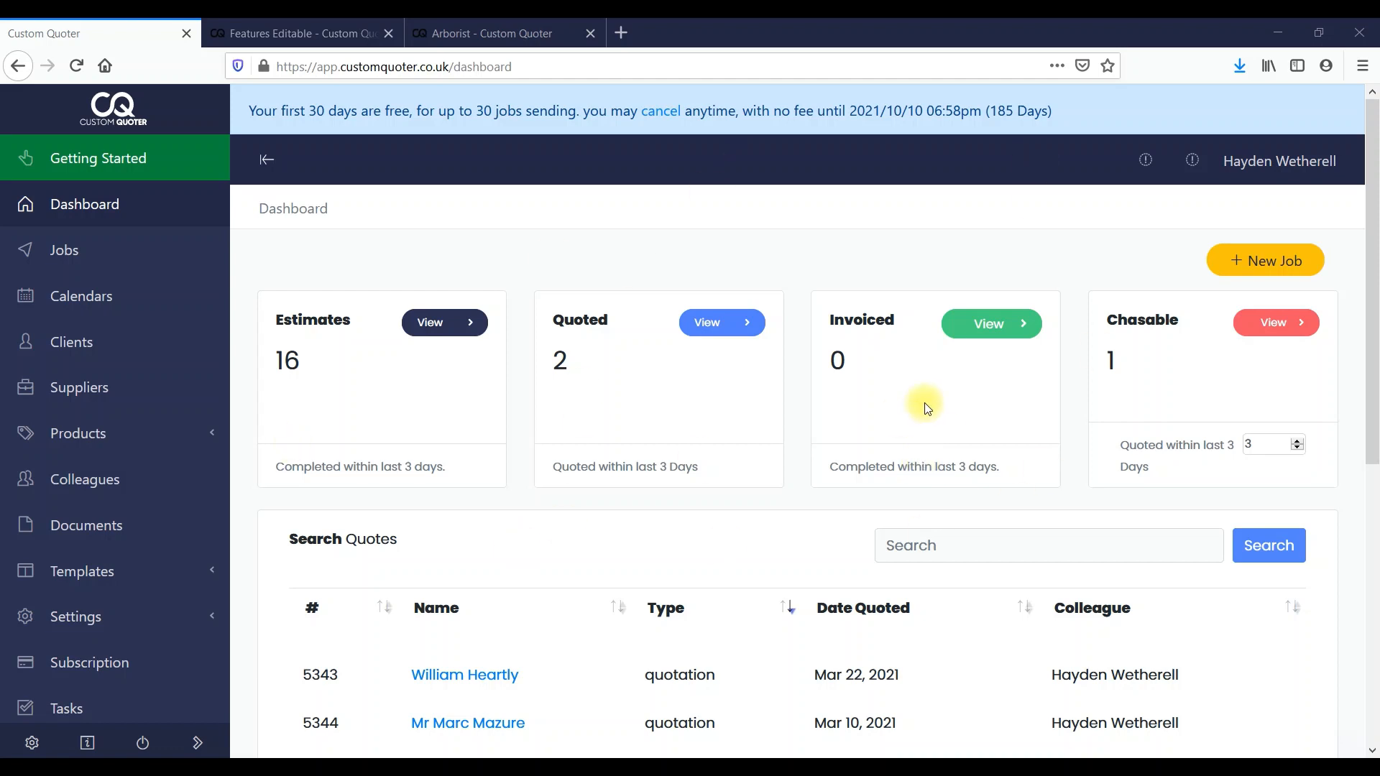
Review the dashboard's estimate summary, quotes list and chase list
triple_click(286, 359)
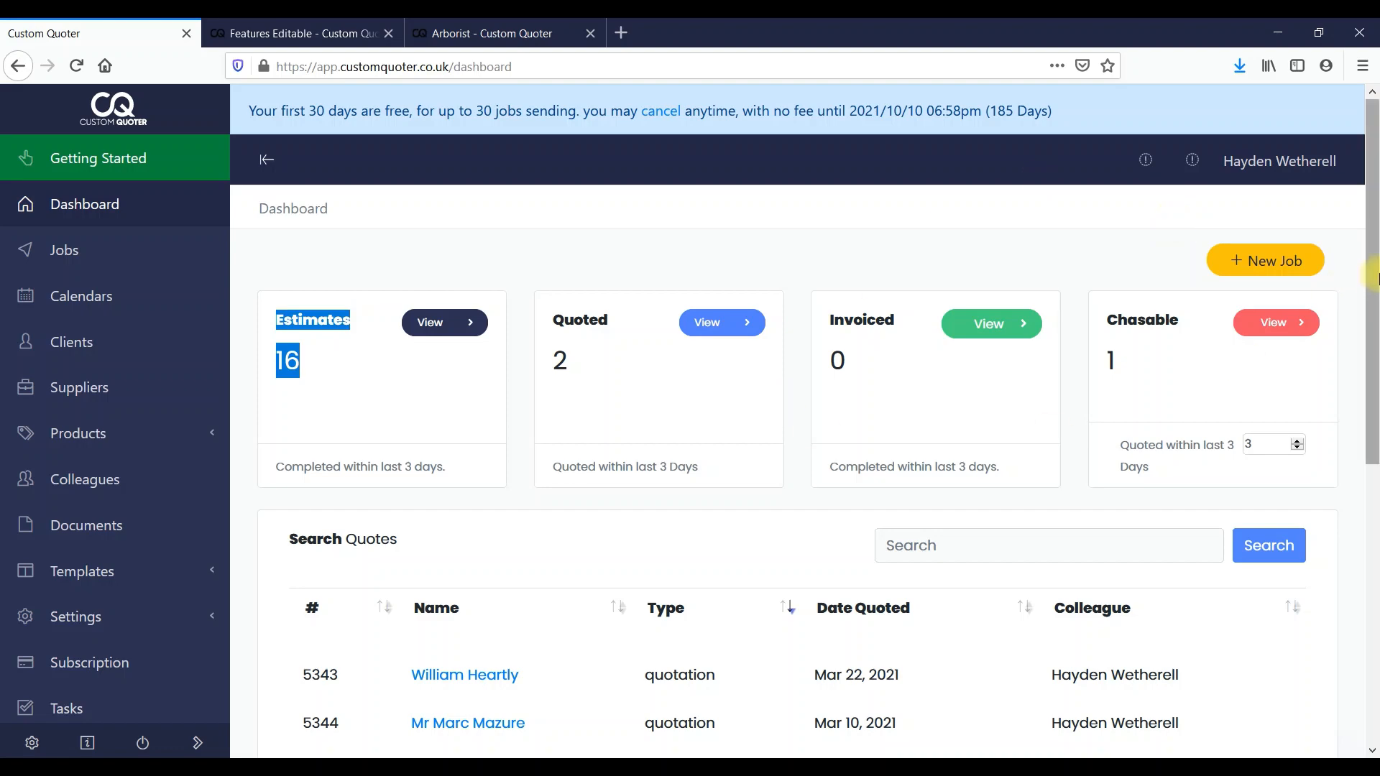
scroll(1373, 279, "down", 3)
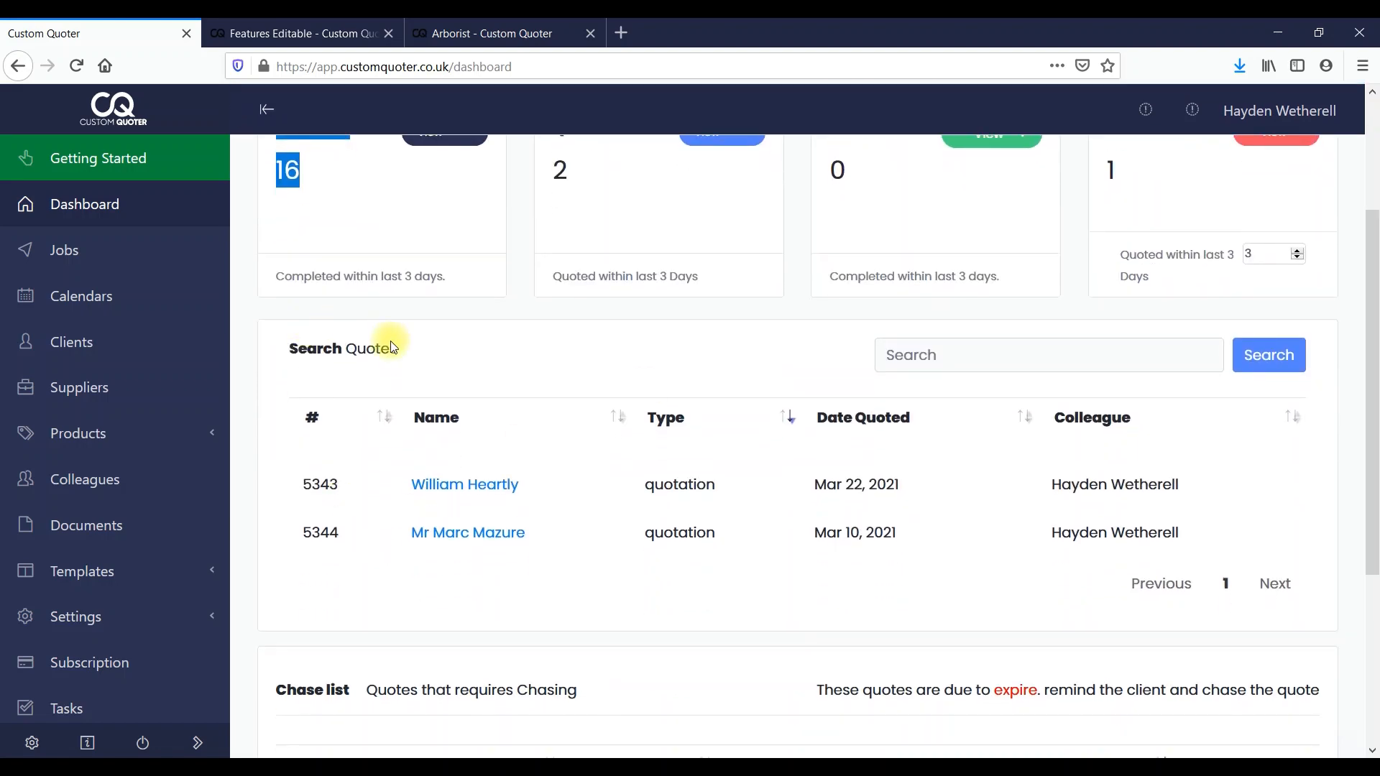
scroll(1373, 553, "down", 5)
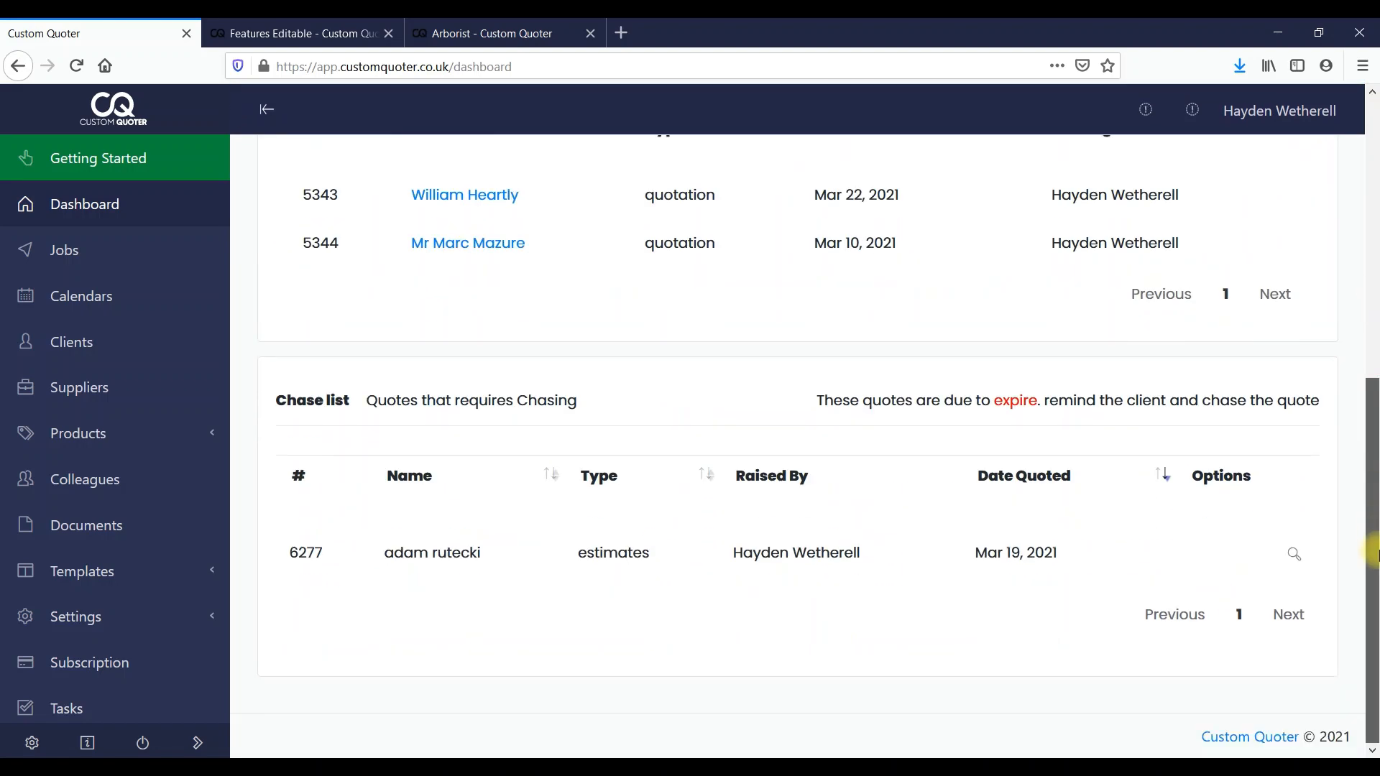
scroll(1373, 553, "up", 8)
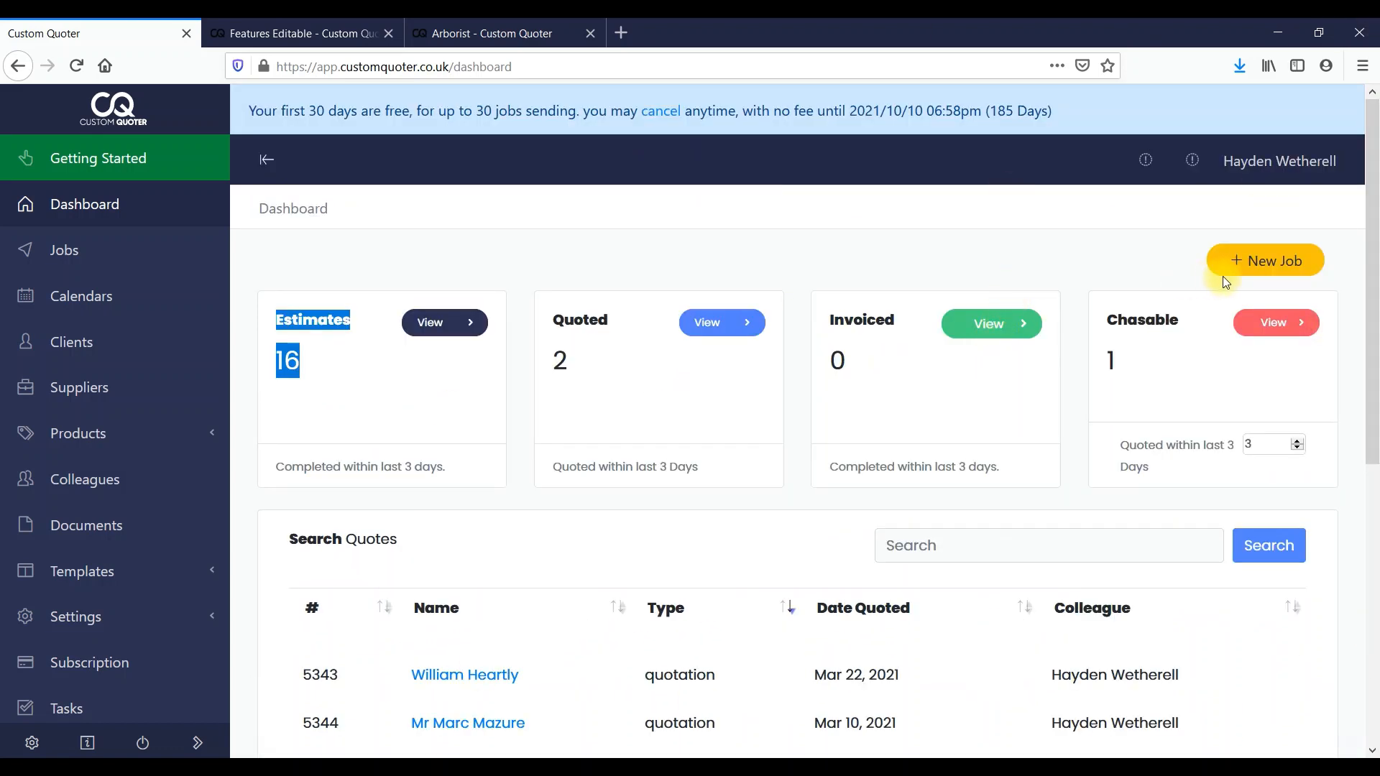
Create a new job for an existing client by filtering the contact list by the client's first name and using the matching contact
left_click(1249, 269)
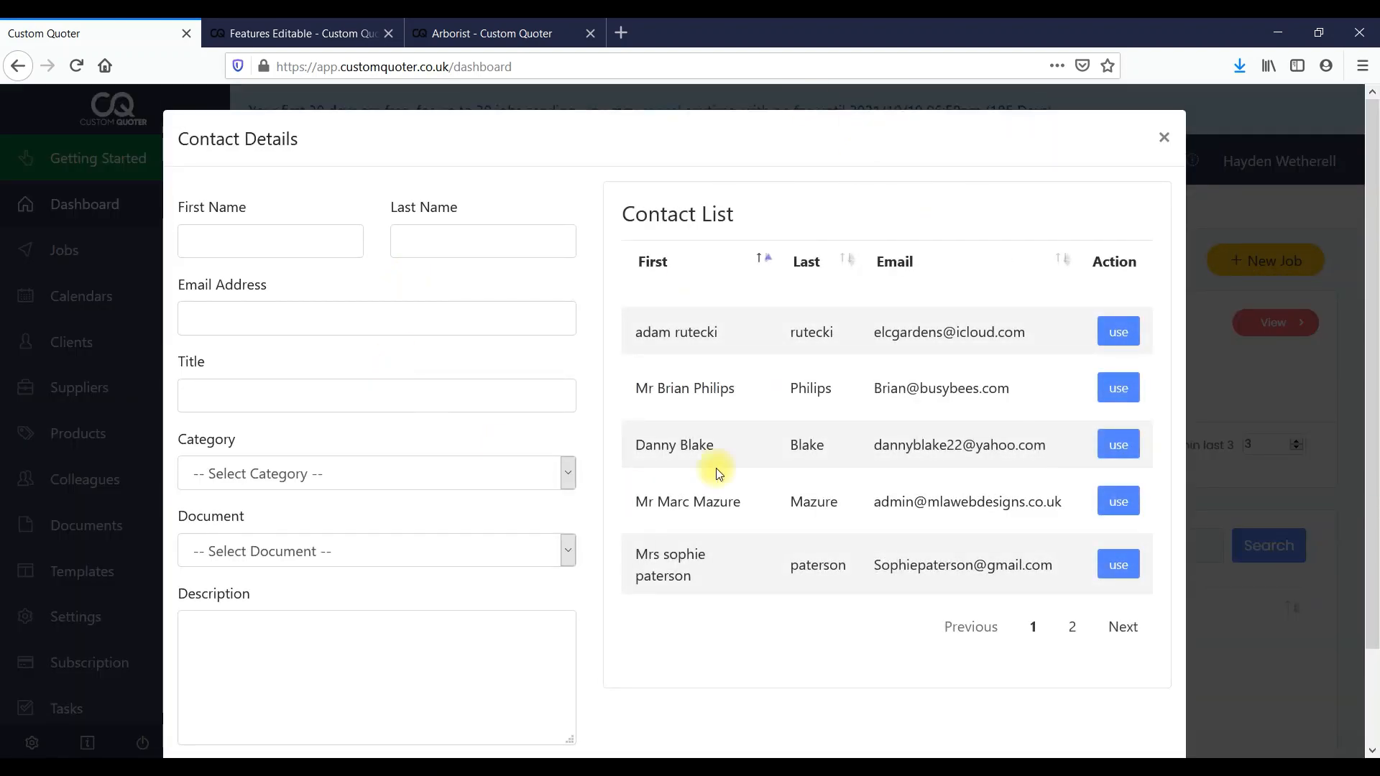
left_click(241, 241)
left_click(442, 240)
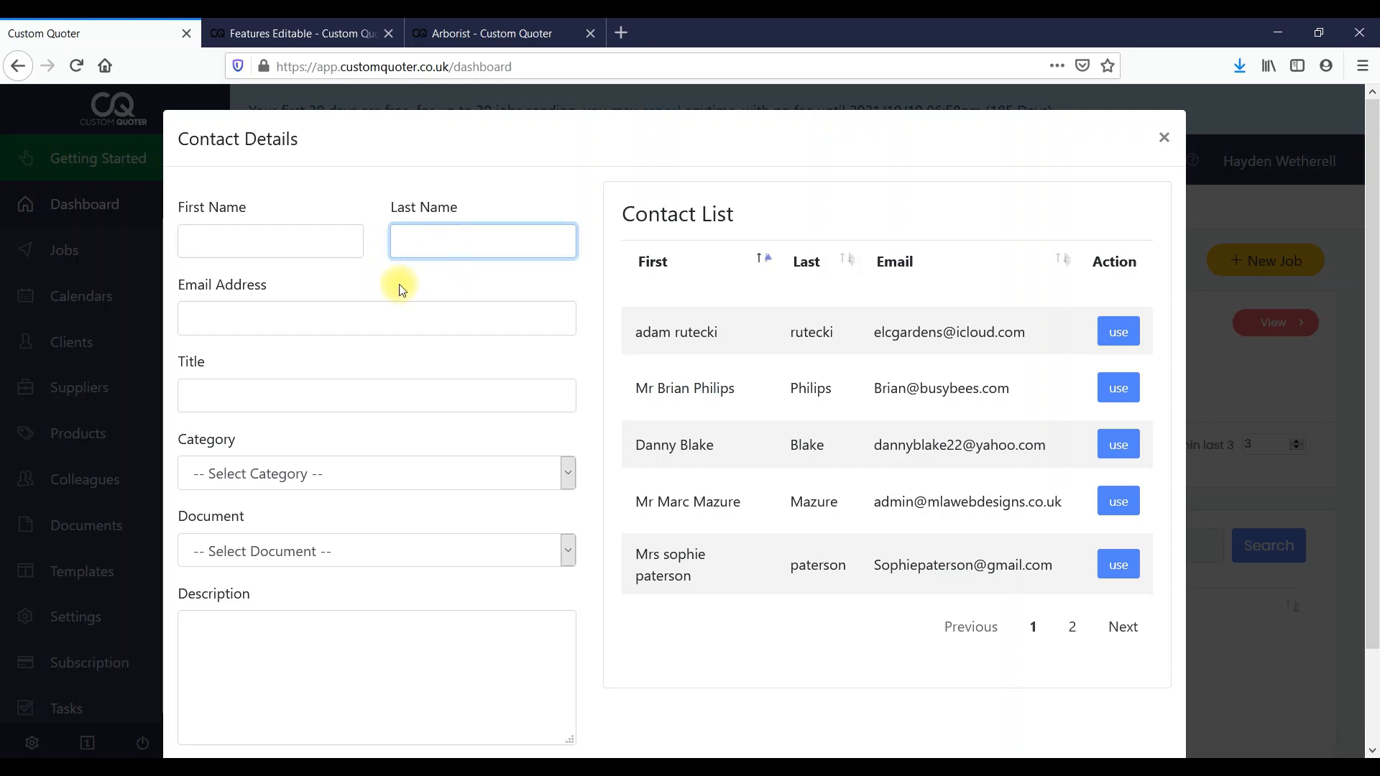
left_click(351, 319)
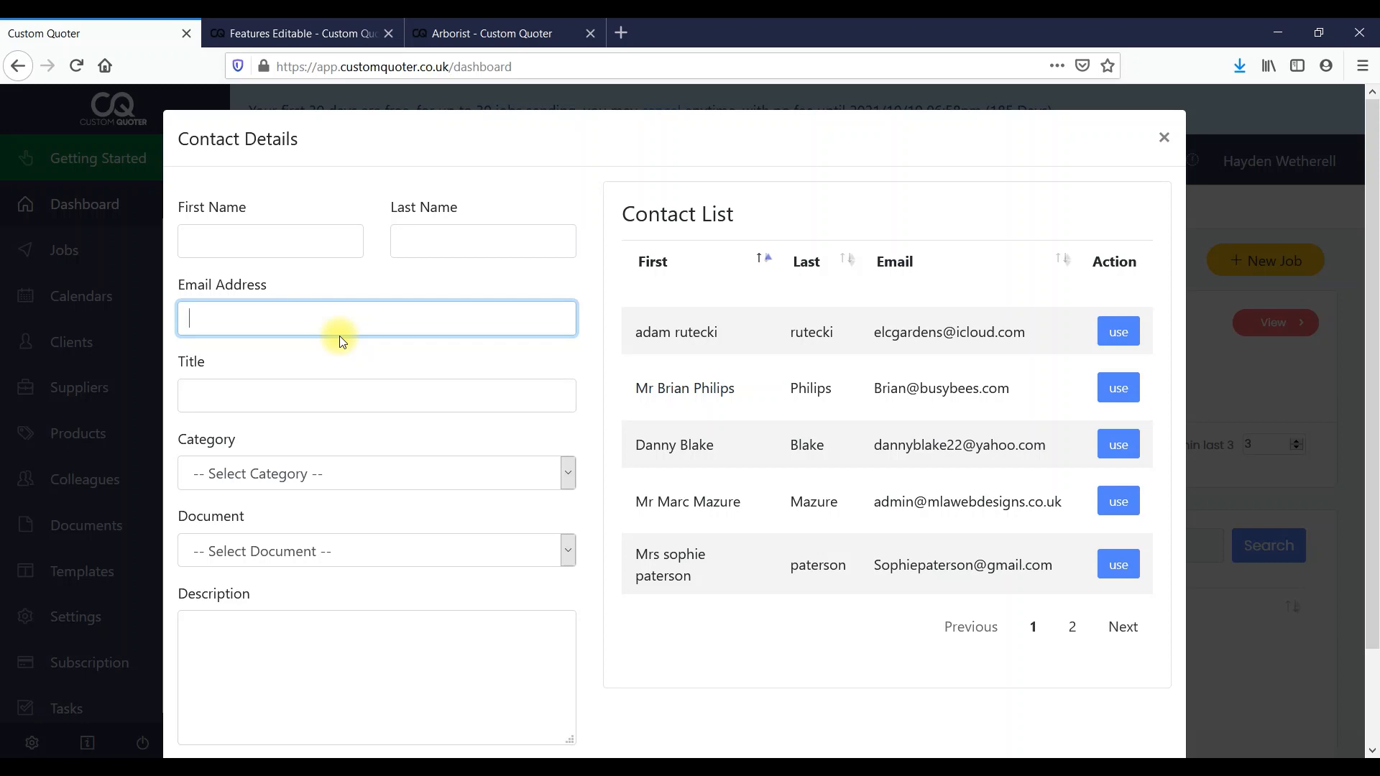
type("sophie")
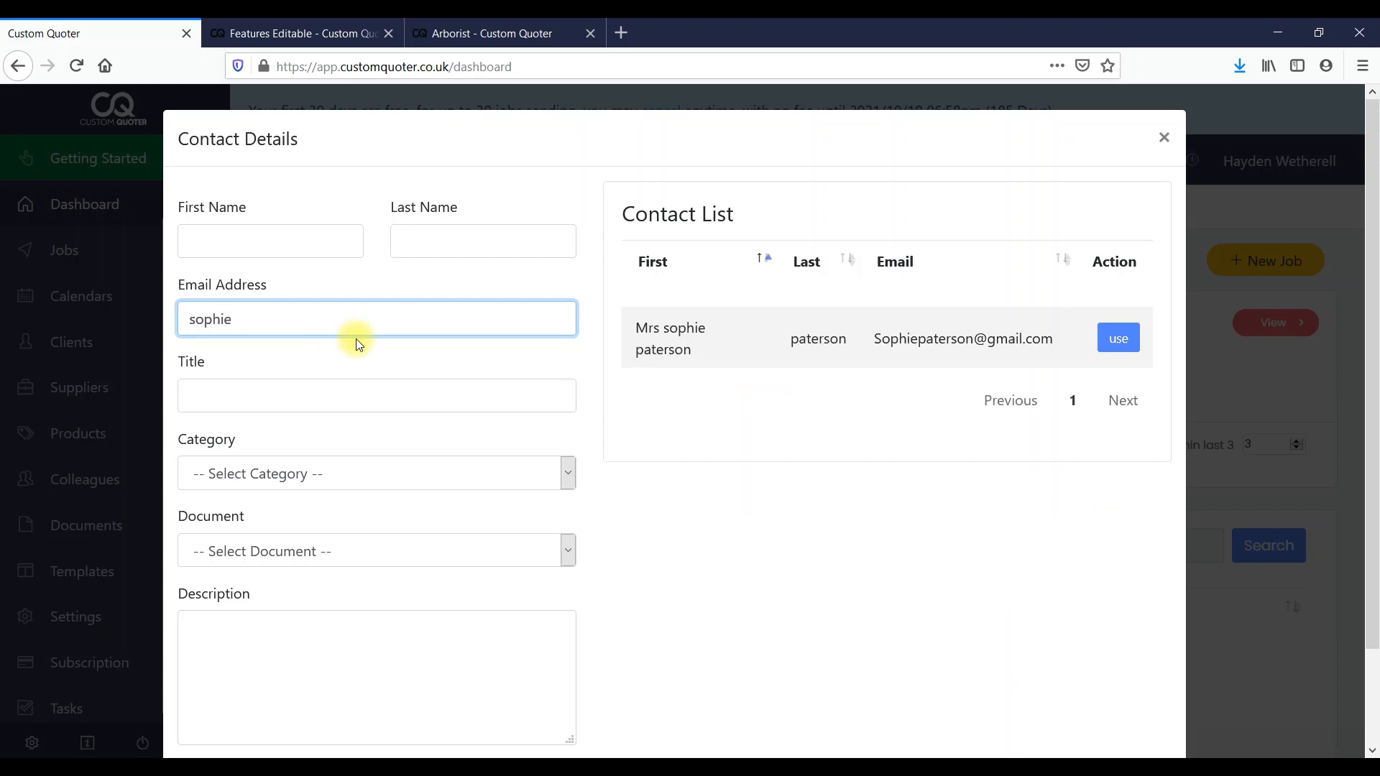
left_click(1118, 340)
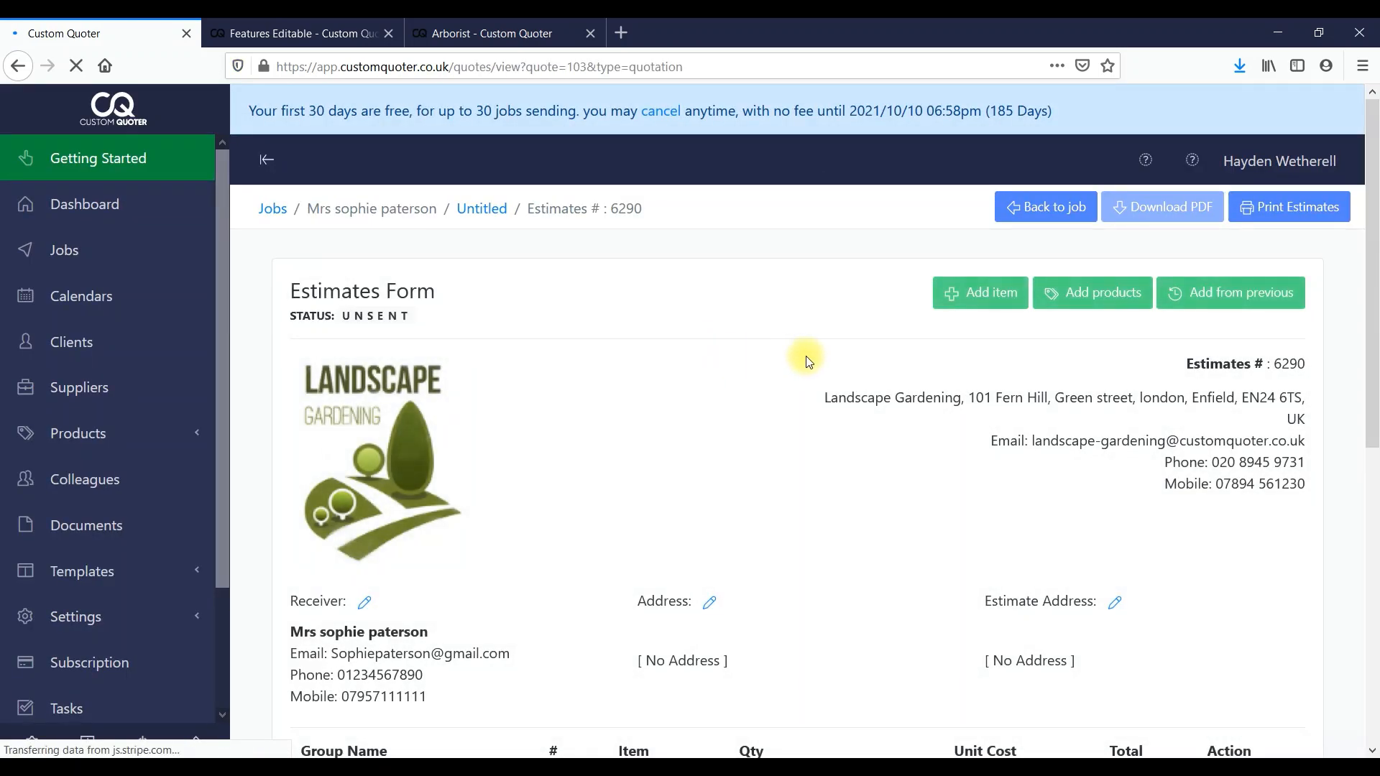
Examine the status shown on the new estimate form
mouse_move(1372, 255)
left_mouse_down()
mouse_move(1375, 576)
mouse_move(1373, 249)
left_mouse_up()
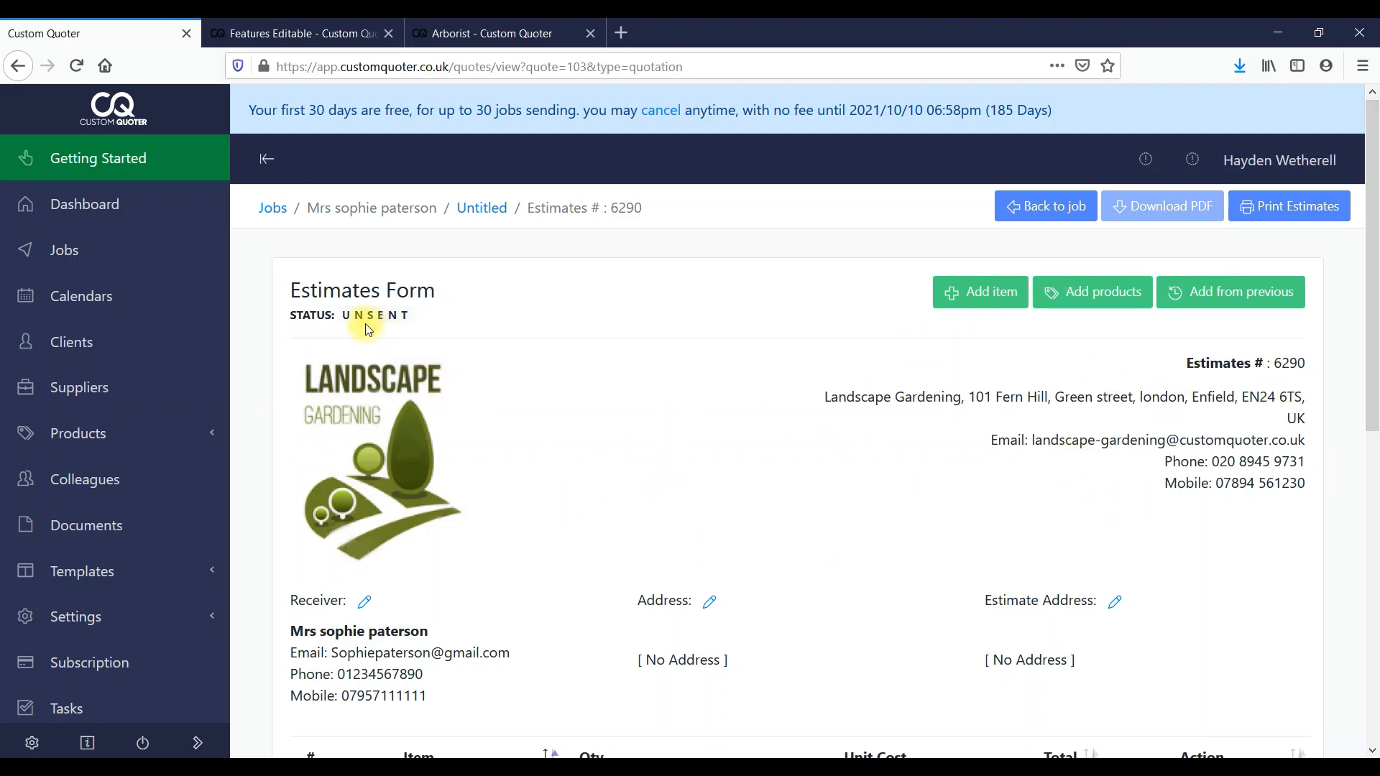
left_click_drag(344, 315, 406, 315)
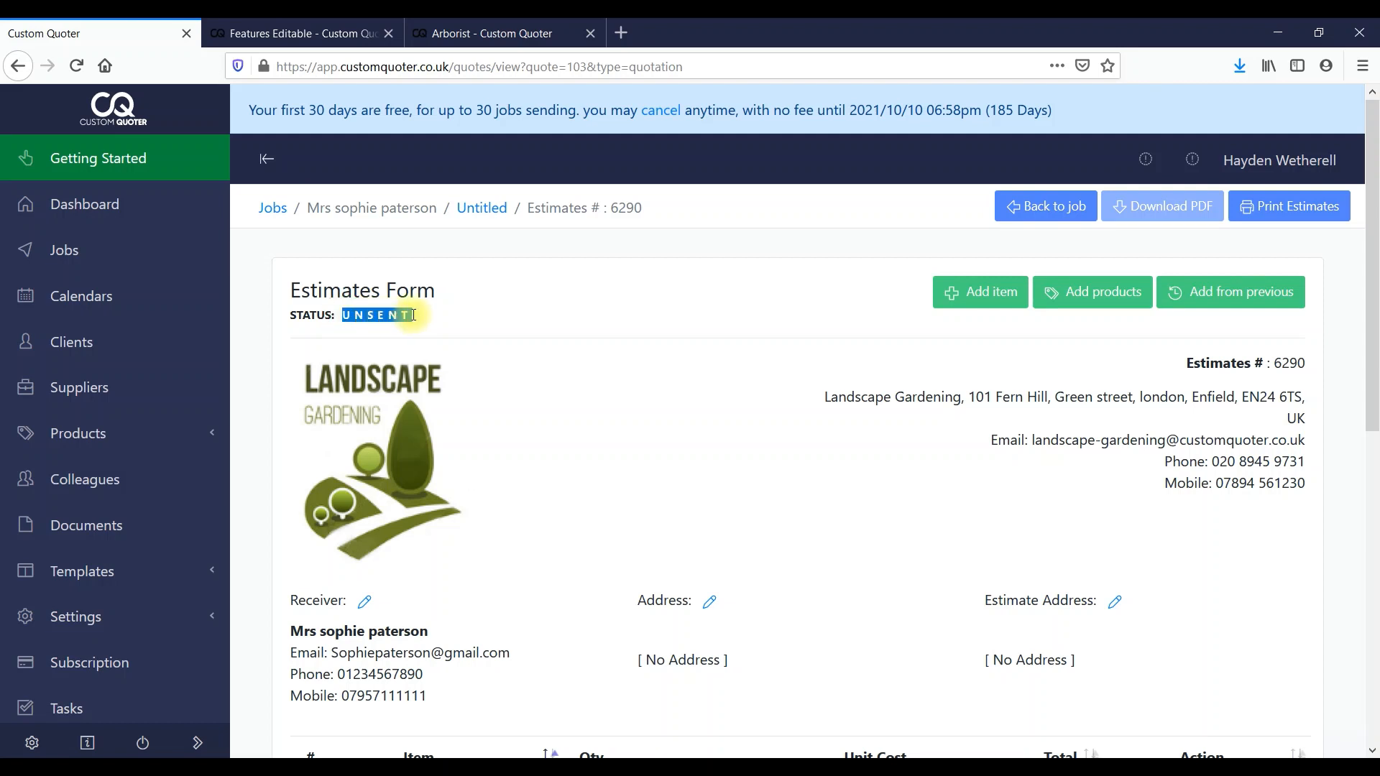
left_click(348, 317)
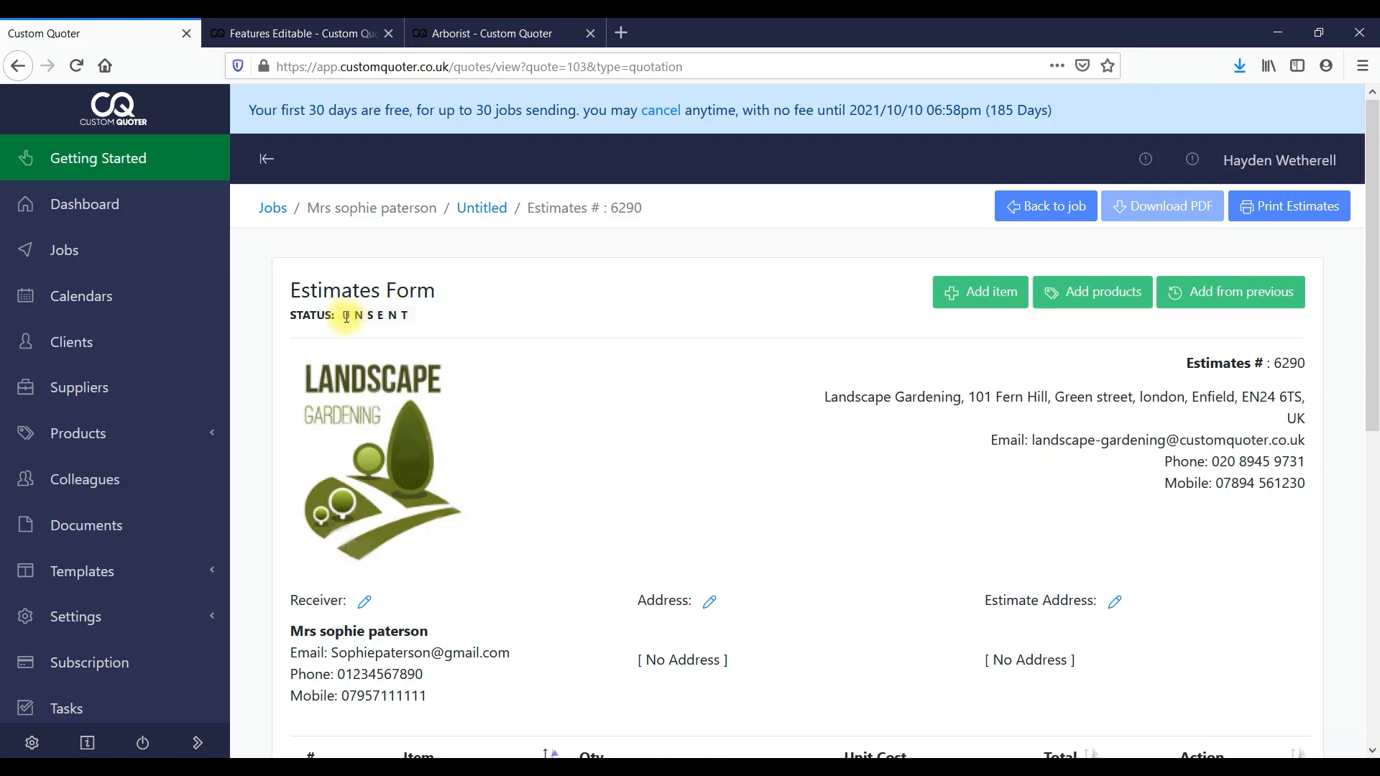
left_click_drag(342, 316, 381, 314)
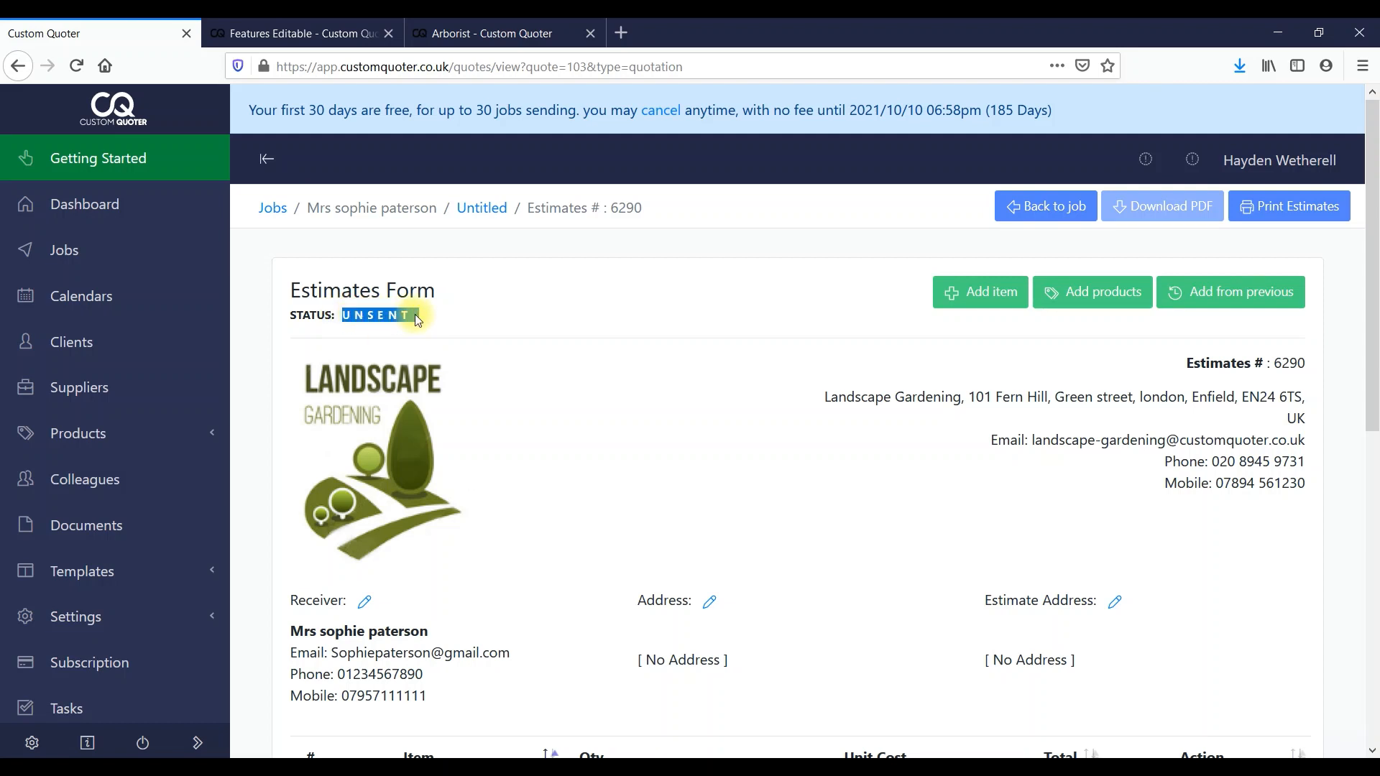
left_click(357, 317)
left_click_drag(344, 317, 403, 317)
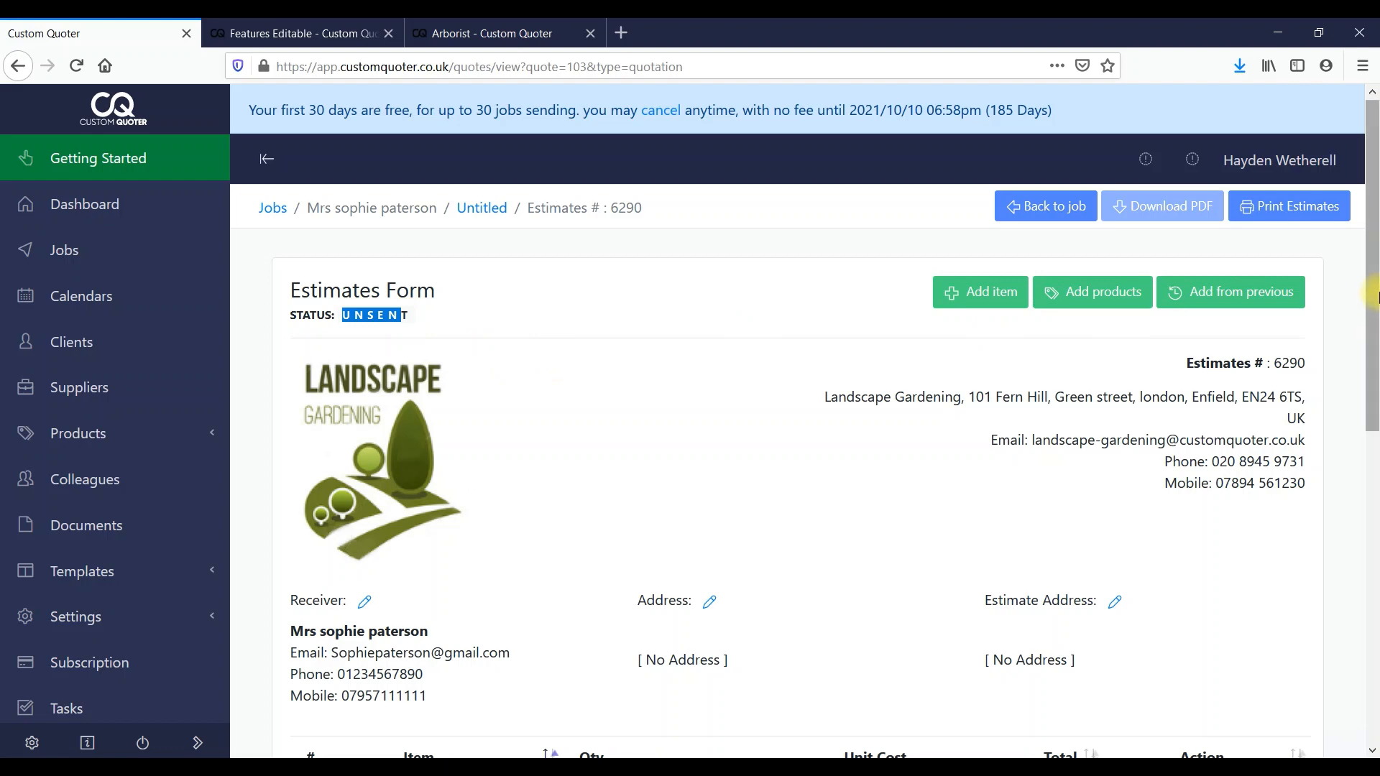
left_click_drag(1371, 258, 1373, 194)
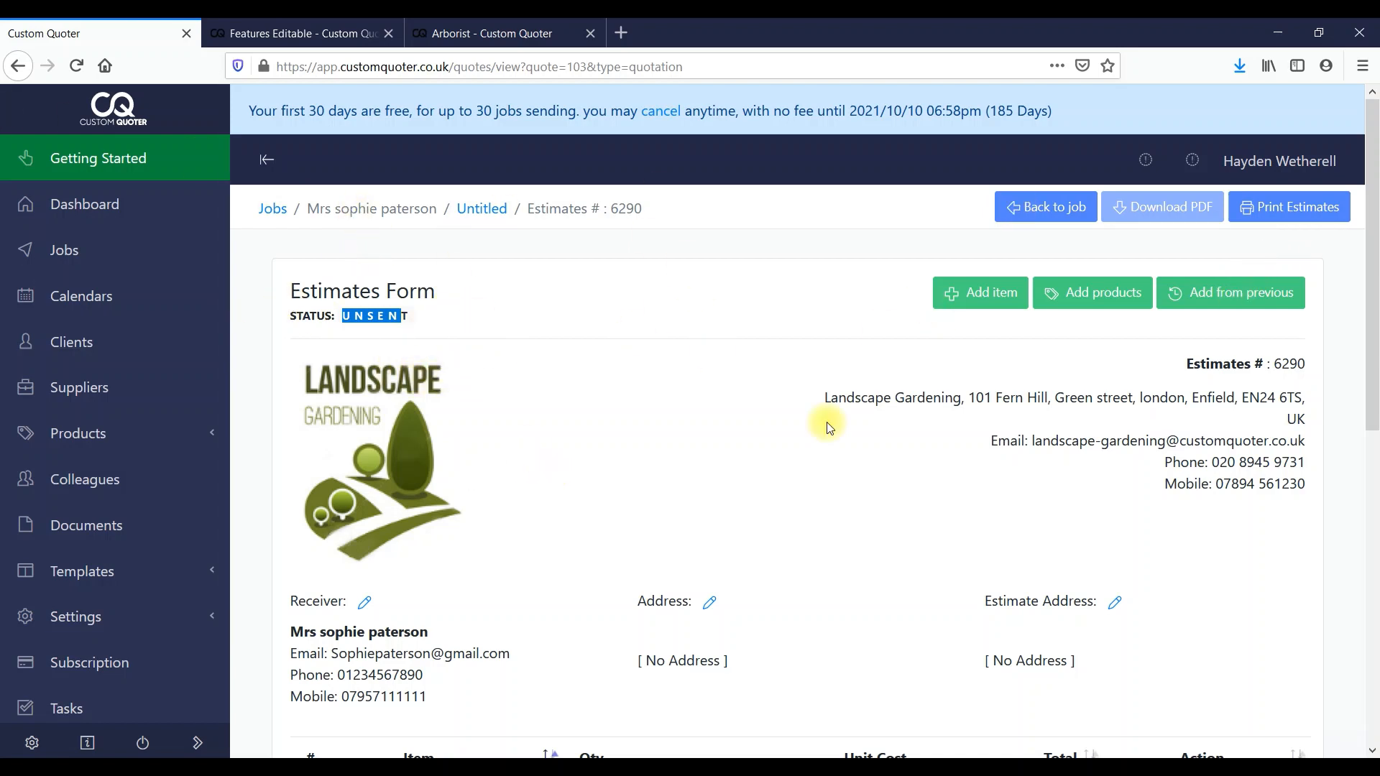
Copy the end, corner and intermediate concrete fence posts from the previous Garden Maintenance job into the estimate
left_click(1223, 299)
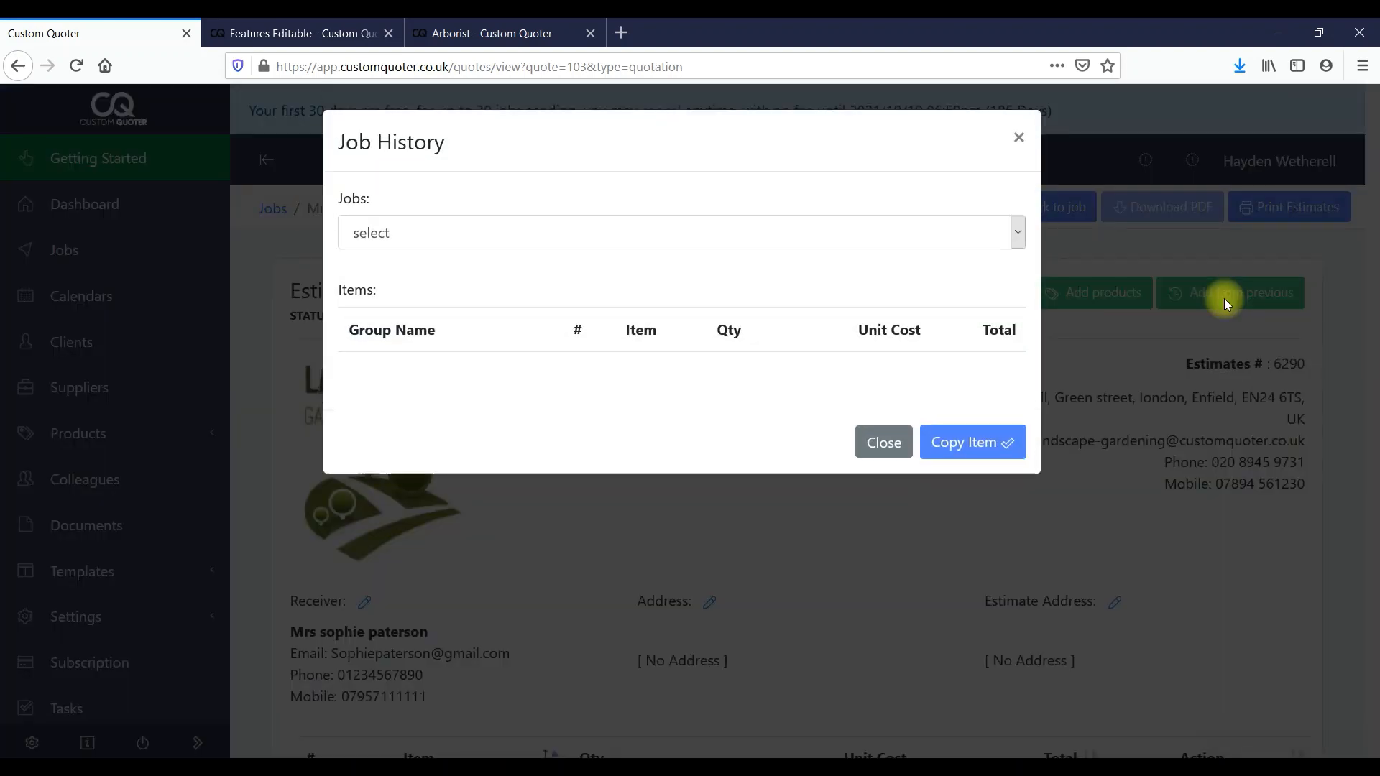
left_click(914, 243)
left_click(631, 495)
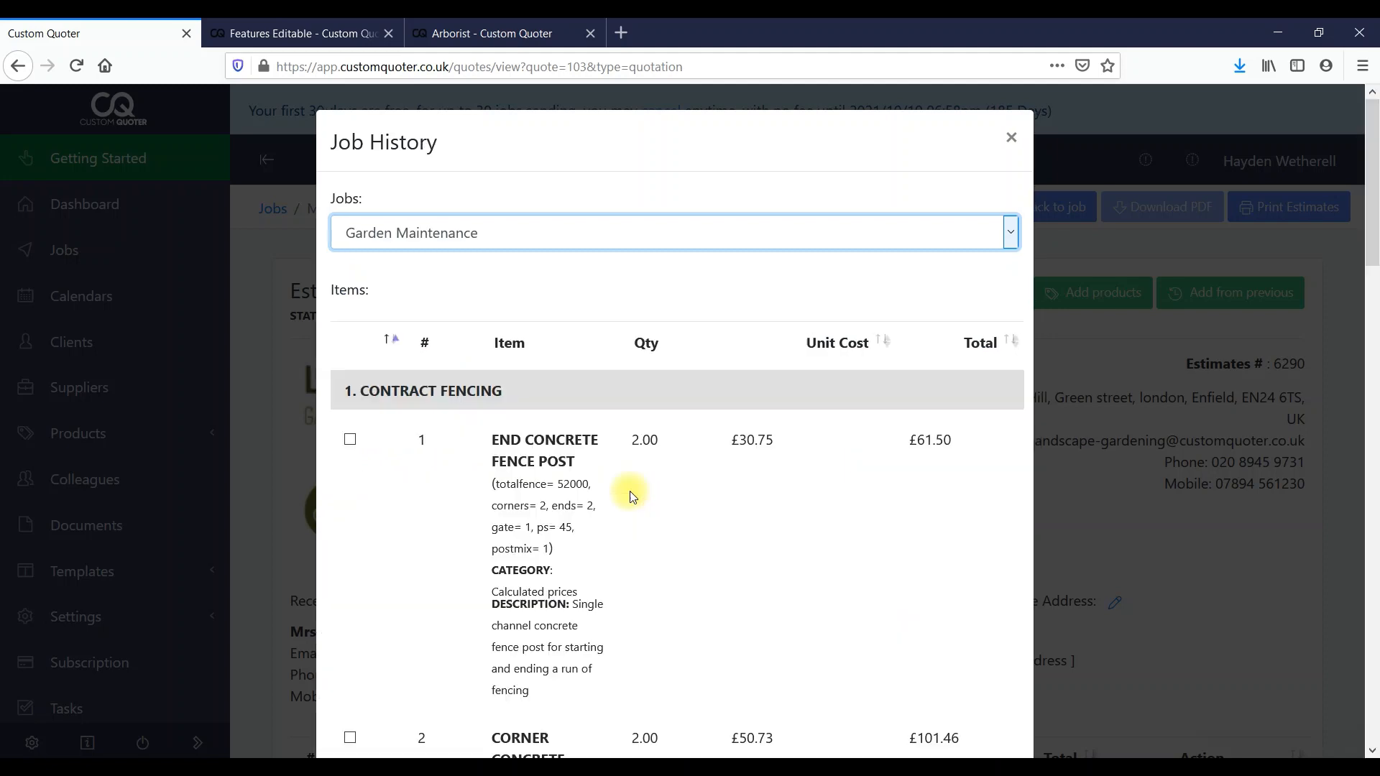
left_click_drag(1373, 222, 1374, 129)
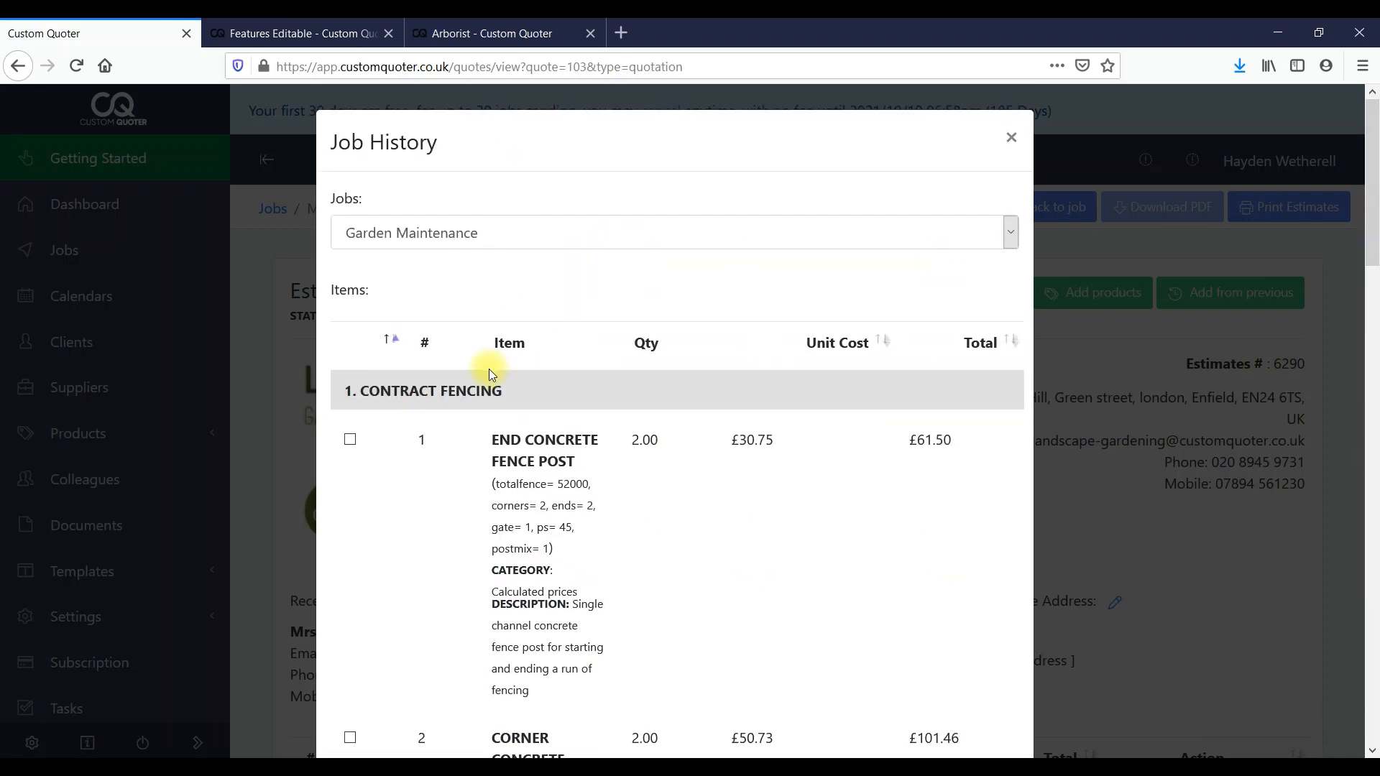
left_click_drag(1372, 227, 1267, 359)
left_click(350, 439)
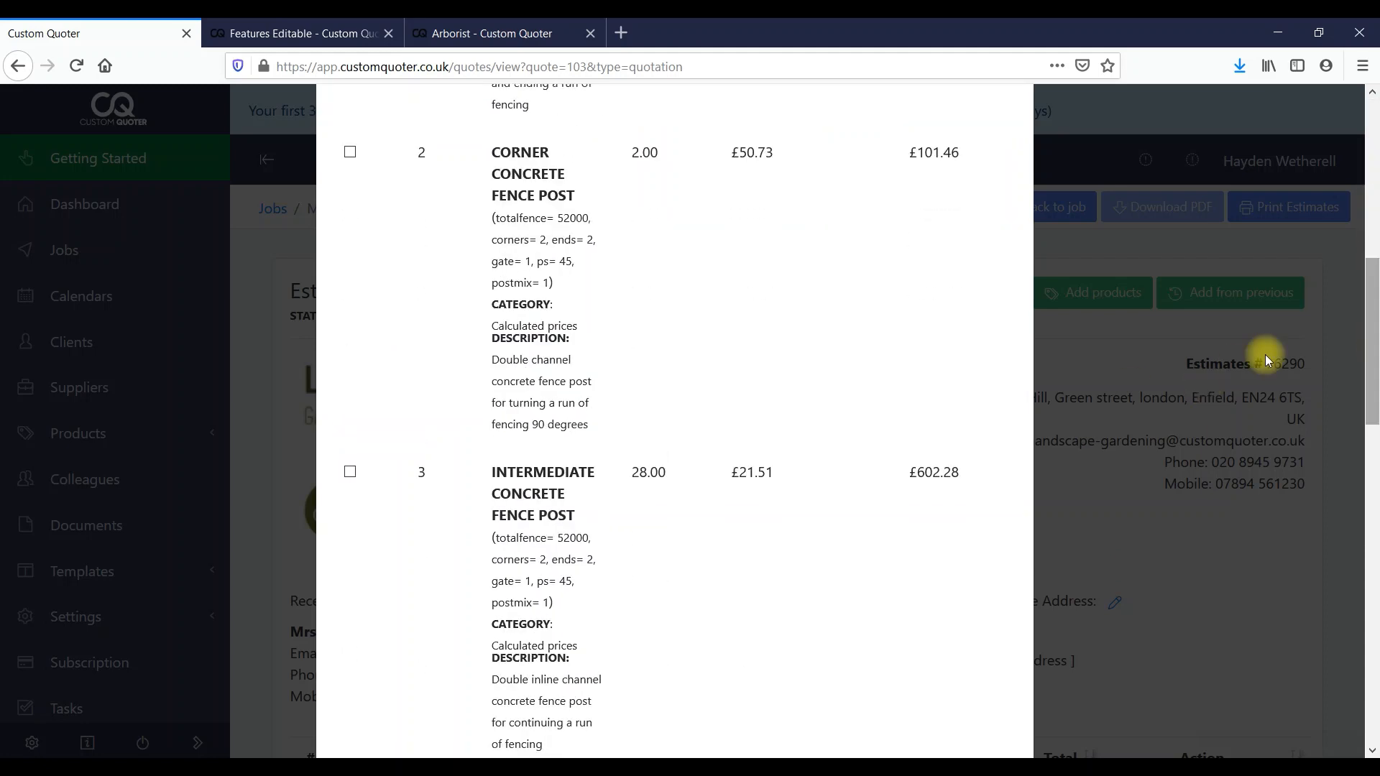
left_click(350, 471)
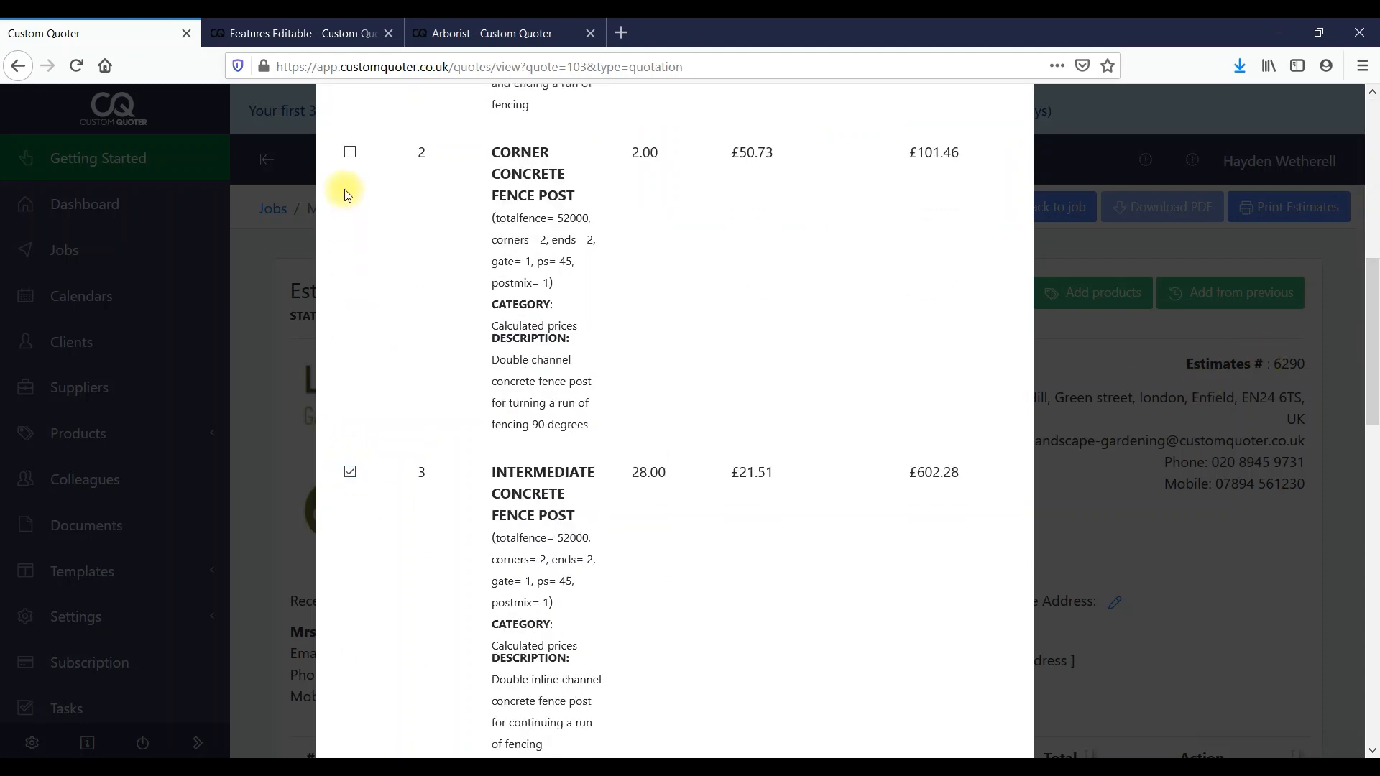
left_click(350, 152)
left_click_drag(1371, 409, 1371, 719)
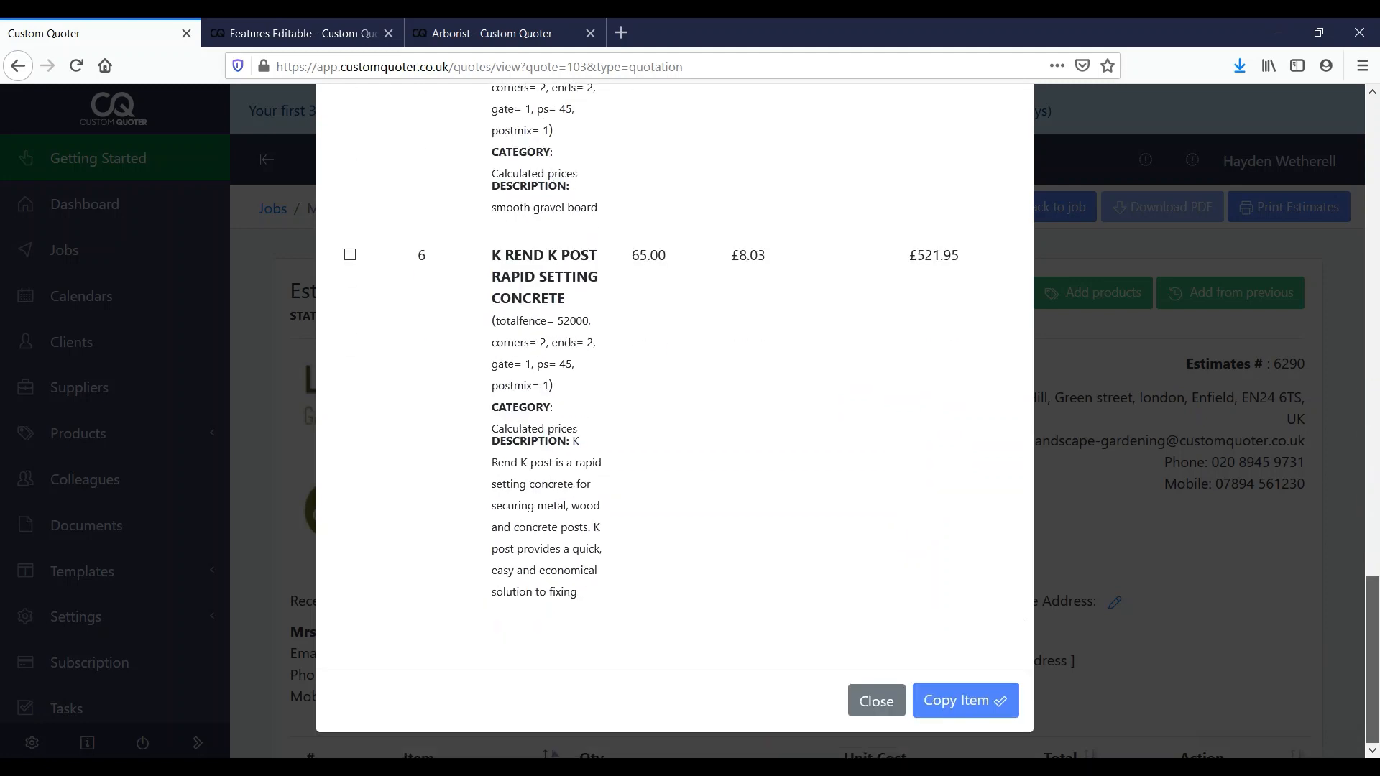
left_click(978, 699)
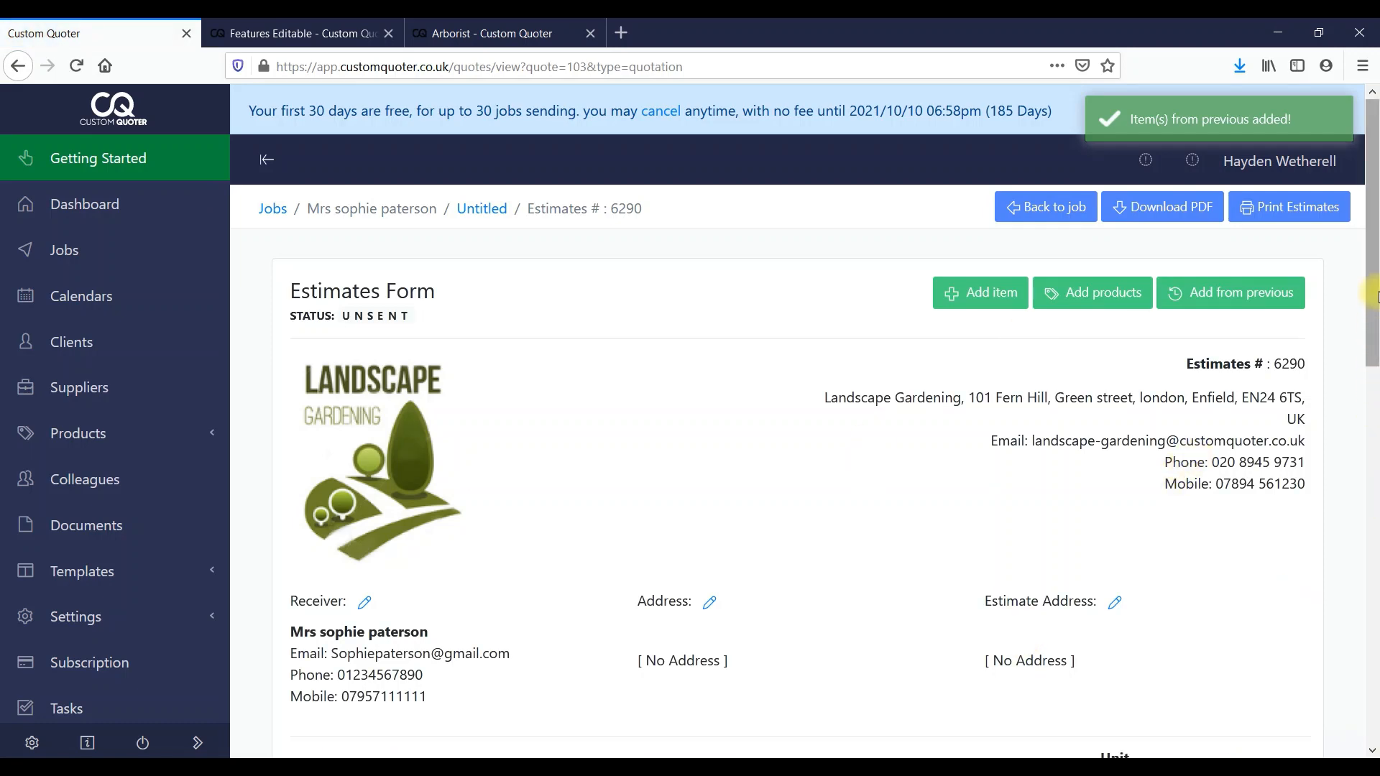
Review the quantities and available actions of the copied fencing items in the estimate
scroll(1369, 295, "down", 7)
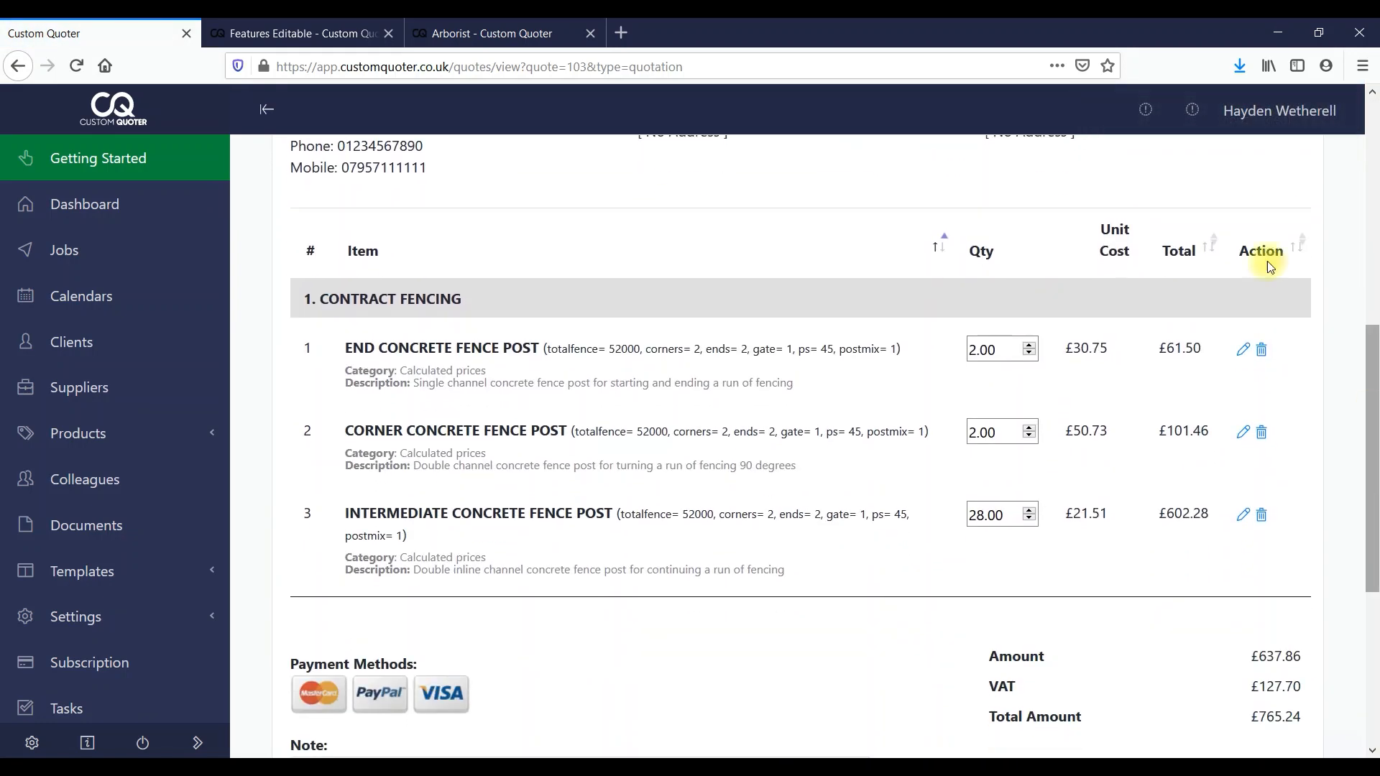
left_click(970, 348)
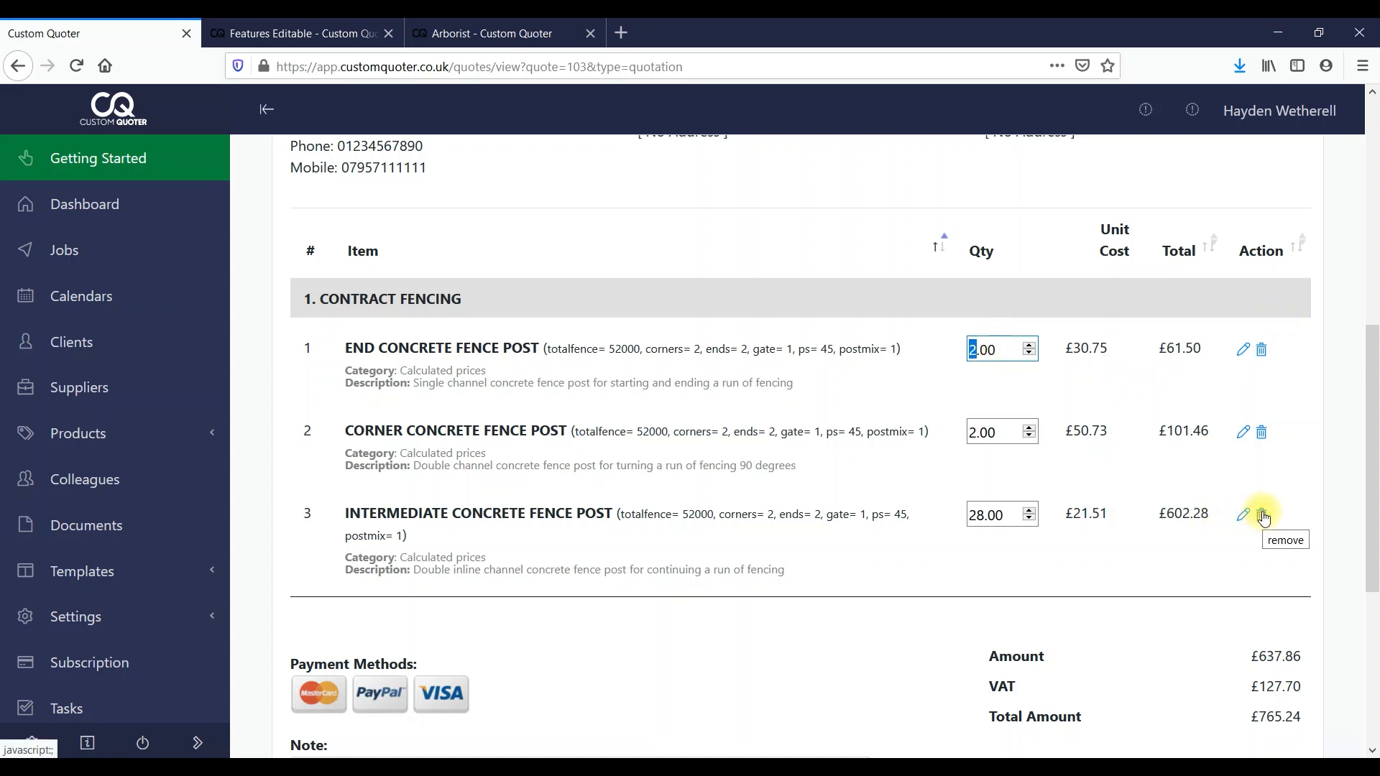
scroll(1071, 179, "up", 8)
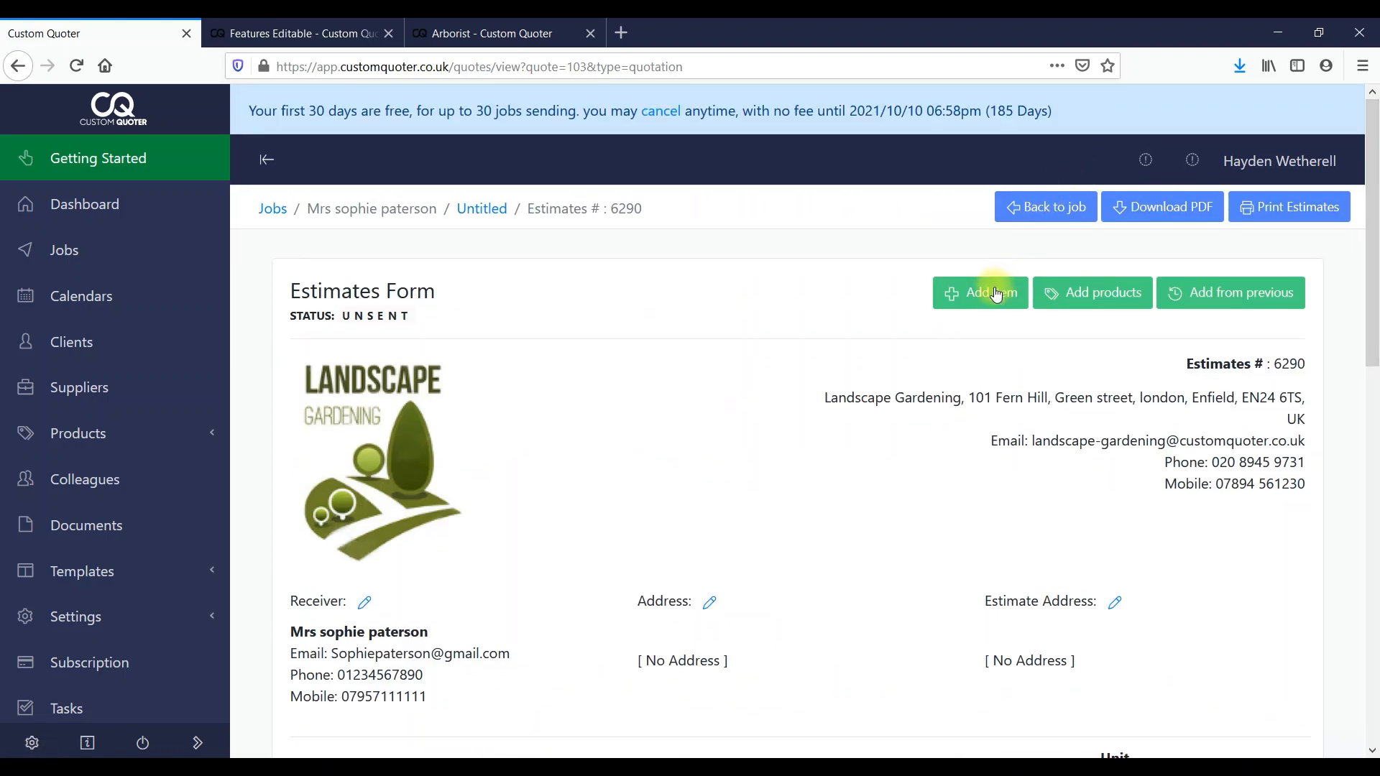
left_click(995, 292)
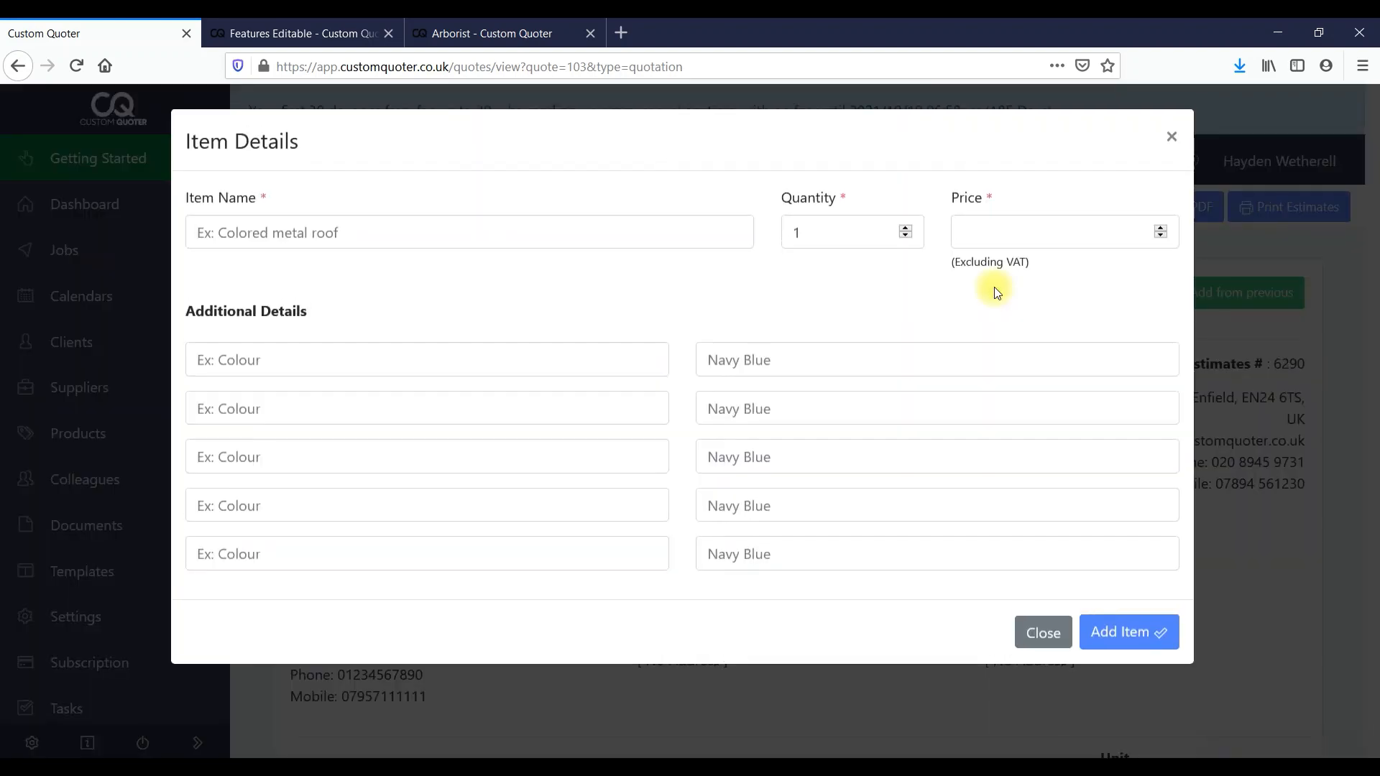
left_click(437, 232)
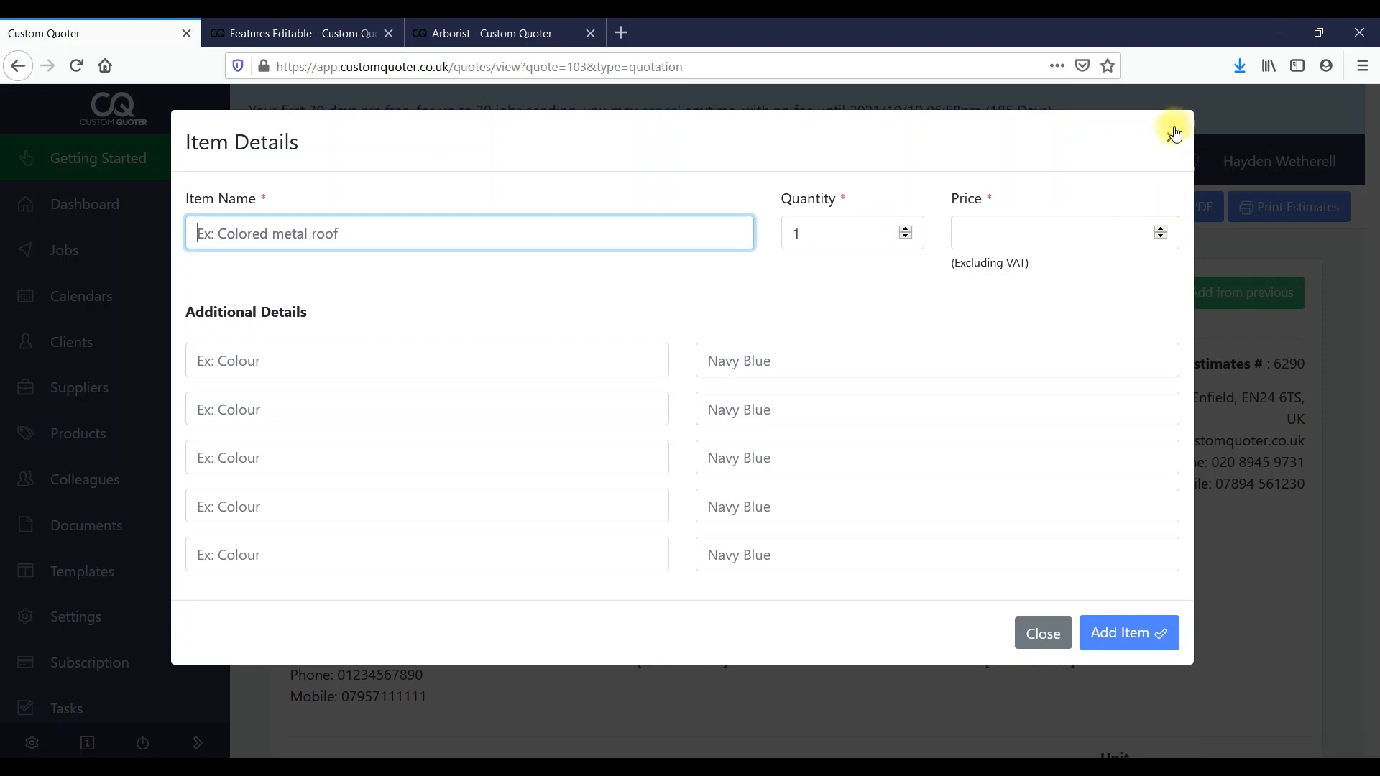
left_click(1174, 133)
Remove the intermediate, corner and end concrete fence posts from the estimate, confirming each removal
left_click_drag(1373, 180, 1374, 475)
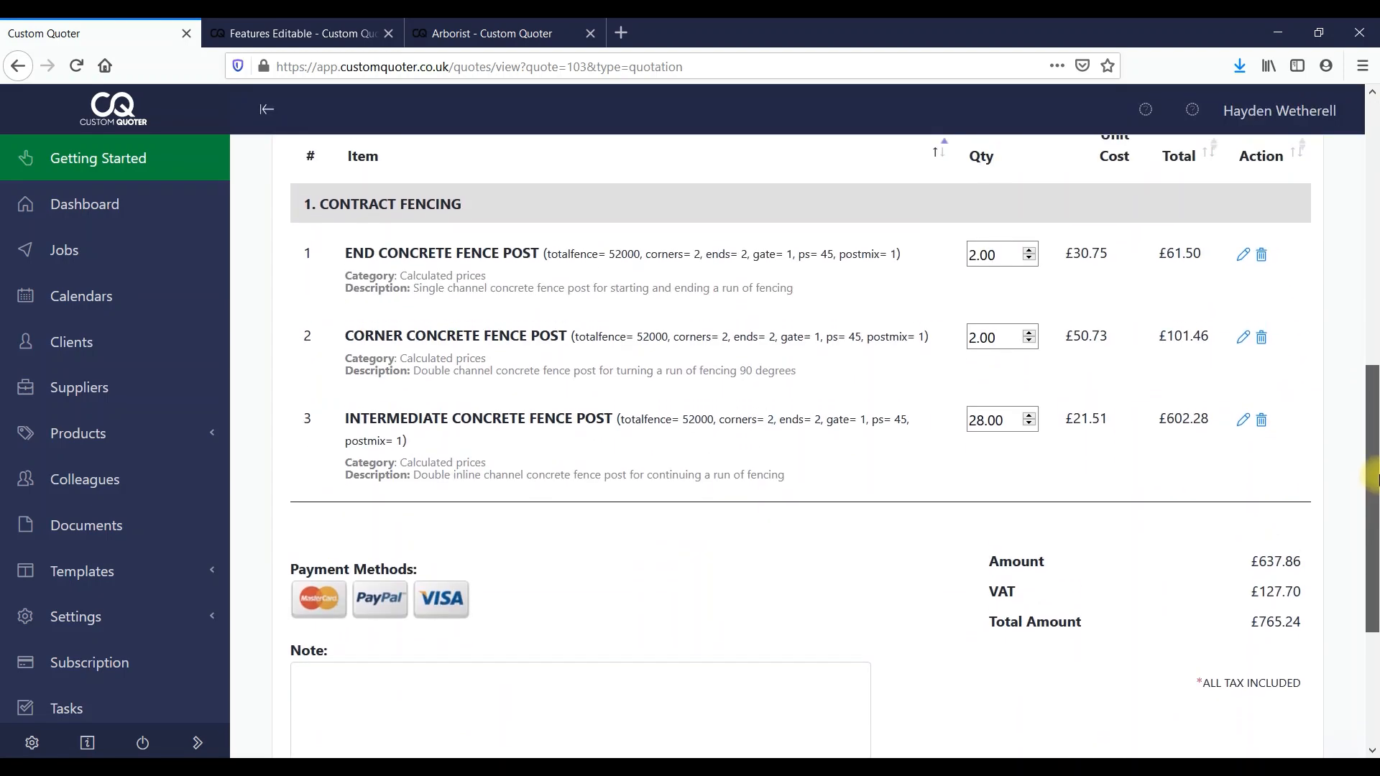
left_click(1263, 422)
left_click(662, 518)
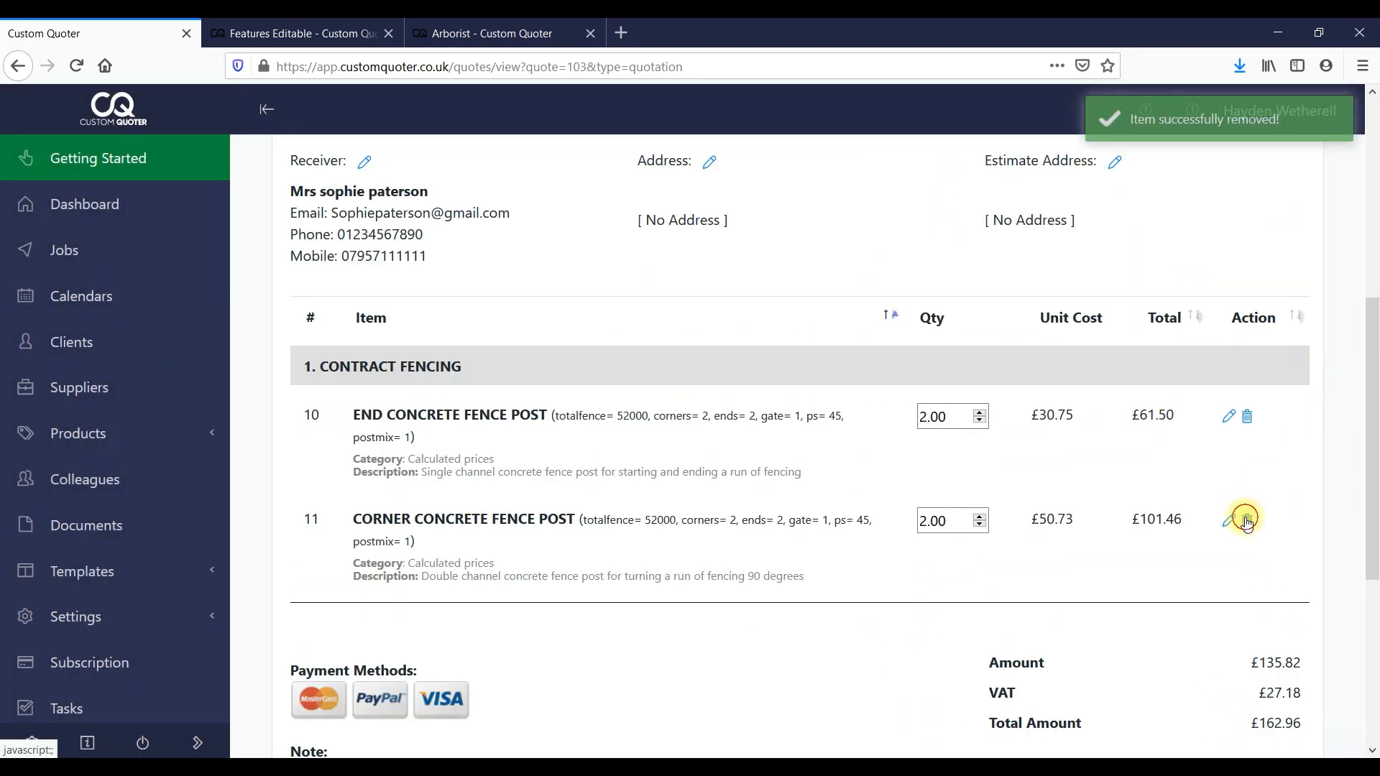
left_click(1247, 520)
left_click(641, 514)
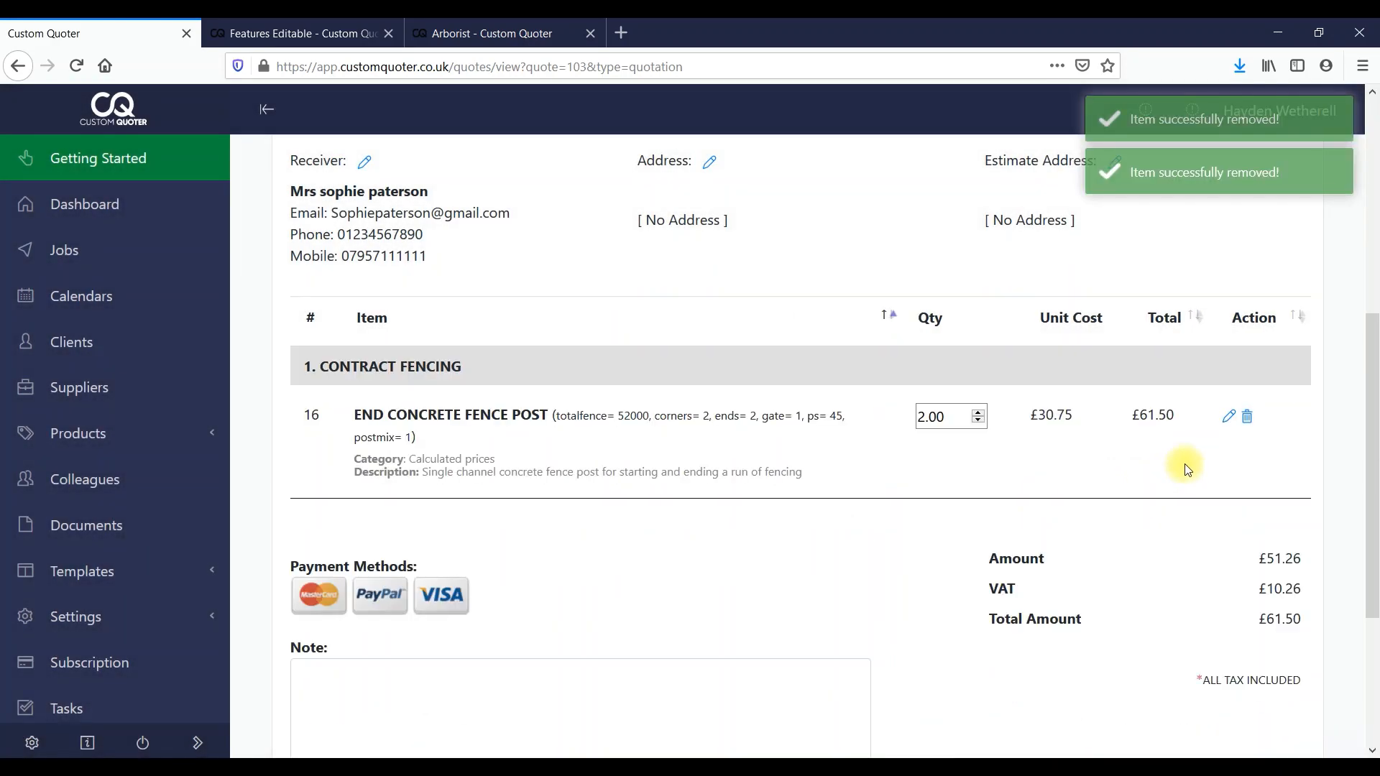
left_click(1247, 417)
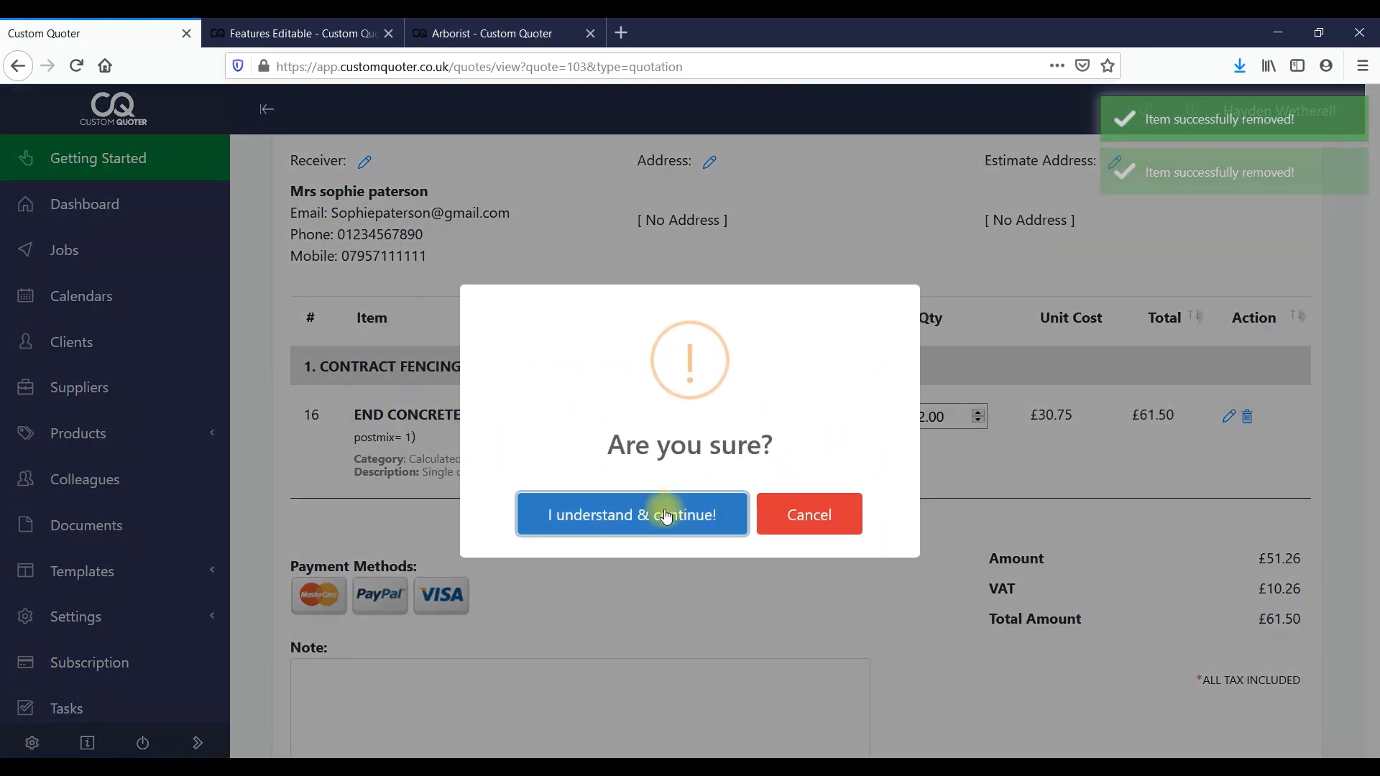
left_click(665, 516)
Open the estimate's product list and view the Fixed price products before returning the price type to Calculated
left_click_drag(1371, 364, 1373, 162)
left_click(1097, 290)
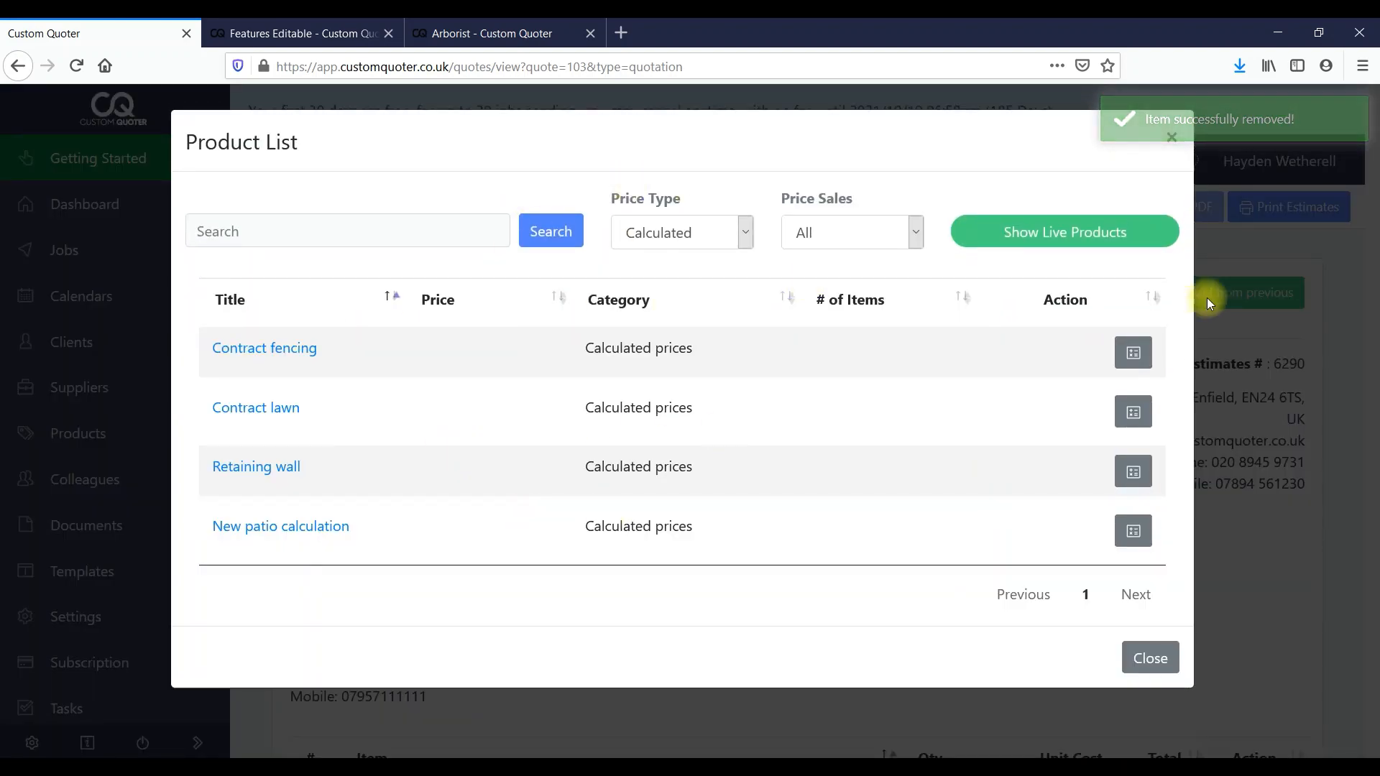
left_click(743, 234)
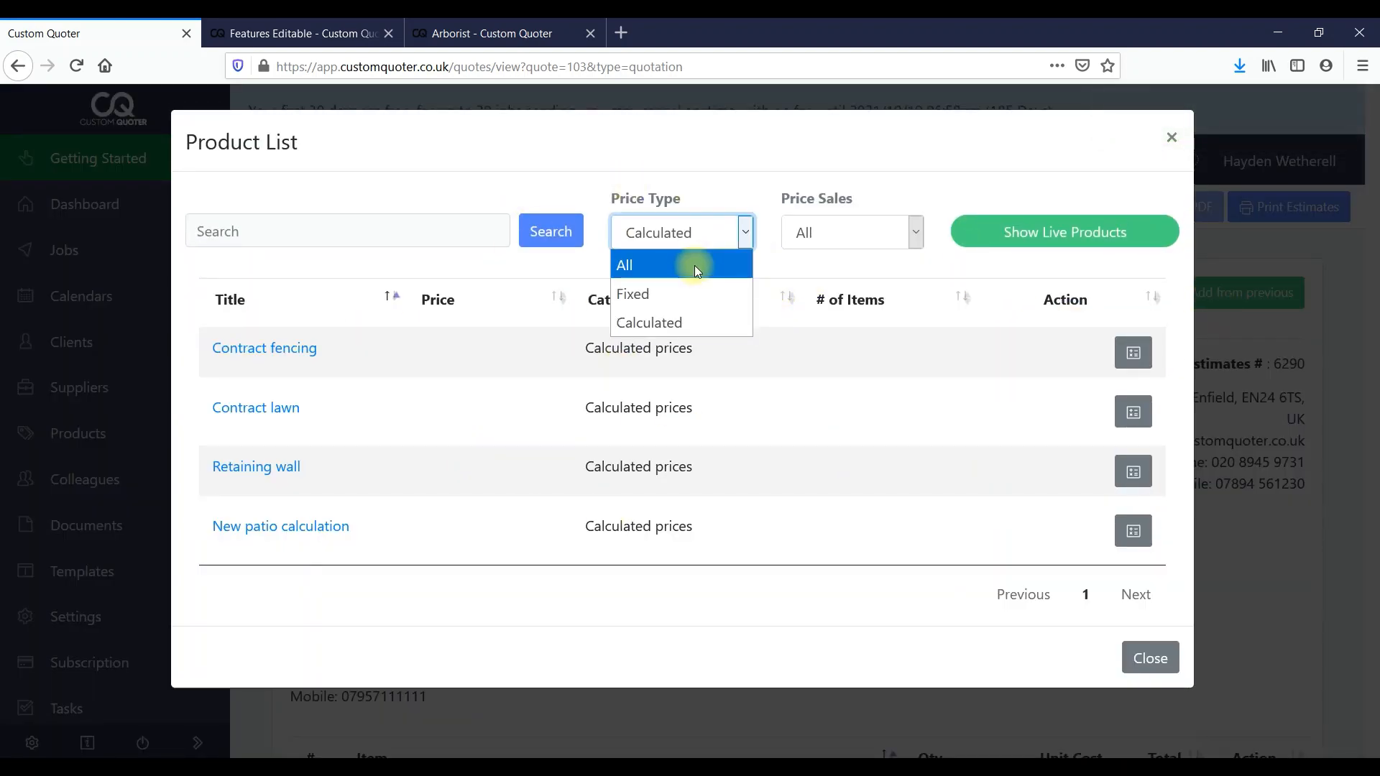
left_click(677, 292)
left_click(741, 231)
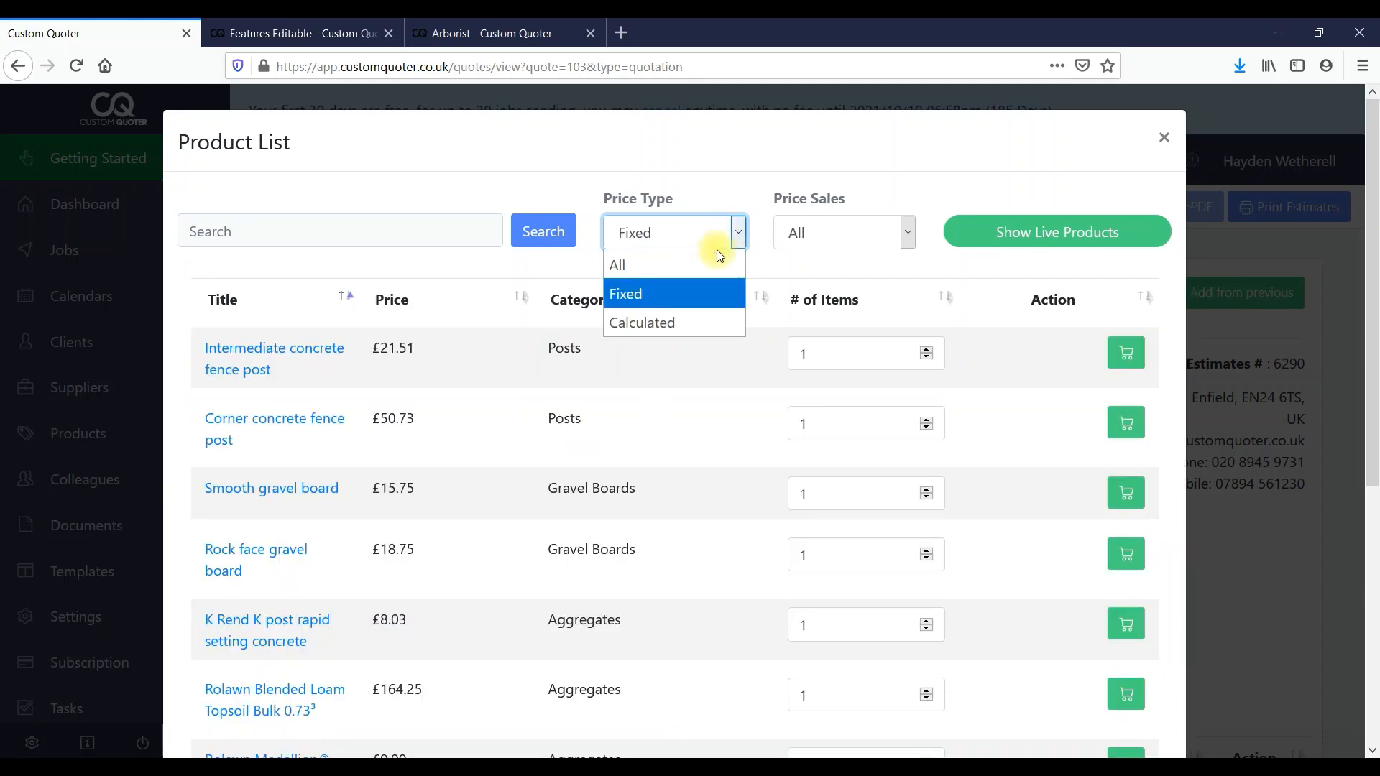
left_click(668, 321)
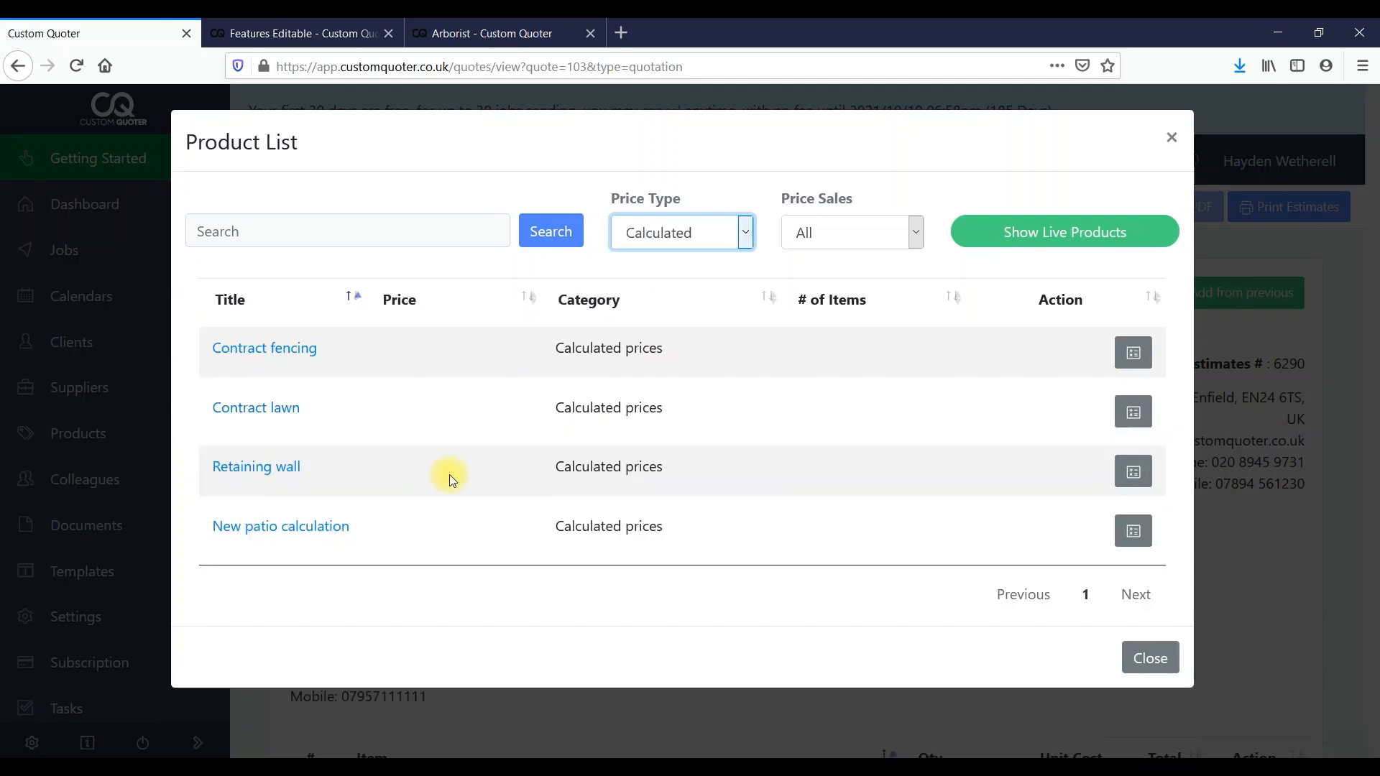
Open the Contract fencing calculation and set 4 corners, 4 end posts and 1 gate
left_click(1126, 356)
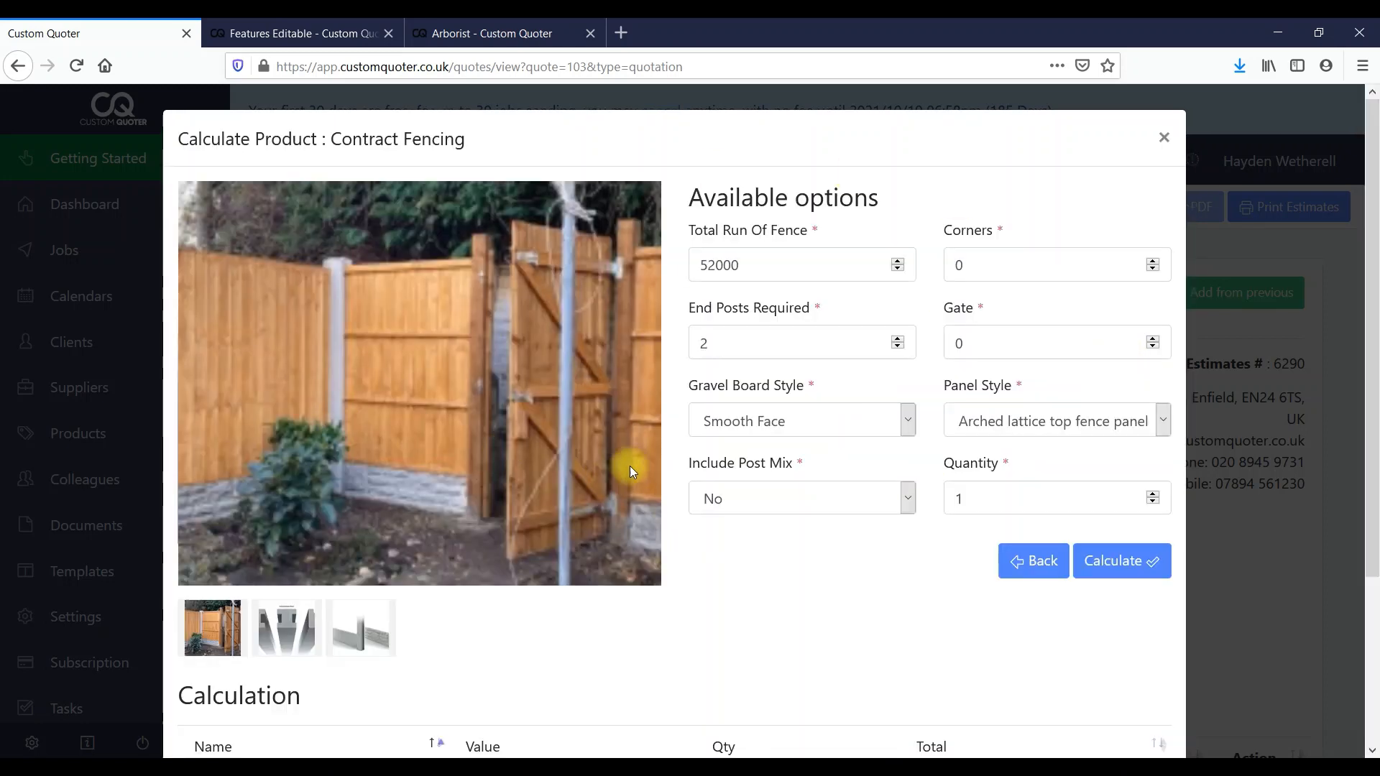
left_click(703, 262)
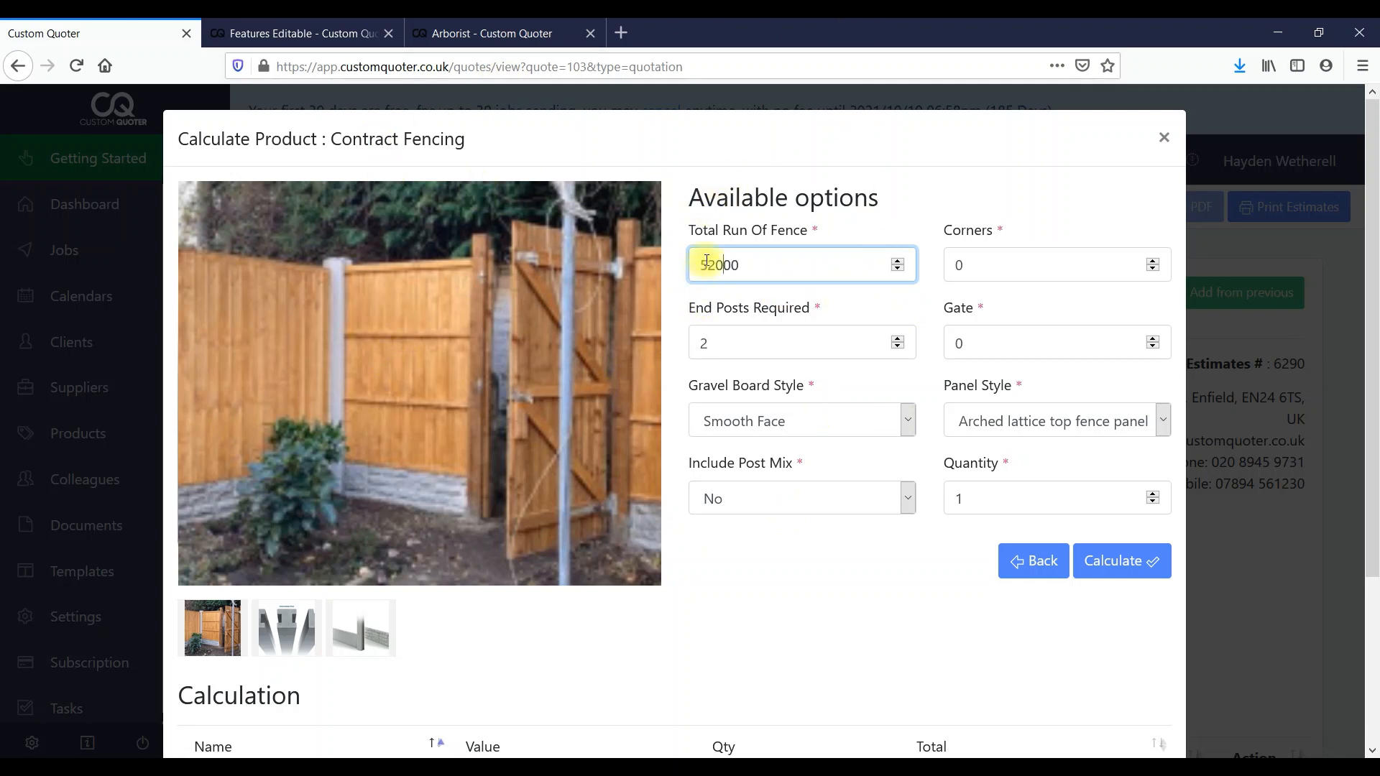
left_click_drag(702, 267, 755, 266)
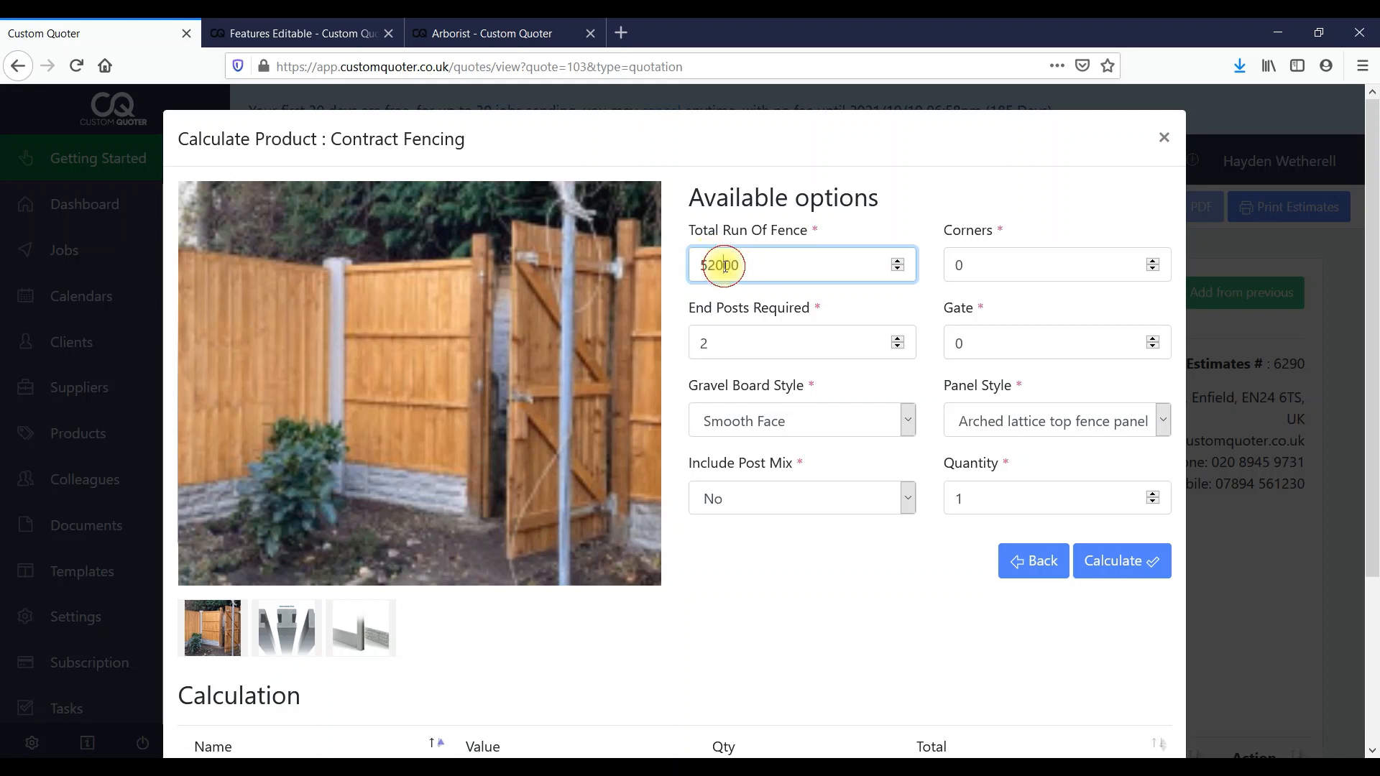
left_click_drag(959, 265, 997, 264)
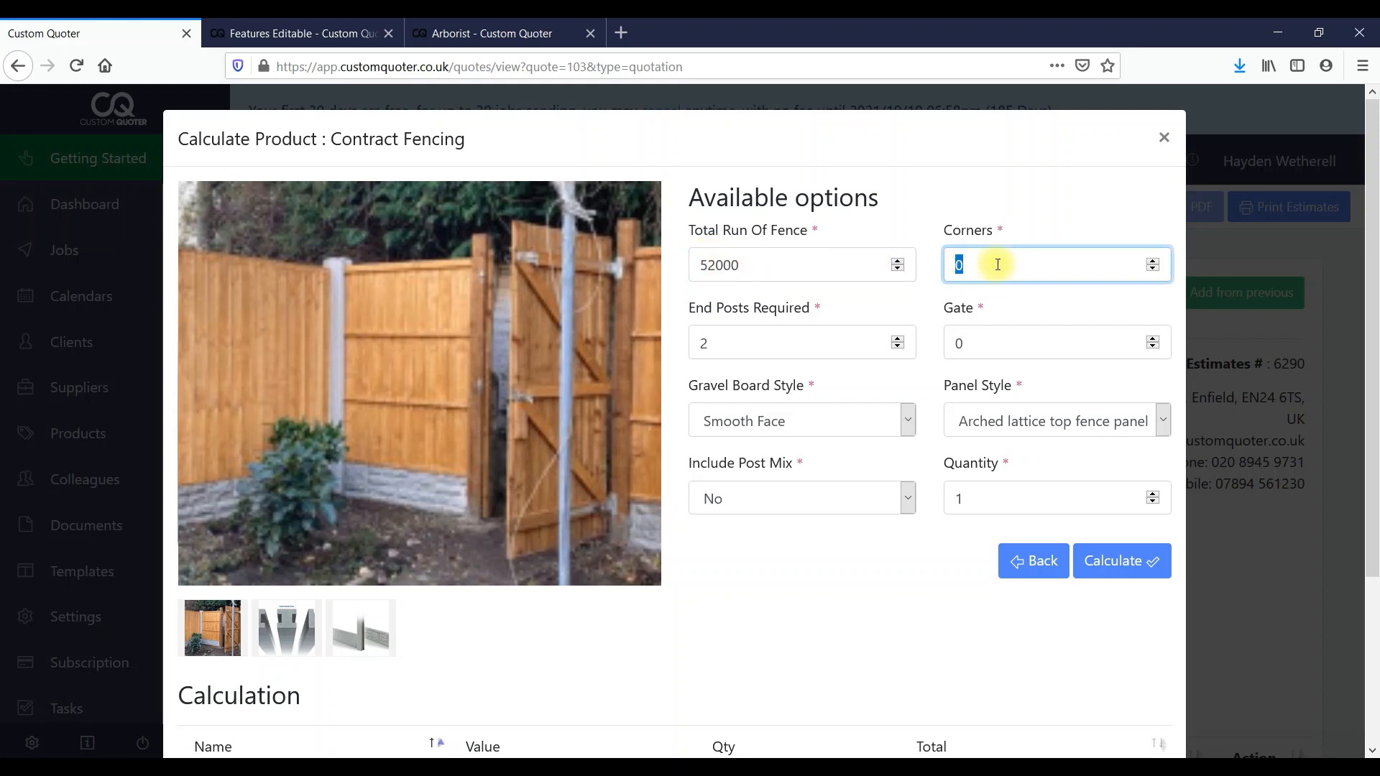
type("4")
left_click_drag(699, 342, 707, 342)
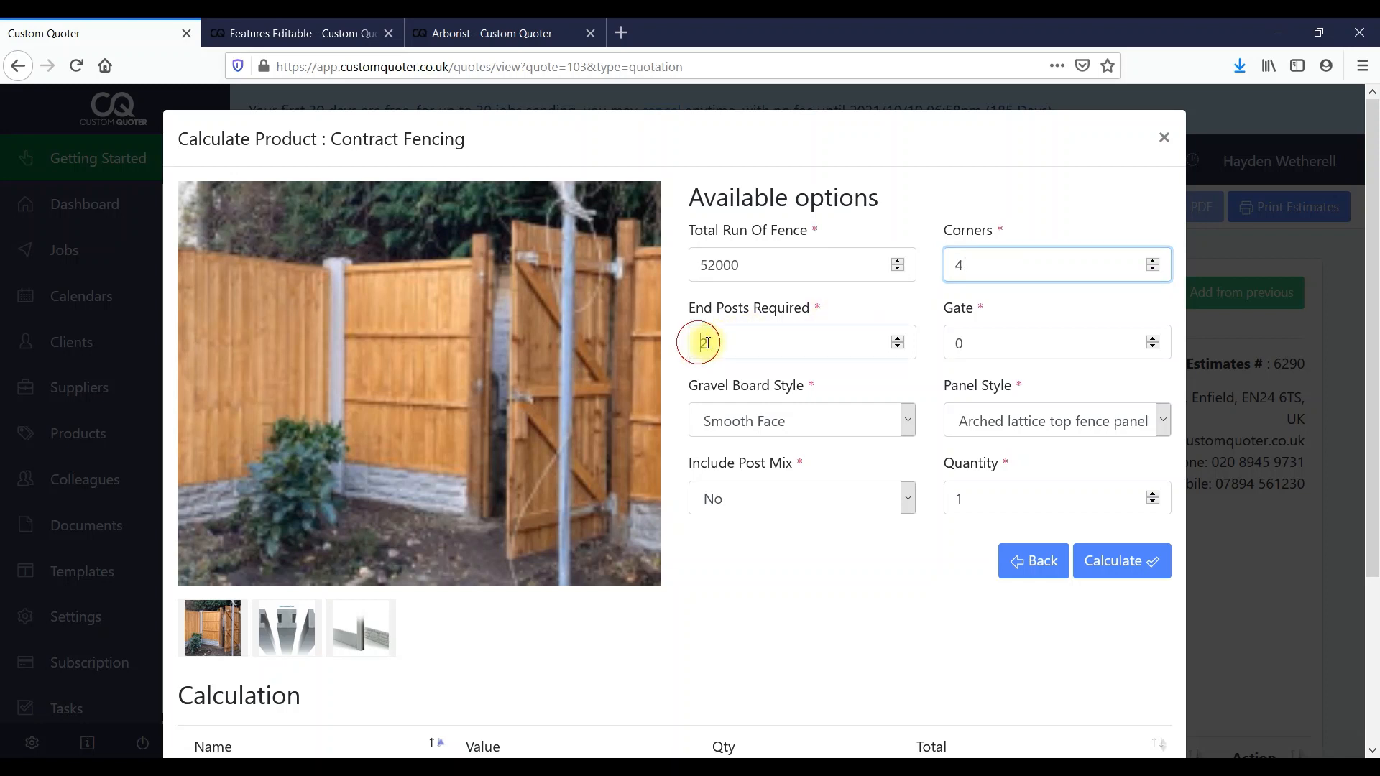
type("4")
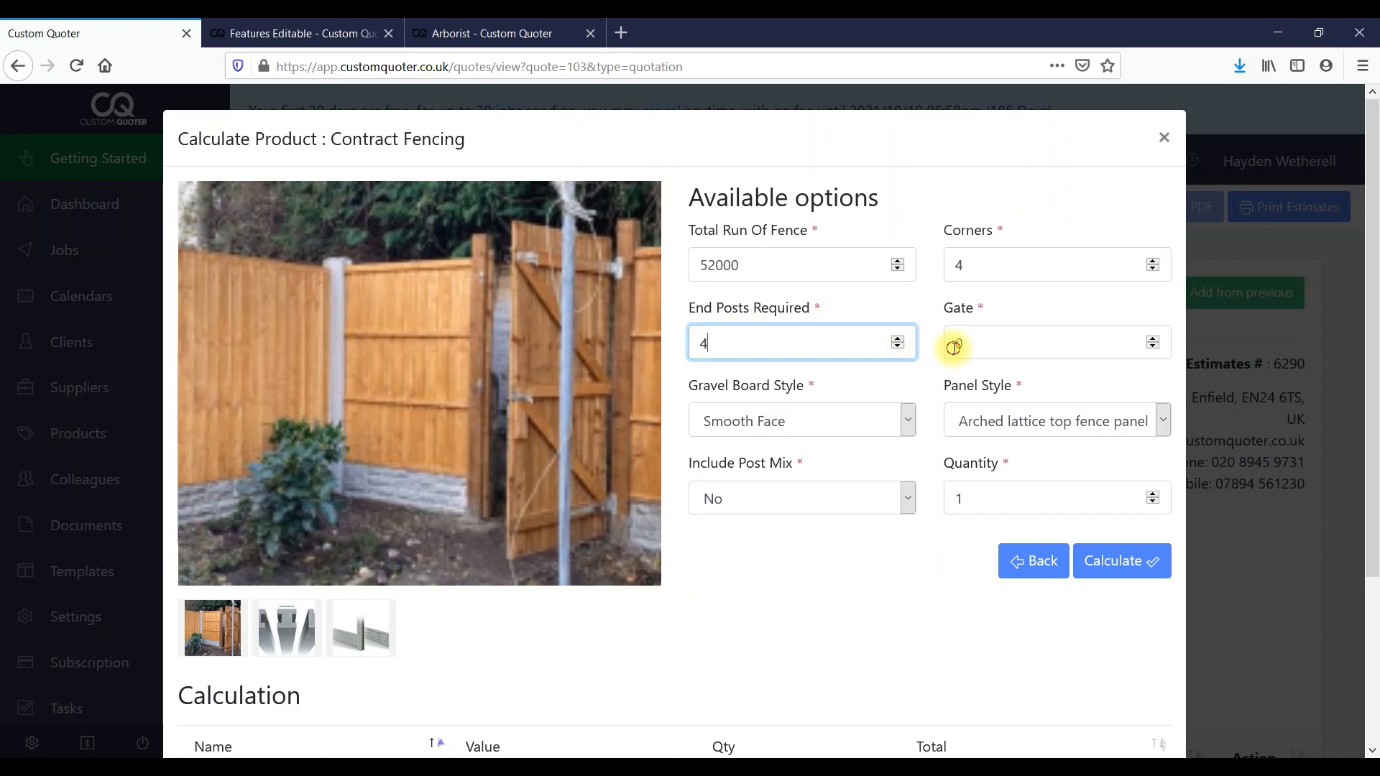
left_click_drag(953, 348, 971, 346)
type("2")
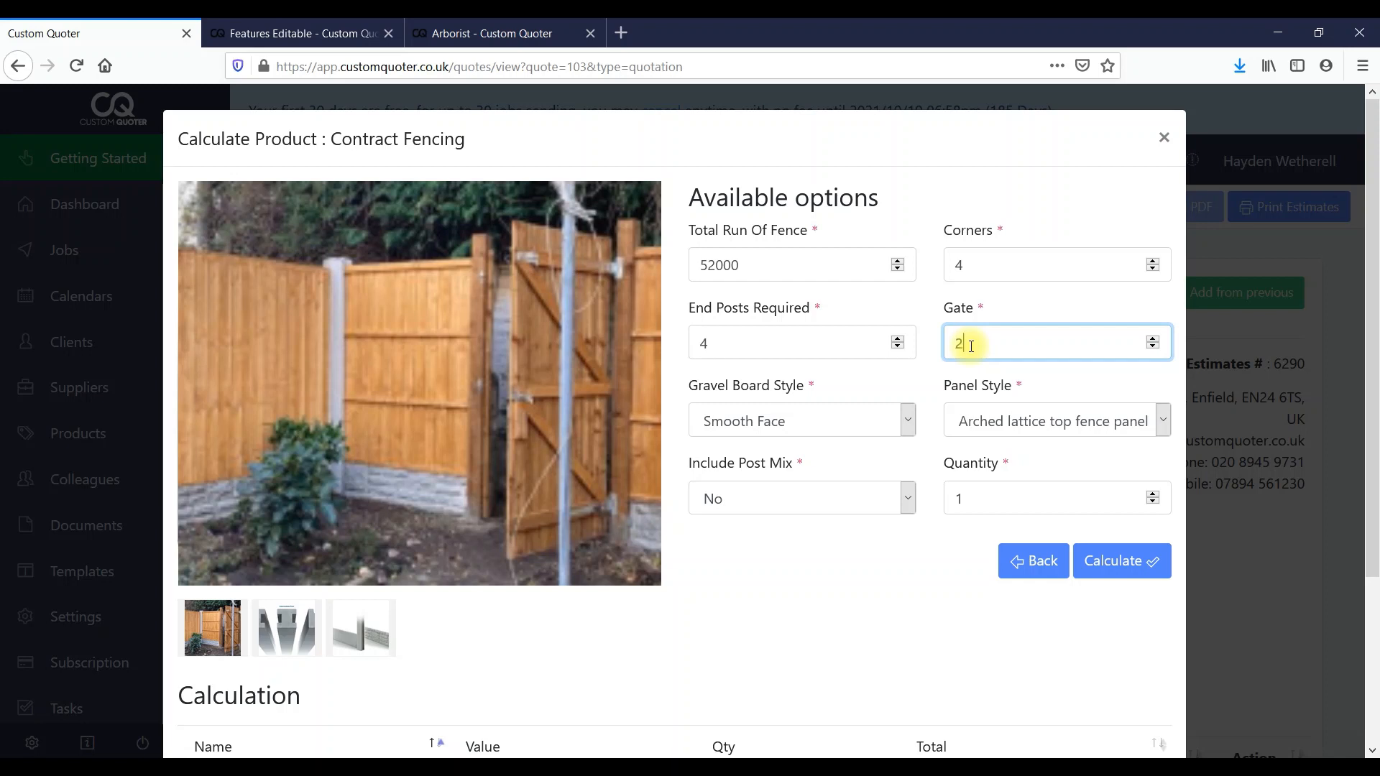
Choose the Rock Face gravel board and modern Woven Garden Fence Panel, include post mix, and calculate the fencing
left_click(747, 424)
left_click(739, 482)
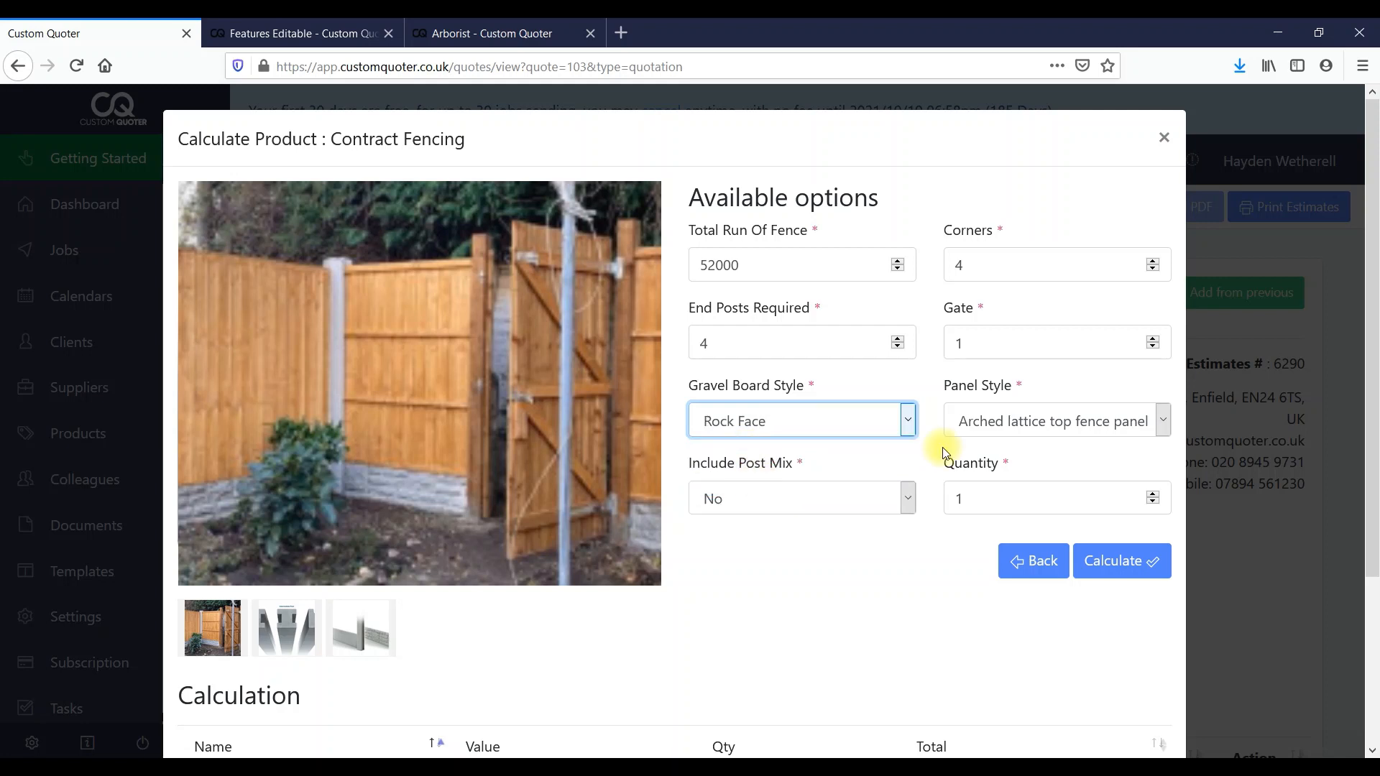
left_click(1003, 427)
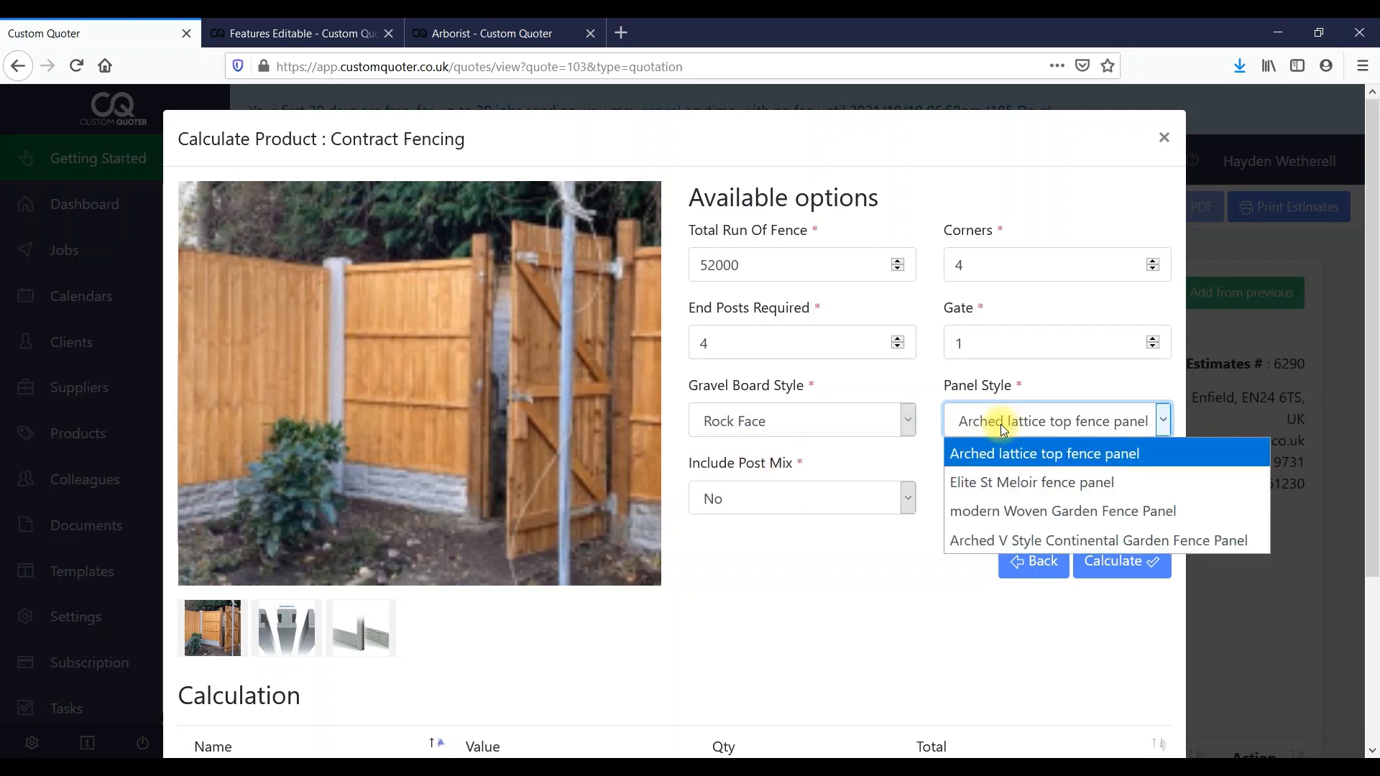
left_click(995, 511)
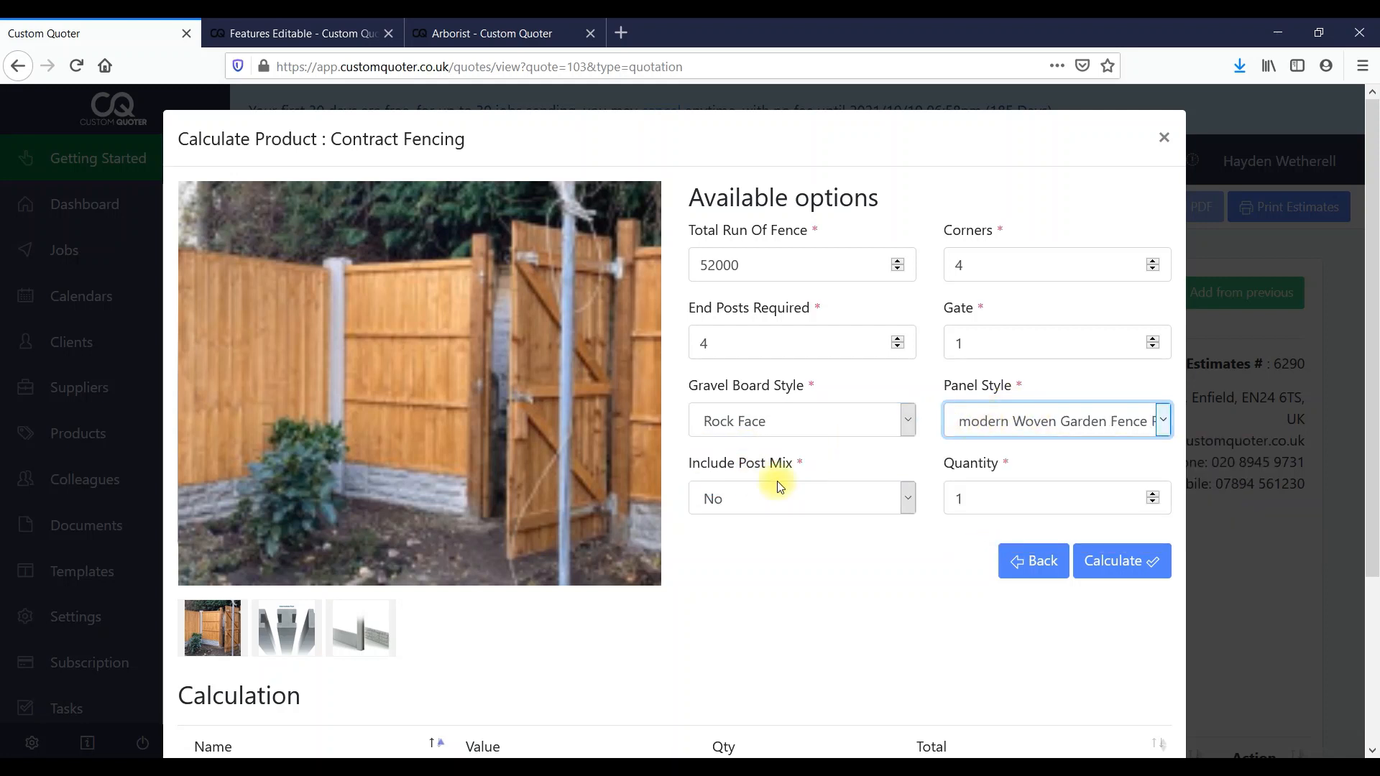
left_click(764, 496)
left_click(730, 559)
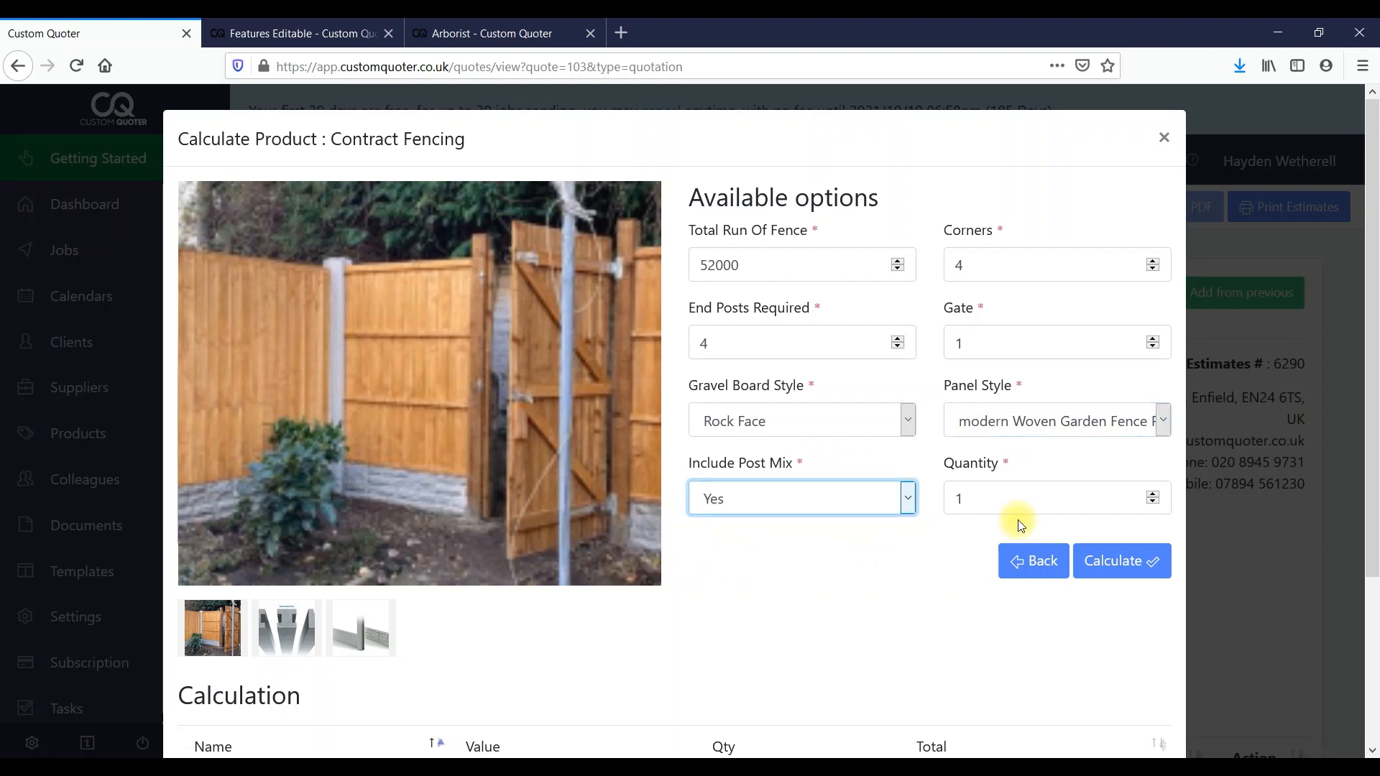
left_click(1128, 562)
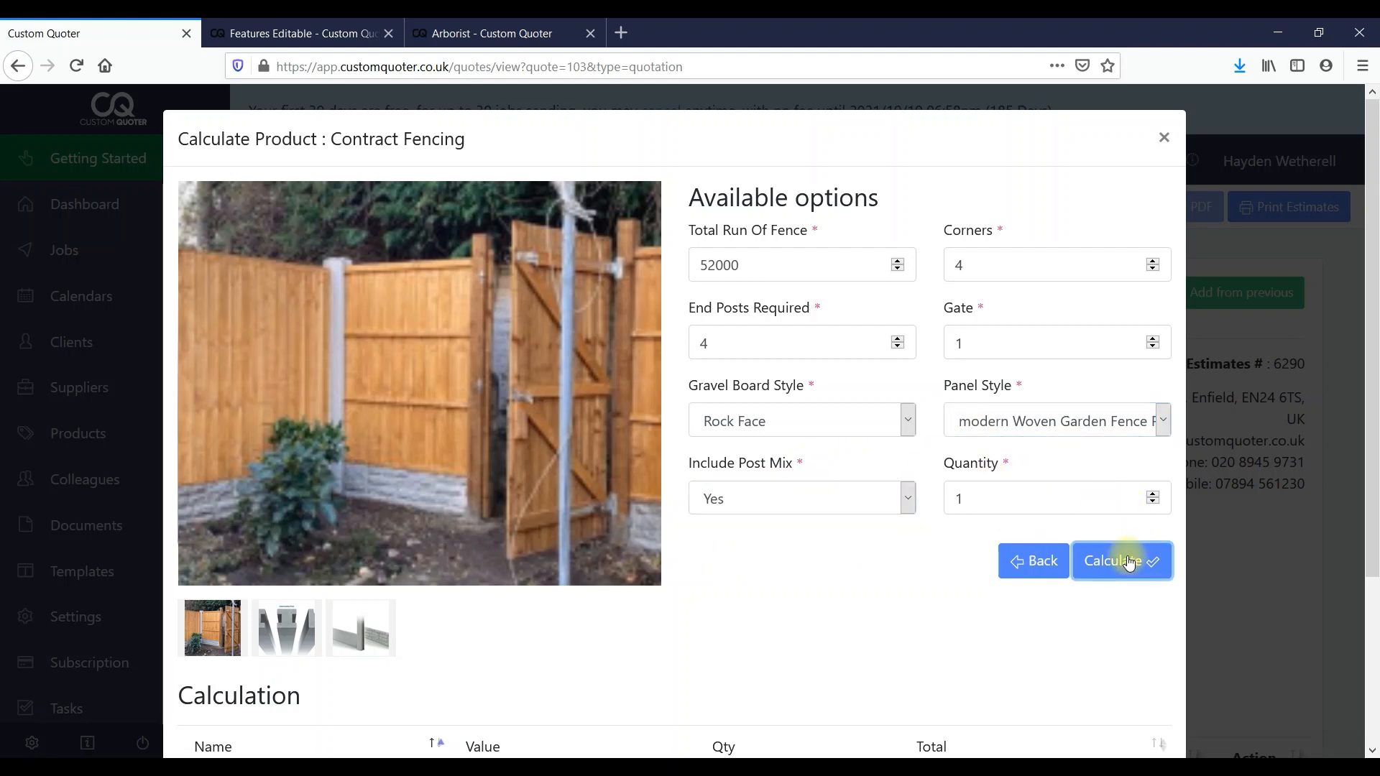
Check the fencing calculation against its options and add the calculated items to the quote
left_click_drag(1371, 237, 1373, 488)
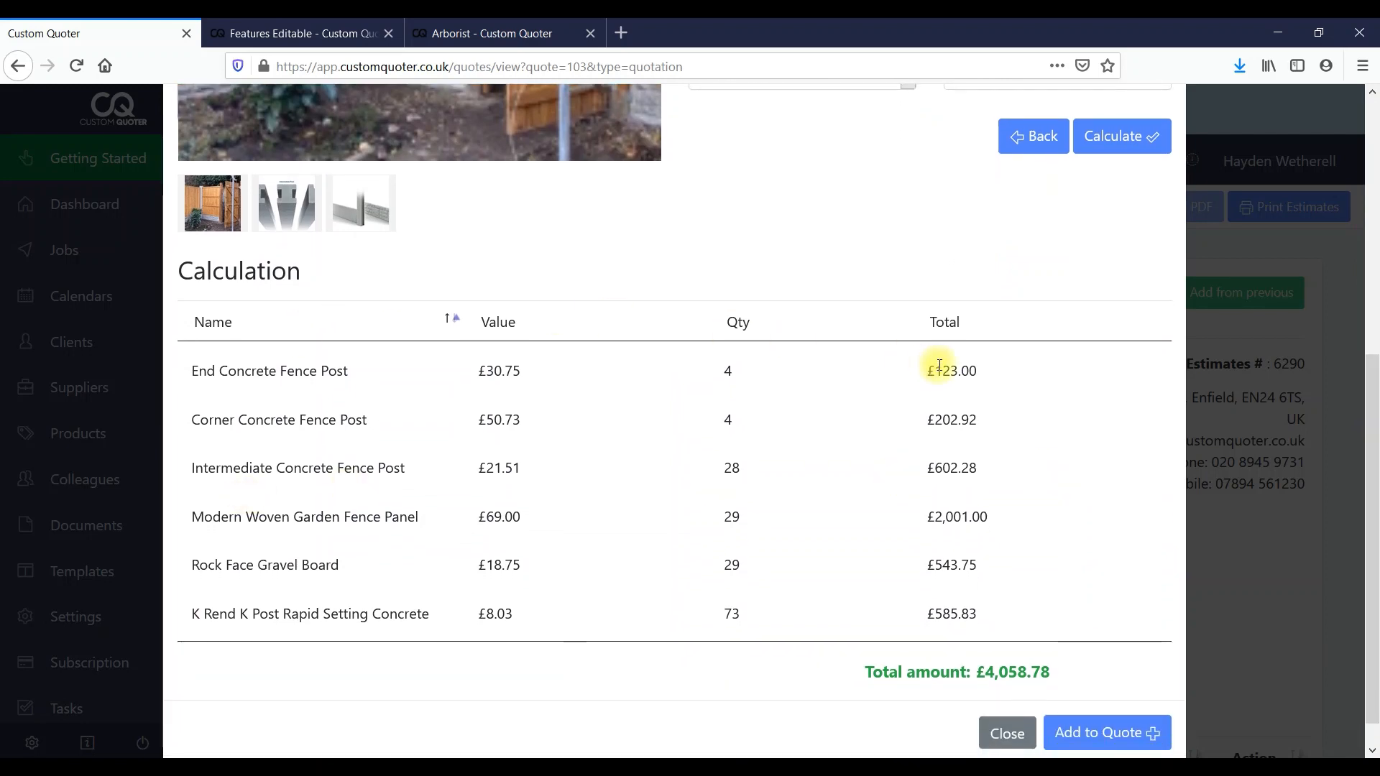
left_click_drag(1371, 561, 1364, 289)
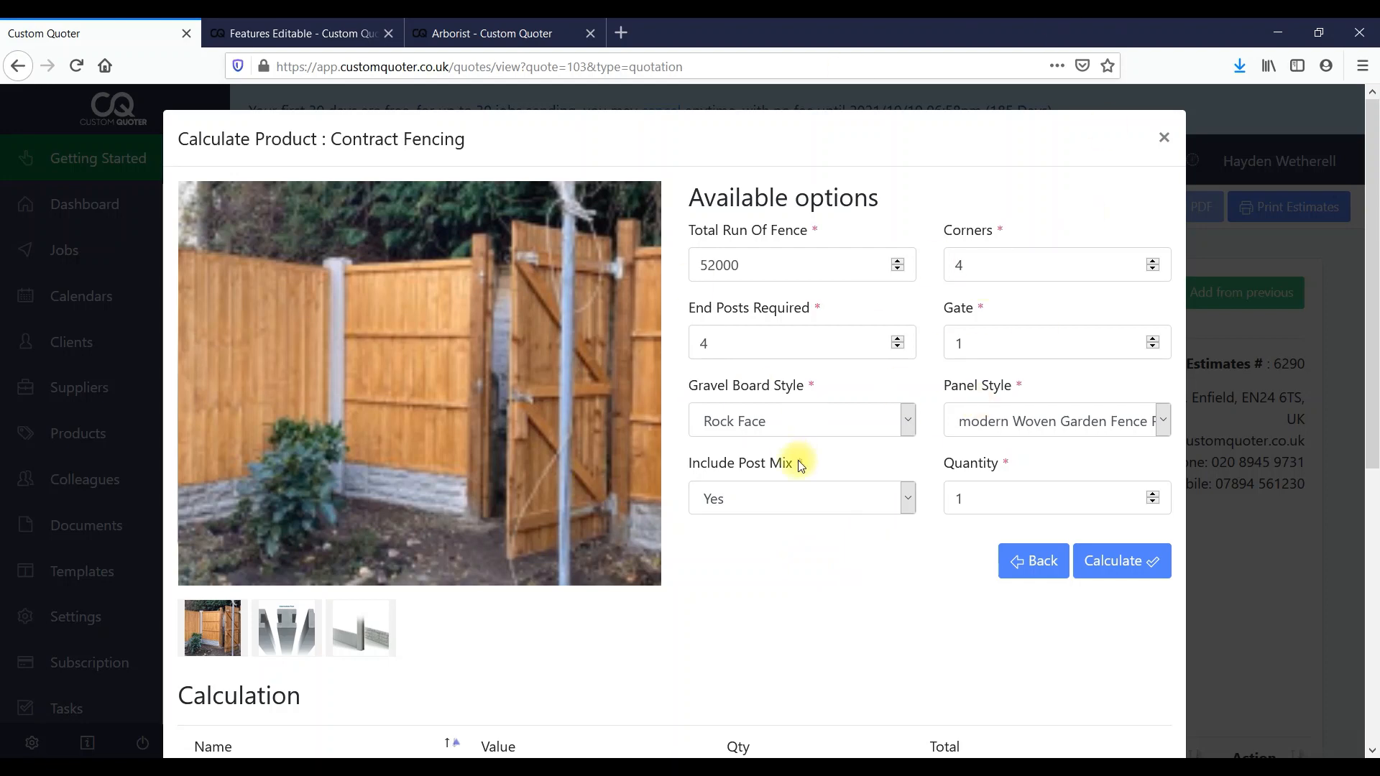
left_click_drag(1371, 307, 1370, 586)
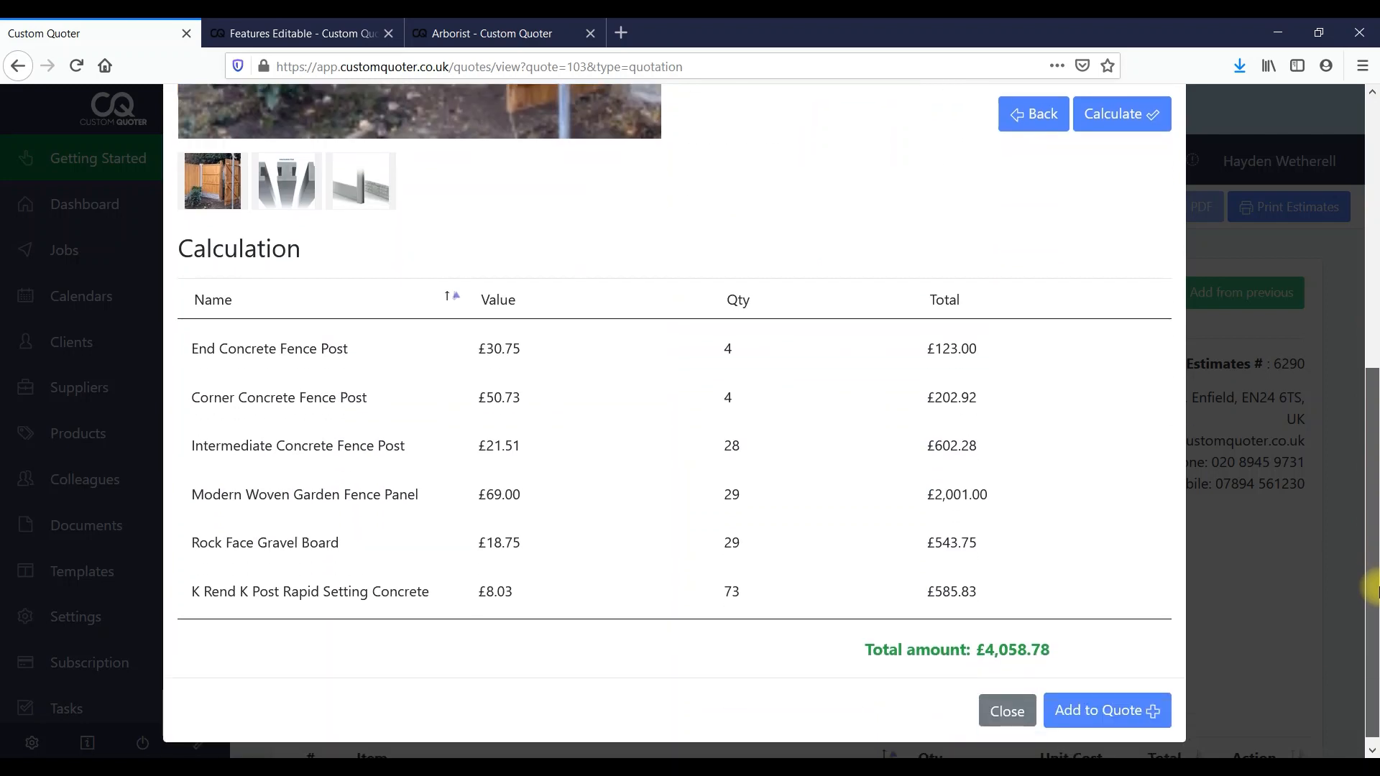
left_click(1101, 708)
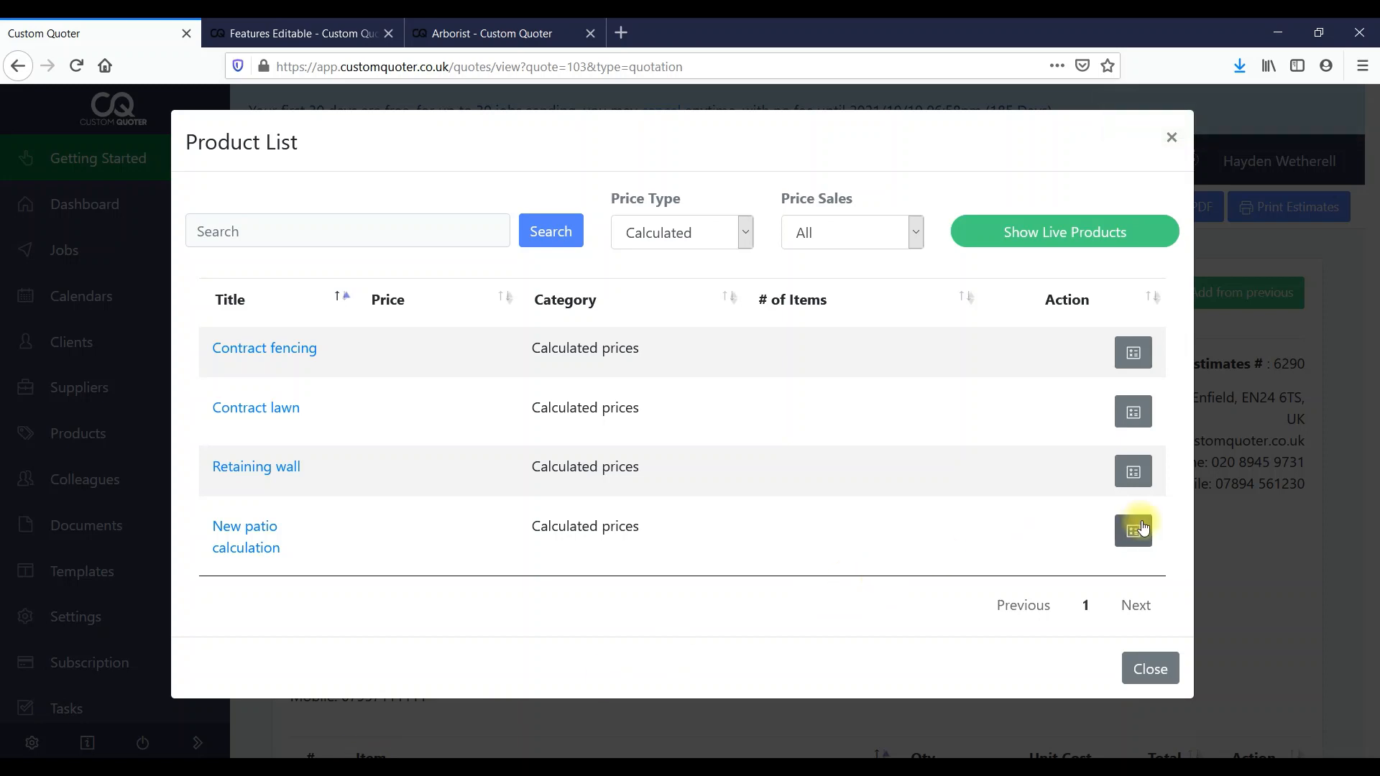
Try out the New patio calculation with an MOT & Cement base, closing it without adding it to the quote
left_click(1134, 530)
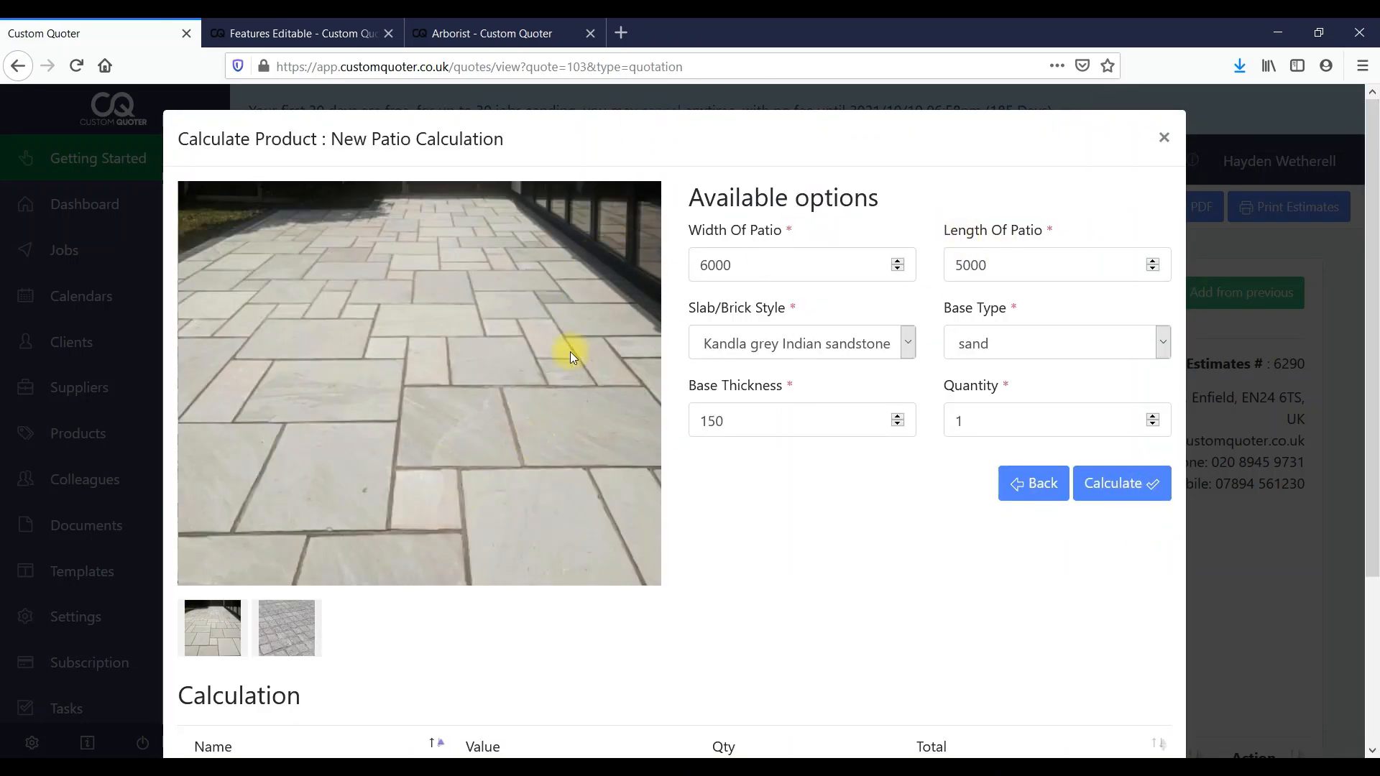
left_click_drag(705, 266, 831, 269)
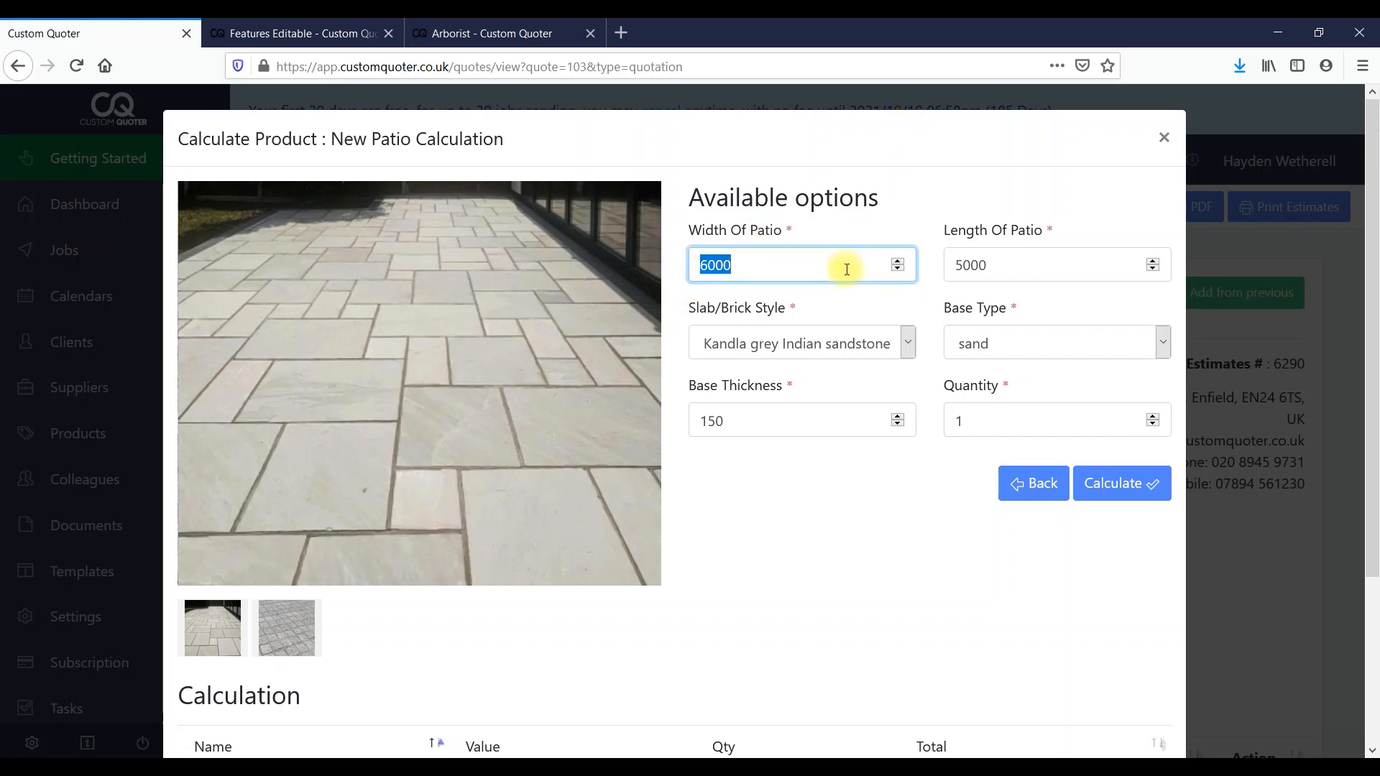
left_click_drag(964, 265, 1038, 273)
left_click(991, 345)
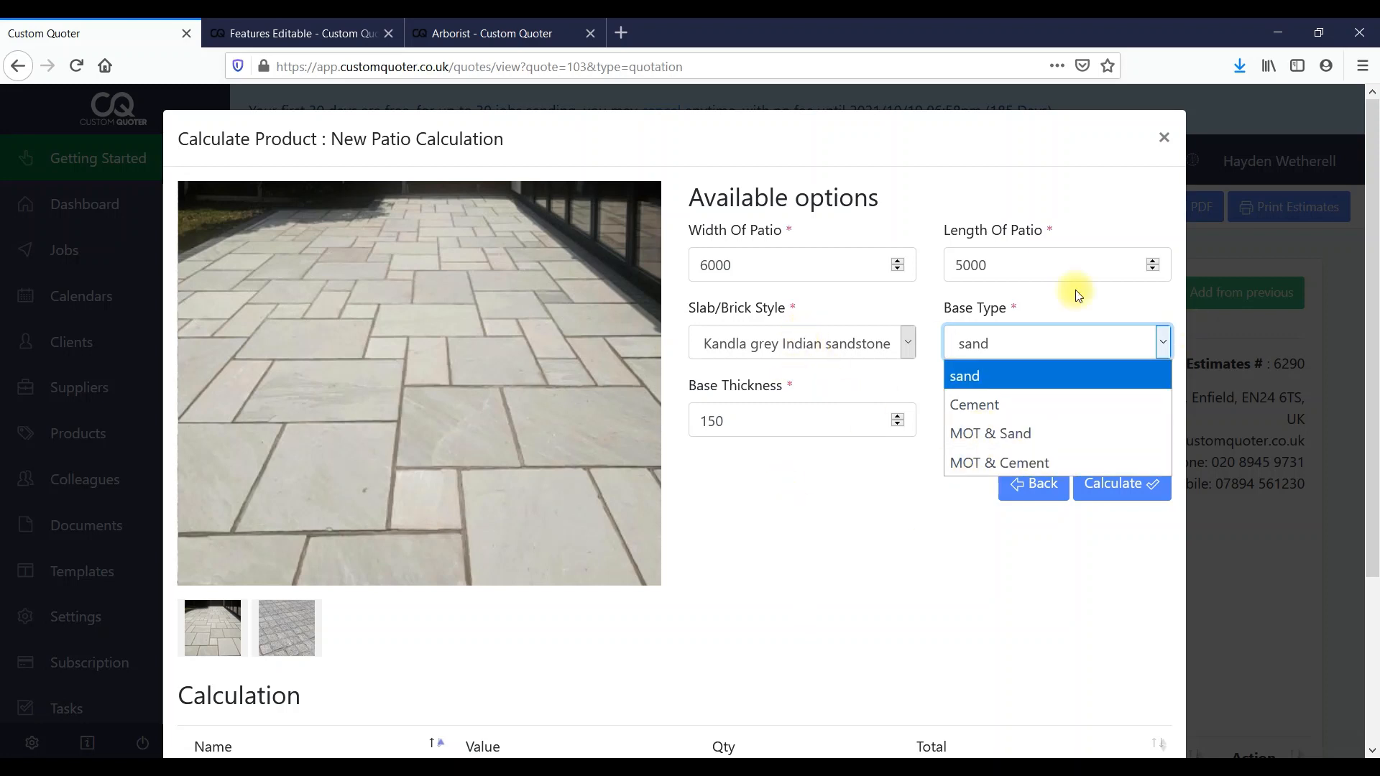
left_click(708, 550)
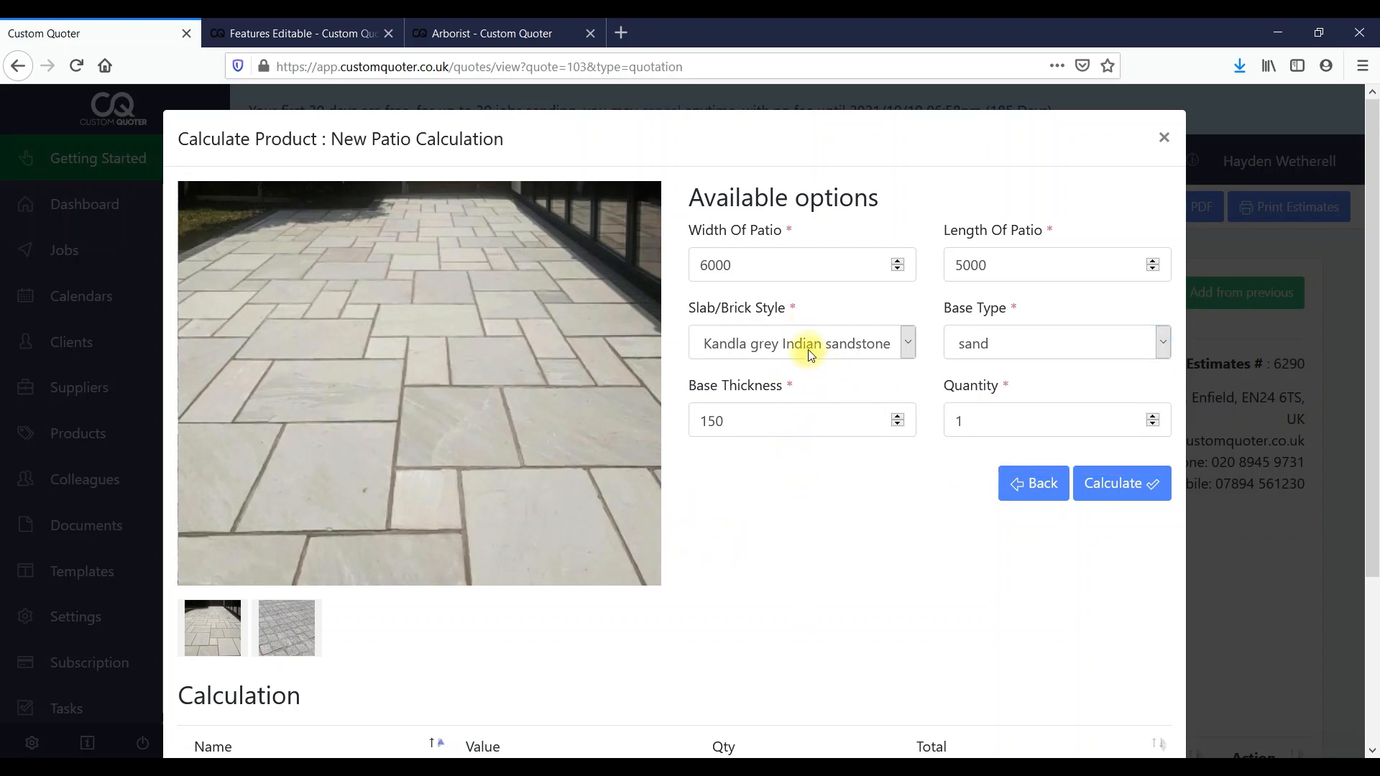
left_click(980, 353)
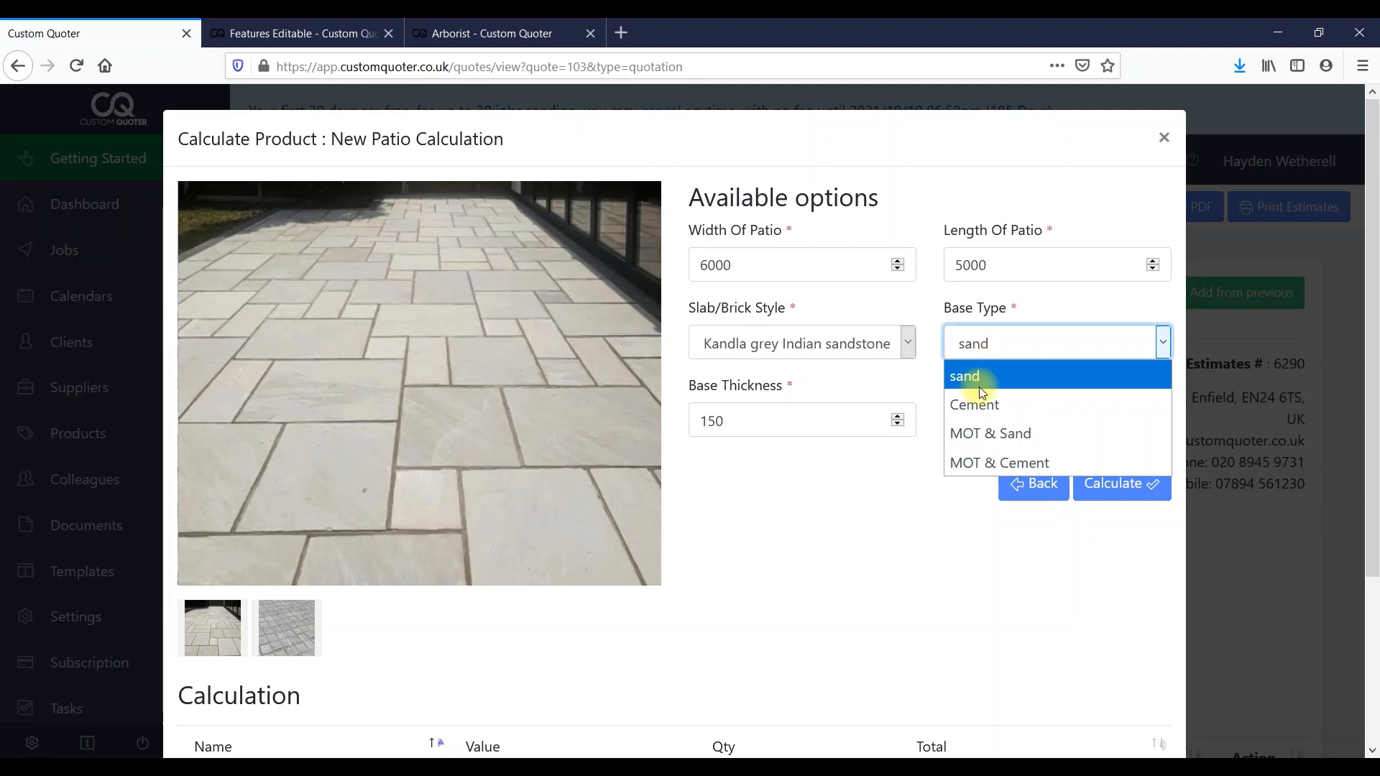
left_click(976, 458)
left_click(1114, 483)
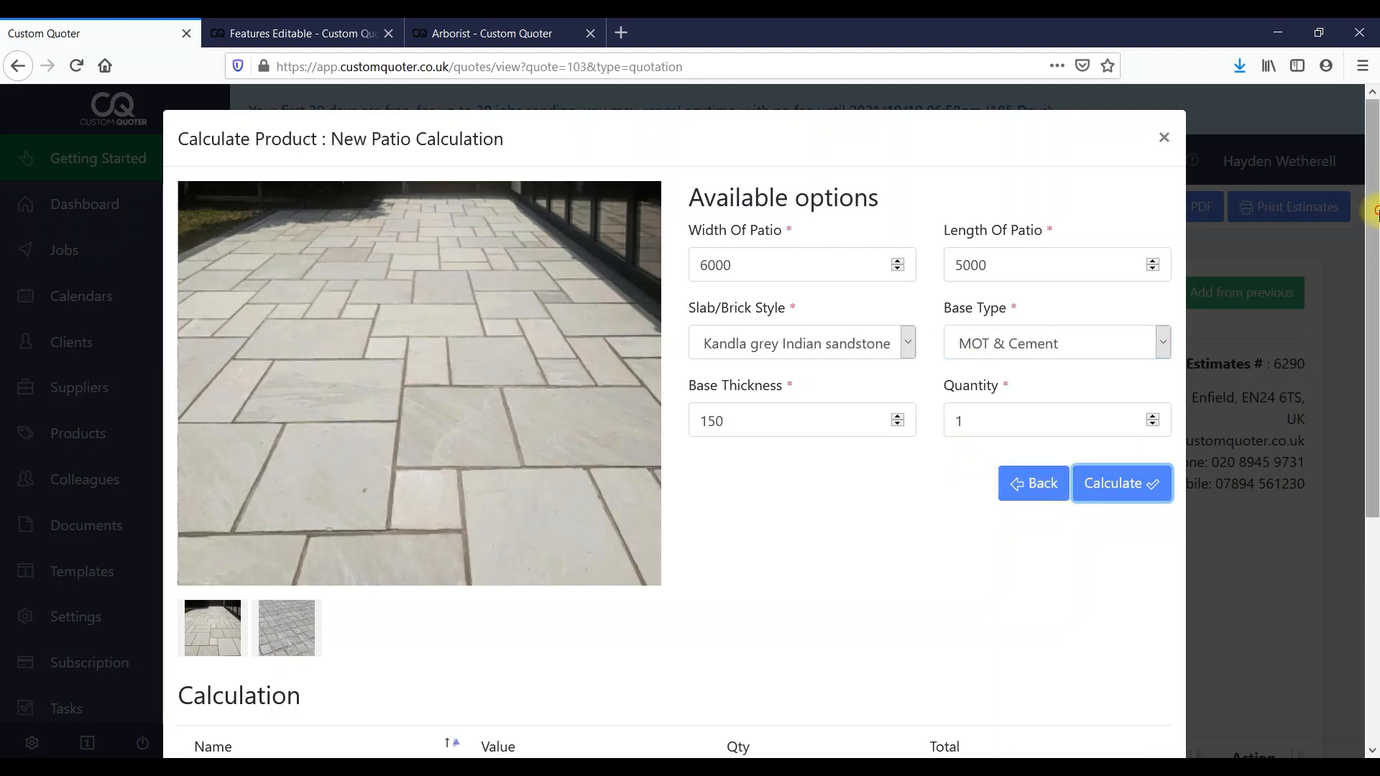
left_click_drag(1374, 299, 1222, 128)
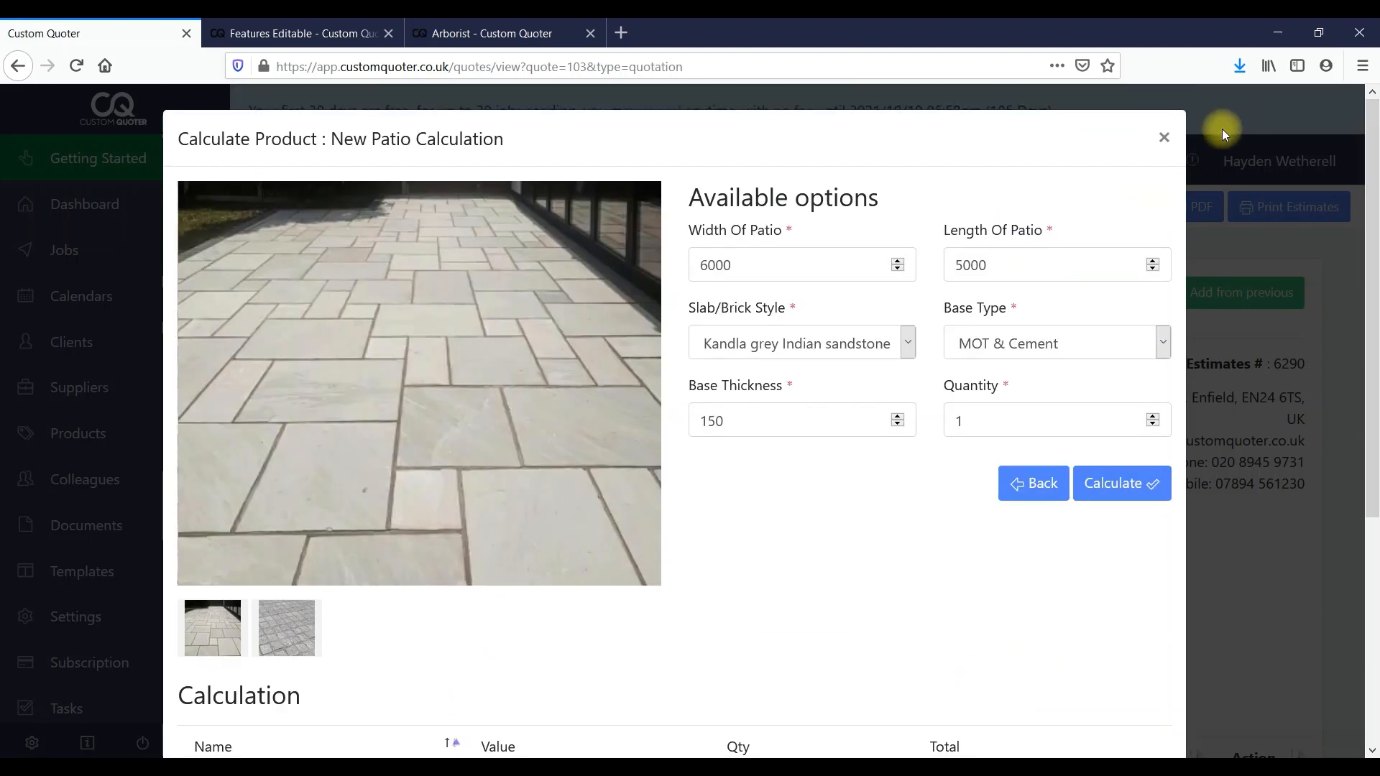
left_click(1165, 137)
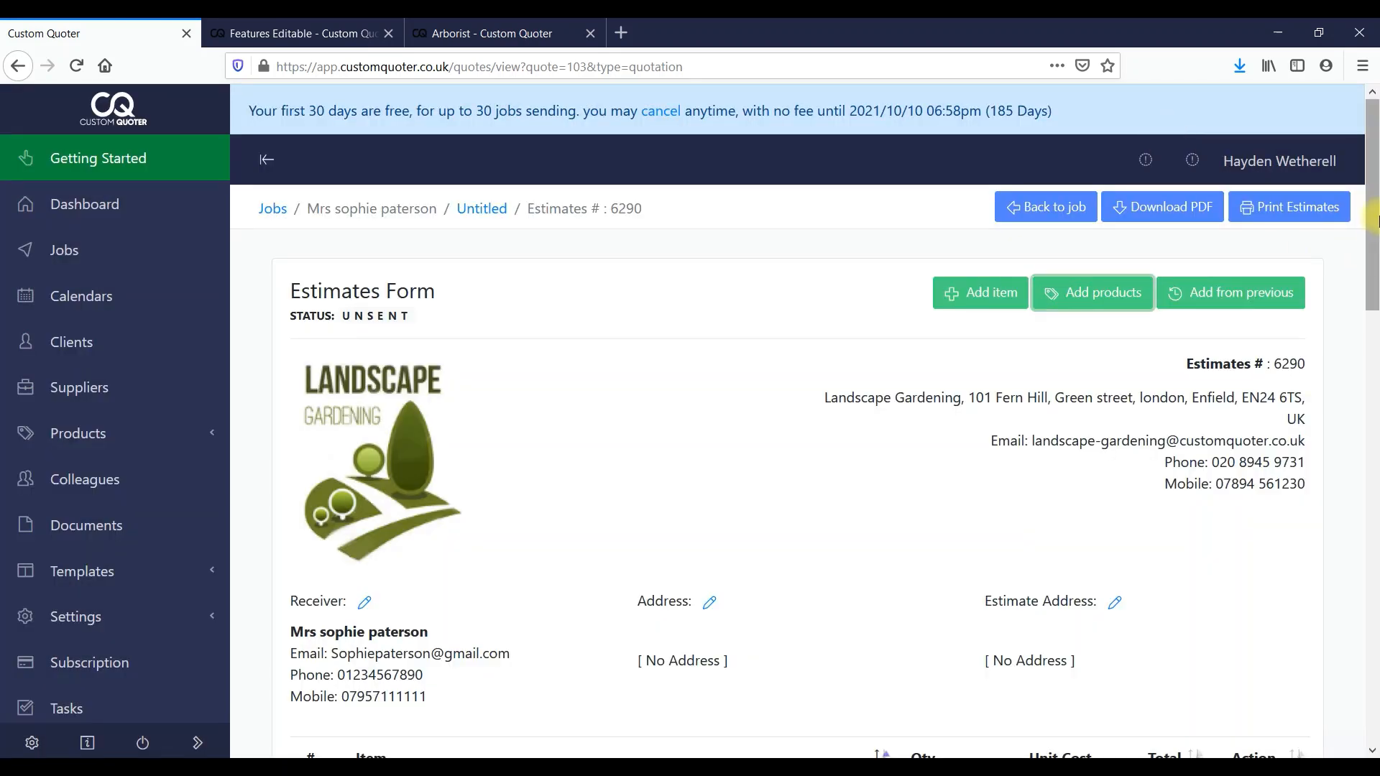
Open the estimate's email draft, review the client name, job title and payment button placeholder in the body, and close it unsent
left_click_drag(1374, 216, 1374, 726)
left_click(1236, 631)
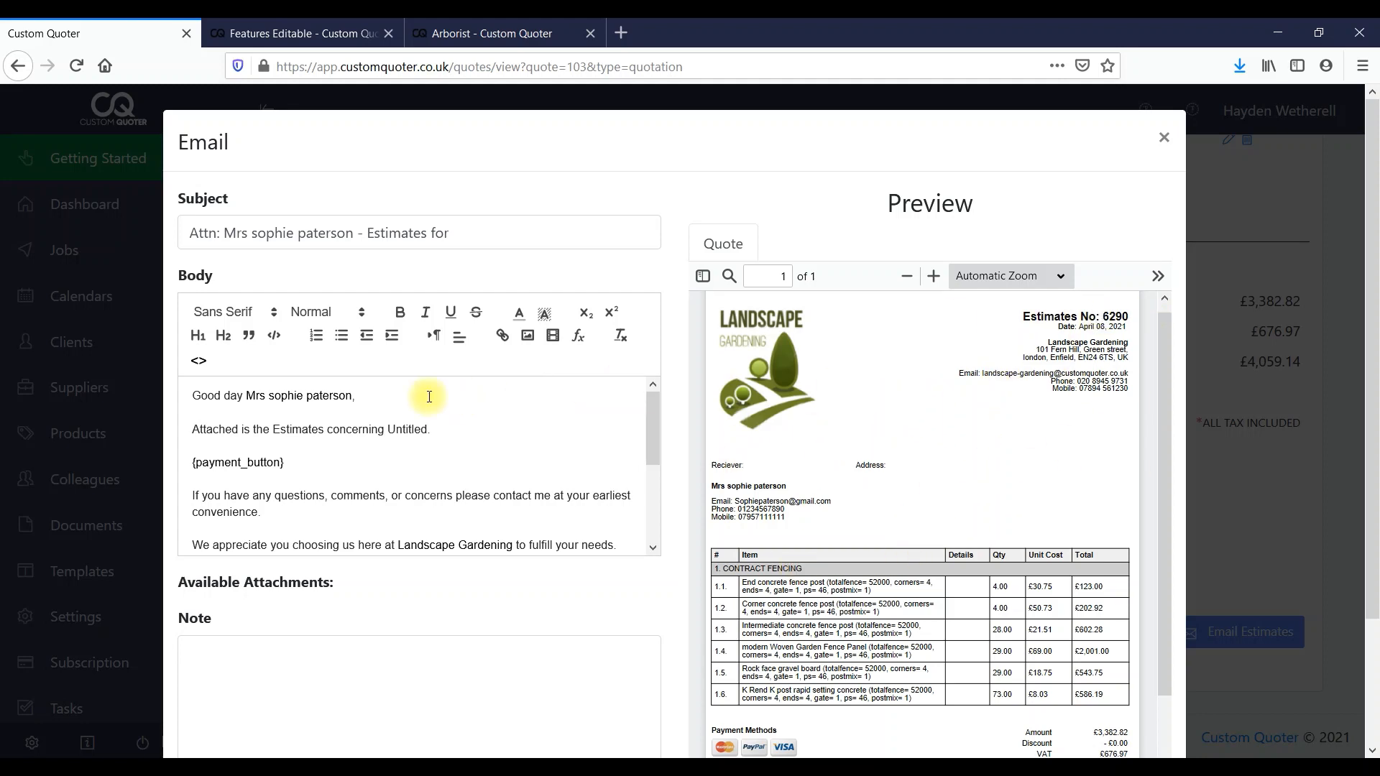
left_click_drag(246, 395, 425, 430)
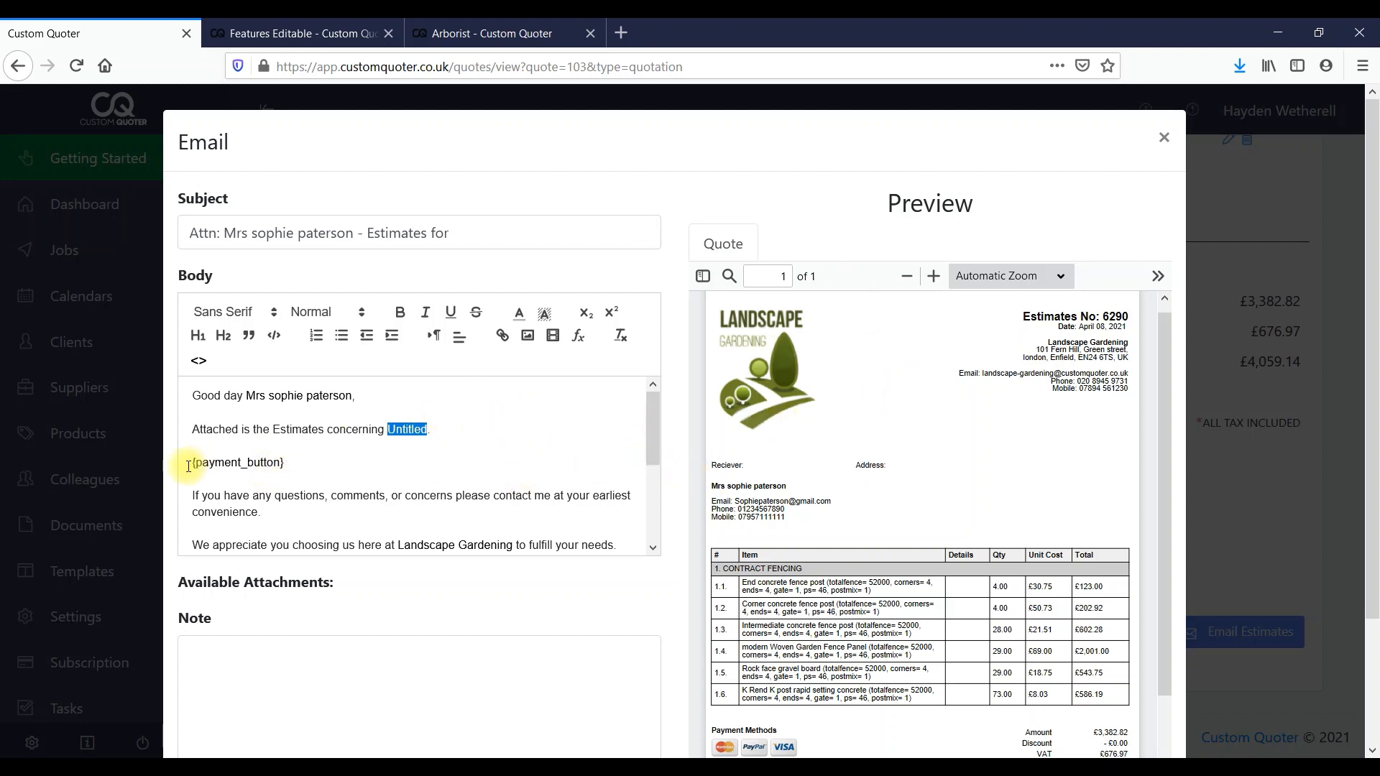
left_click_drag(189, 466, 296, 459)
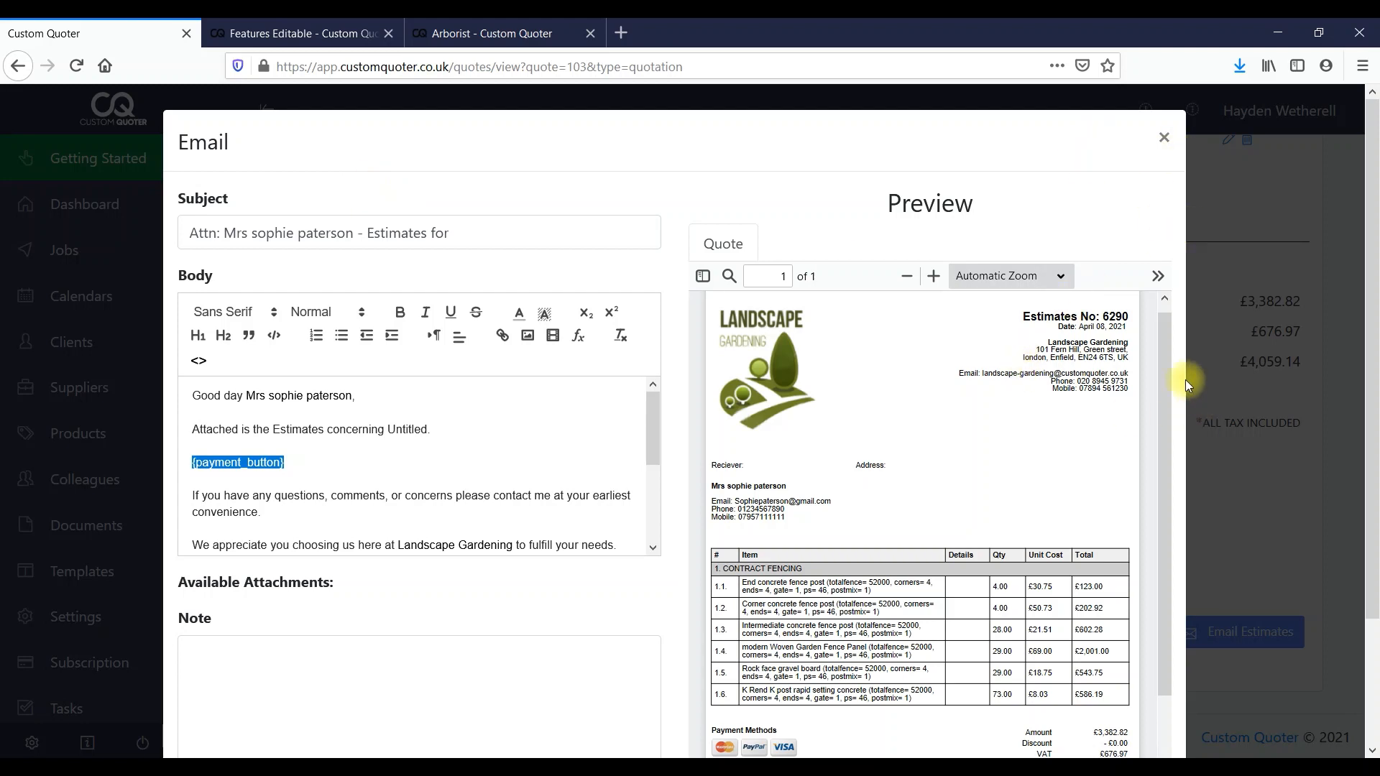
left_click(1165, 138)
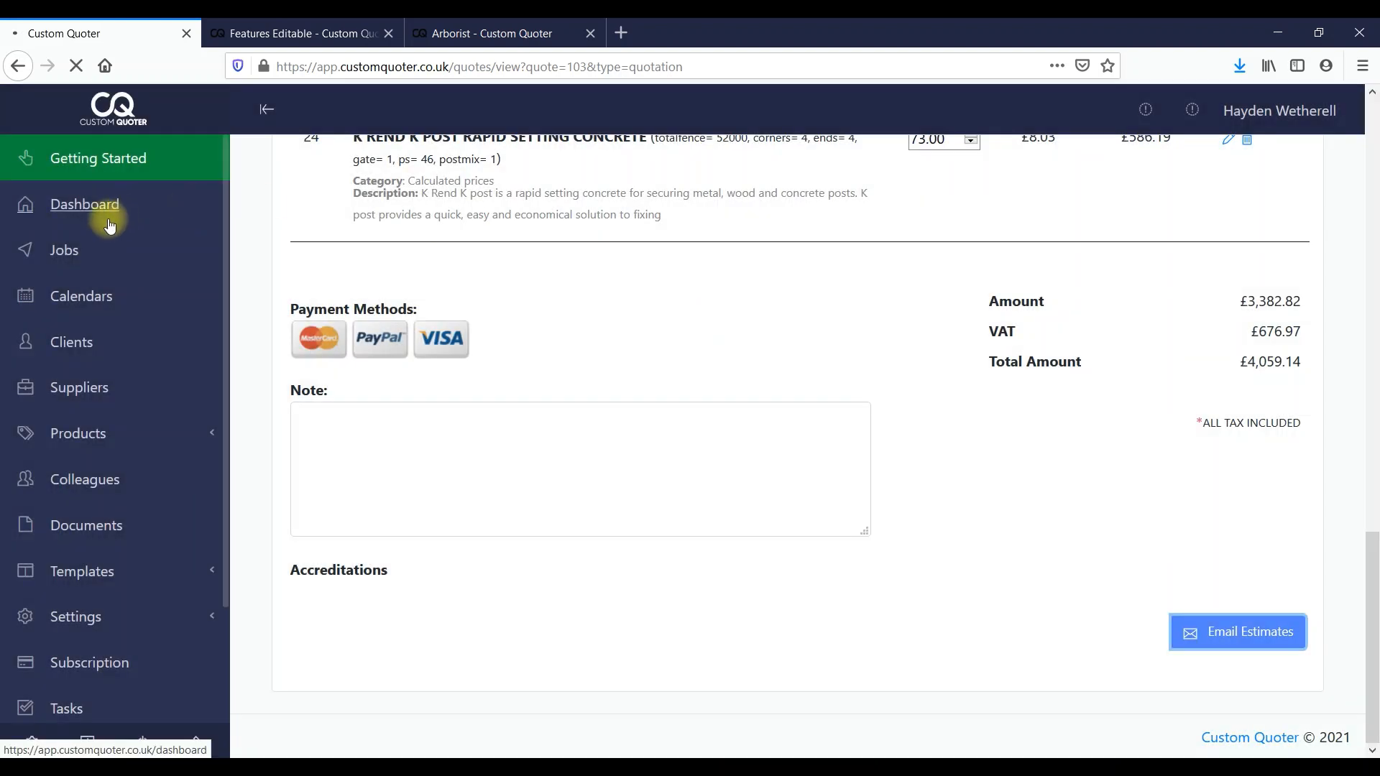
Open the client's Untitled job for editing from the jobs list and title it "New Garden Fence"
left_click(62, 249)
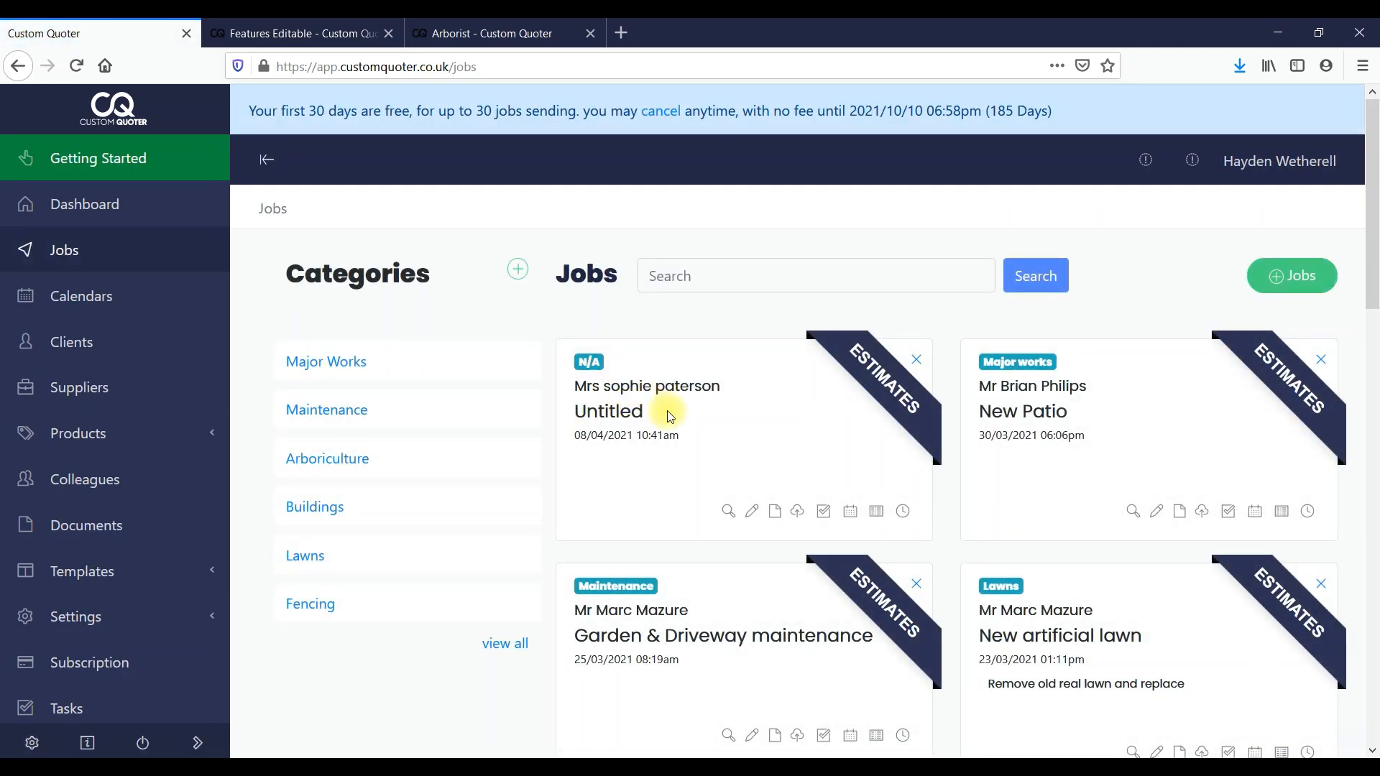
left_click(752, 514)
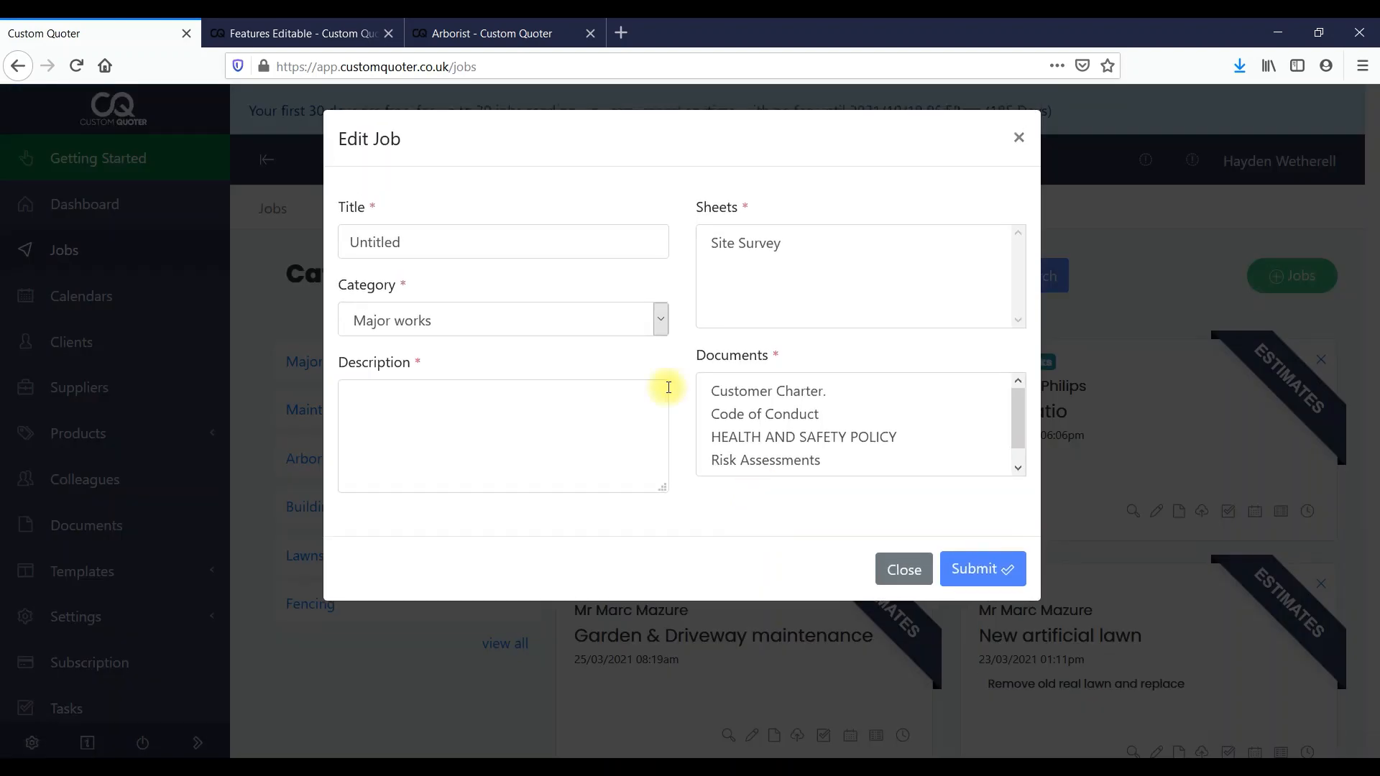
left_click_drag(345, 237, 480, 236)
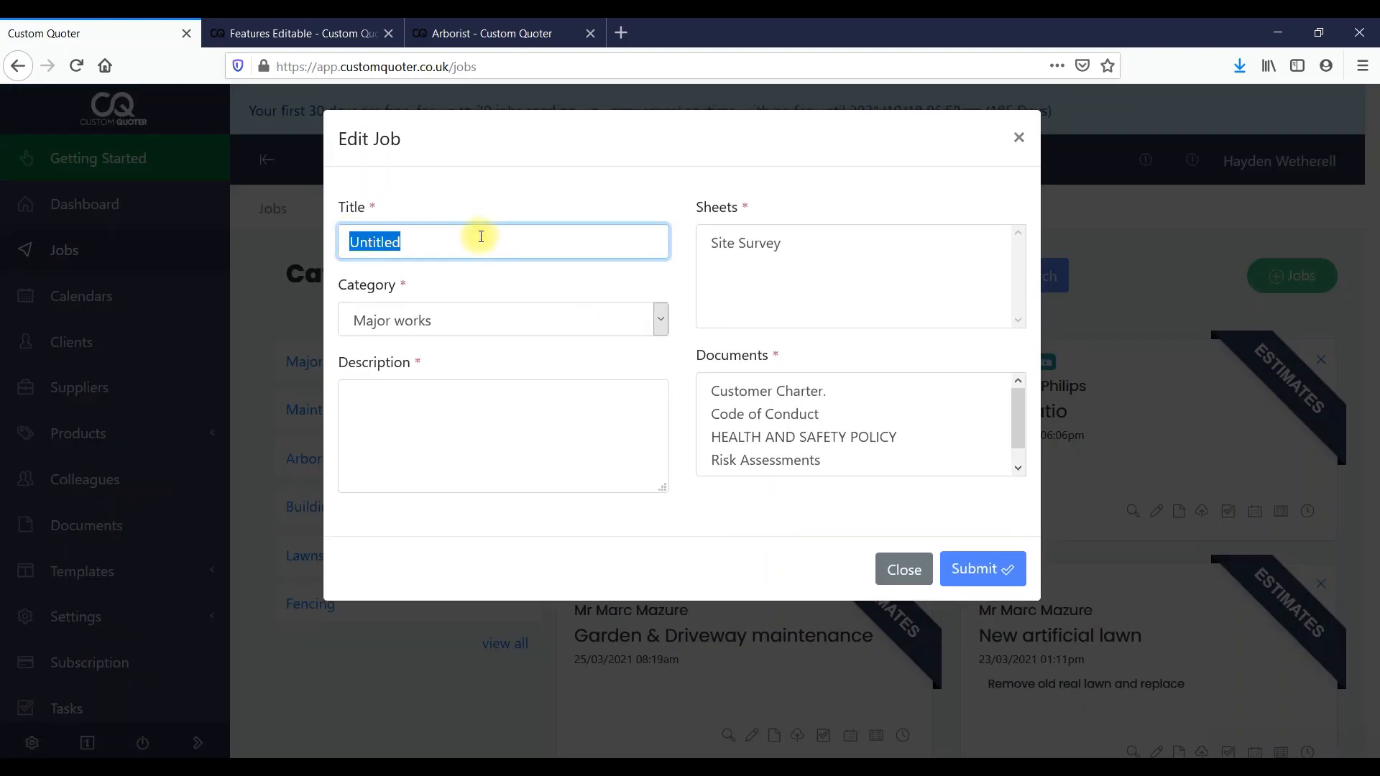
type("New Garden Fence")
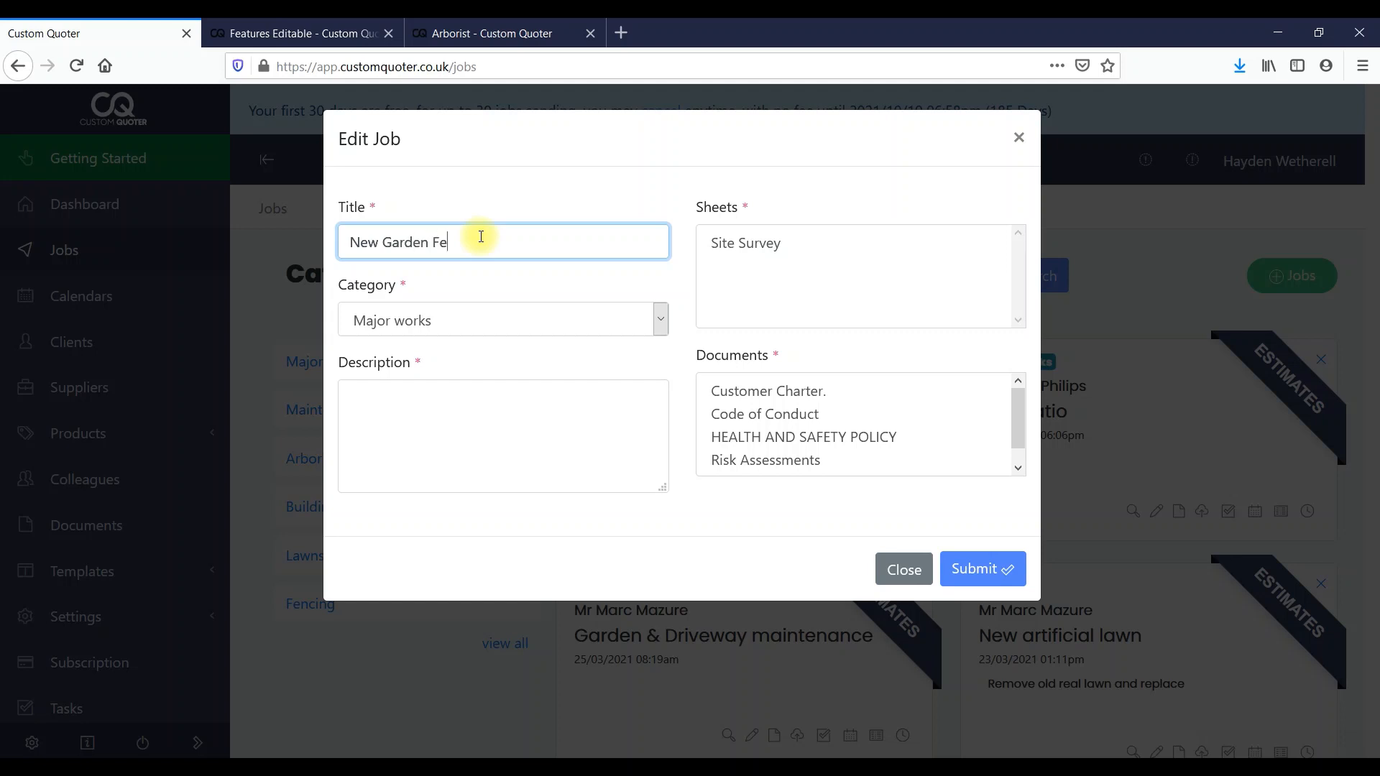
Set the job's category to Fencing and enter "Write your description here" as its description
left_click(487, 316)
left_click(439, 491)
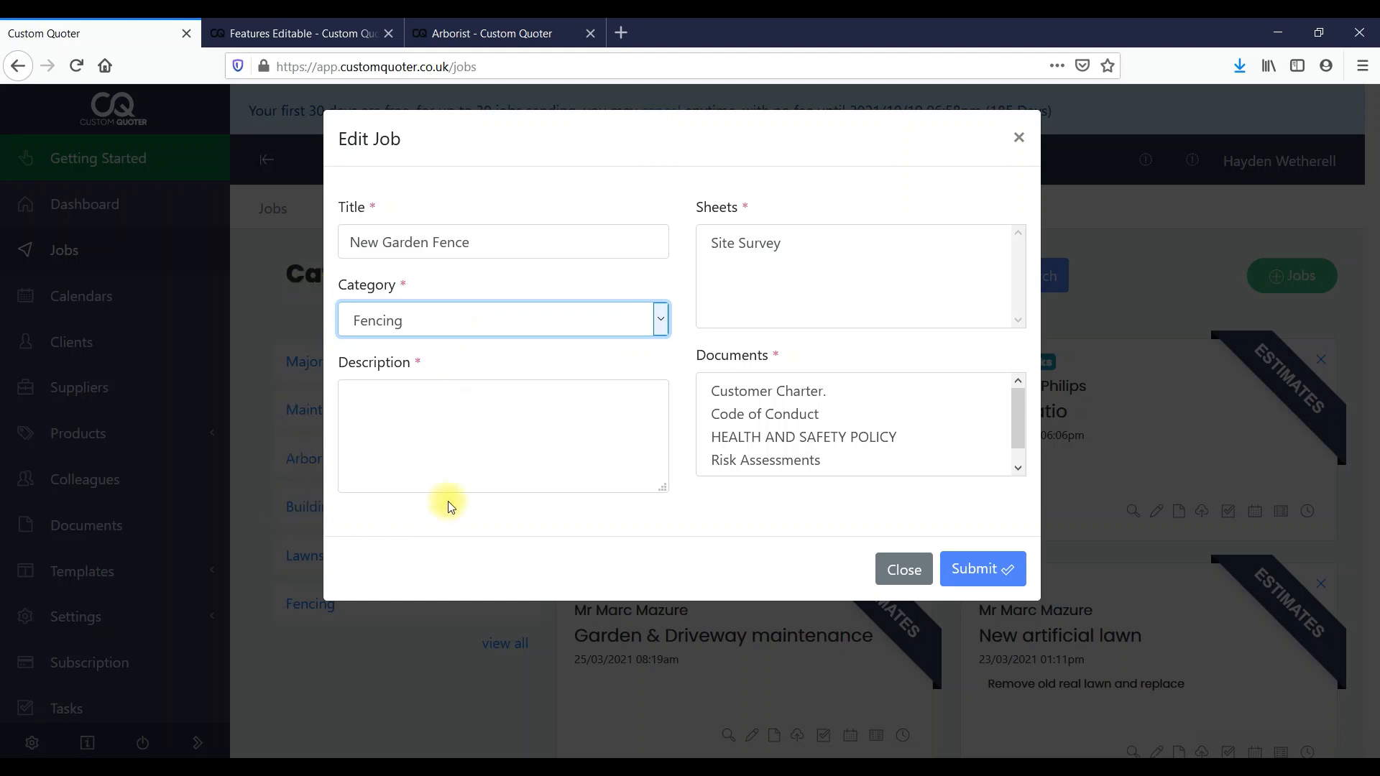
left_click(477, 433)
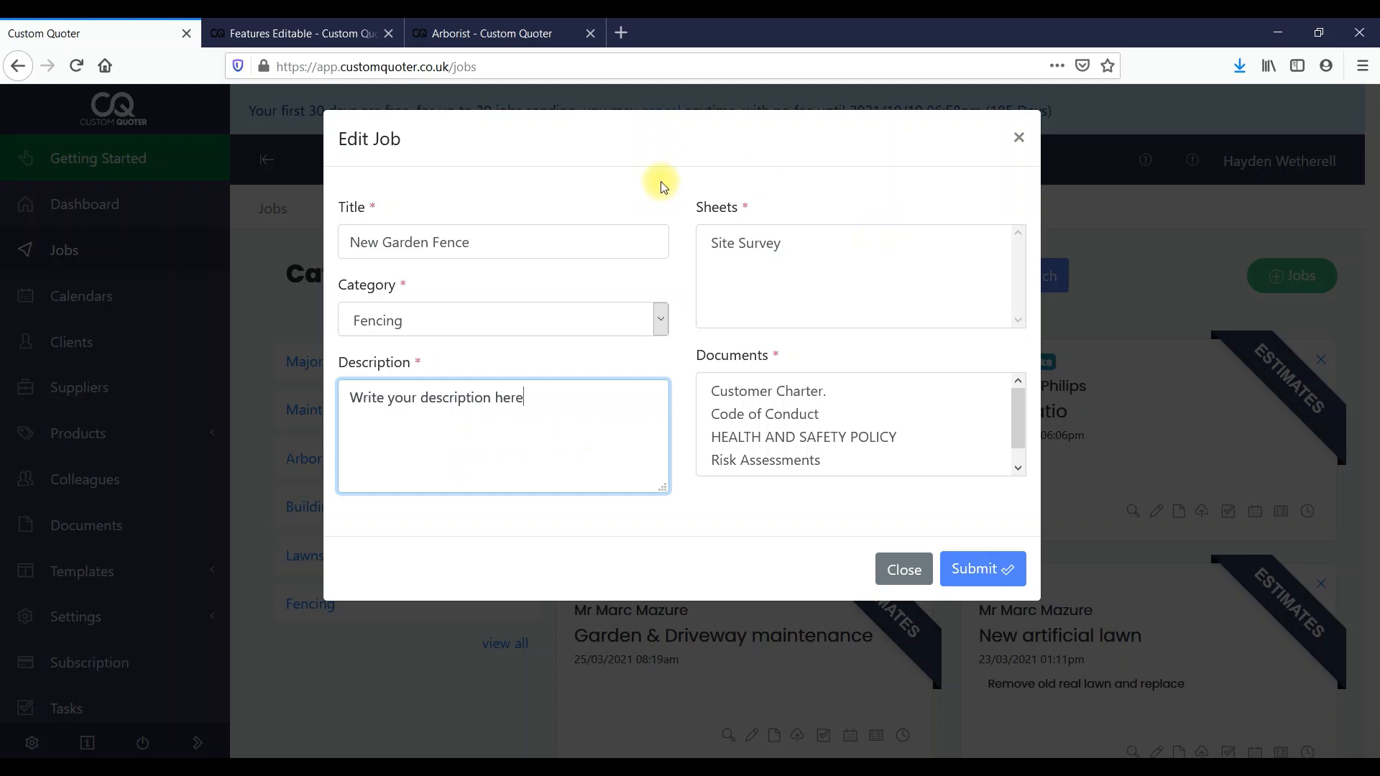
Attach the Site Survey sheet and the HEALTH AND SAFETY POLICY document to the job, and submit the changes
left_click(745, 246)
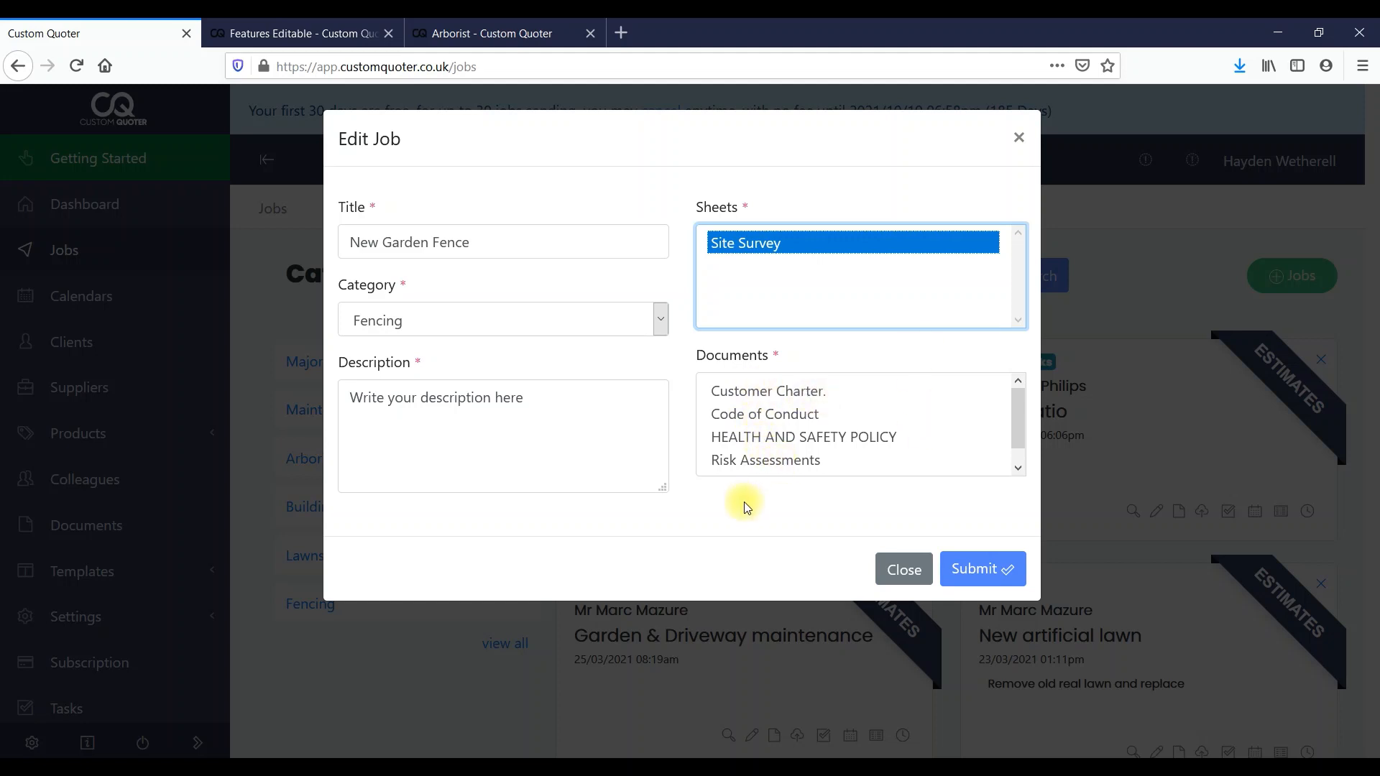
left_click(759, 440)
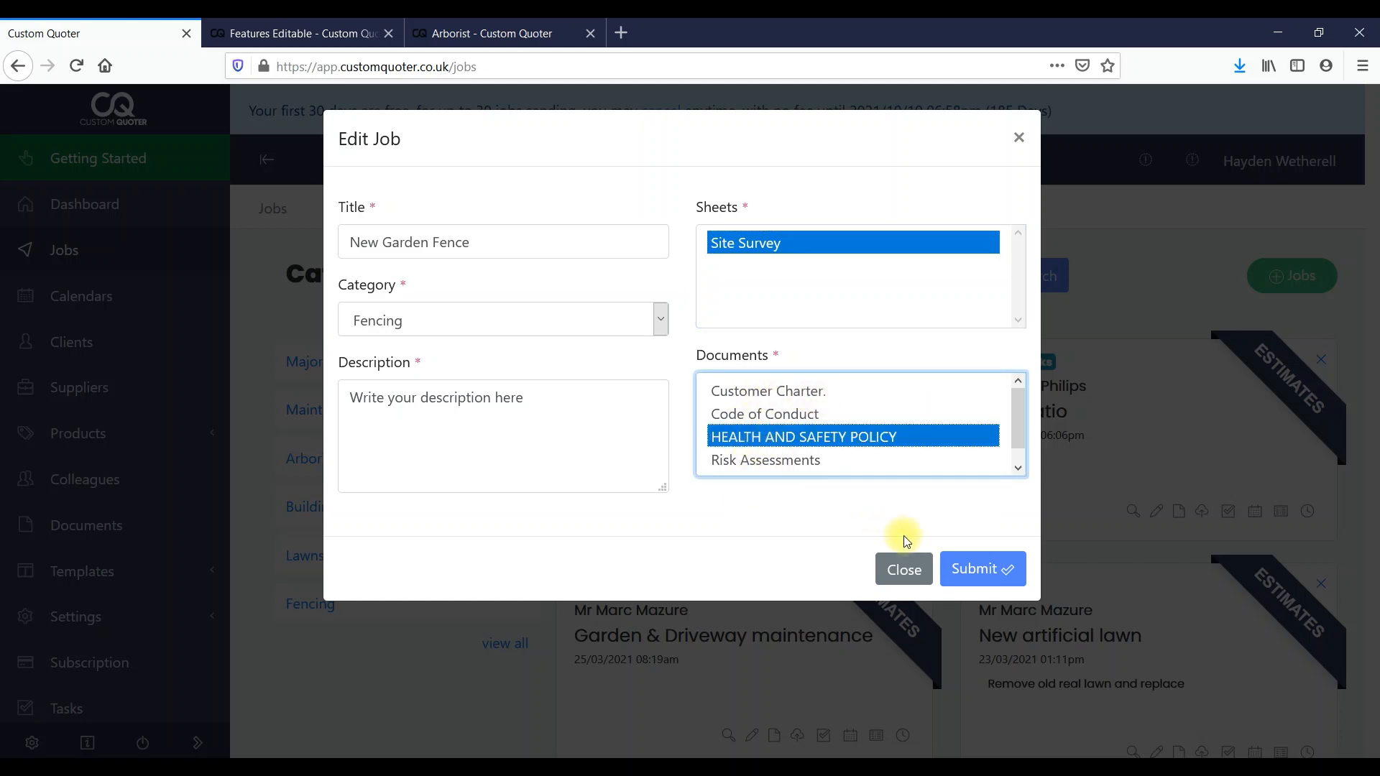
left_click(986, 571)
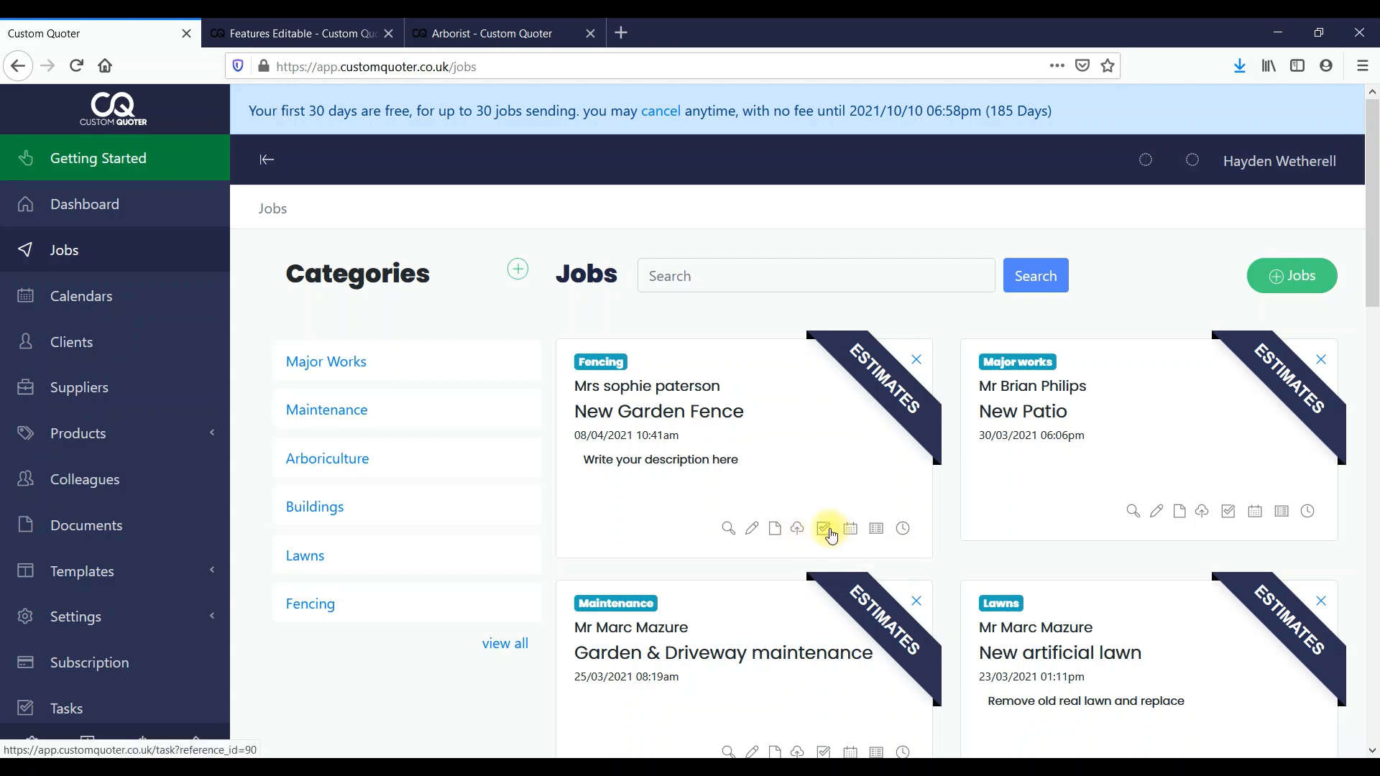
Open the New Garden Fence job sheet, review its survey sections from Access to Protection, and return to the jobs list
left_click(877, 532)
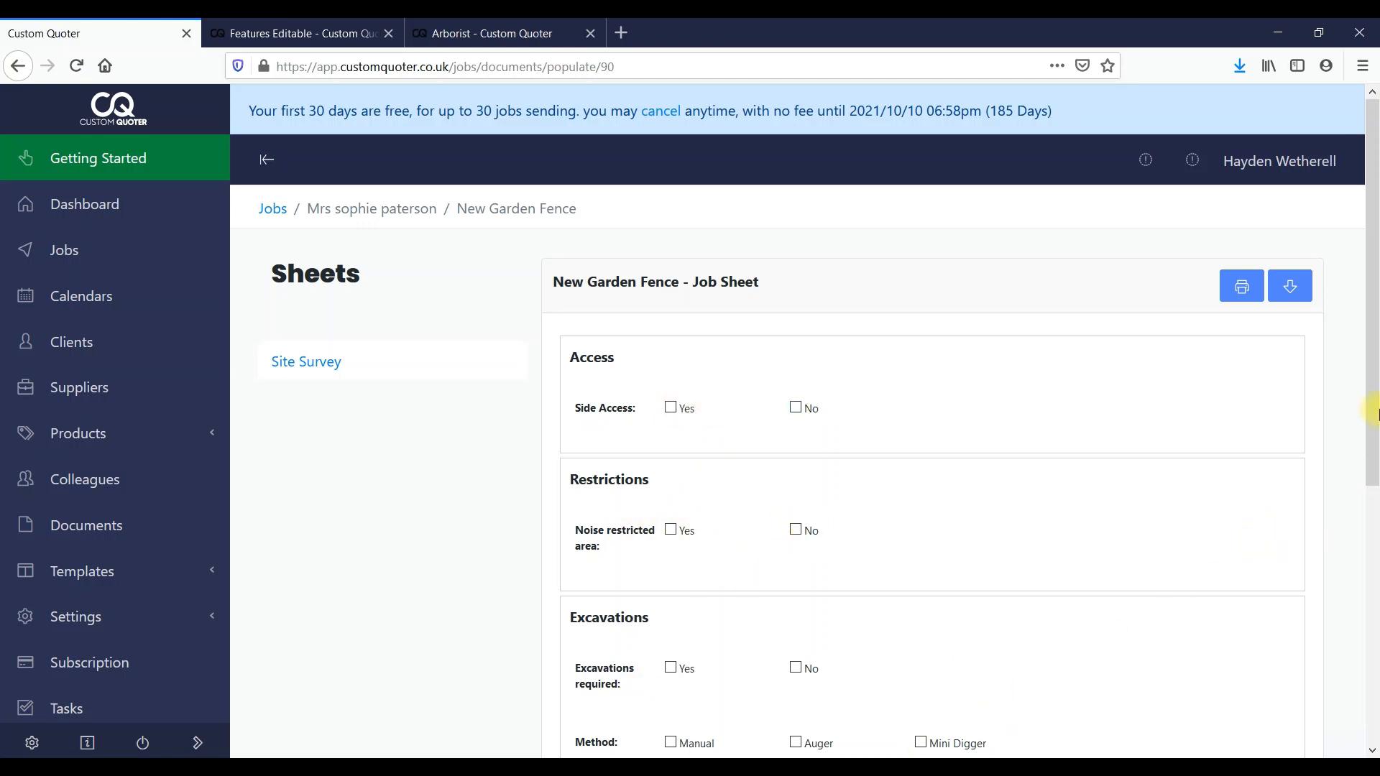
left_click_drag(1374, 312, 1374, 449)
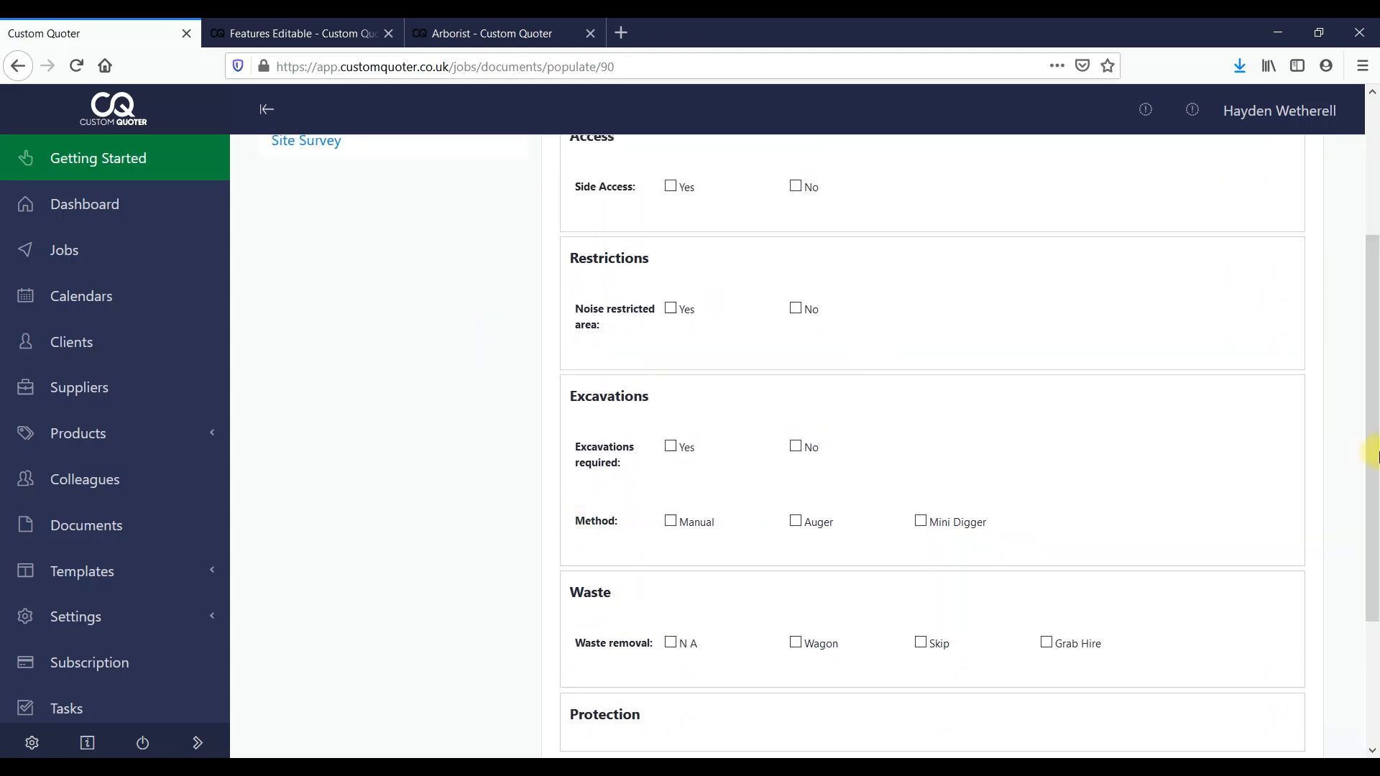
scroll(1374, 424, "up", 3)
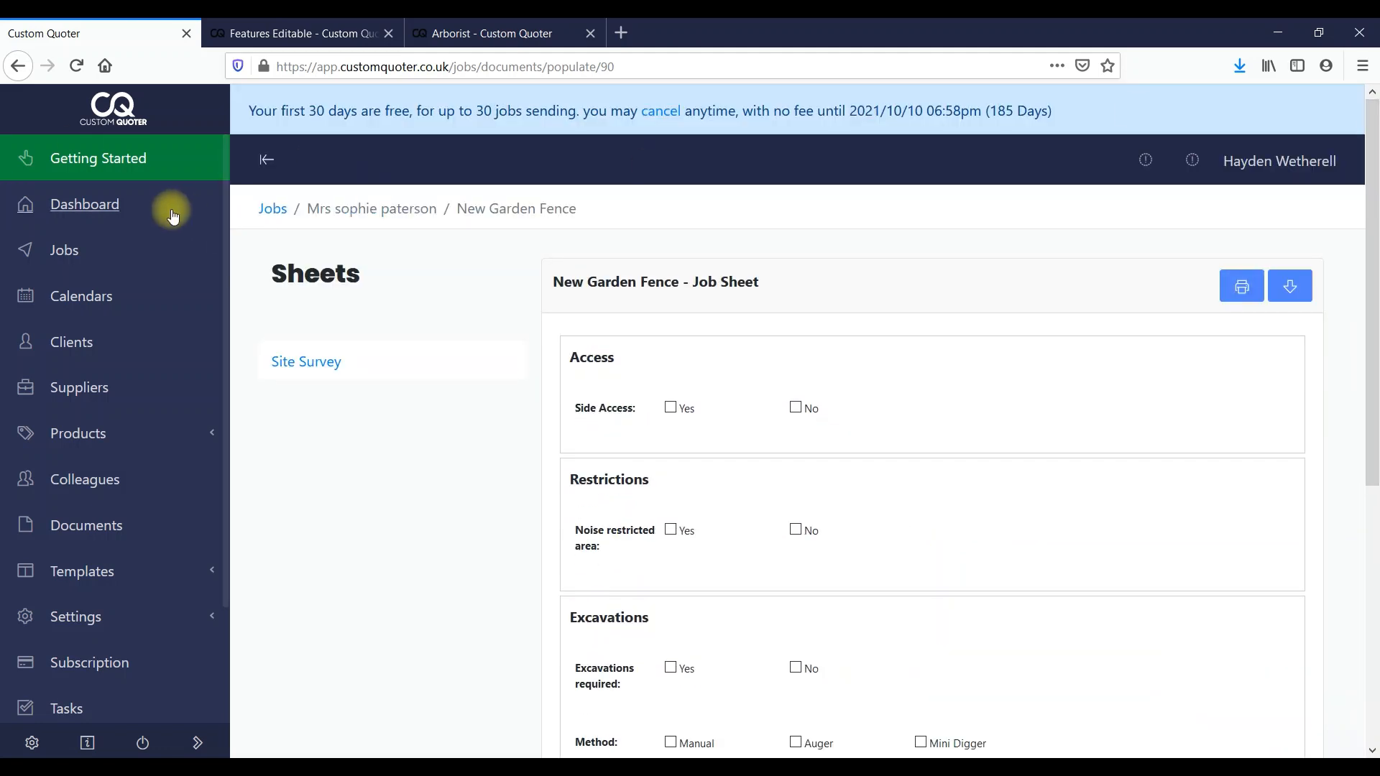
left_click(17, 66)
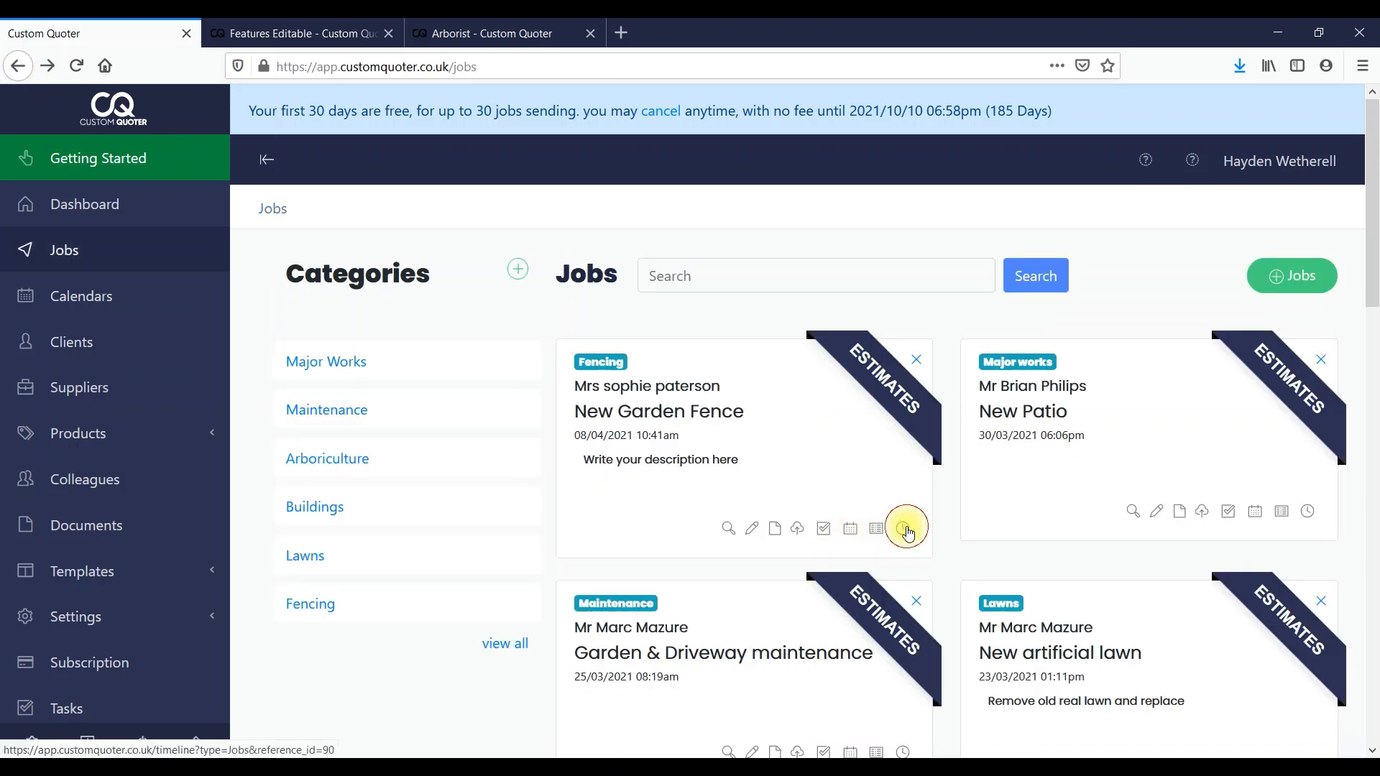
Open the New Garden Fence job's timeline and review the sheets, documents, notes and files in the latest update
left_click(905, 531)
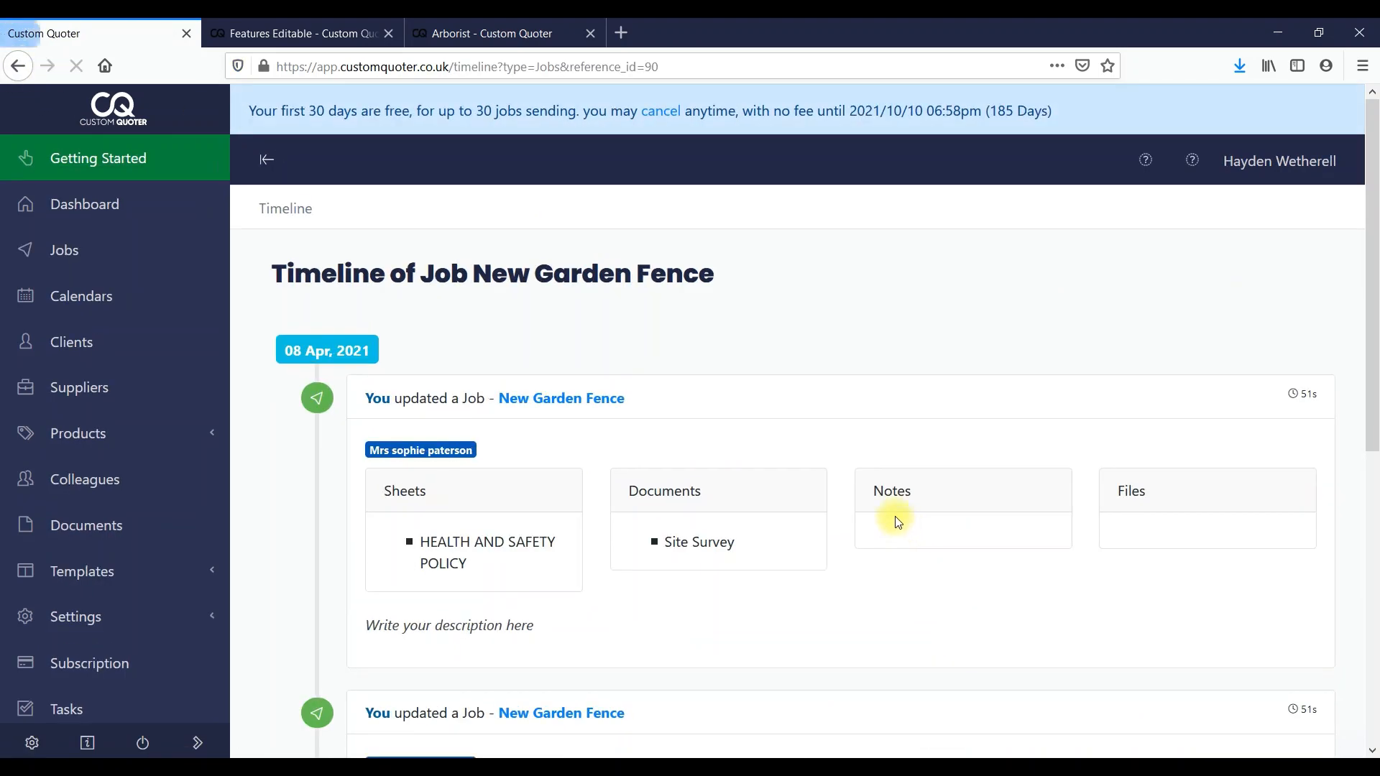
left_click_drag(461, 543, 557, 545)
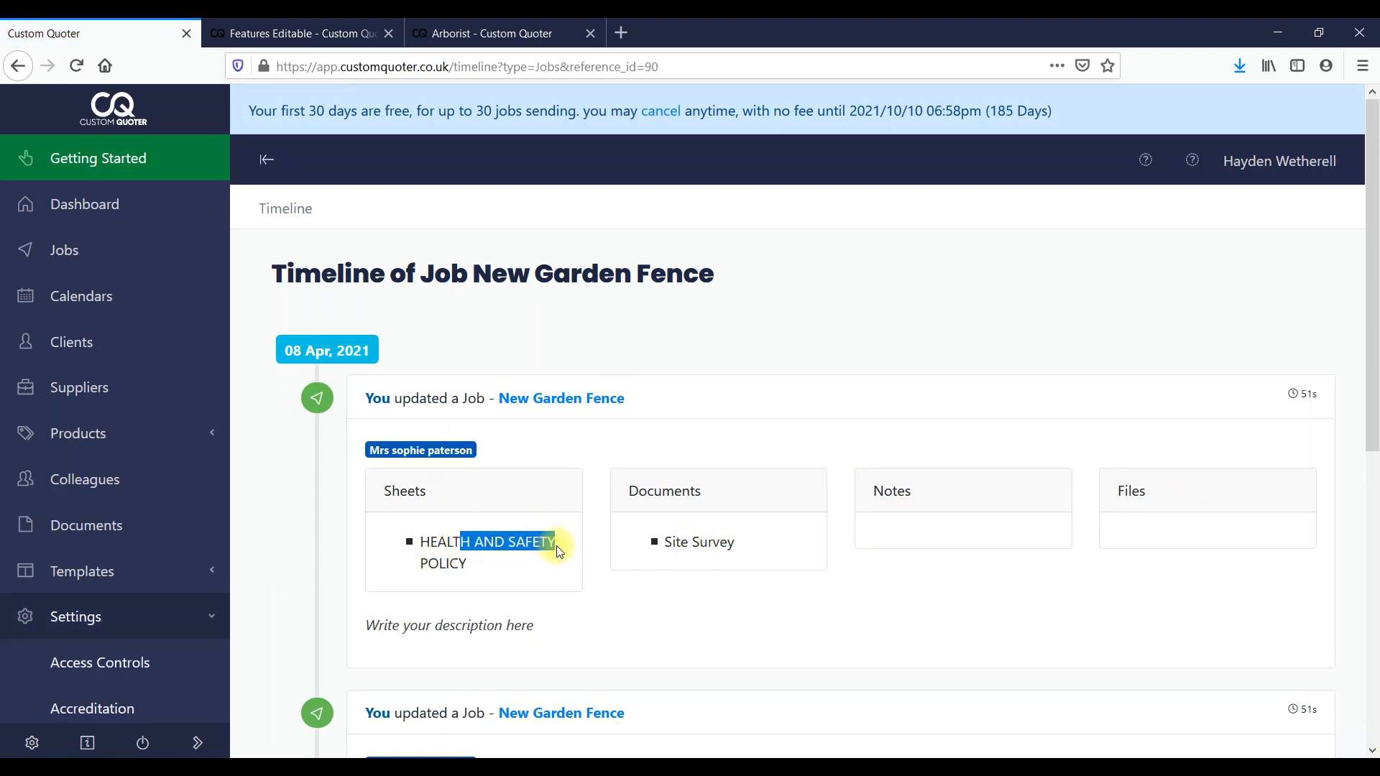
left_click_drag(667, 544, 708, 544)
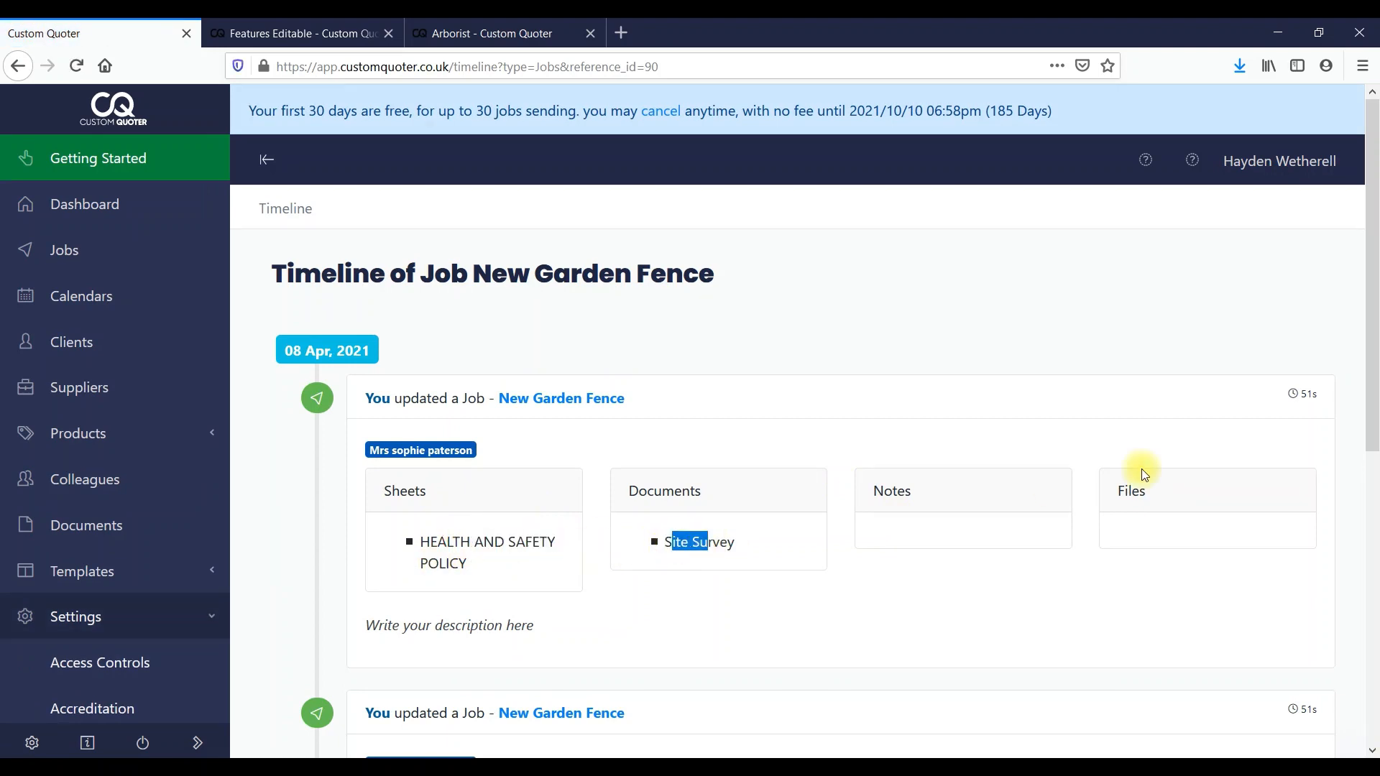
mouse_move(1369, 333)
left_mouse_down()
mouse_move(1374, 466)
mouse_move(1366, 316)
left_mouse_up()
Start a calendar entry for the New Garden Fence job from the jobs list and replace Me with two other colleagues
left_click(56, 242)
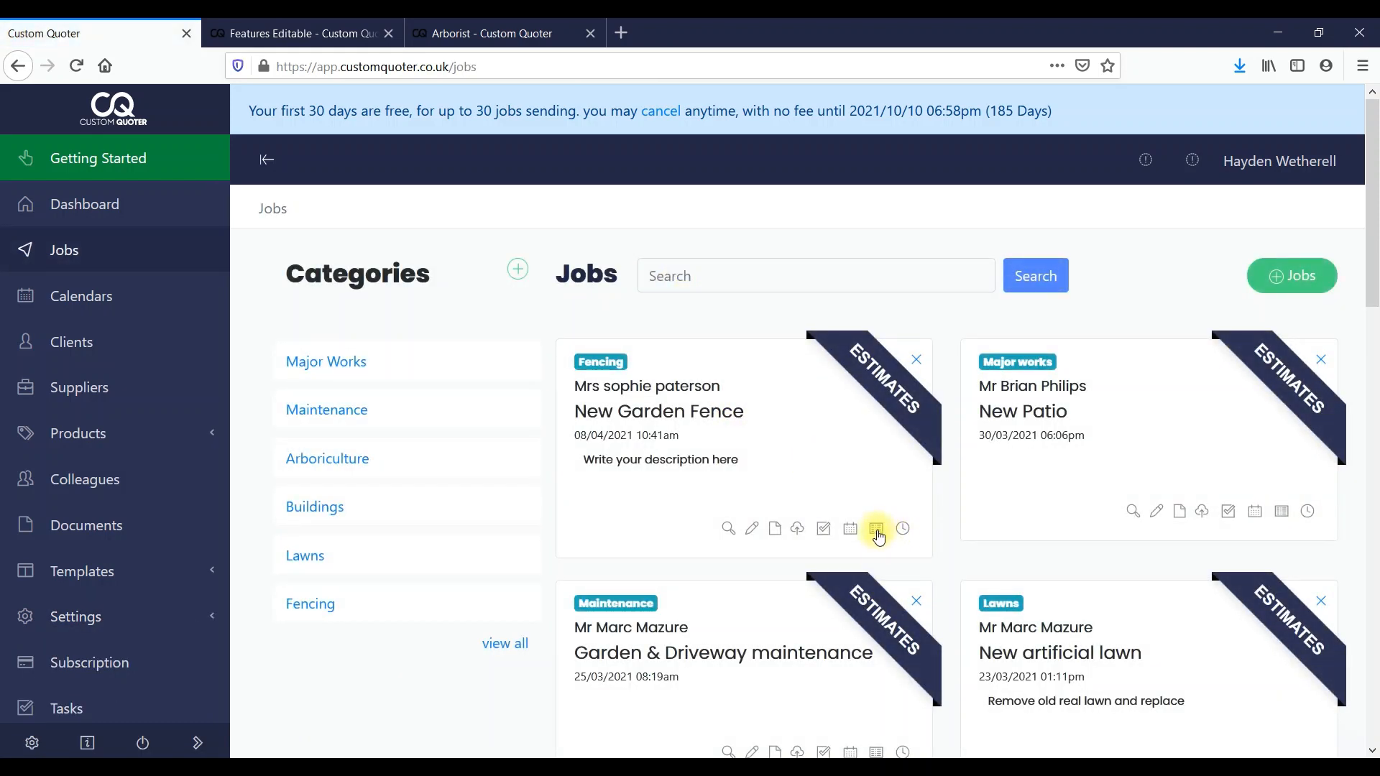
left_click(850, 533)
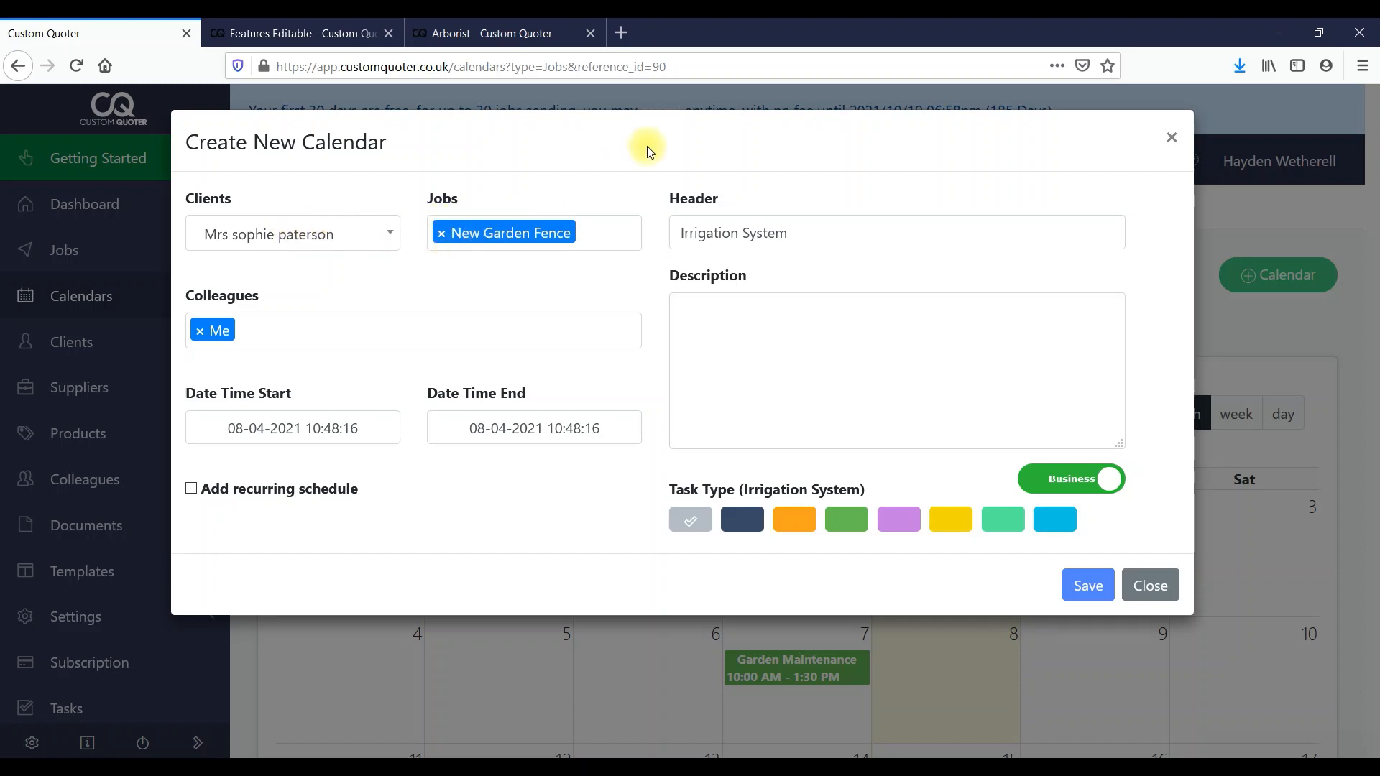
left_click(397, 239)
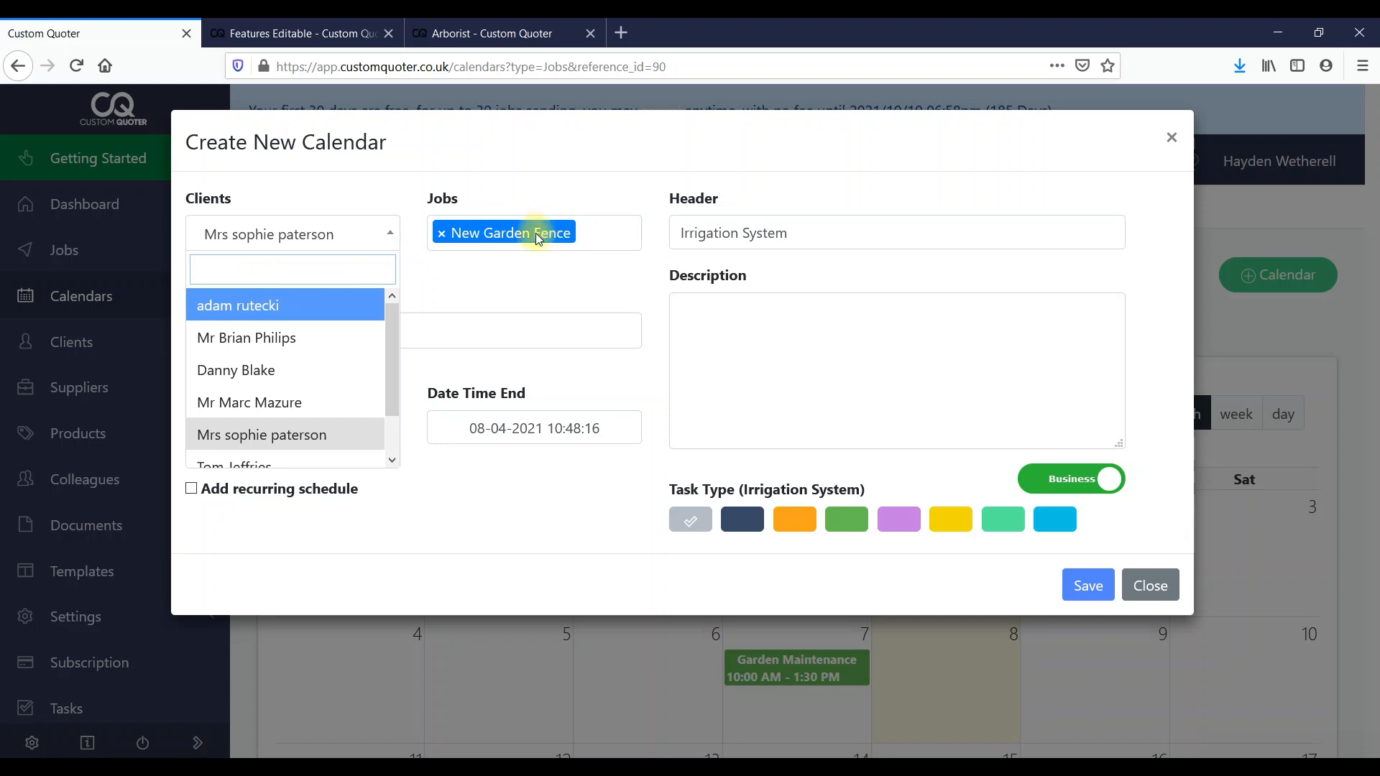
left_click(514, 272)
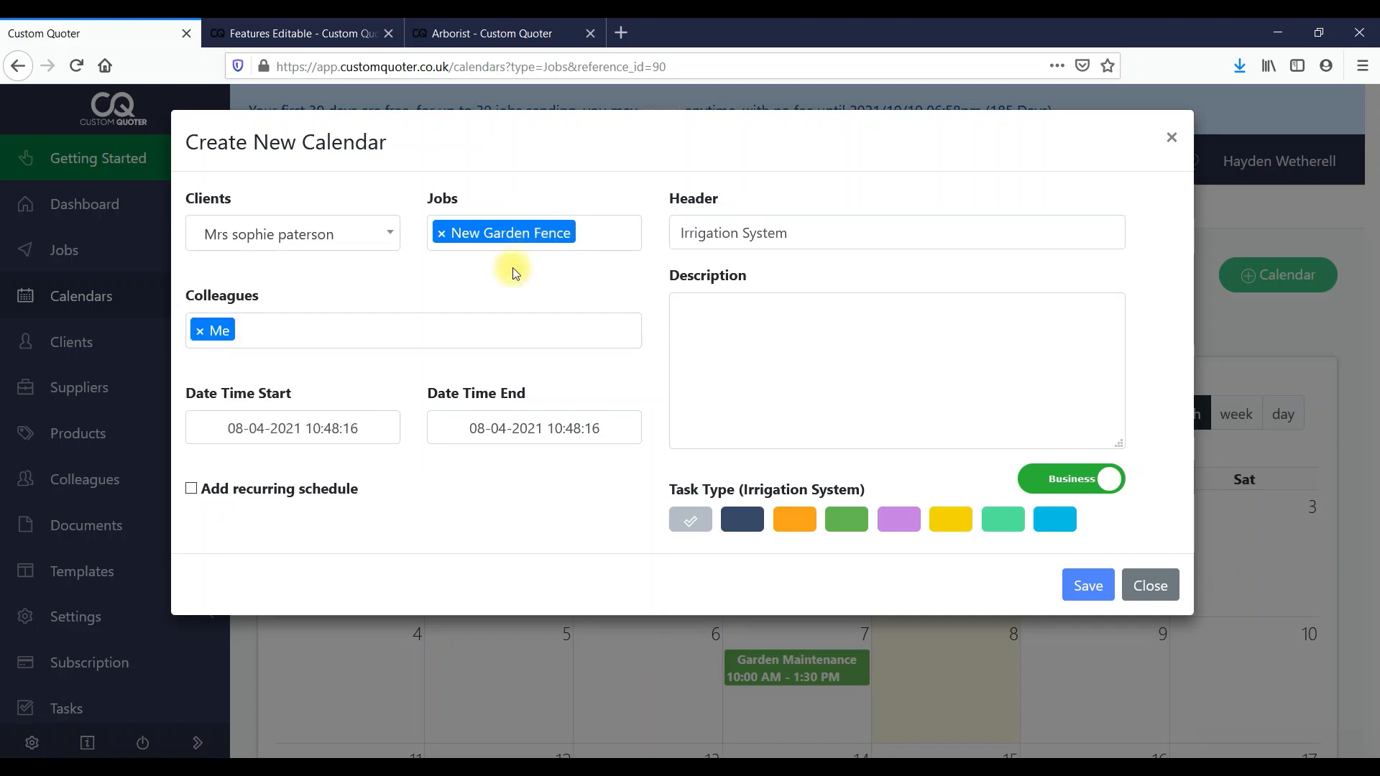
left_click(200, 331)
left_click(242, 397)
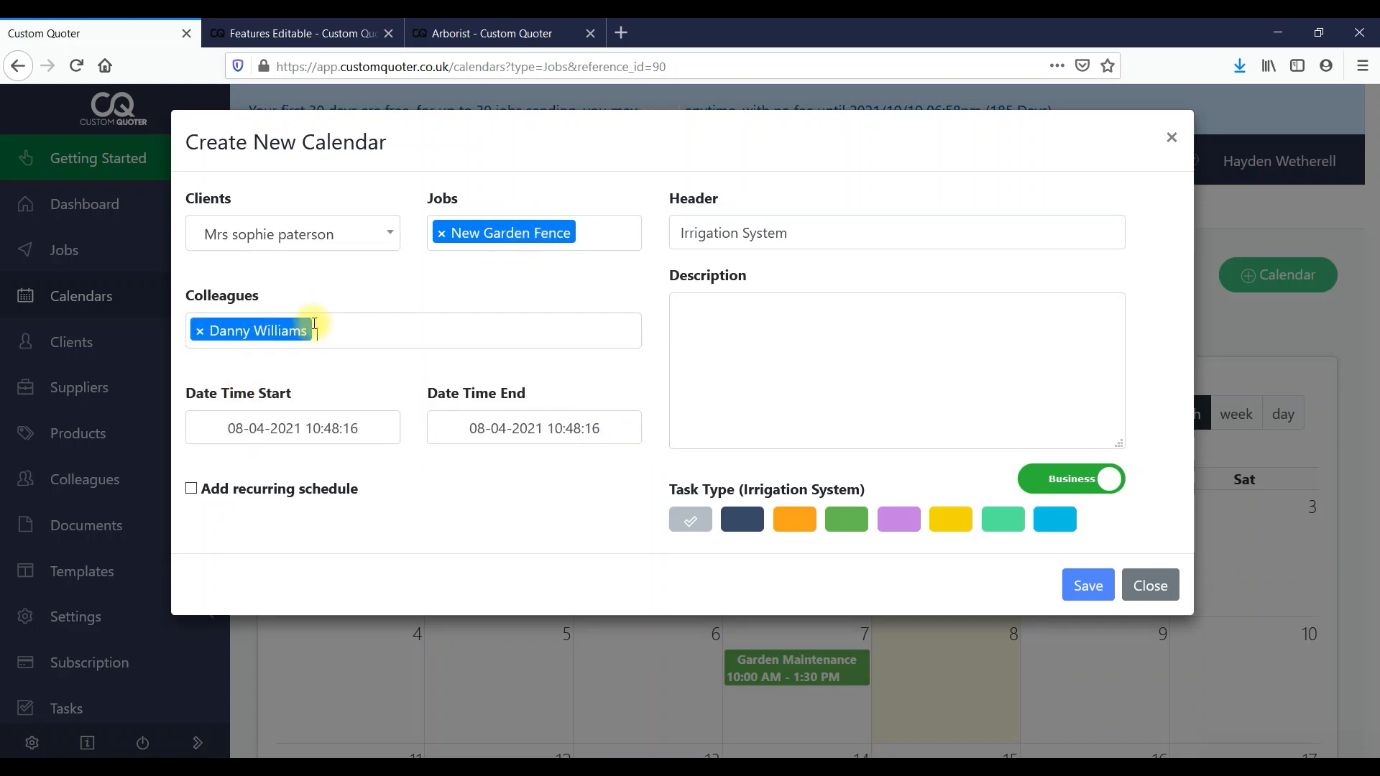
left_click(331, 329)
left_click(298, 425)
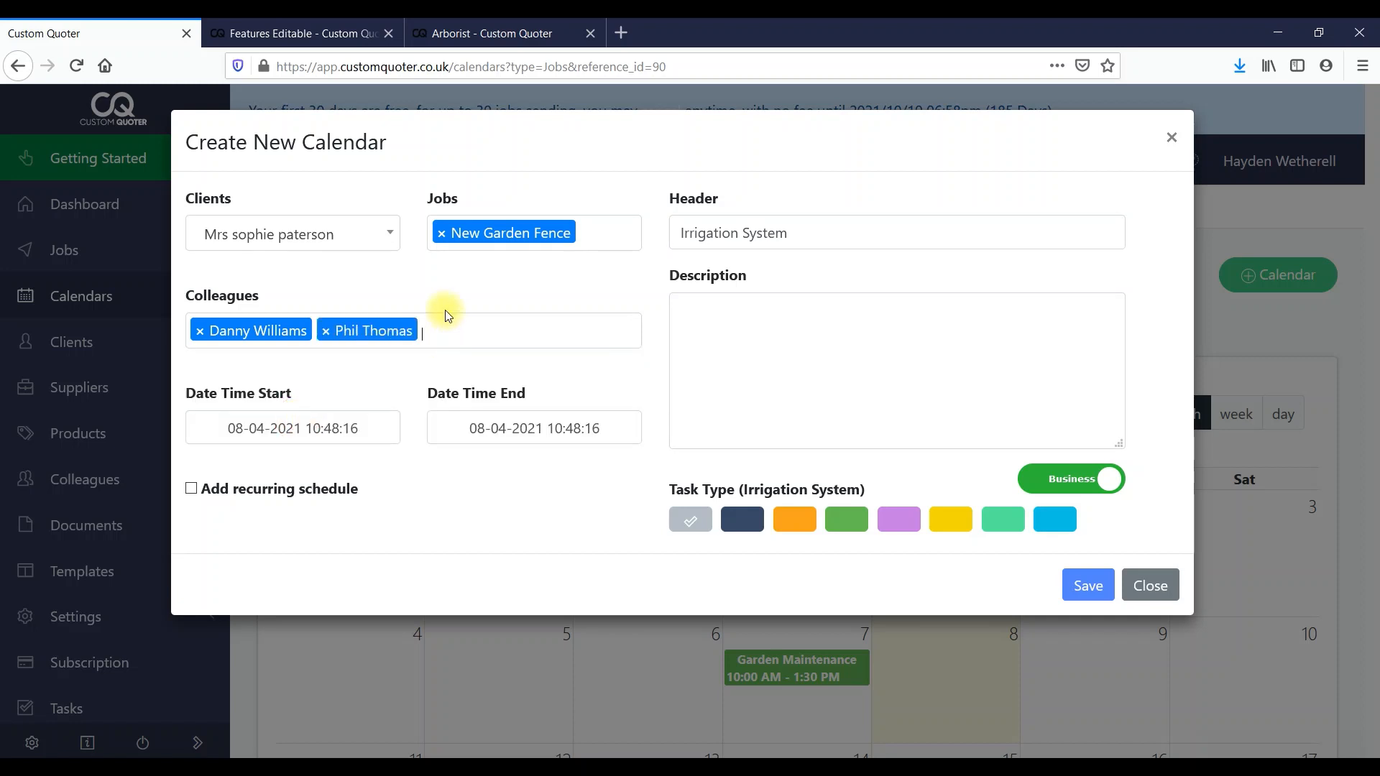
Schedule the calendar entry to start on 12-04-2021 at 11:00 and end the same day at 12:00
left_click(378, 423)
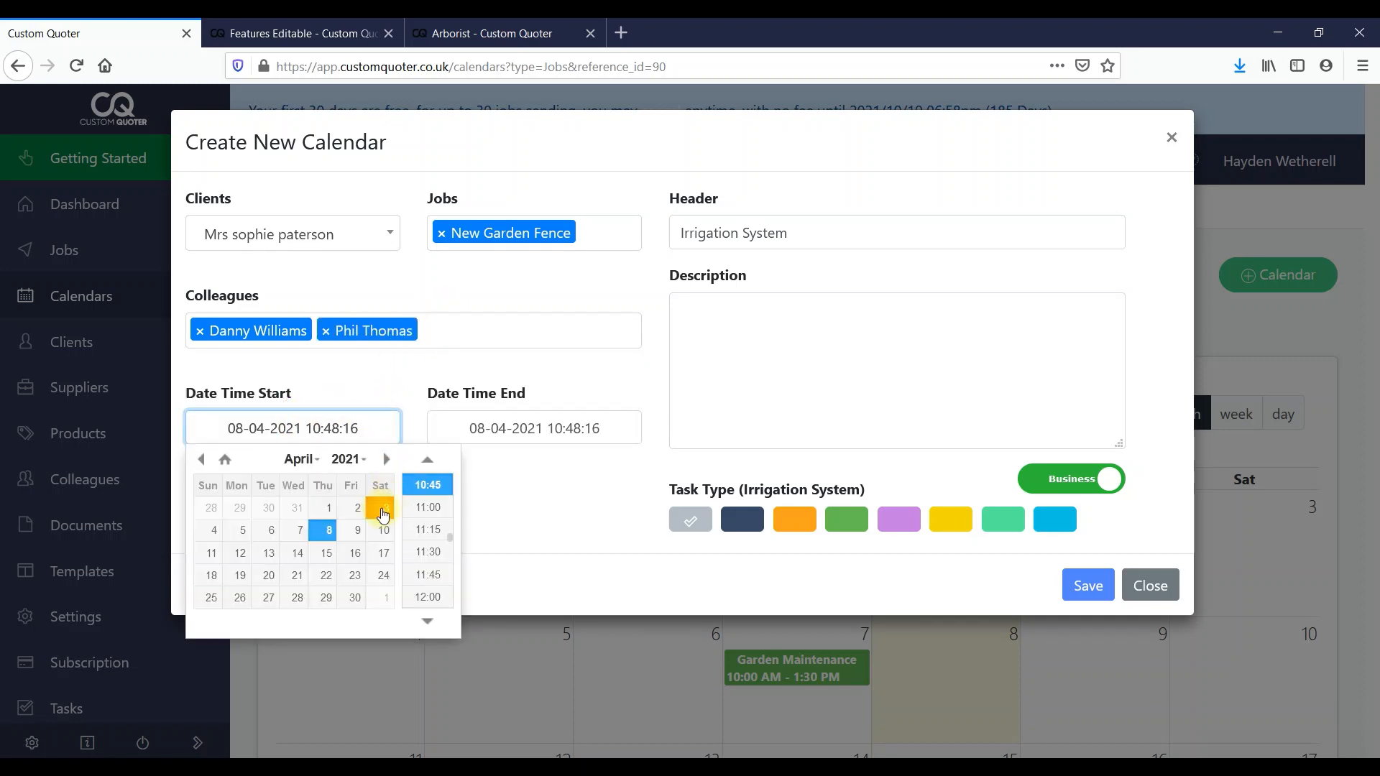
left_click(238, 554)
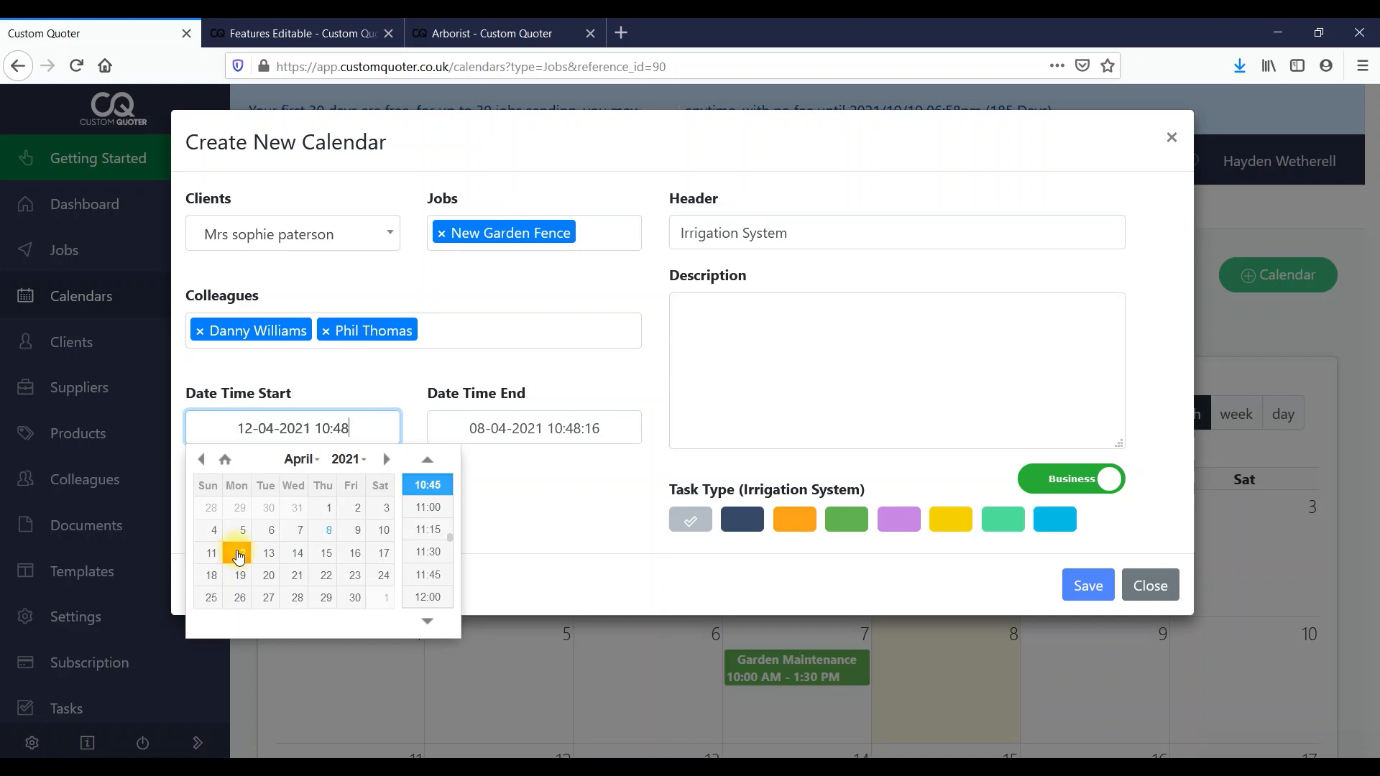
left_click(425, 509)
left_click(591, 435)
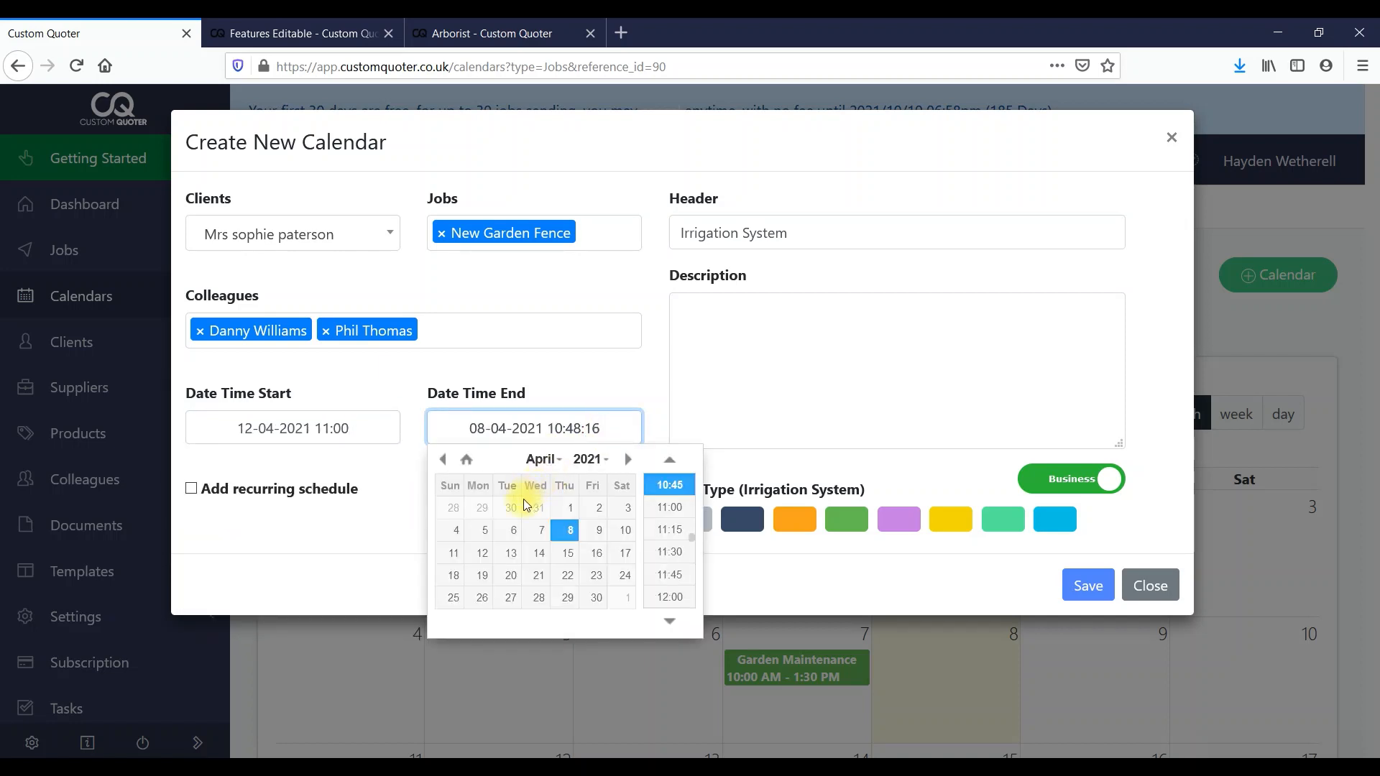
left_click(488, 559)
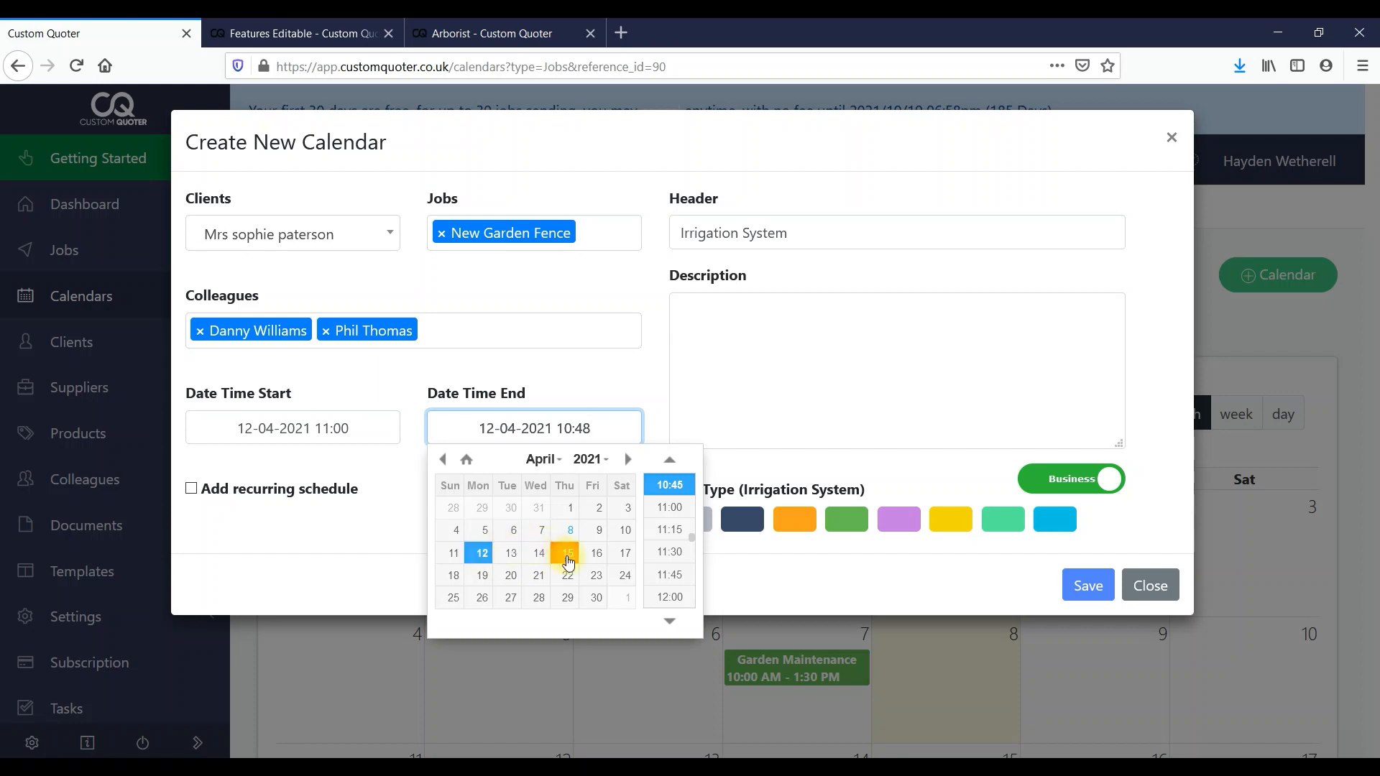
left_click(661, 597)
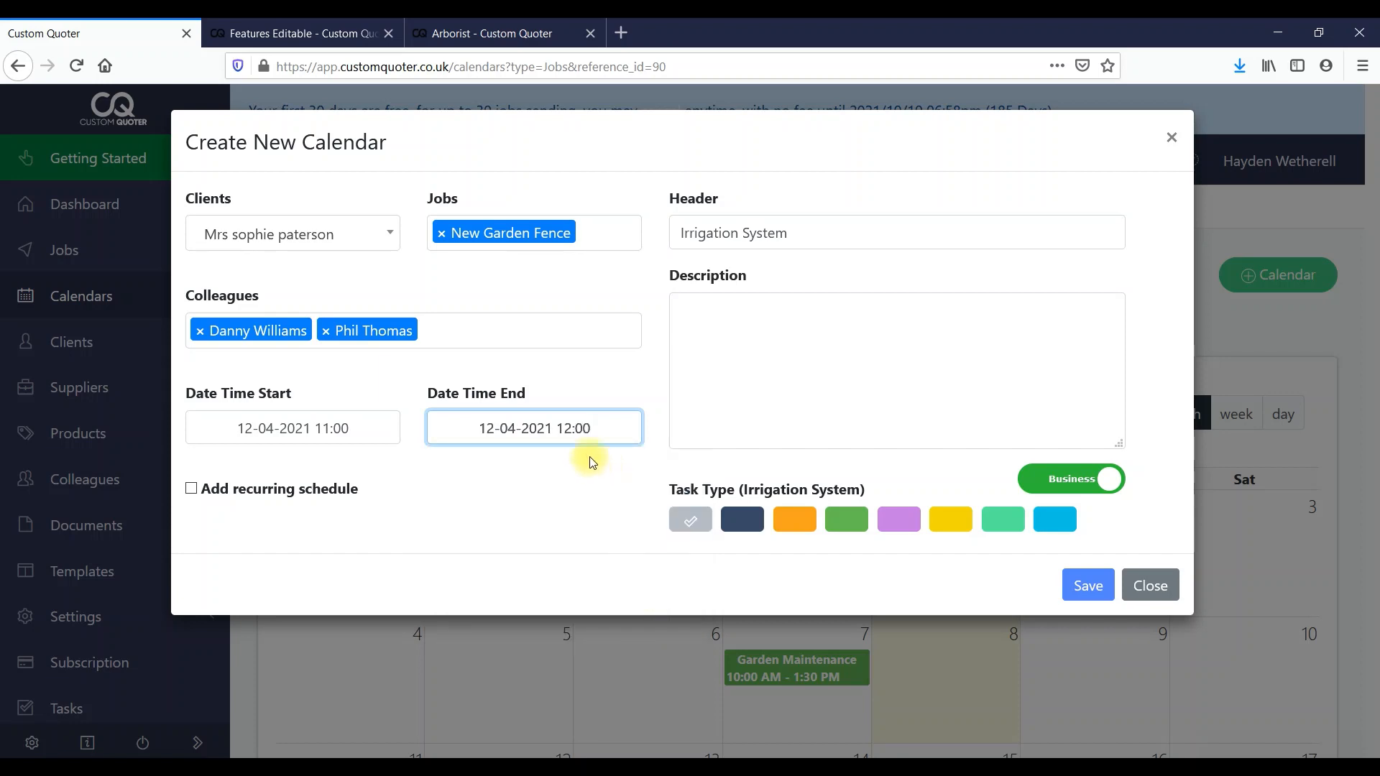
left_click_drag(557, 429, 586, 430)
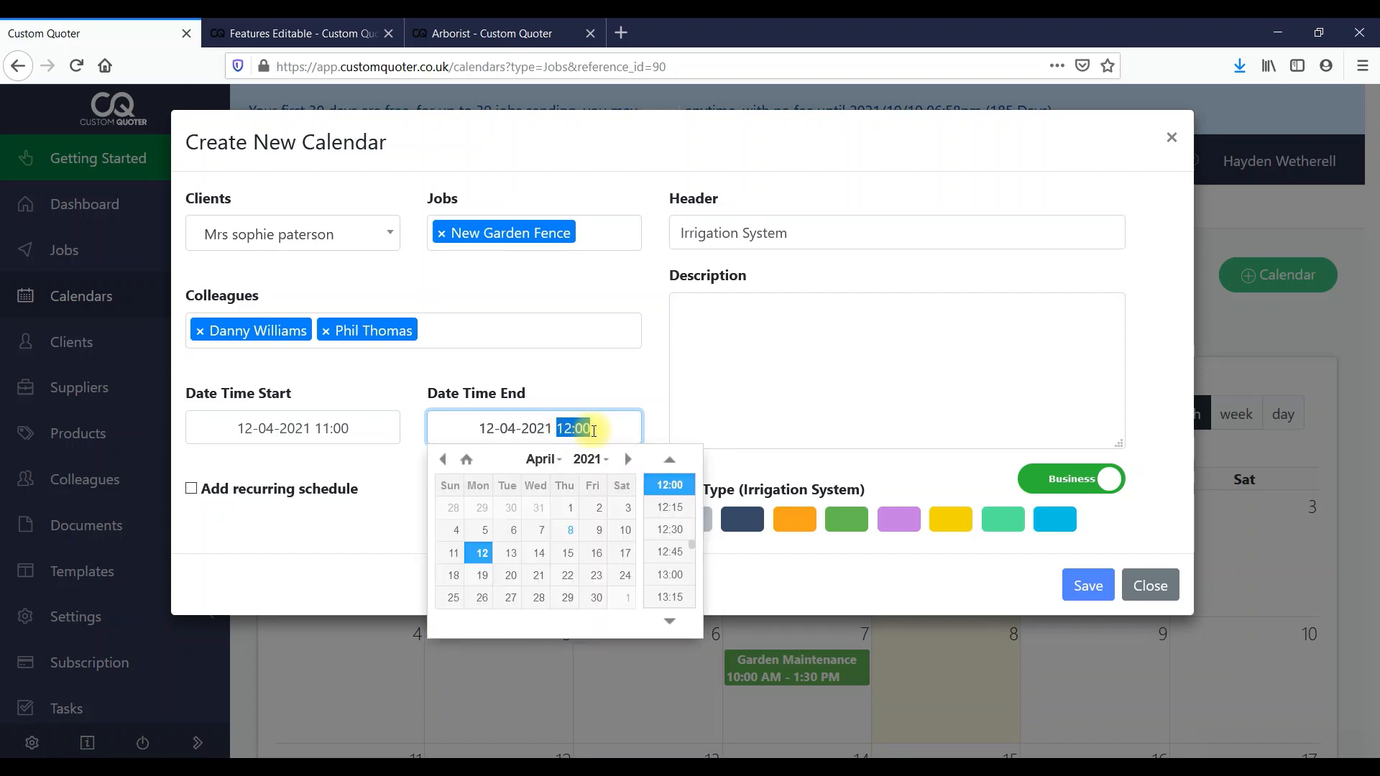
left_click(324, 507)
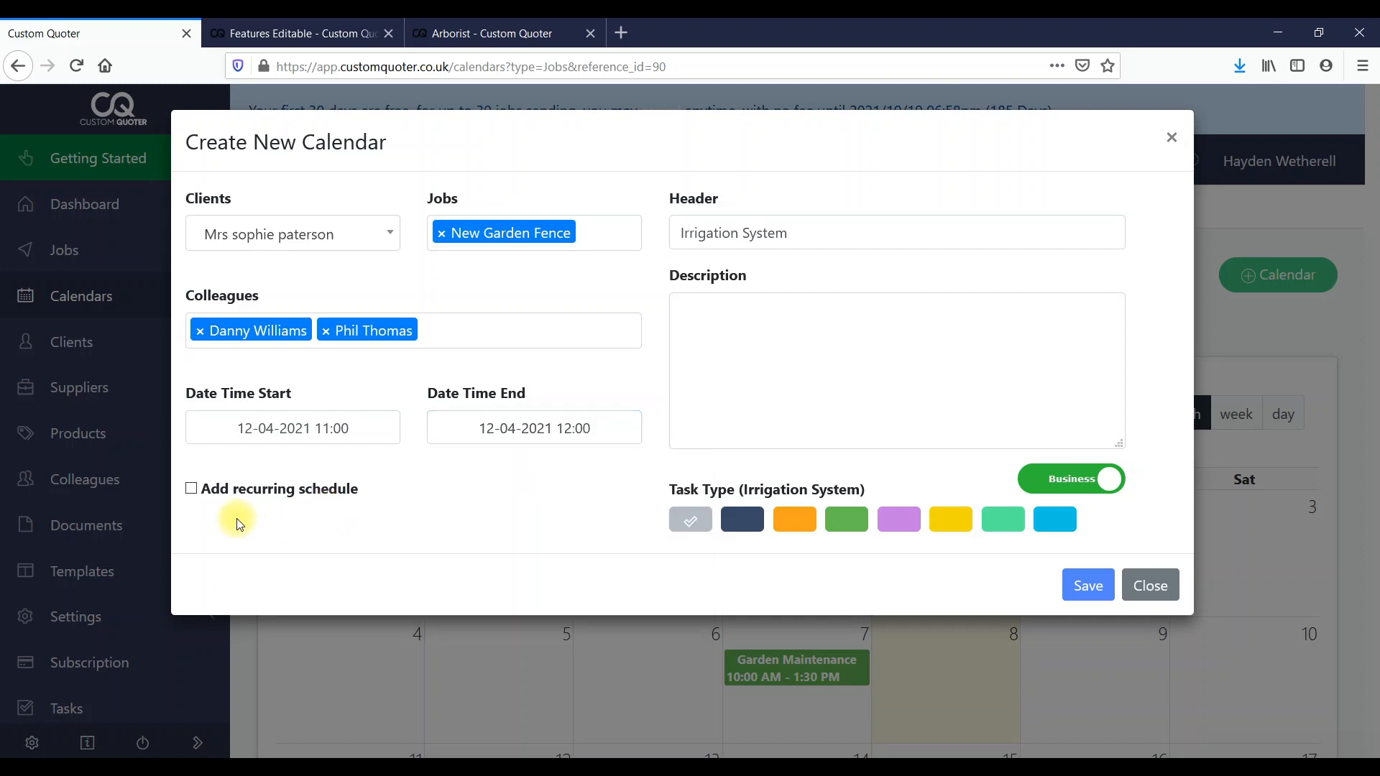
Try out weekly and monthly recurring schedules, with monthly at interval 1 and recurrence 12, and switch the recurring schedule back off
left_click(190, 489)
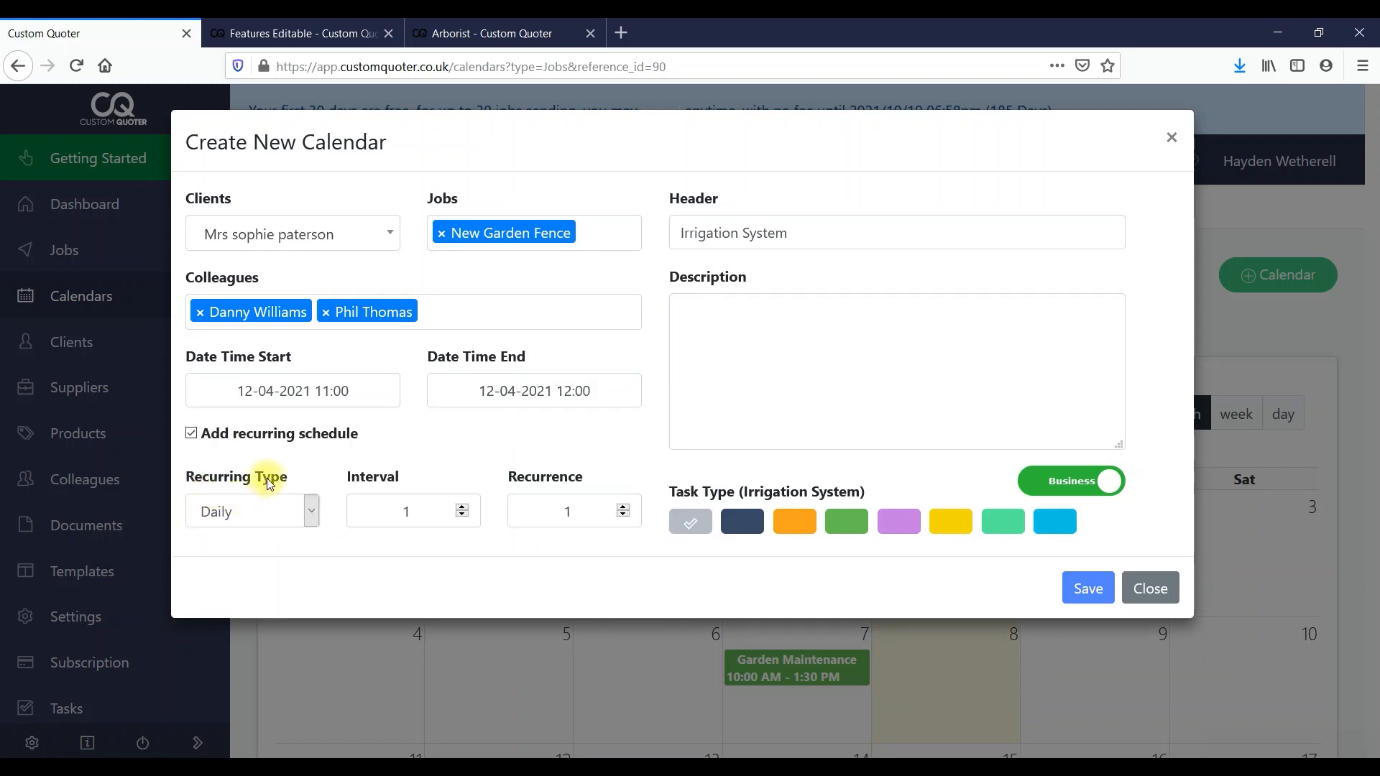
left_click(310, 511)
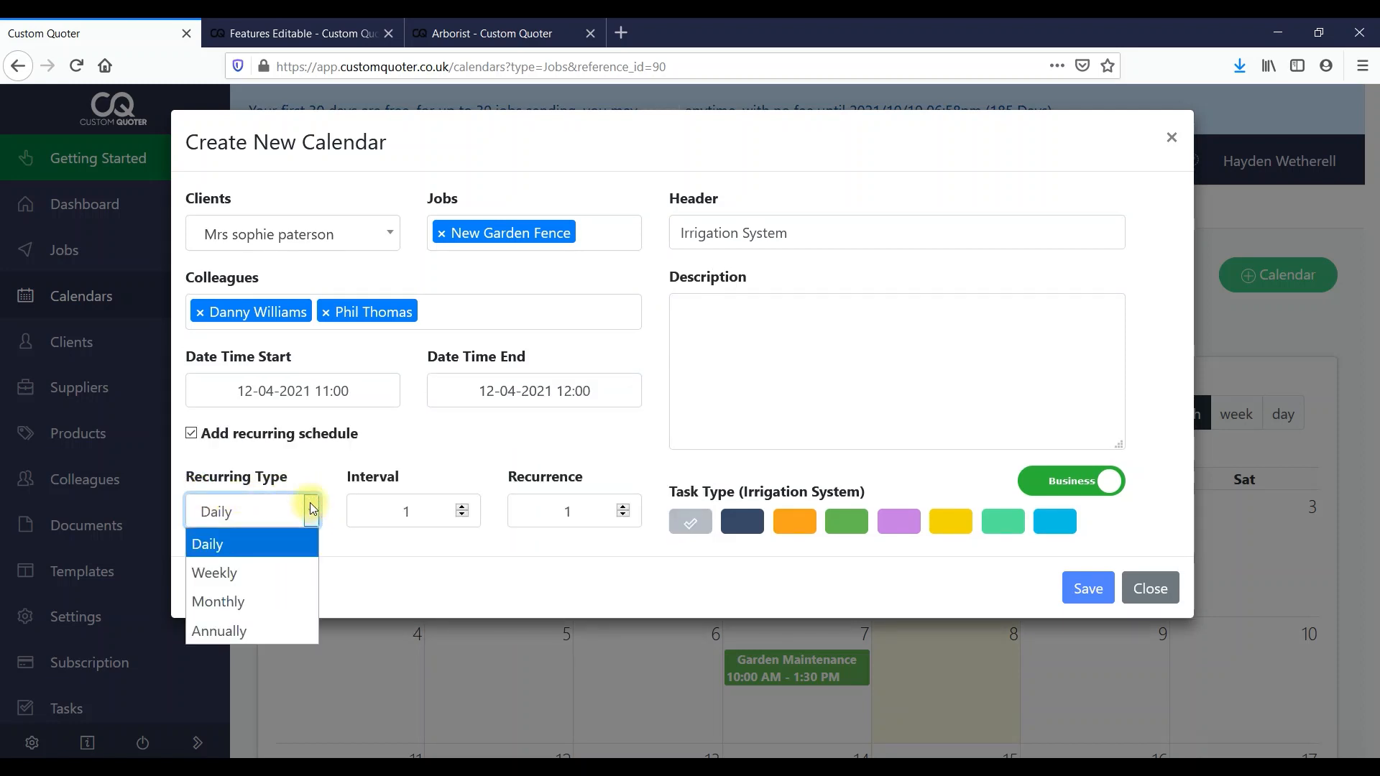
left_click(235, 574)
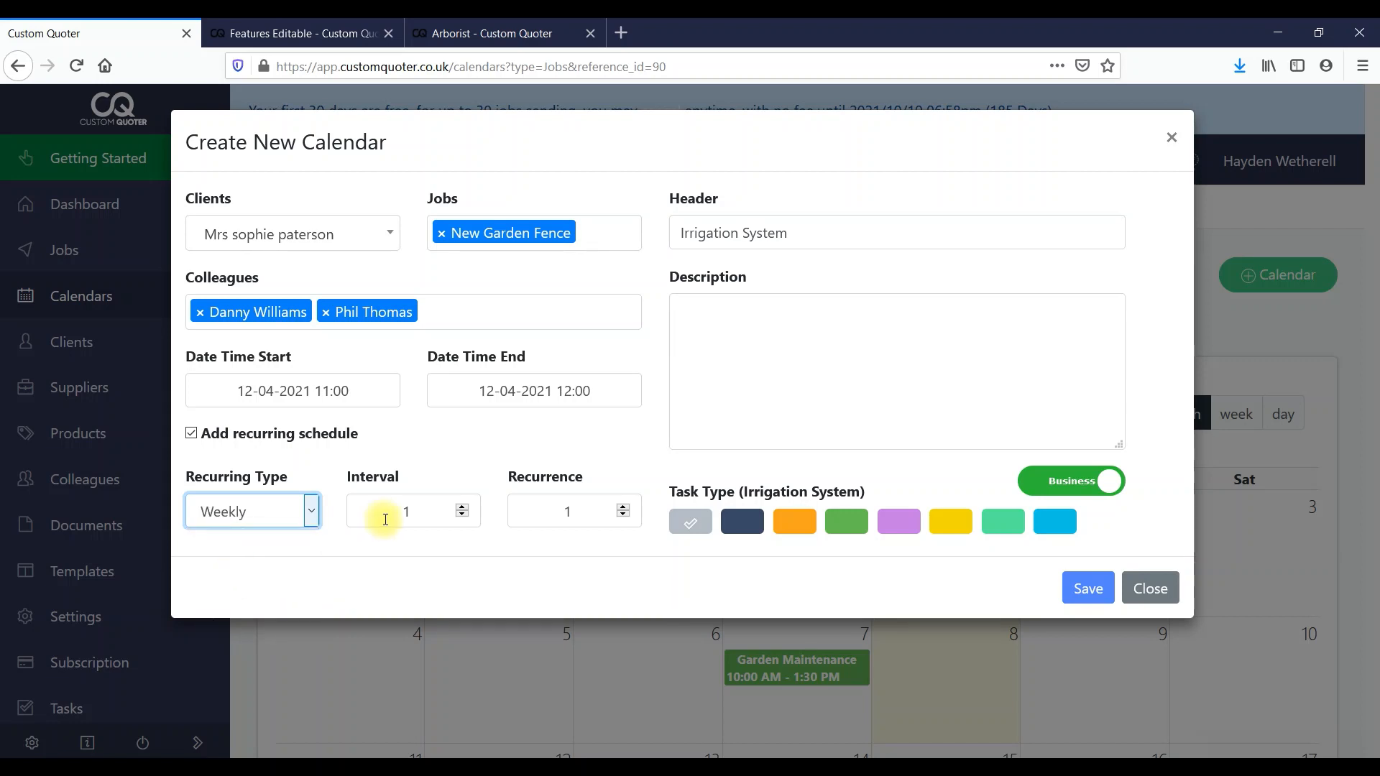
double_click(406, 511)
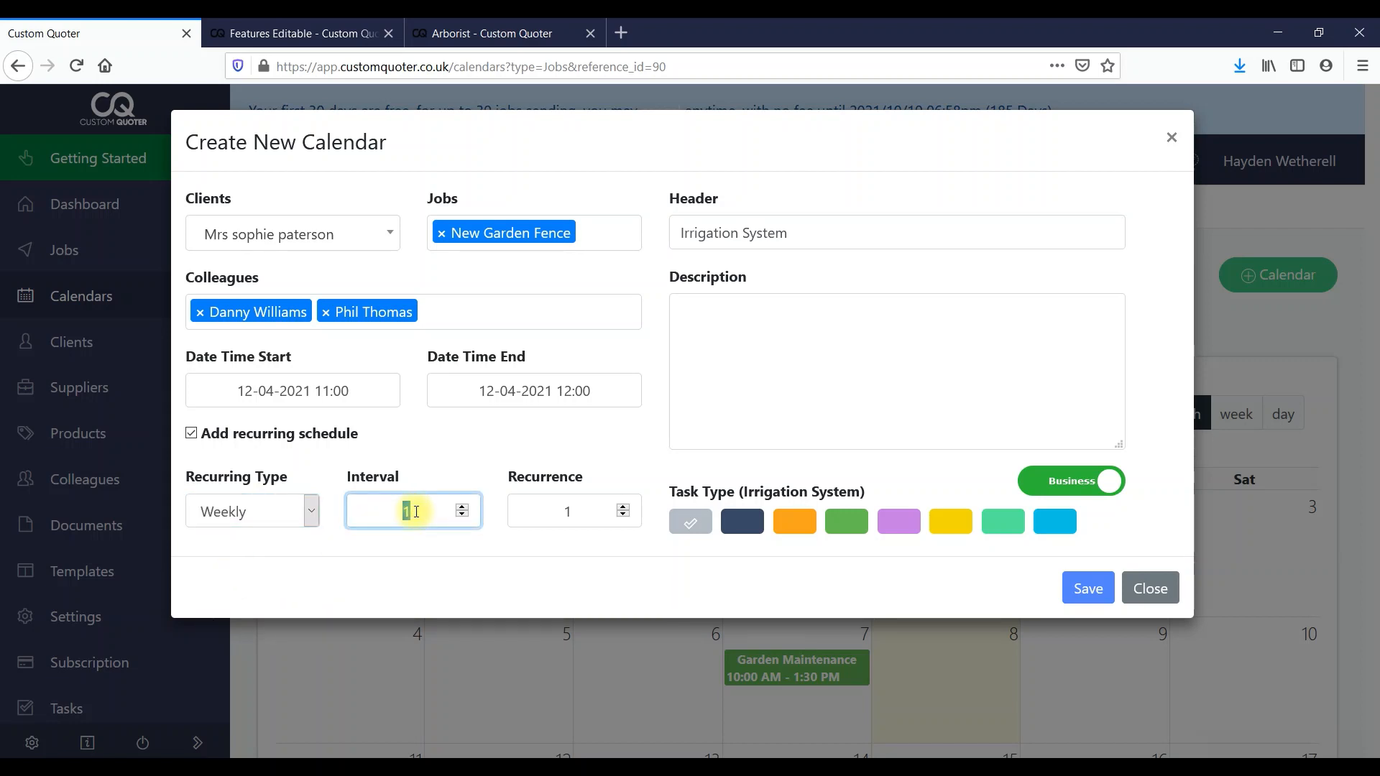
left_click(310, 511)
left_click(268, 603)
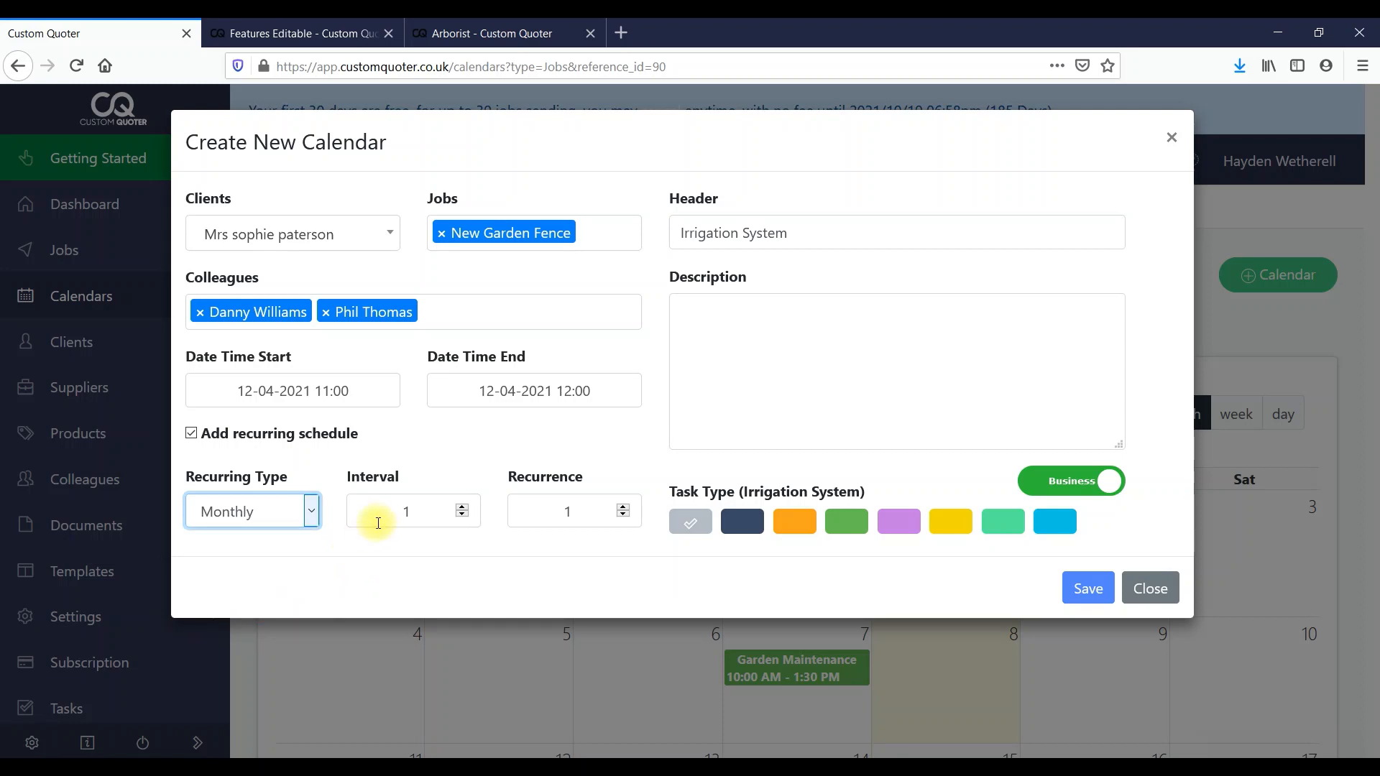
left_click(399, 510)
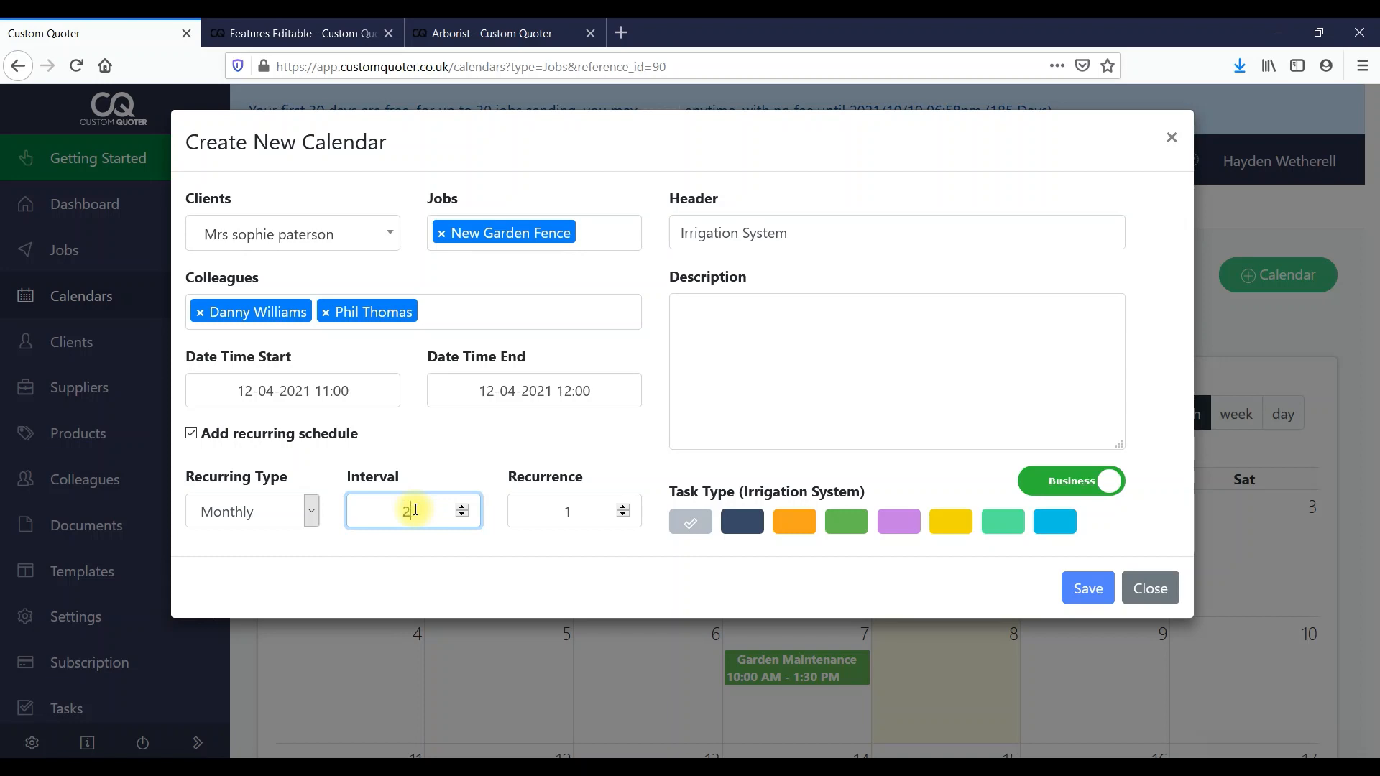
double_click(580, 511)
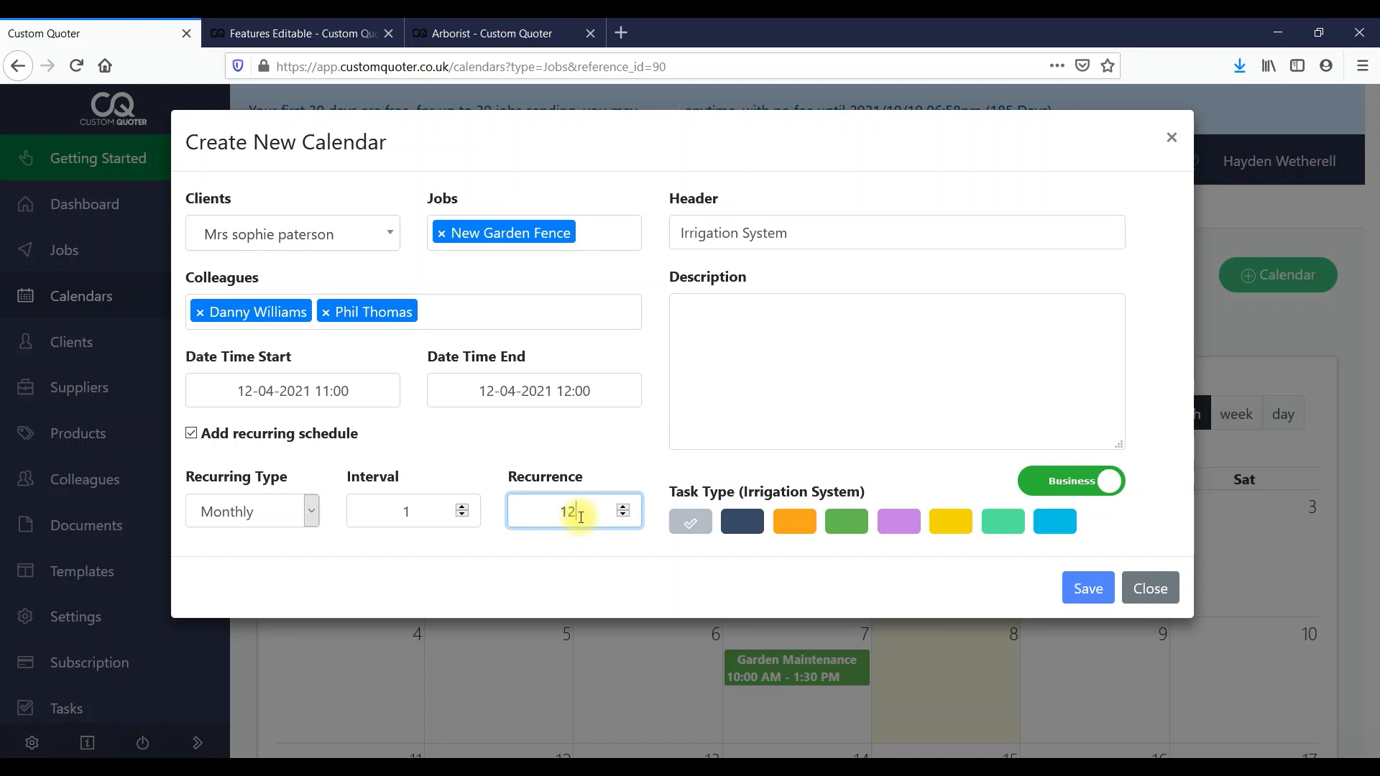
left_click(191, 434)
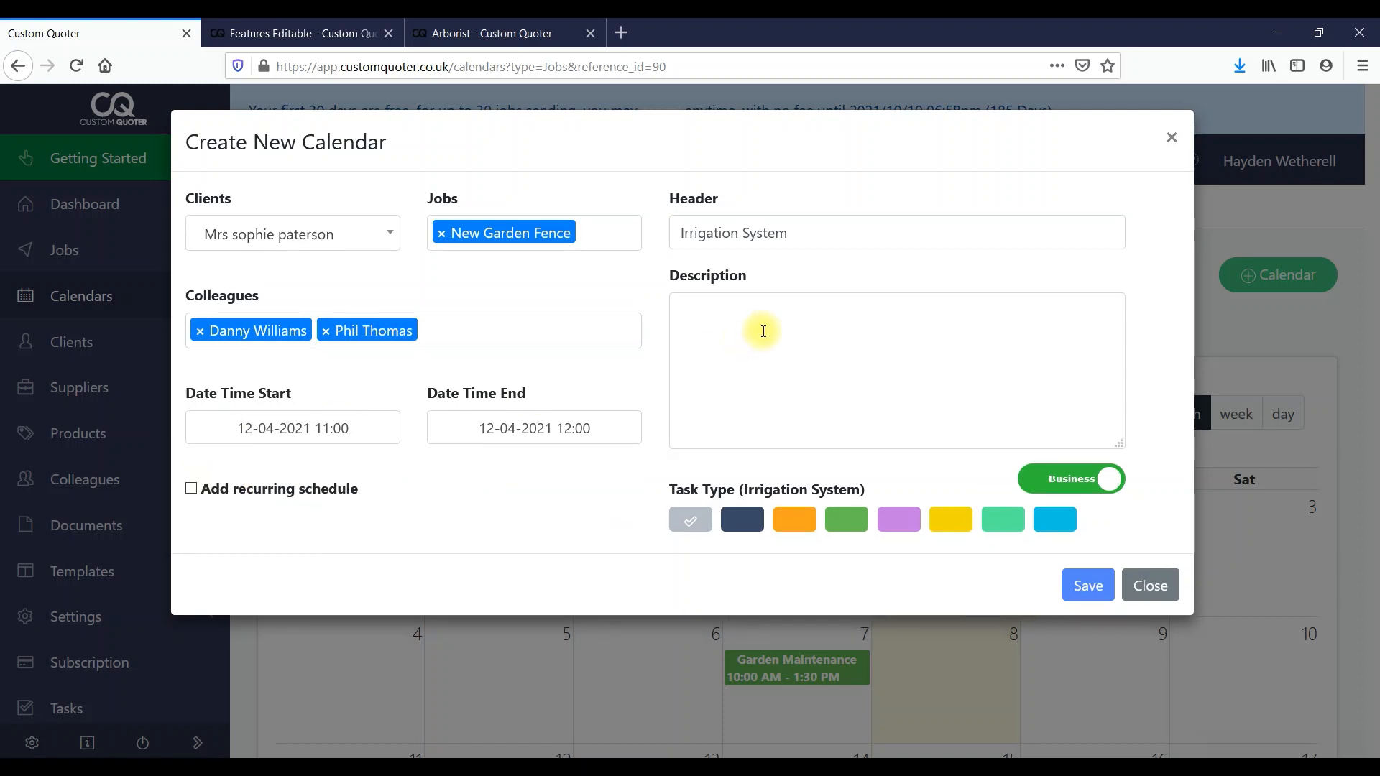
Try out the Garden Maintenance, Decking, Patio, Lighting, Garden Wall and Irrigation System task types on the new calendar entry
left_click(833, 520)
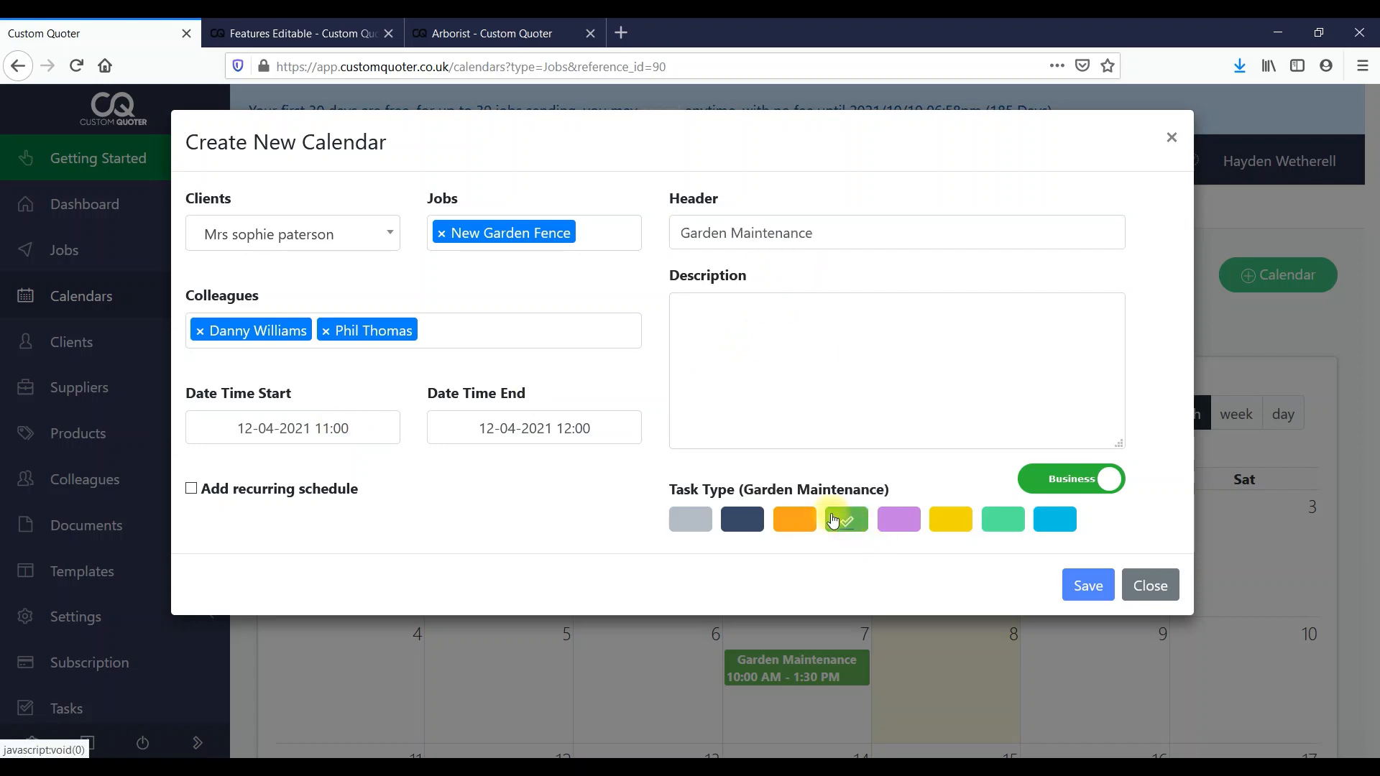
left_click(795, 520)
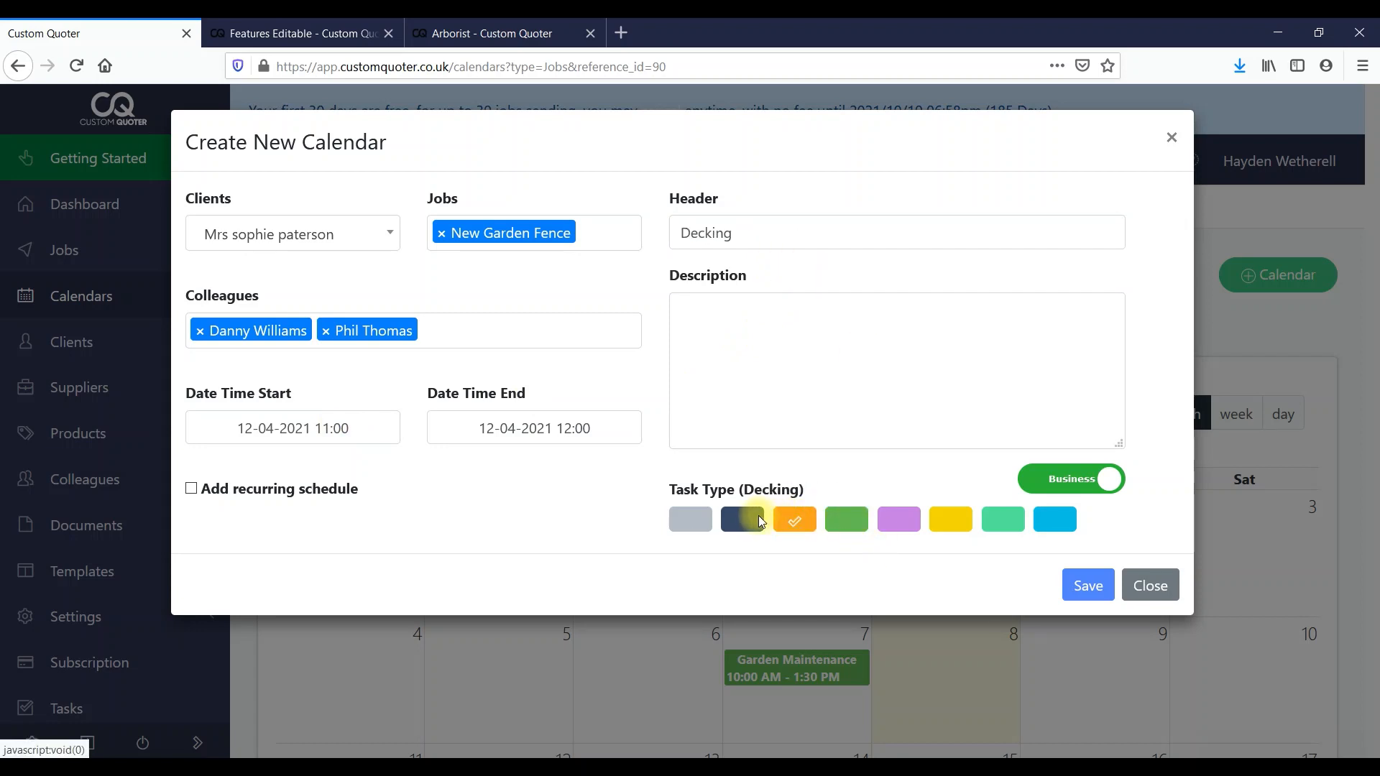
left_click(743, 522)
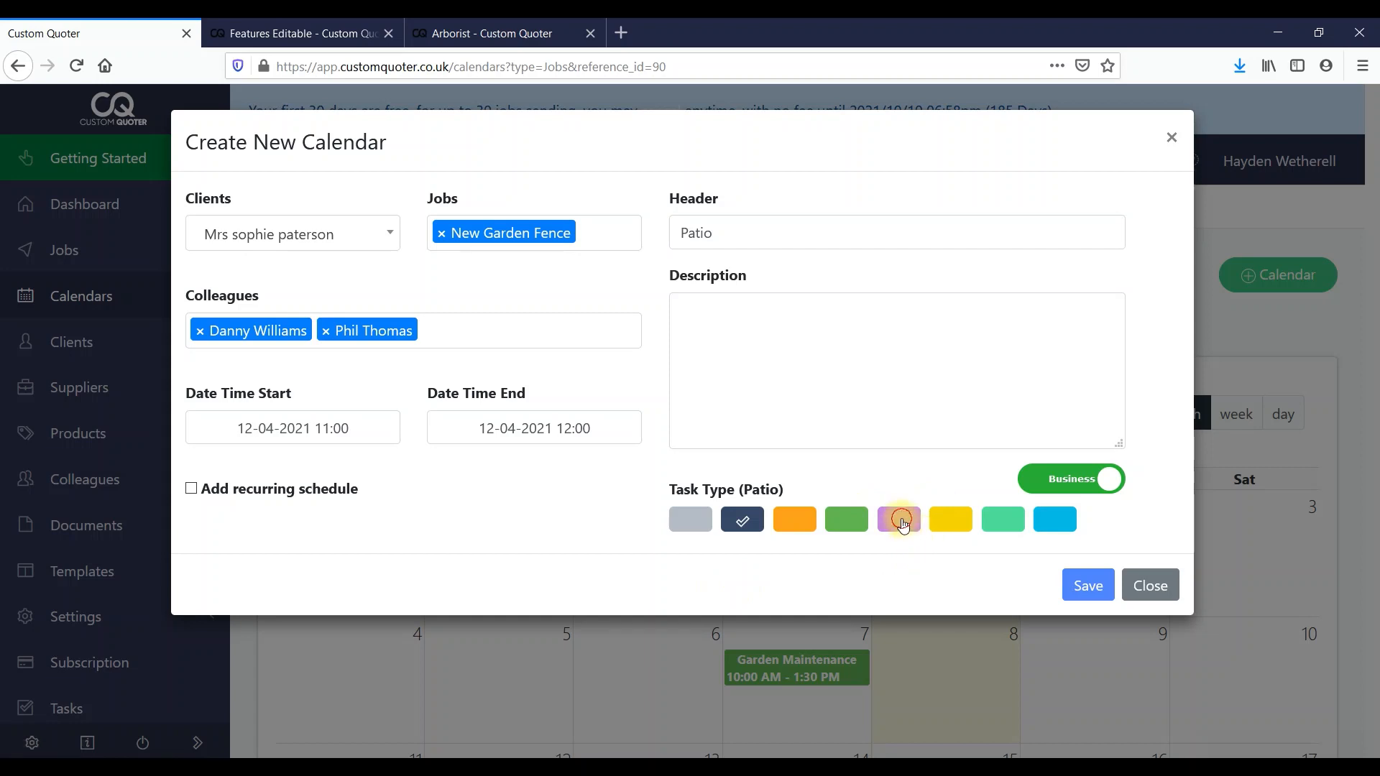
left_click(902, 524)
left_click(952, 523)
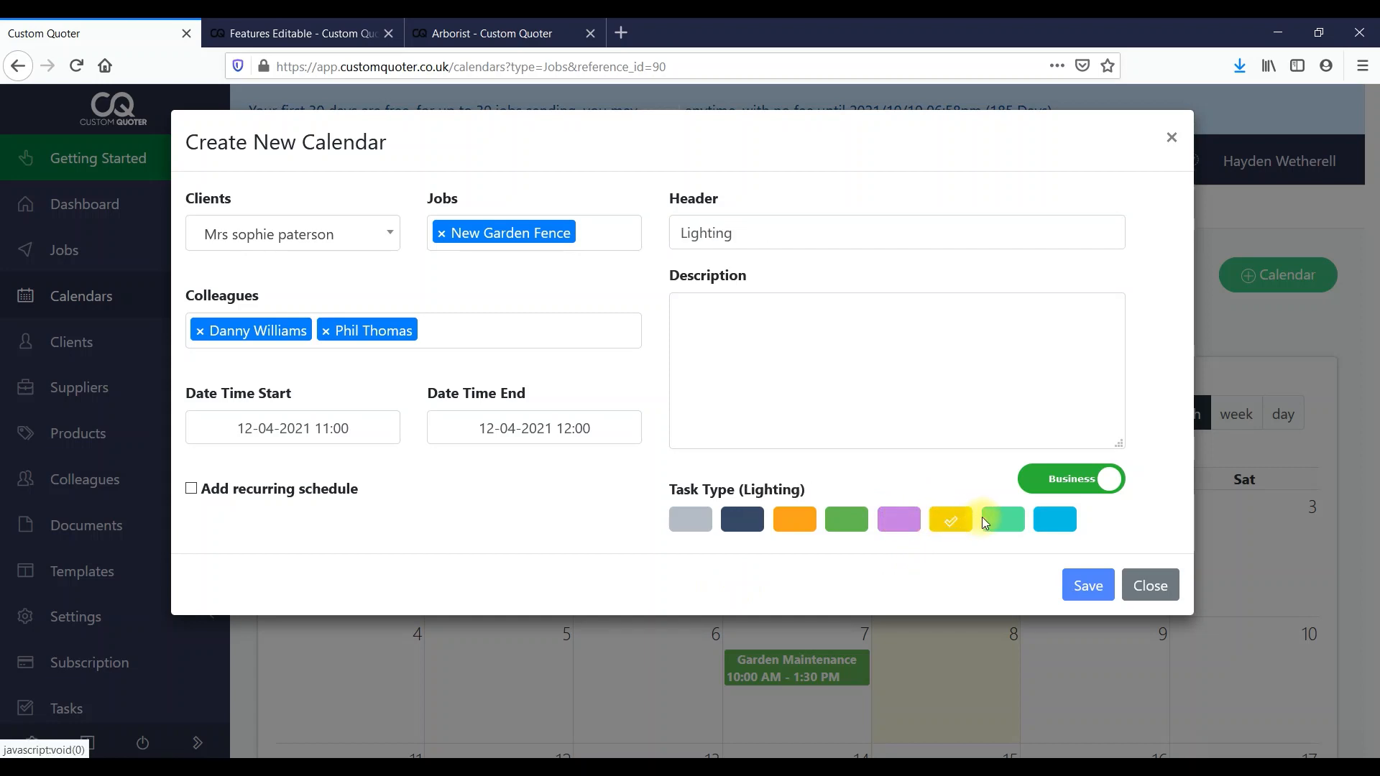
left_click(1002, 524)
left_click(1057, 525)
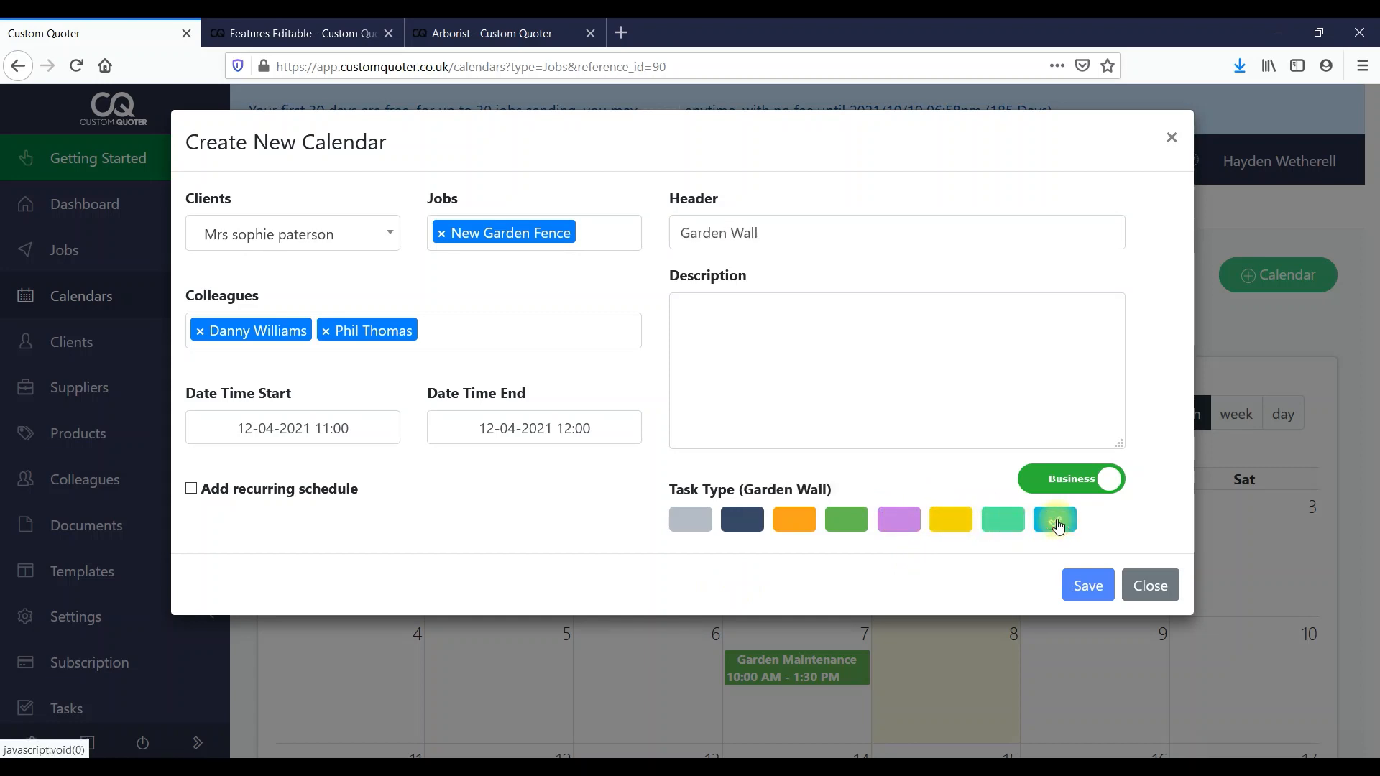
left_click(799, 522)
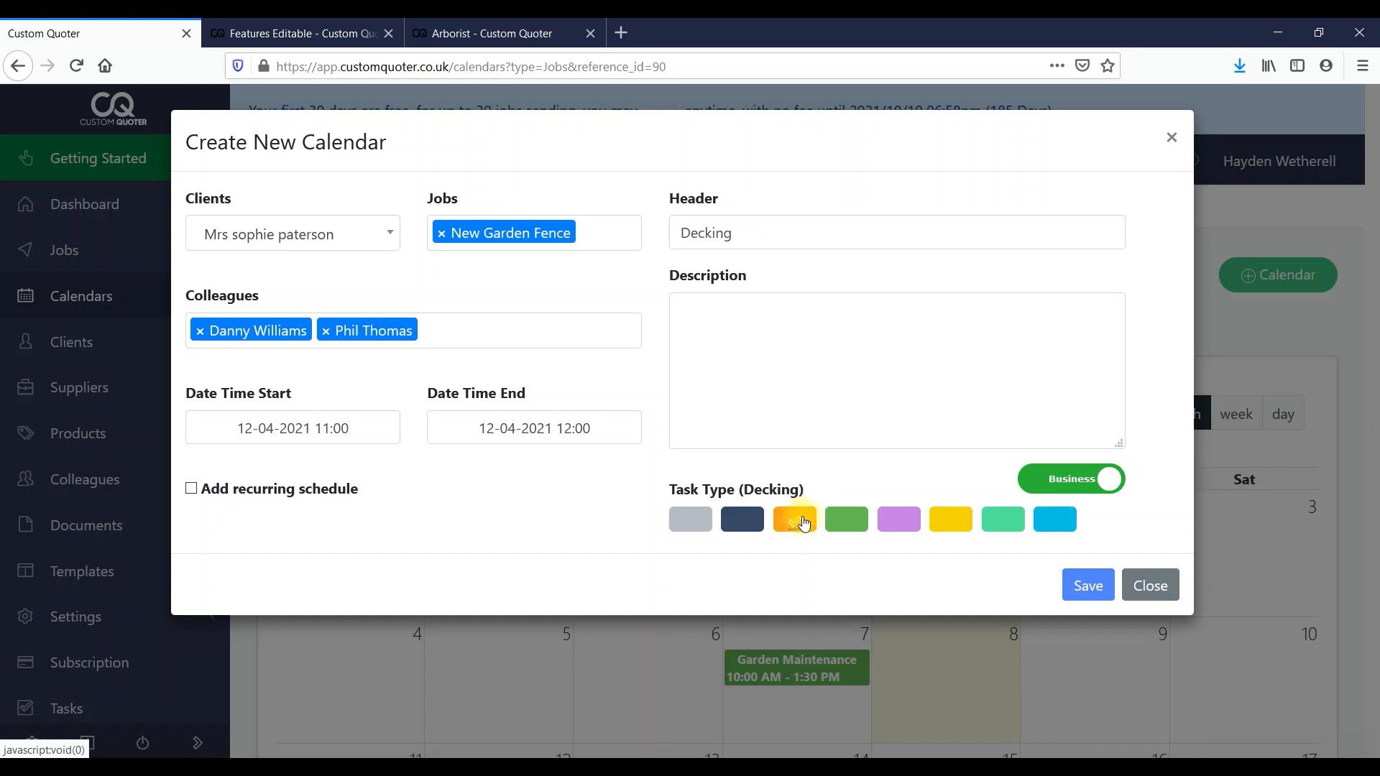
left_click(742, 522)
left_click(699, 524)
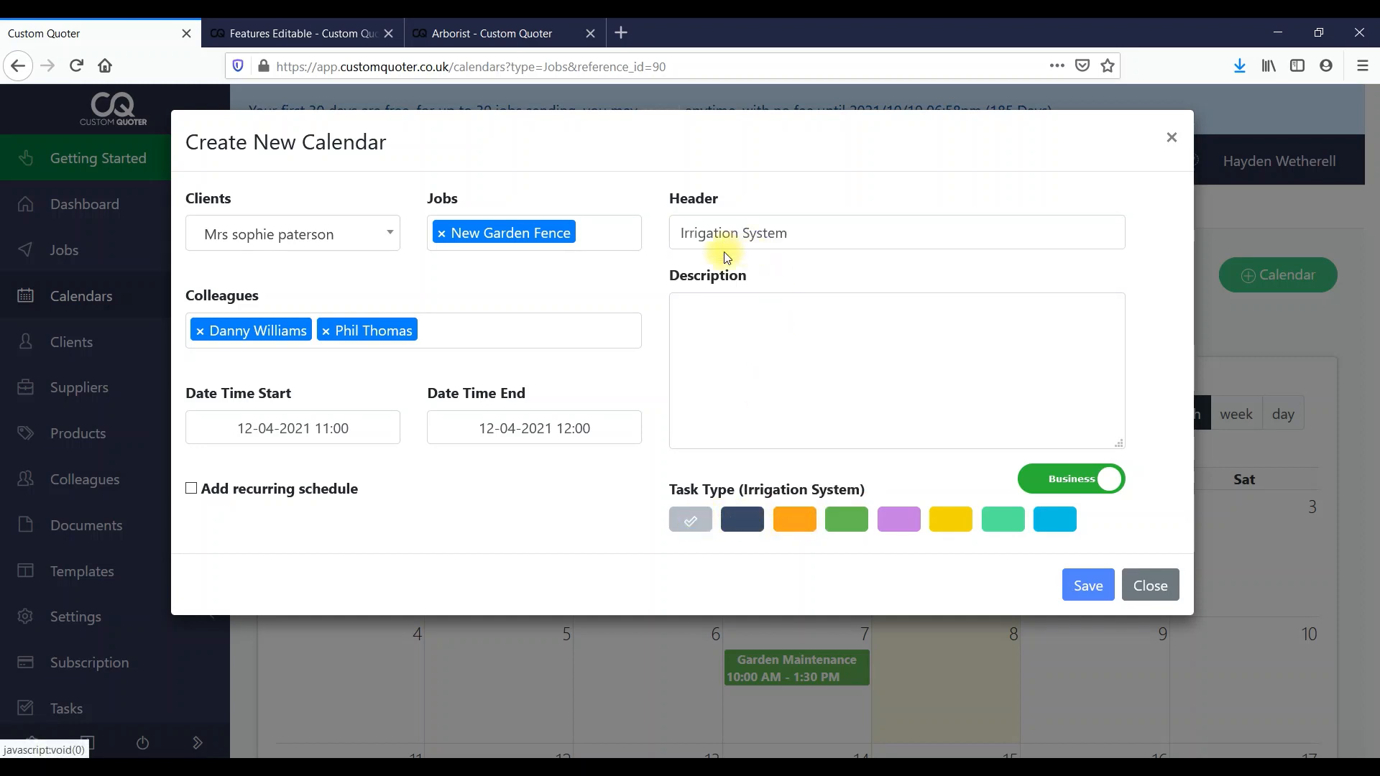
Set the task type to Order Materials, enter "Here is our job" as the description and save the calendar entry
left_click(916, 530)
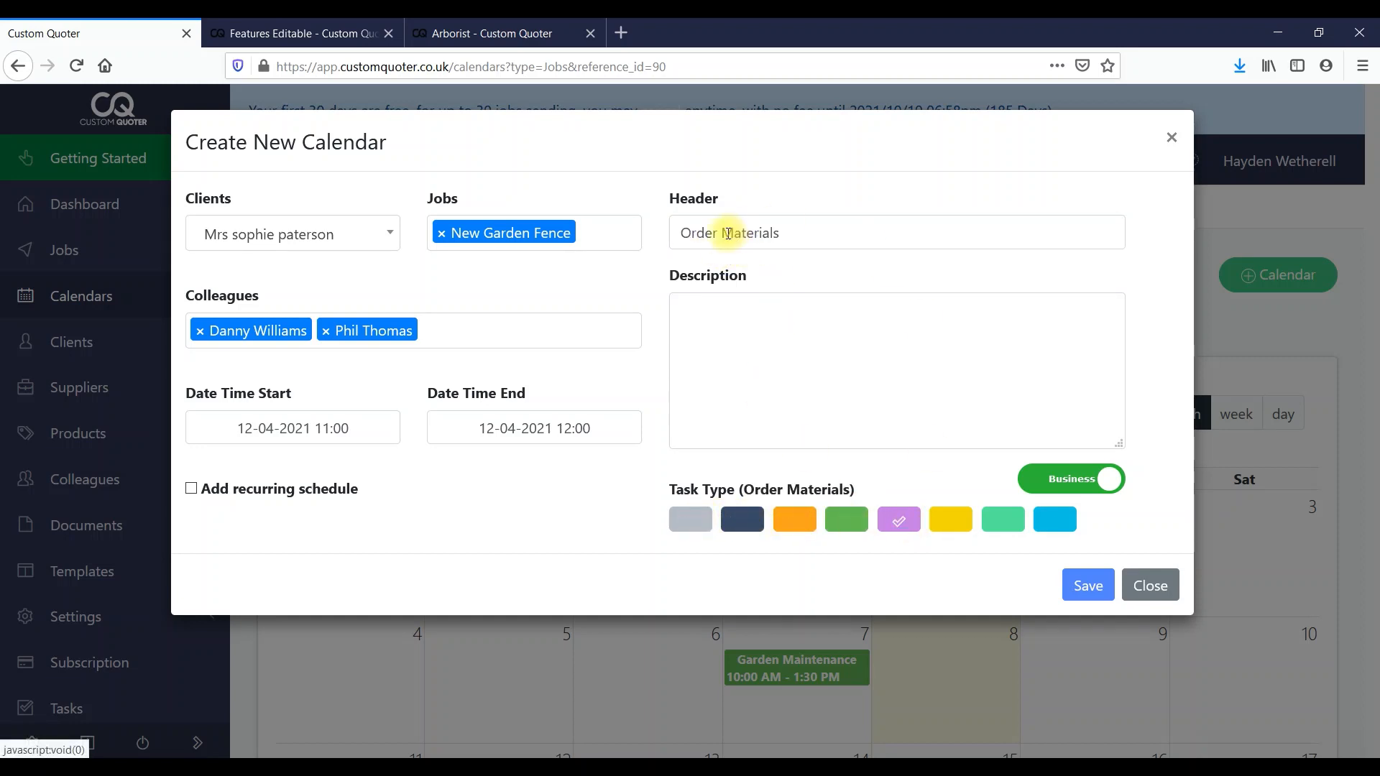
left_click(782, 394)
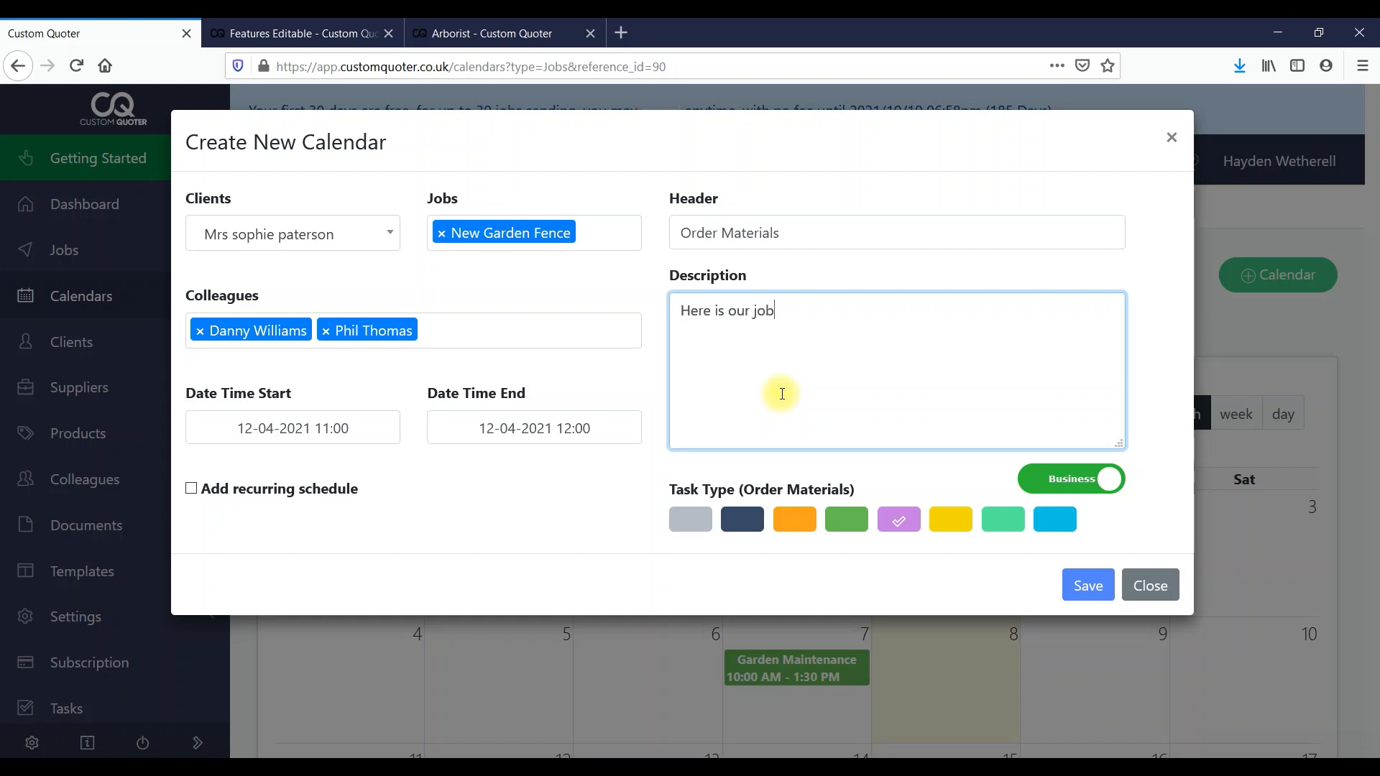
left_click(1086, 596)
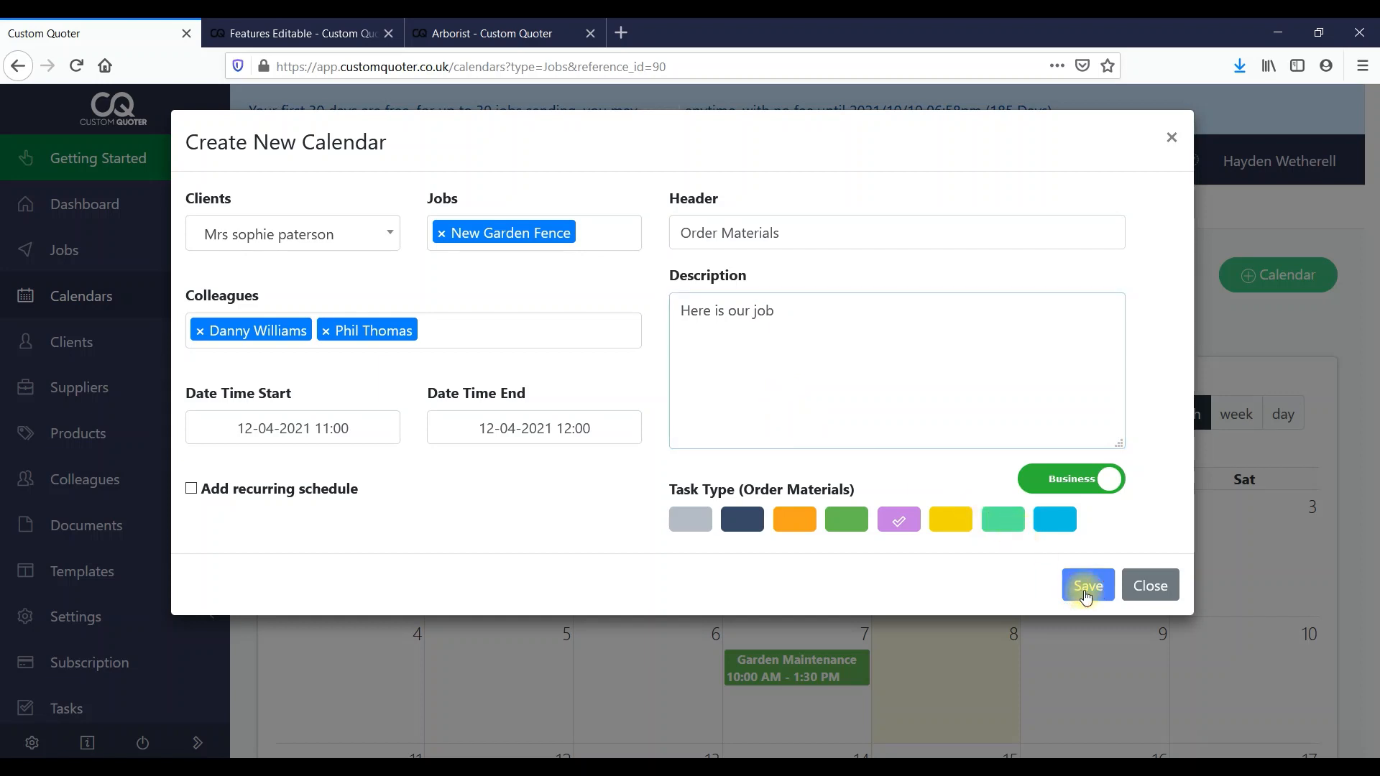
Review the details and edit form of the Order Materials entry on 12 April, and leave the form without updating
left_click_drag(1375, 180, 1374, 467)
left_click(530, 487)
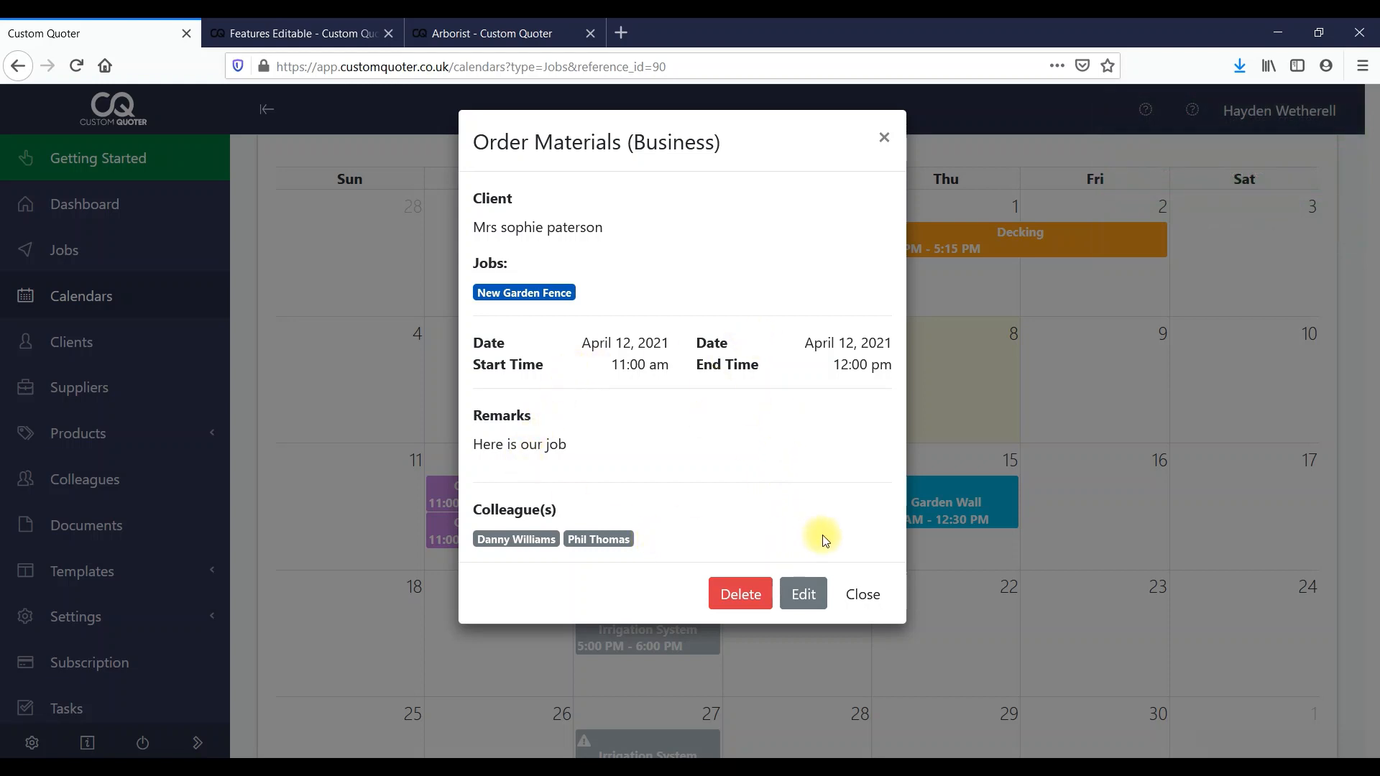
left_click_drag(516, 229, 619, 231)
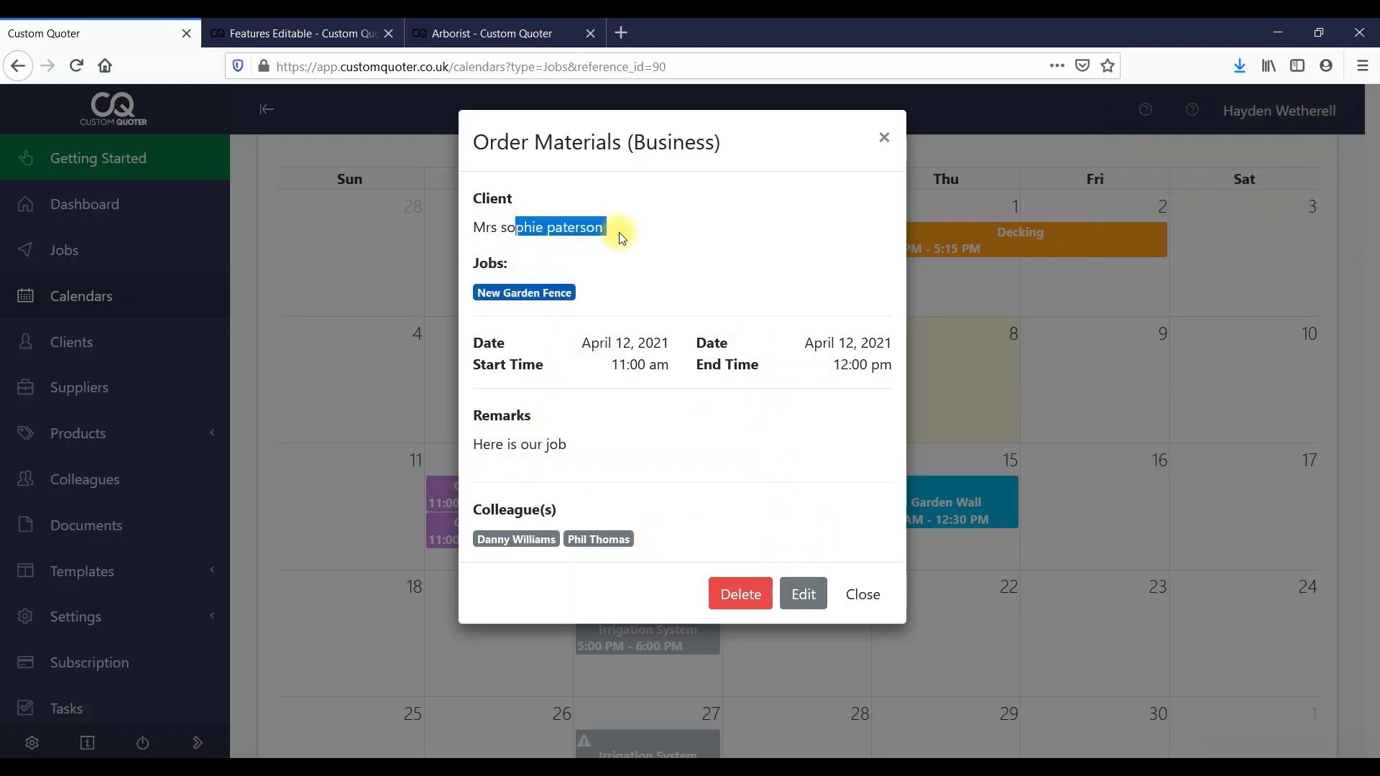
left_click(805, 595)
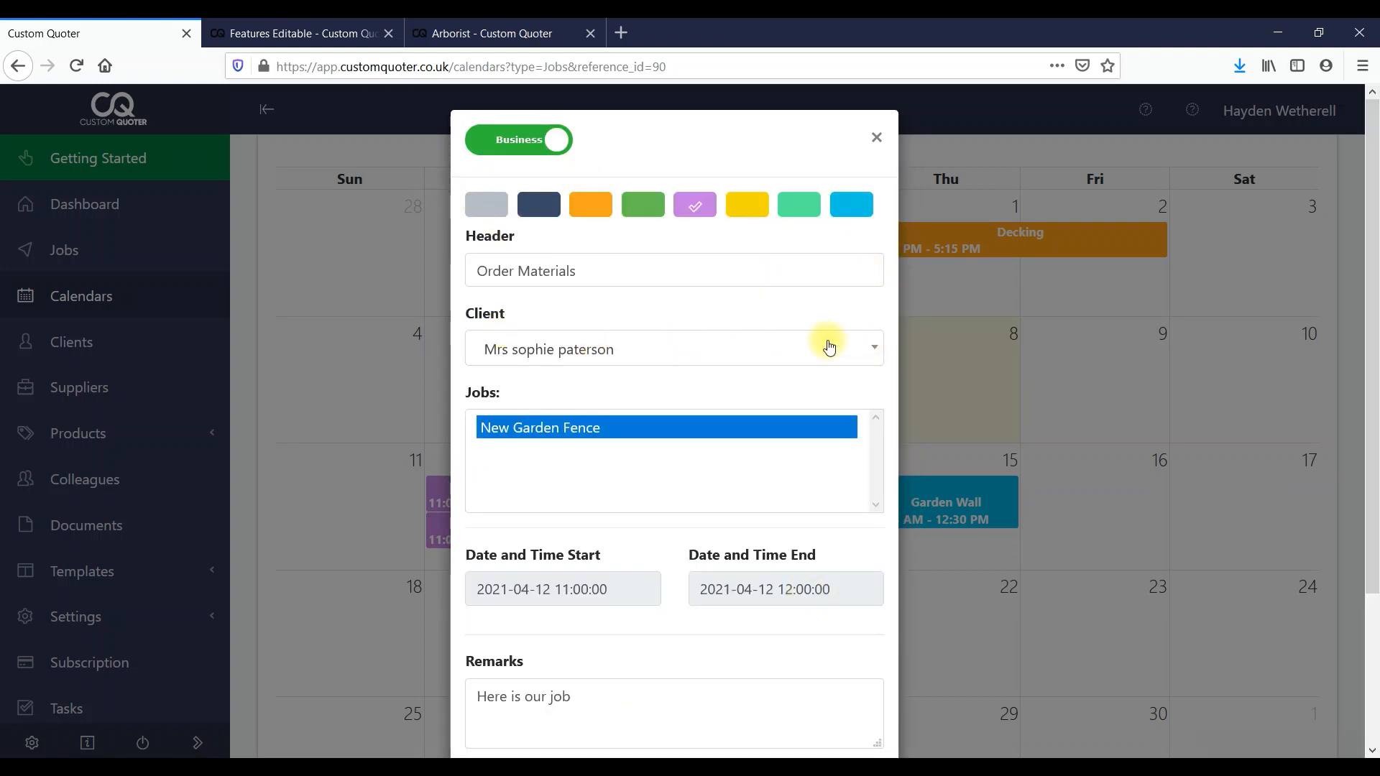
left_click_drag(1378, 278, 1379, 426)
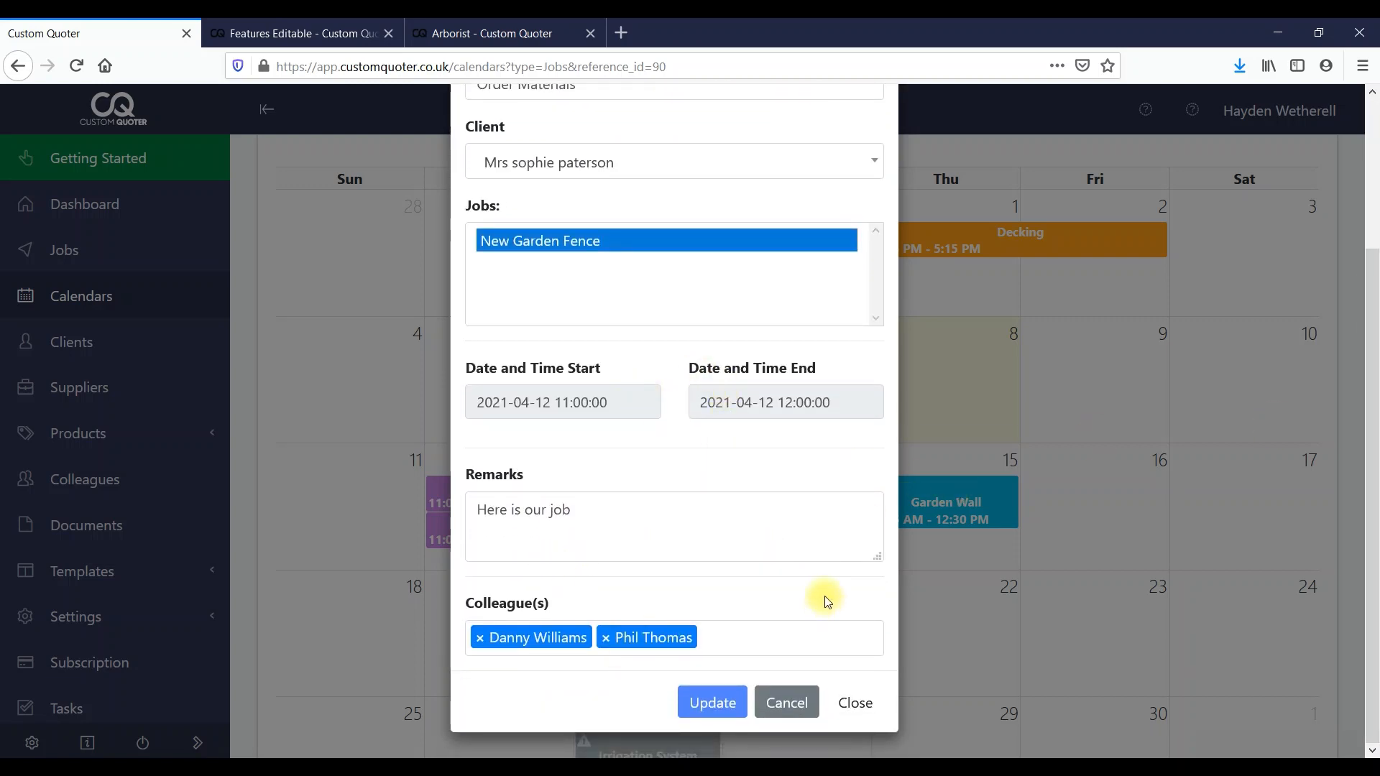
left_click(1257, 416)
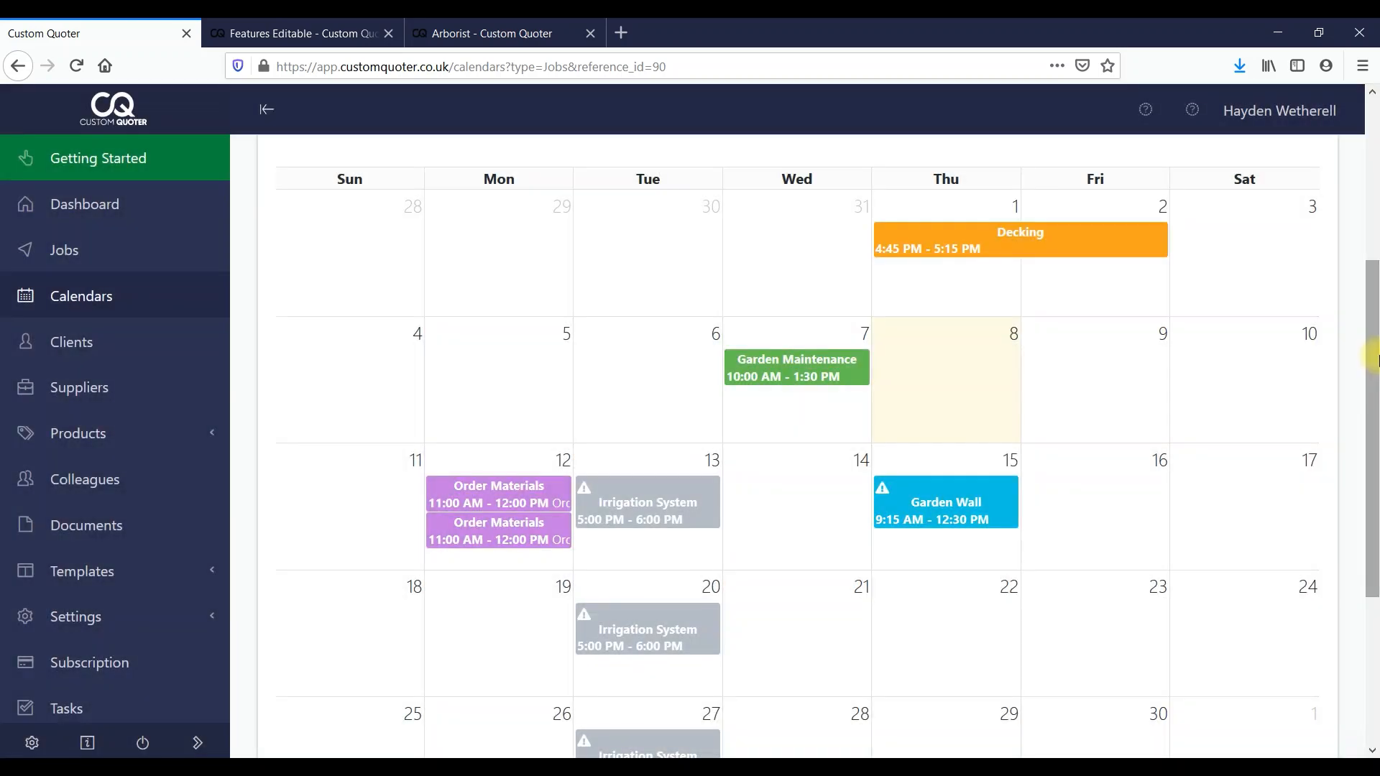
View the calendar by week and by day, and return to the month view
left_click_drag(1373, 358, 1372, 199)
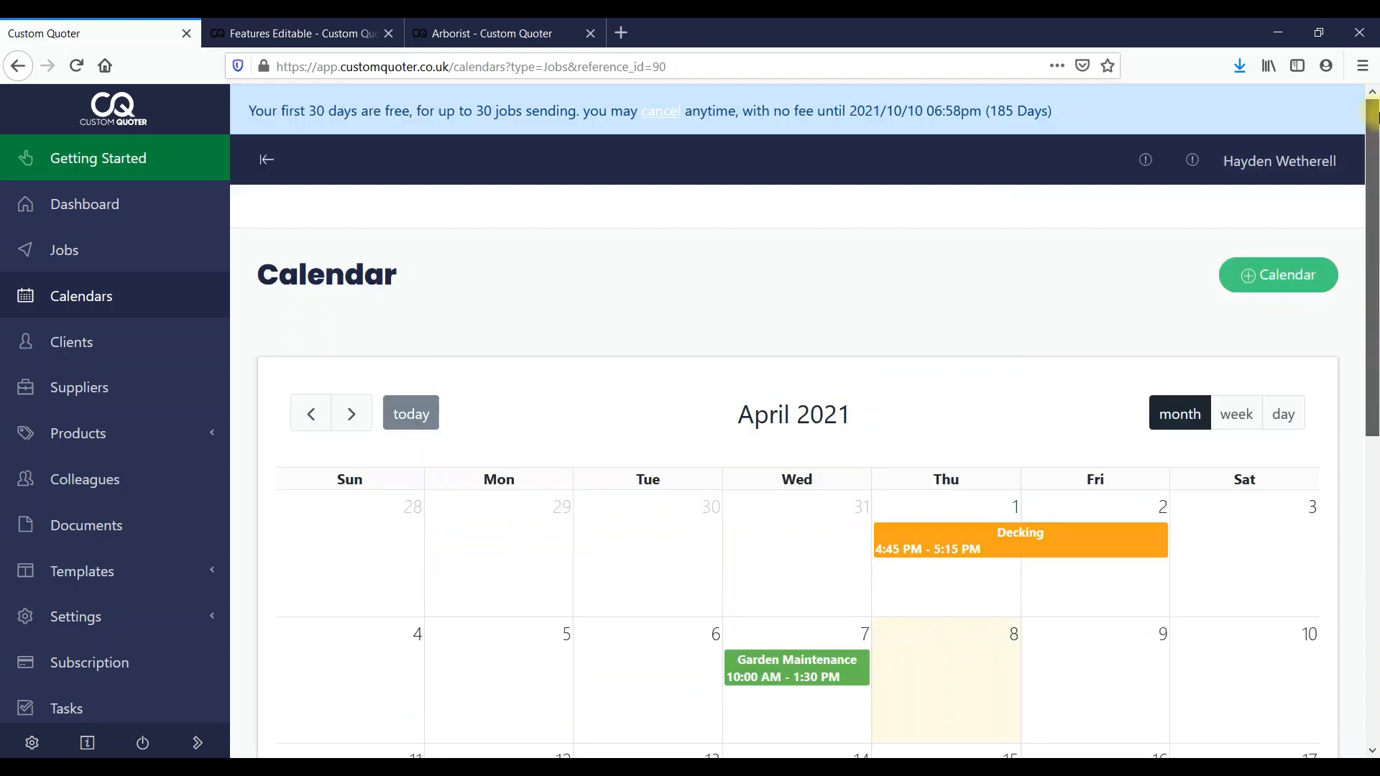
left_click(1230, 415)
left_click(1282, 414)
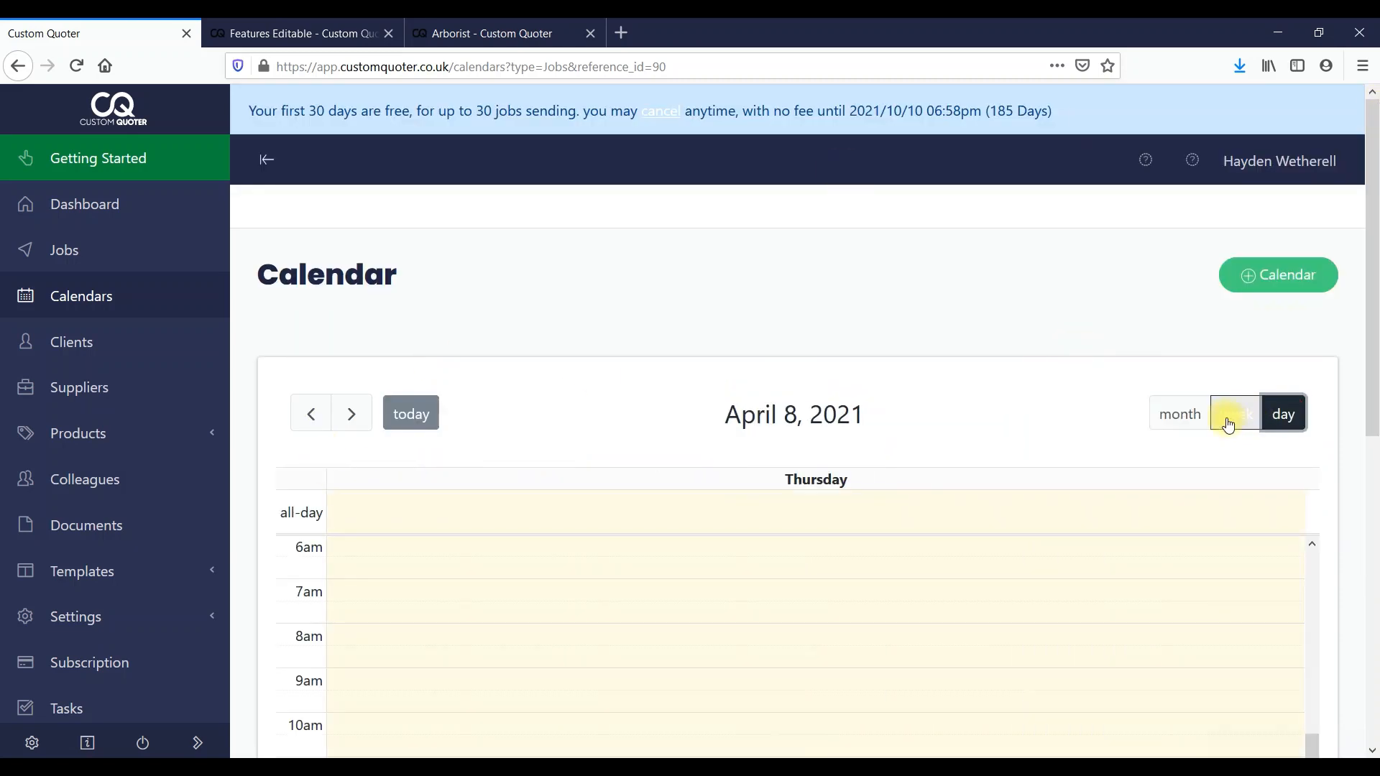
left_click(1180, 416)
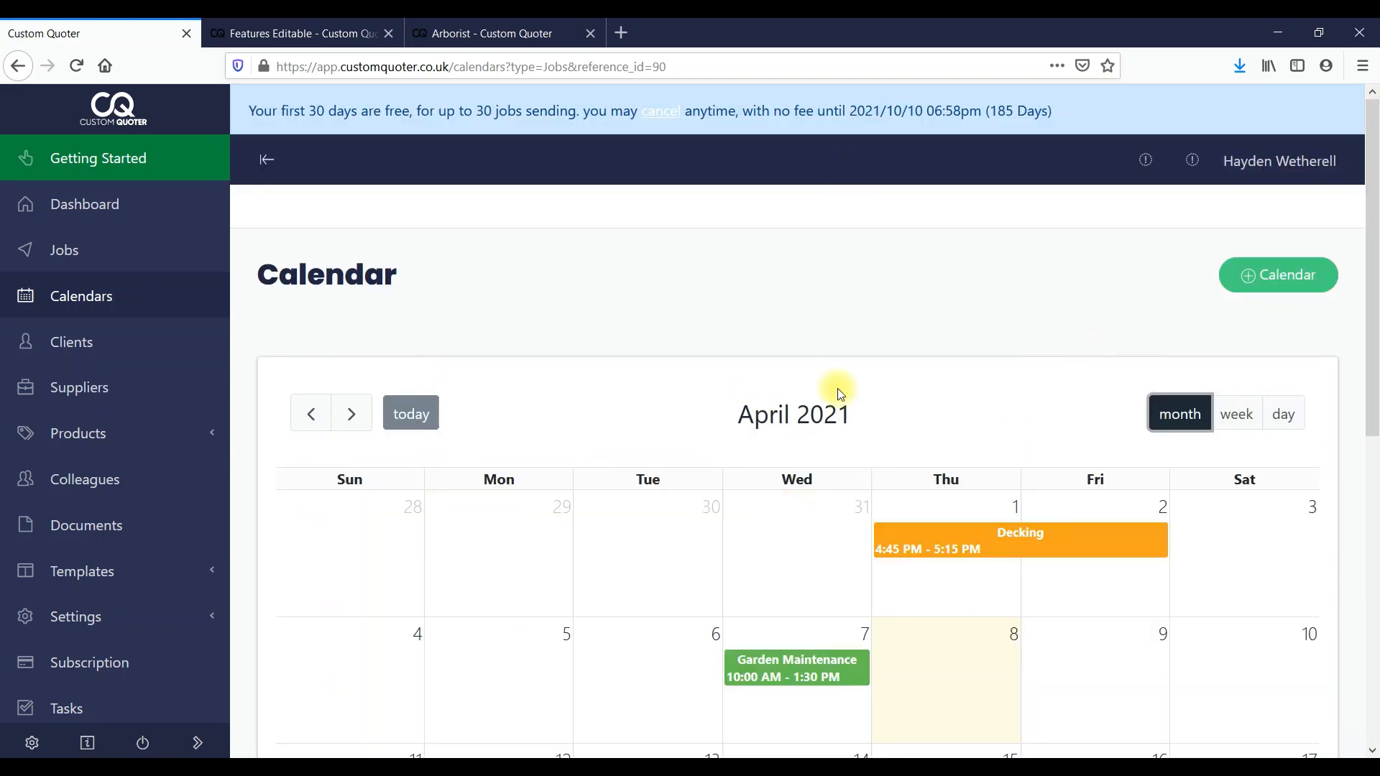
Go to May 2021, check the Irrigation System entry on 27 April and move it to Wednesday 28 April
left_click(353, 414)
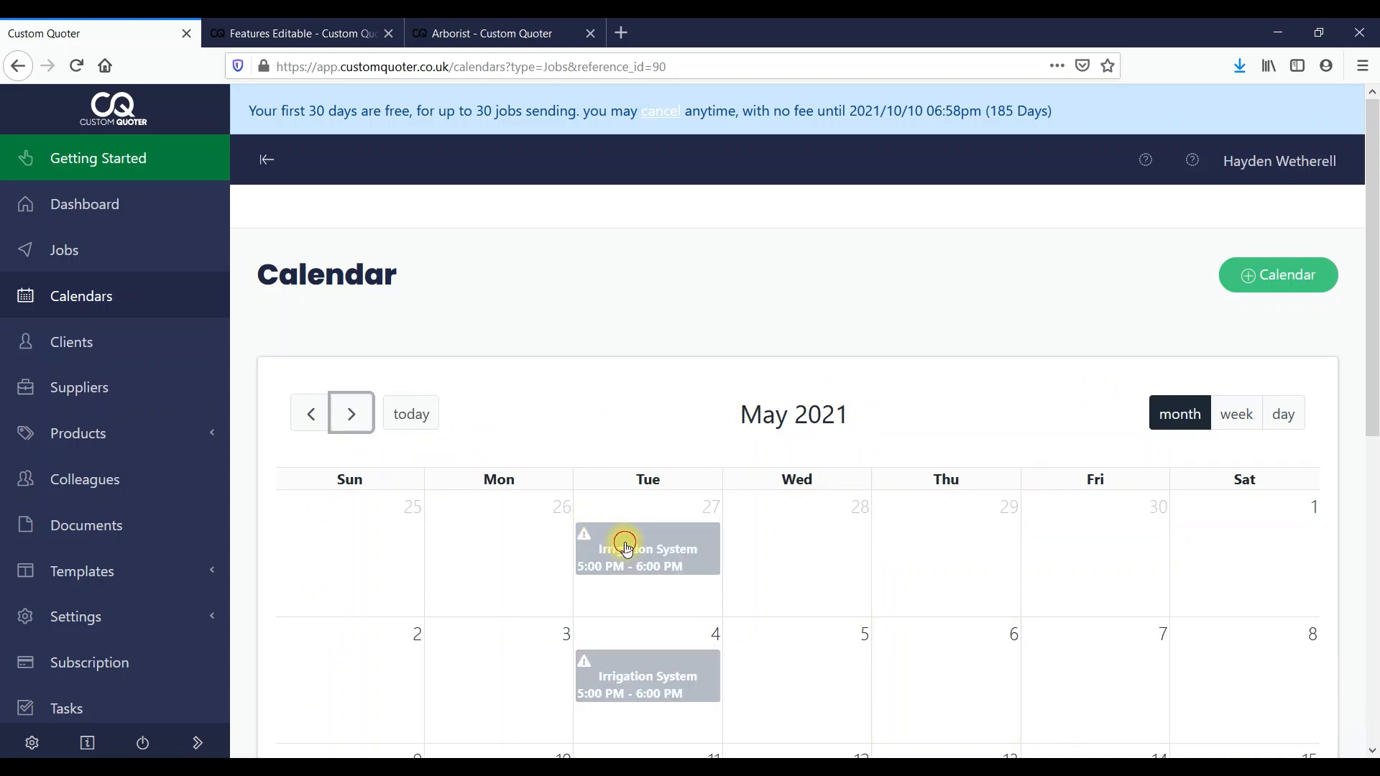
left_click(625, 549)
left_click(881, 136)
left_click_drag(654, 554, 792, 548)
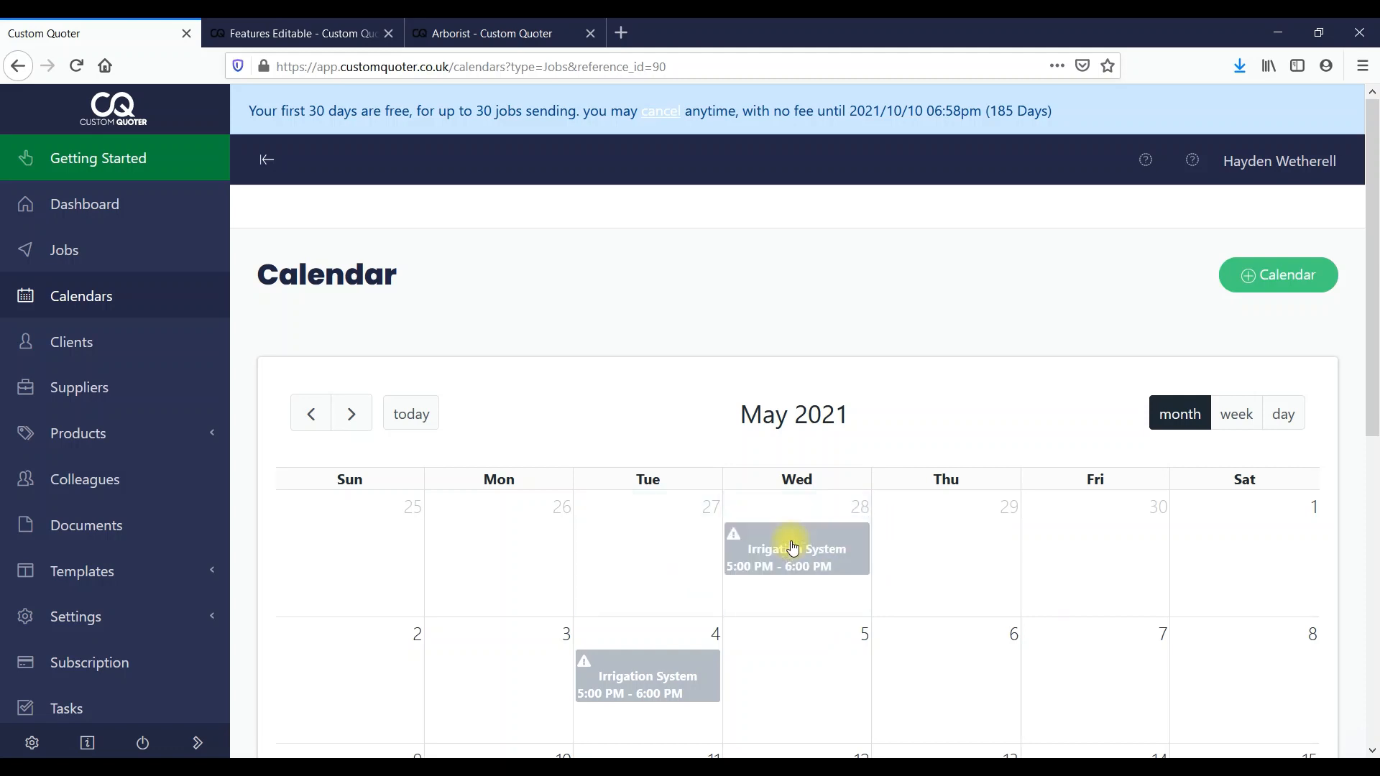
In the week view, extend the Irrigation System entry on Wednesday 28 April to end at 7:00 PM
left_click(1225, 423)
scroll(1371, 359, "down", 4)
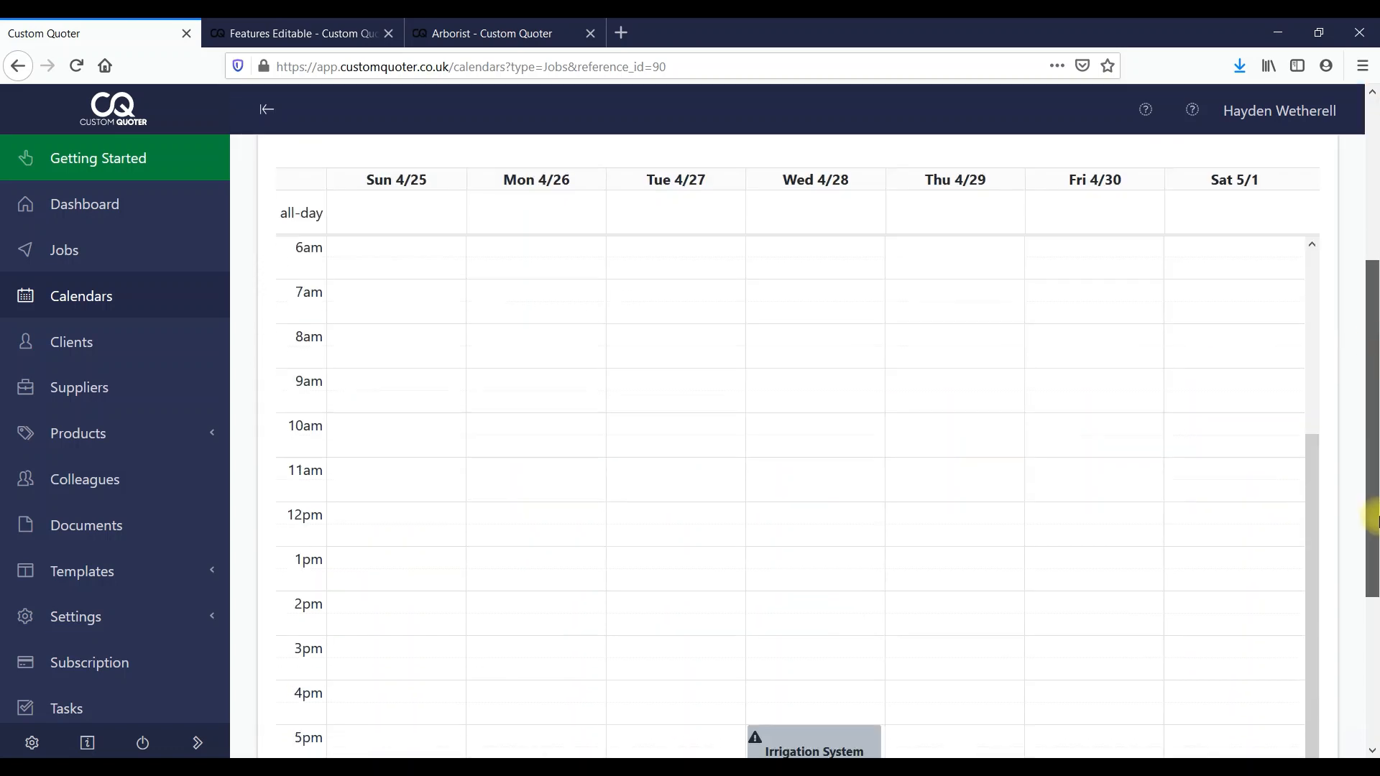
left_click_drag(1372, 554, 1373, 561)
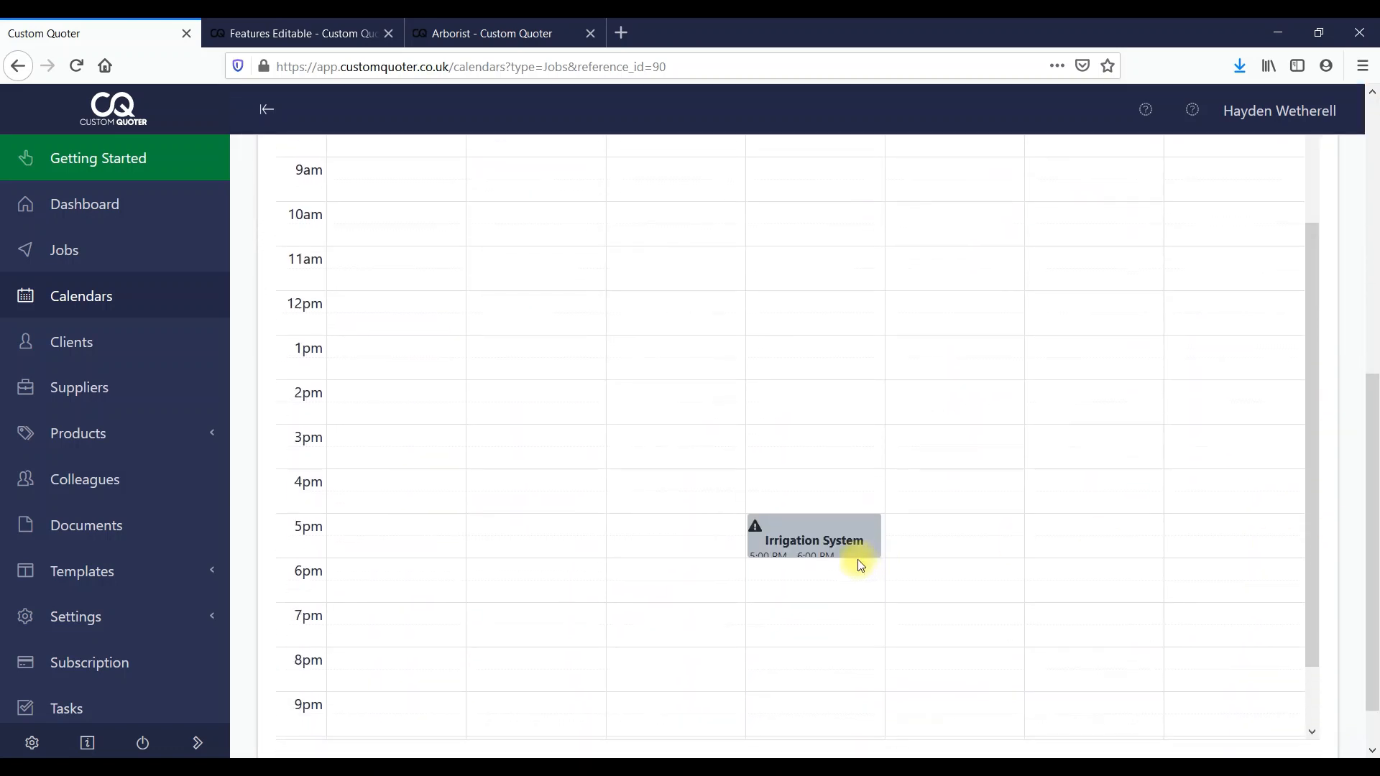
left_click_drag(816, 552, 838, 601)
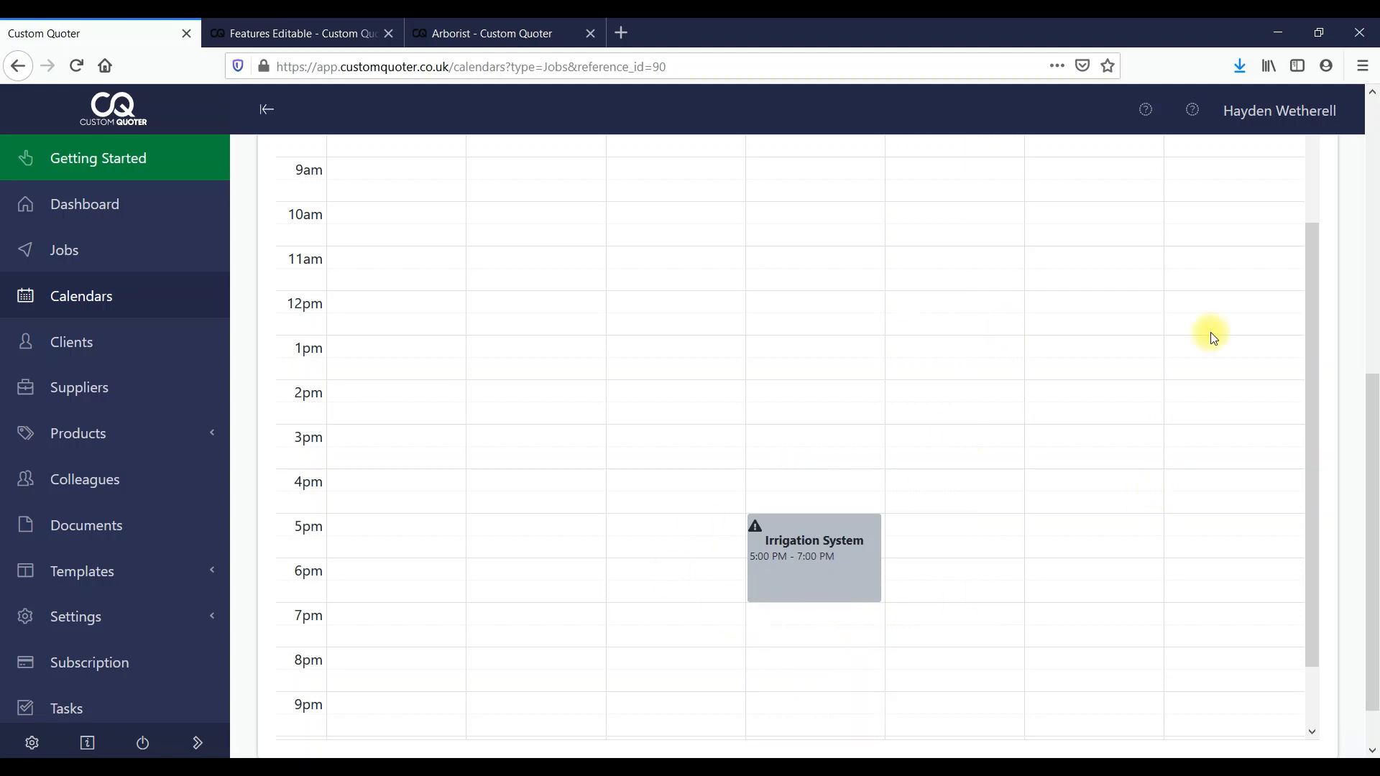
left_click(1372, 445)
left_click_drag(1373, 309, 1374, 43)
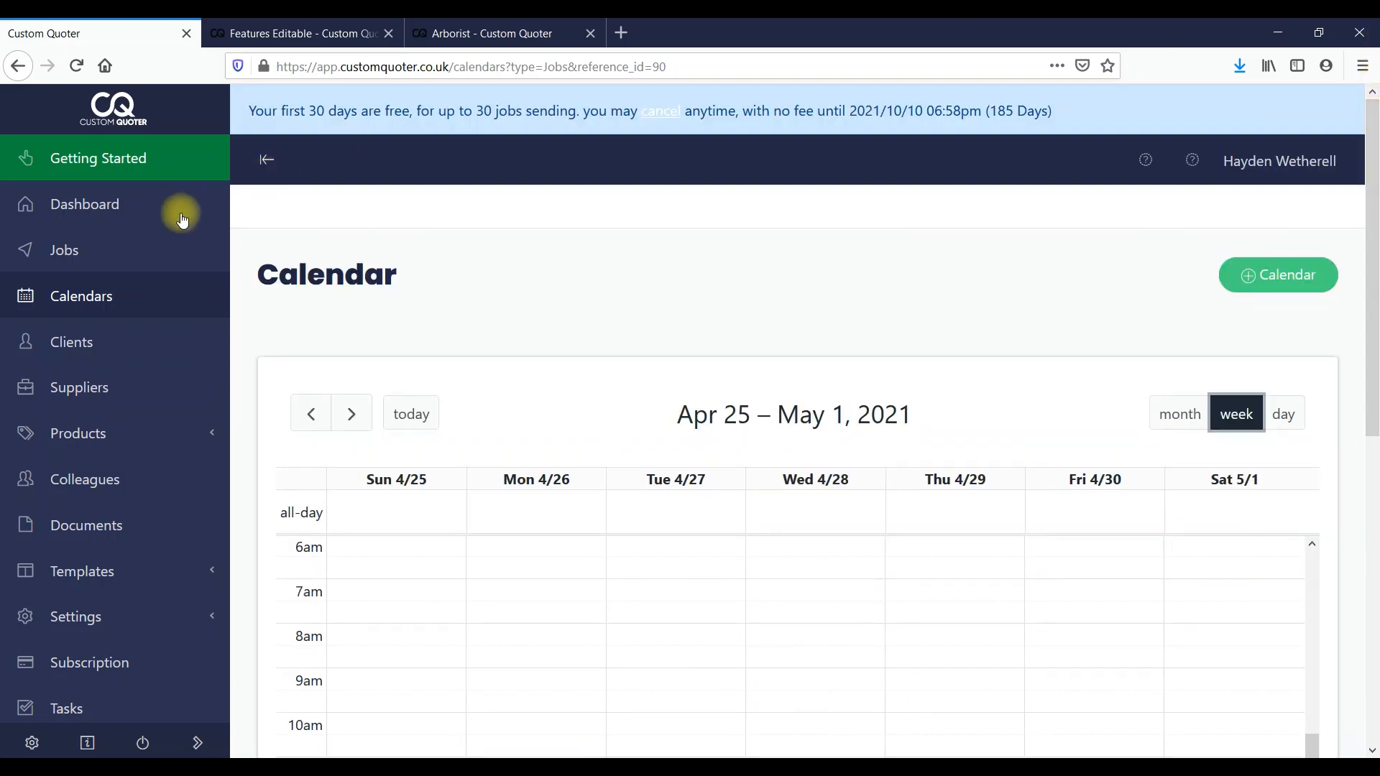
Go to the jobs list and look through its search, categories and the status ribbons on the jobs
left_click(59, 253)
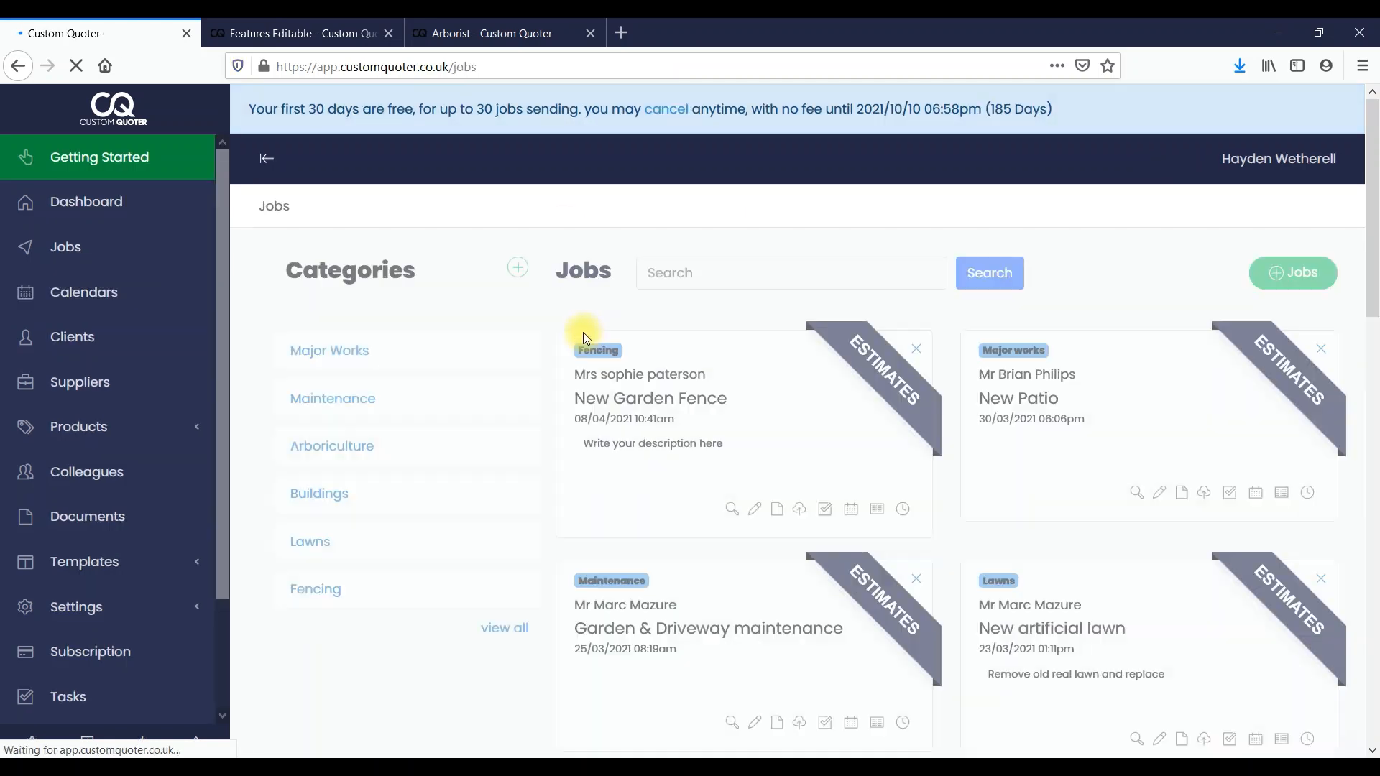
left_click(891, 273)
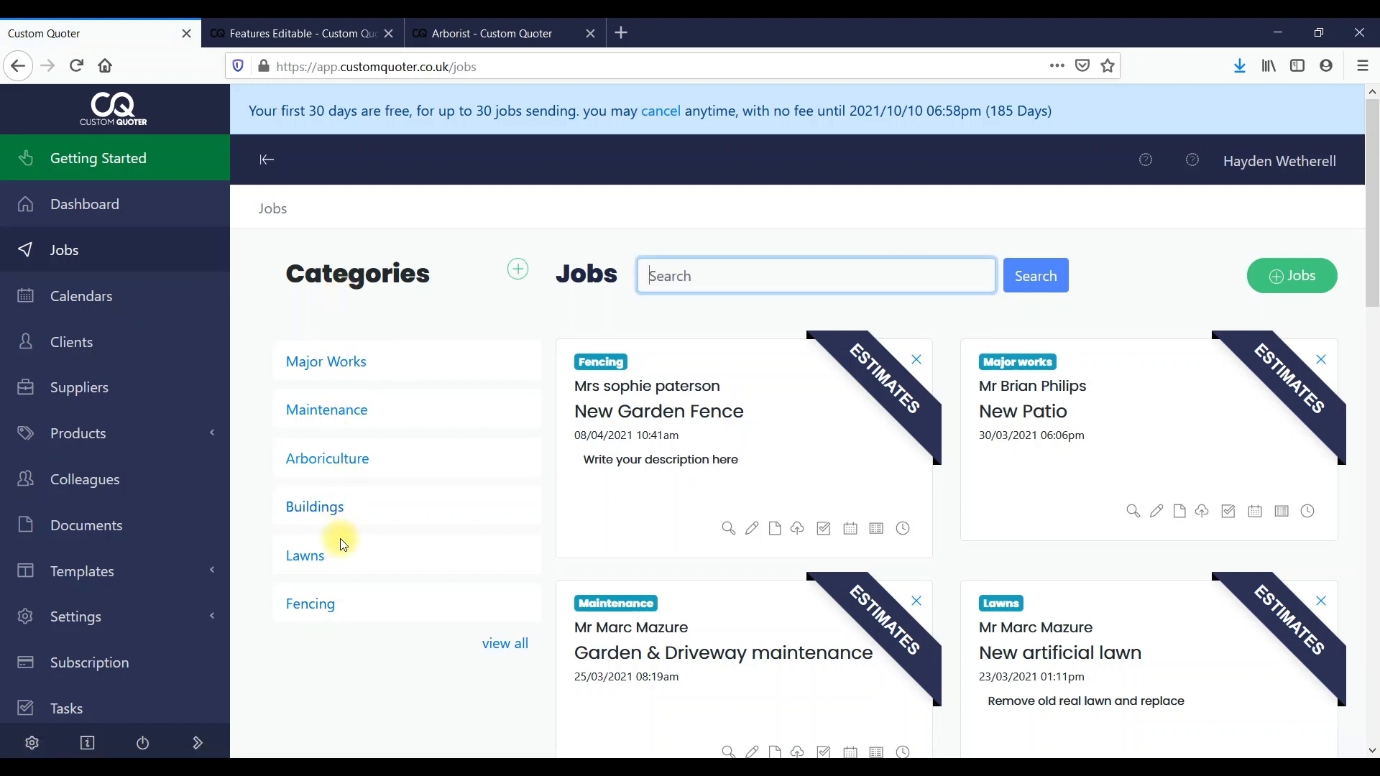
scroll(1371, 273, "down", 2)
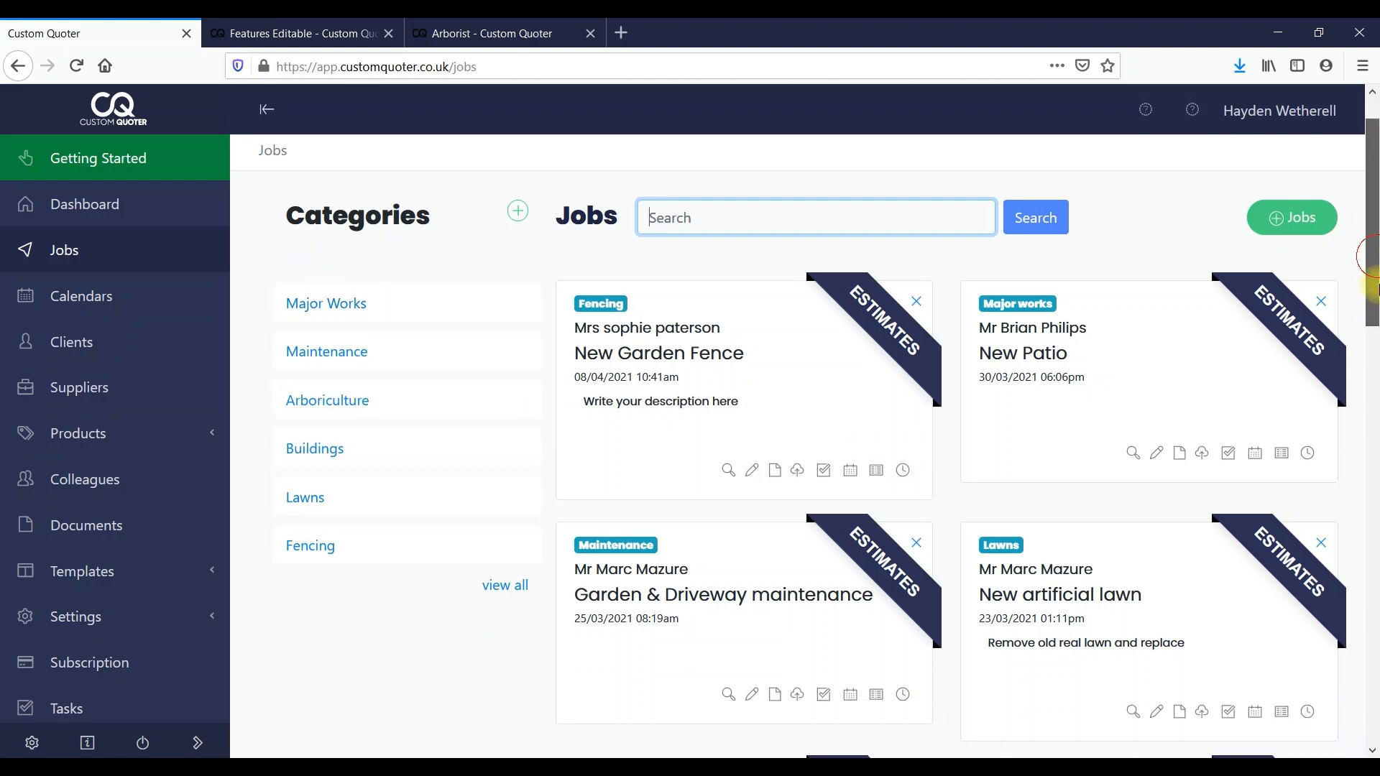
left_click_drag(1372, 258, 1373, 483)
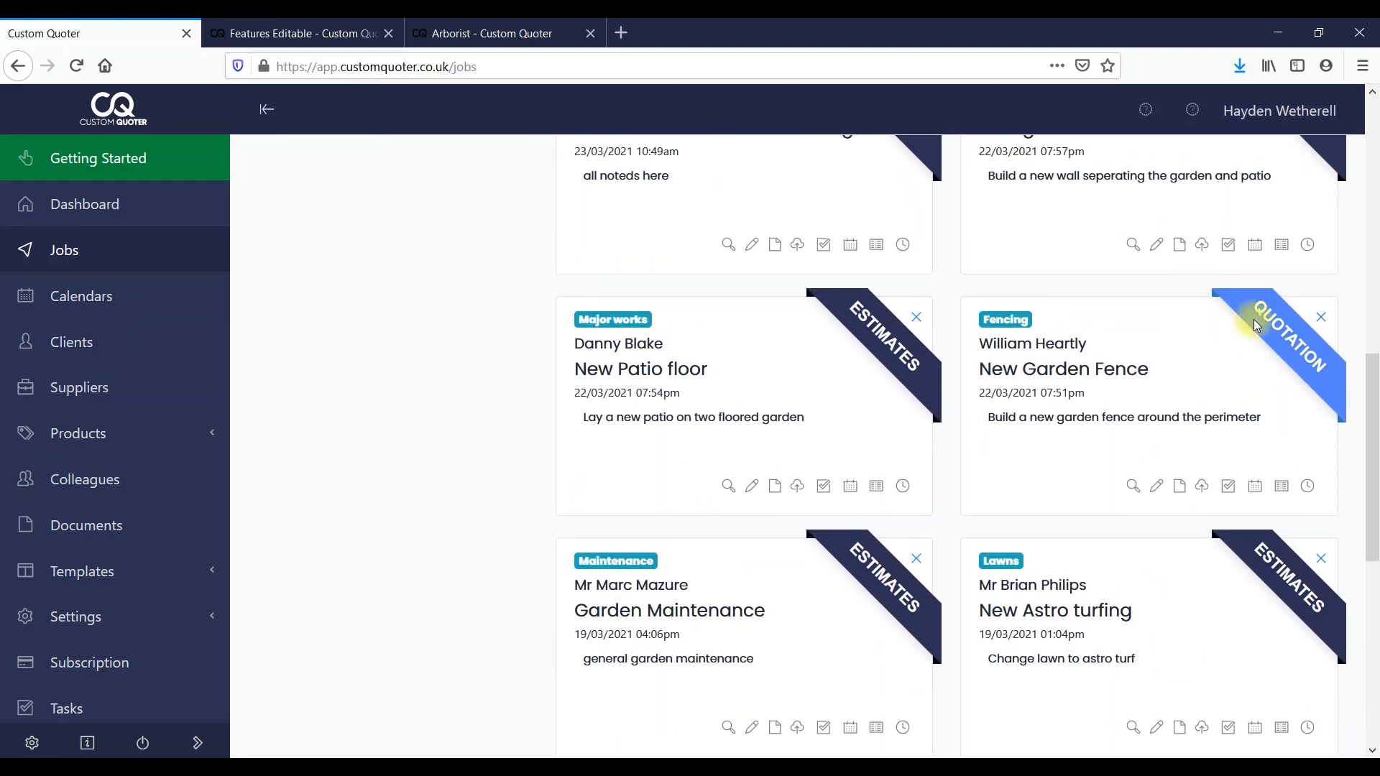
left_click_drag(1375, 409, 1374, 162)
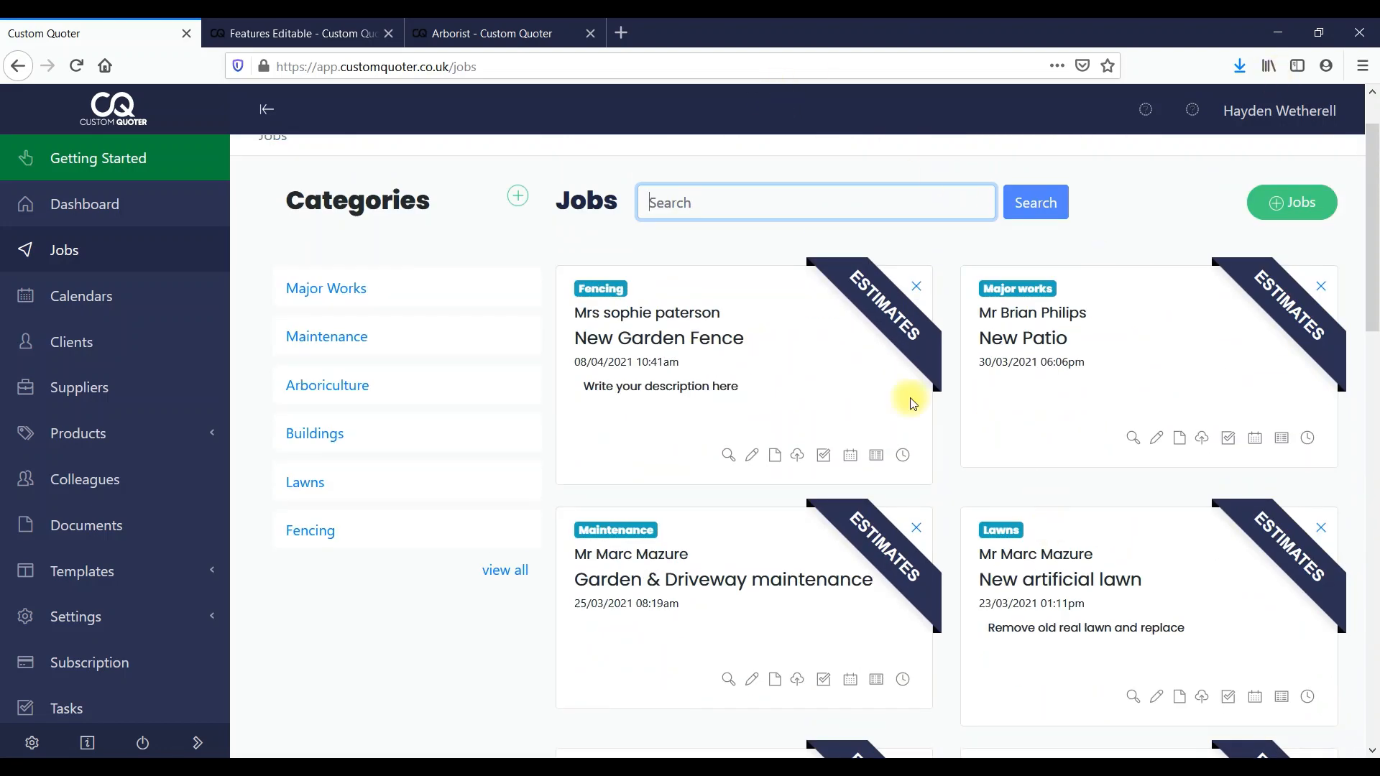
Go to the clients list, view the fields of a blank new-client form and close it without saving
left_click(80, 342)
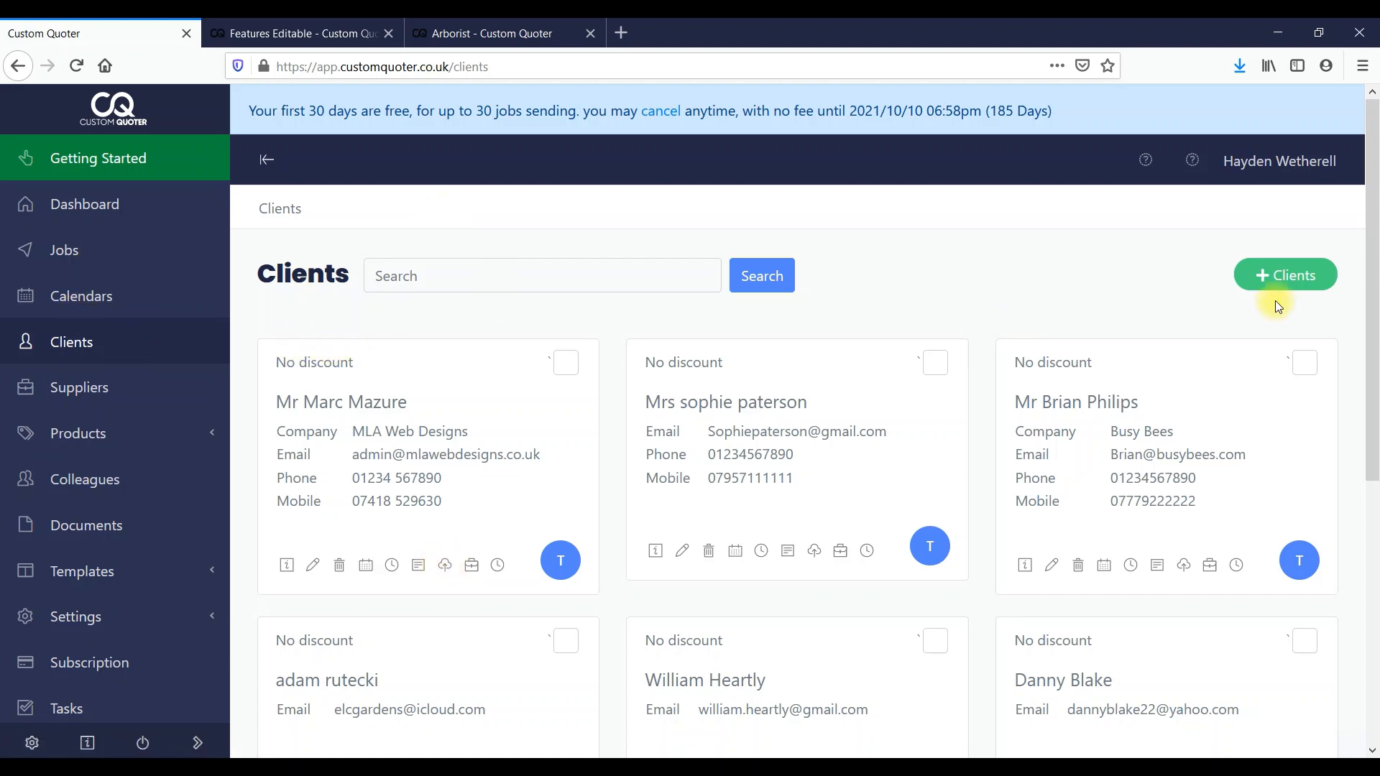
left_click(1274, 278)
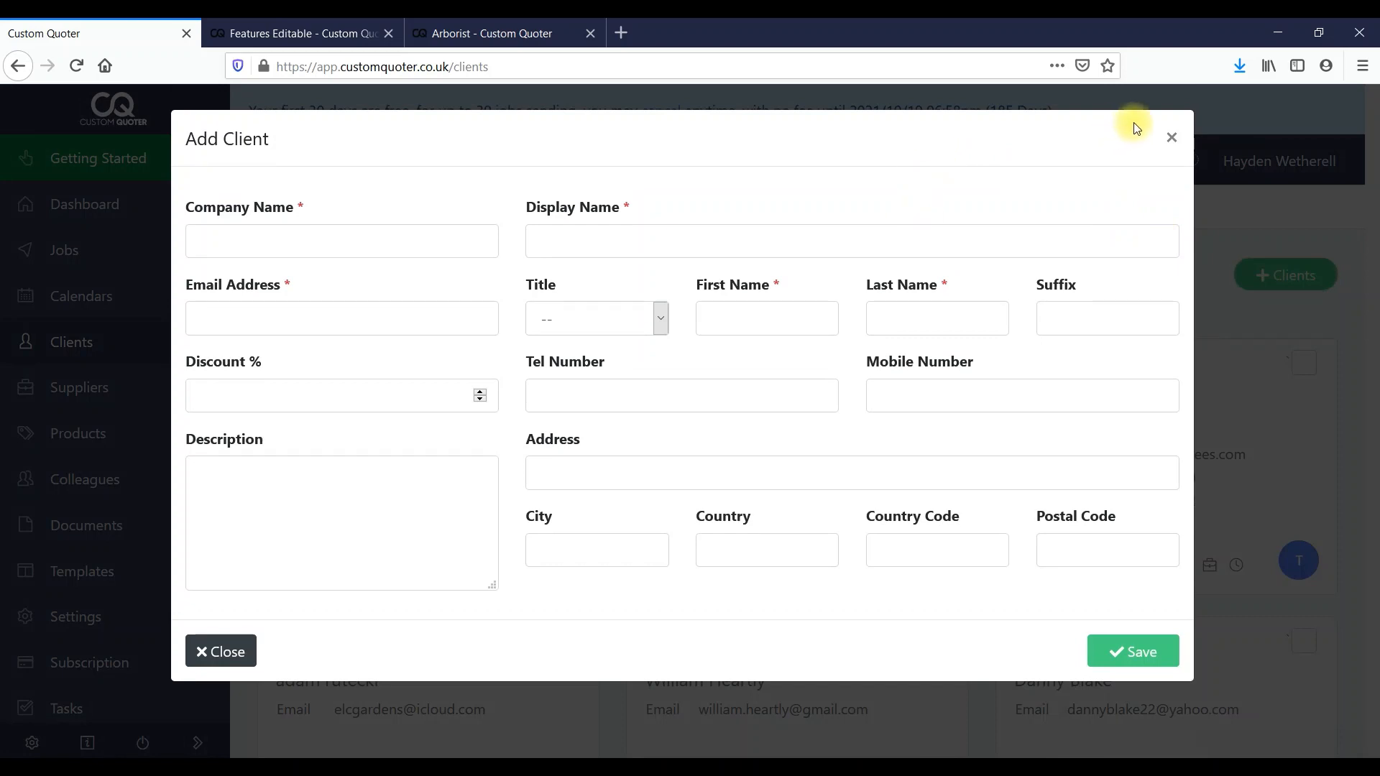
left_click(1170, 138)
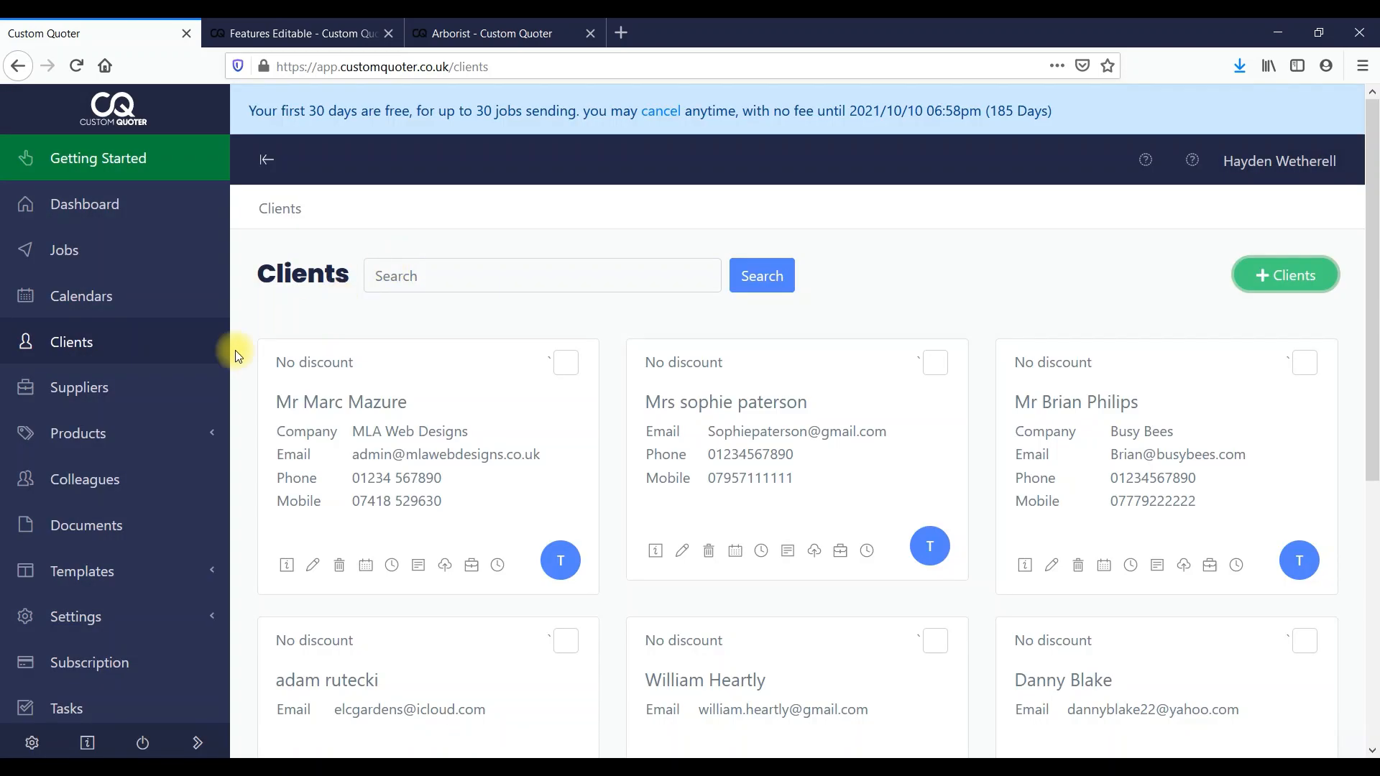
Go to the suppliers list, view the Travis Perkins details including website and account reference, and close them without saving
left_click(73, 392)
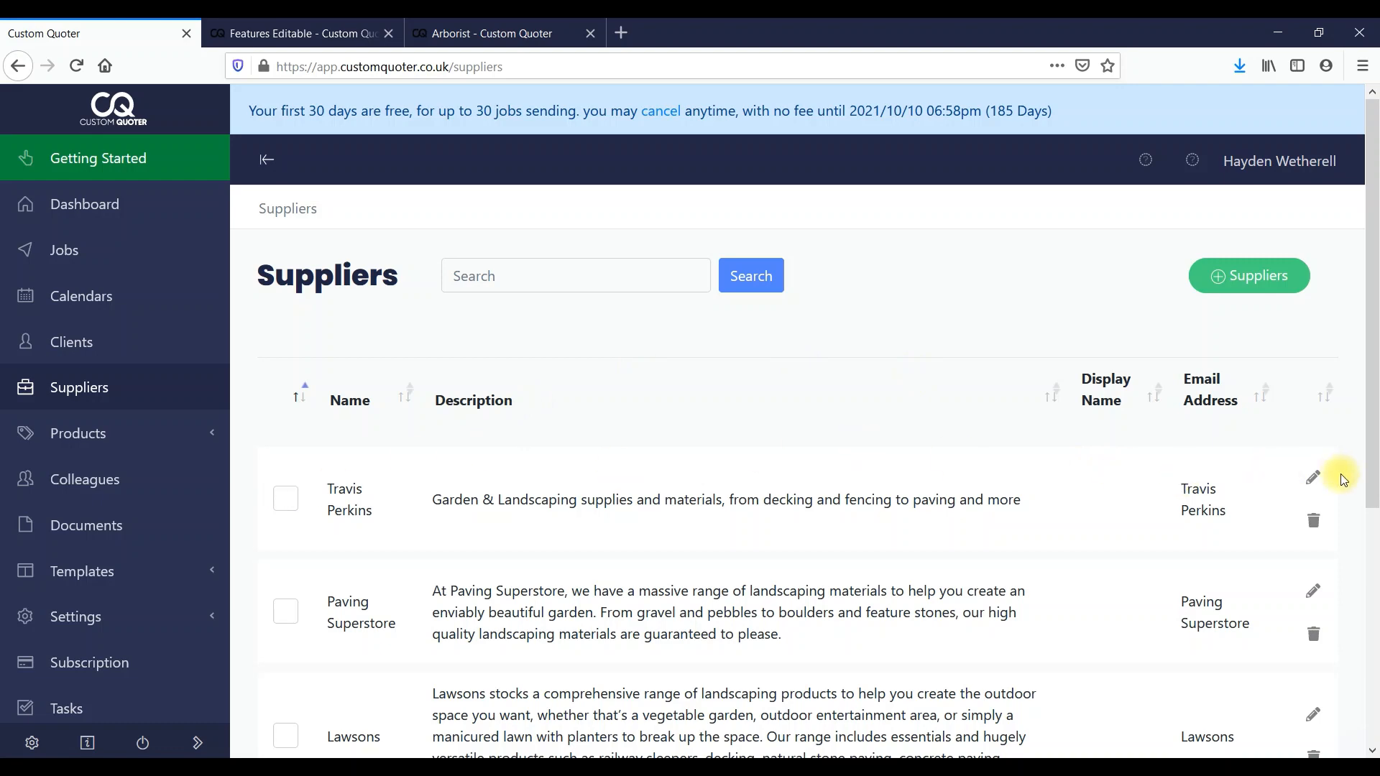
left_click(1317, 482)
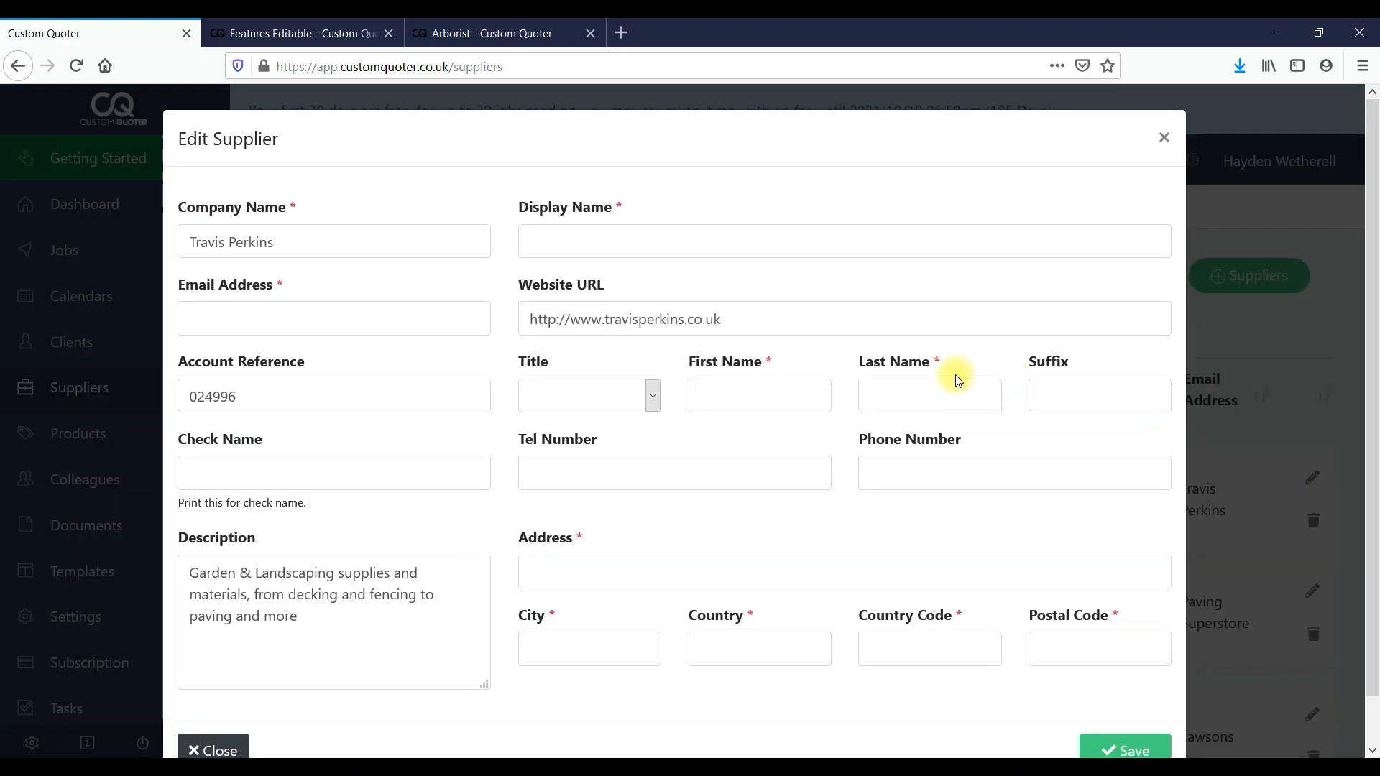
left_click_drag(752, 318, 609, 318)
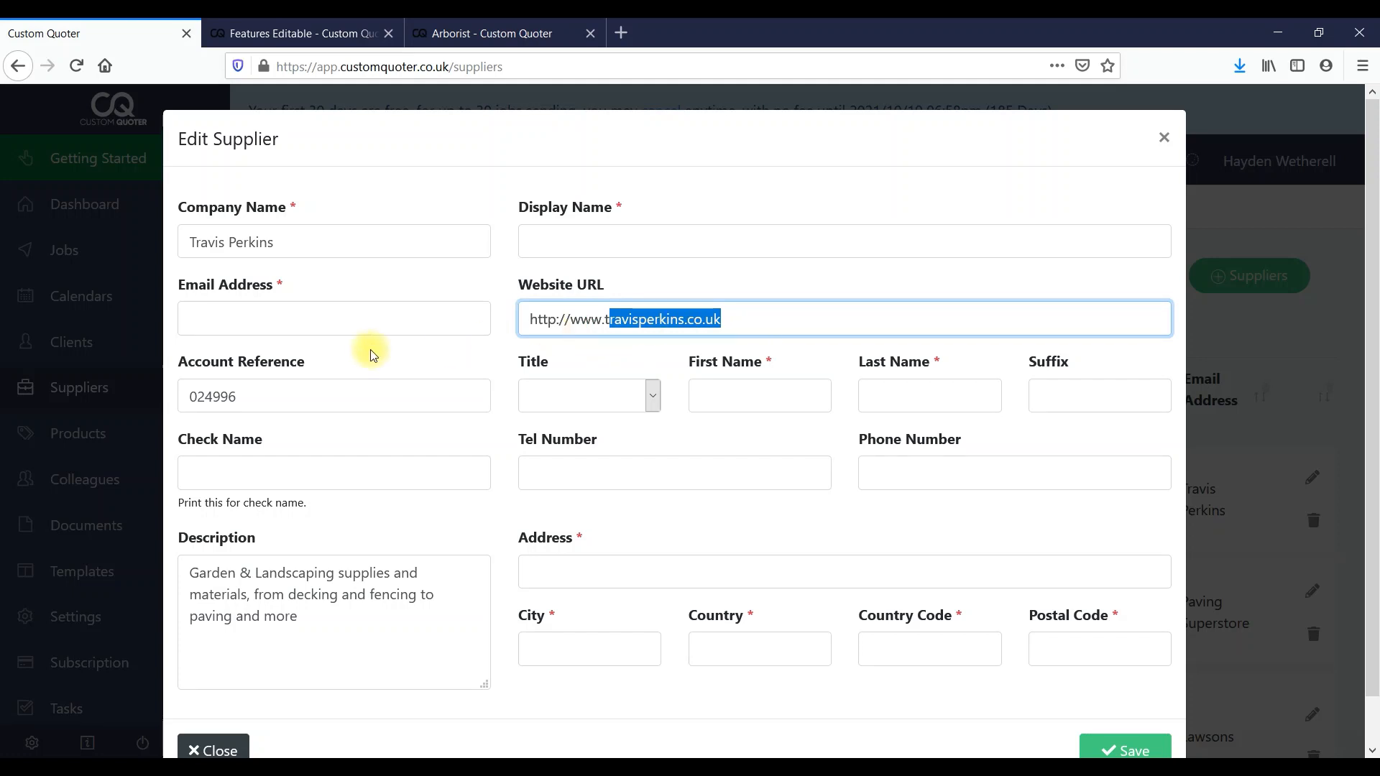
left_click_drag(181, 396, 255, 400)
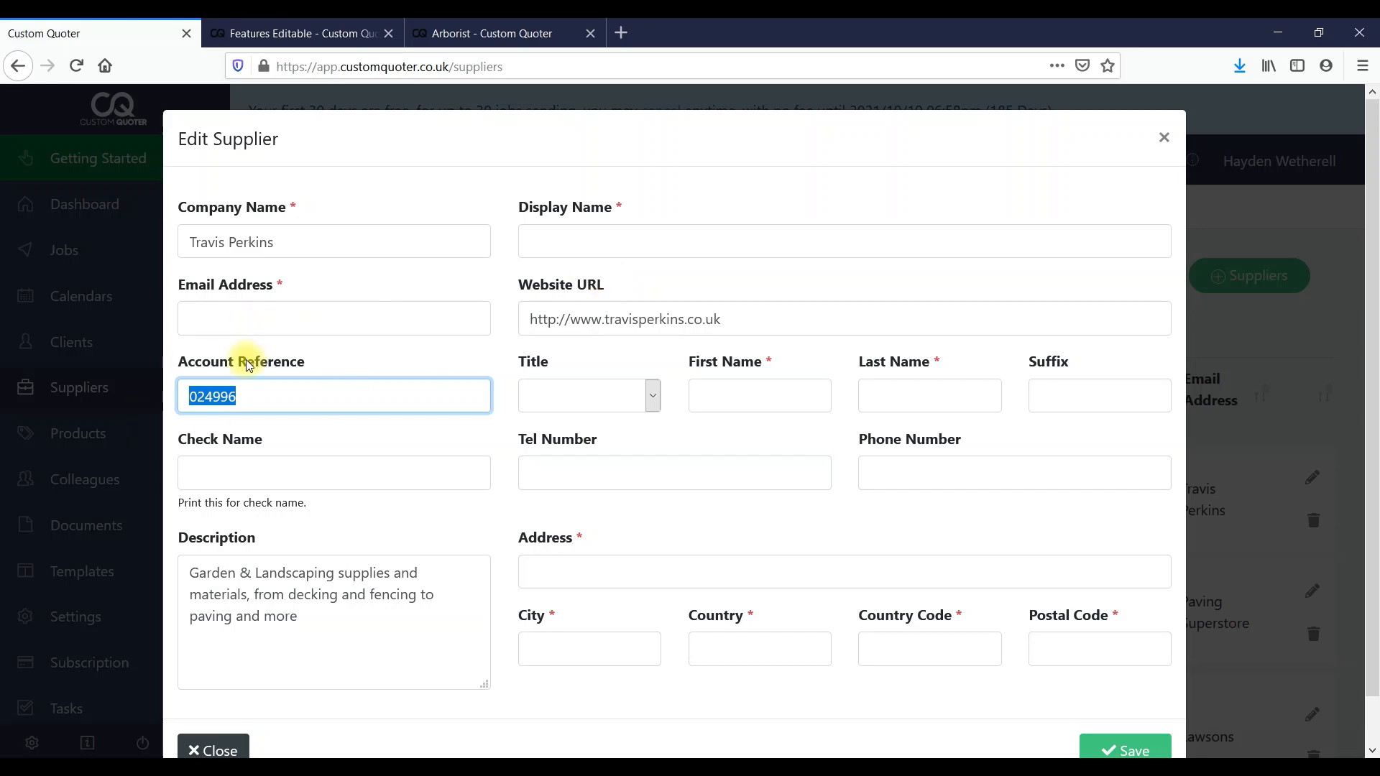
left_click(1164, 138)
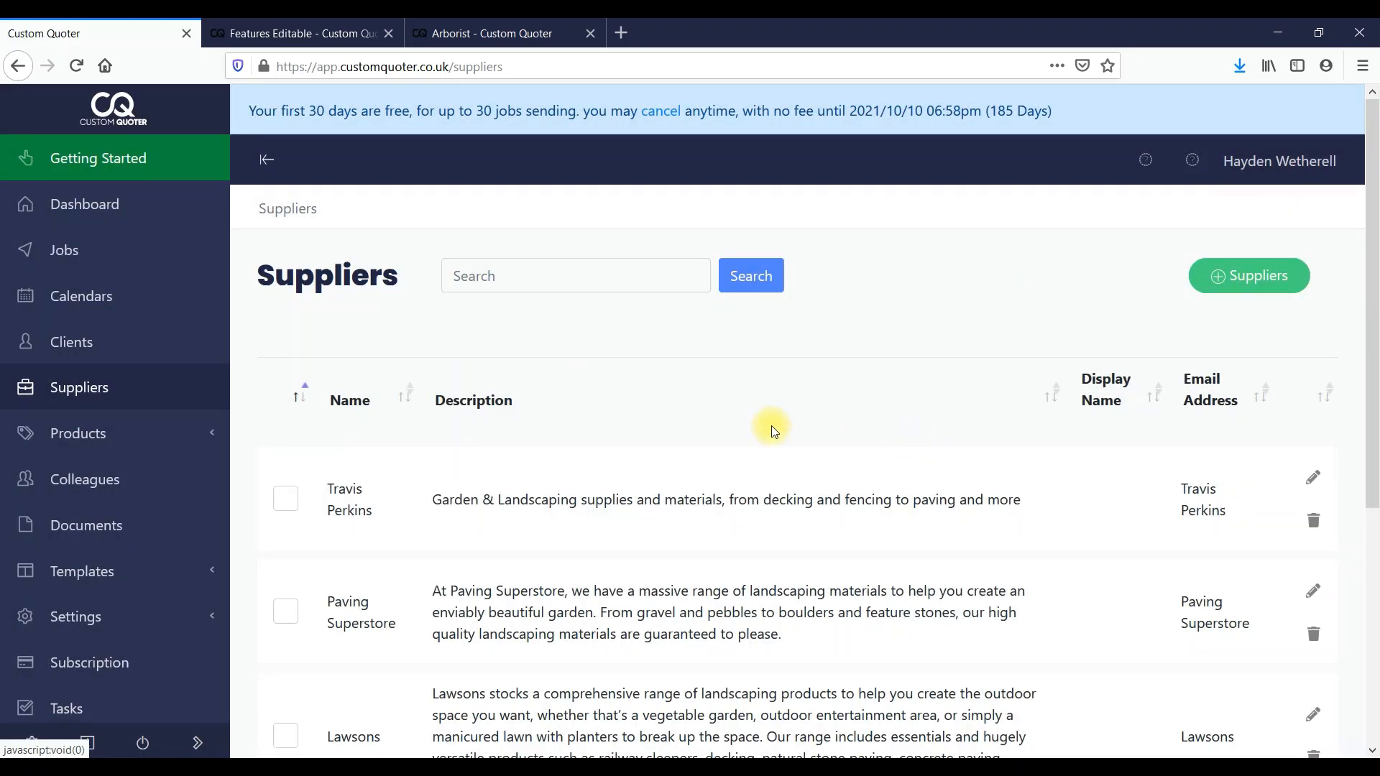
left_click_drag(1369, 237, 1370, 189)
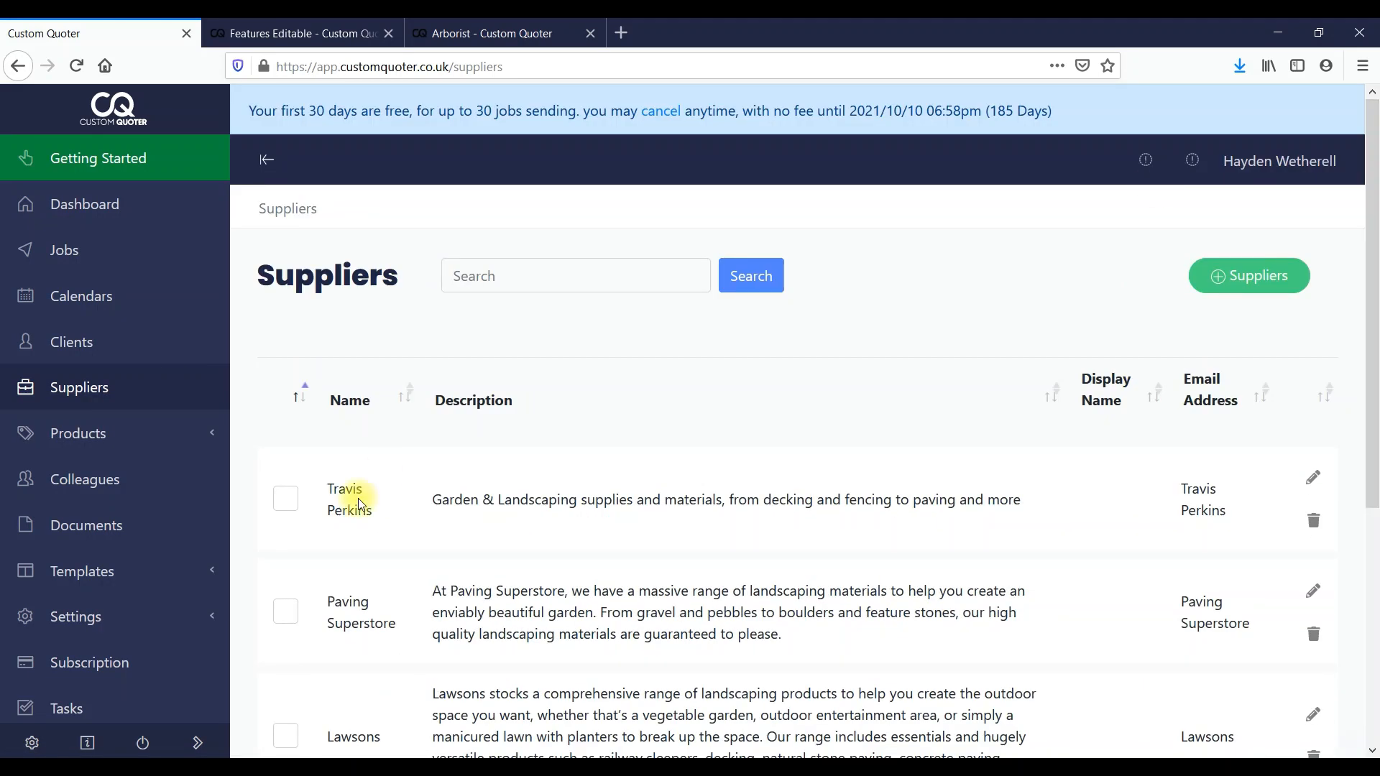
Go to the products price list and show the live products
left_click(79, 434)
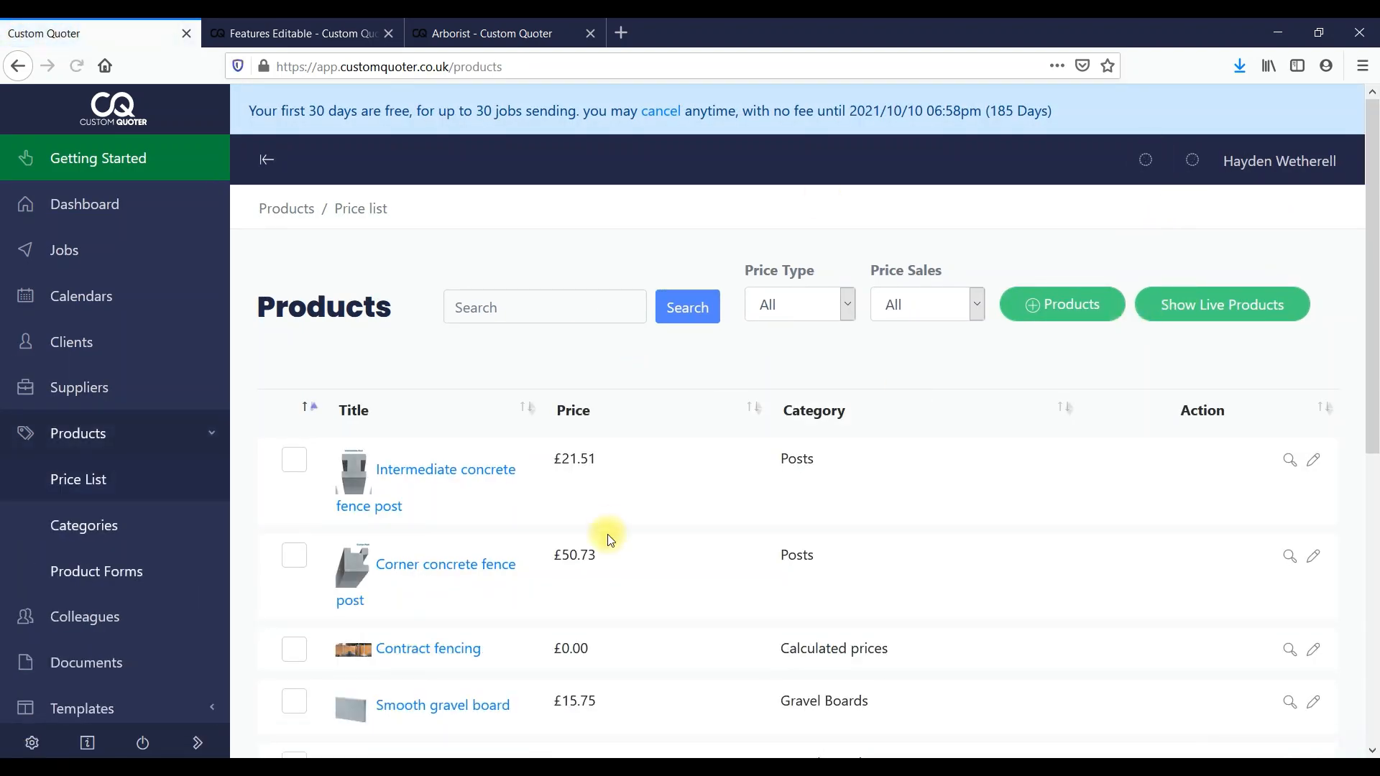
left_click(1213, 310)
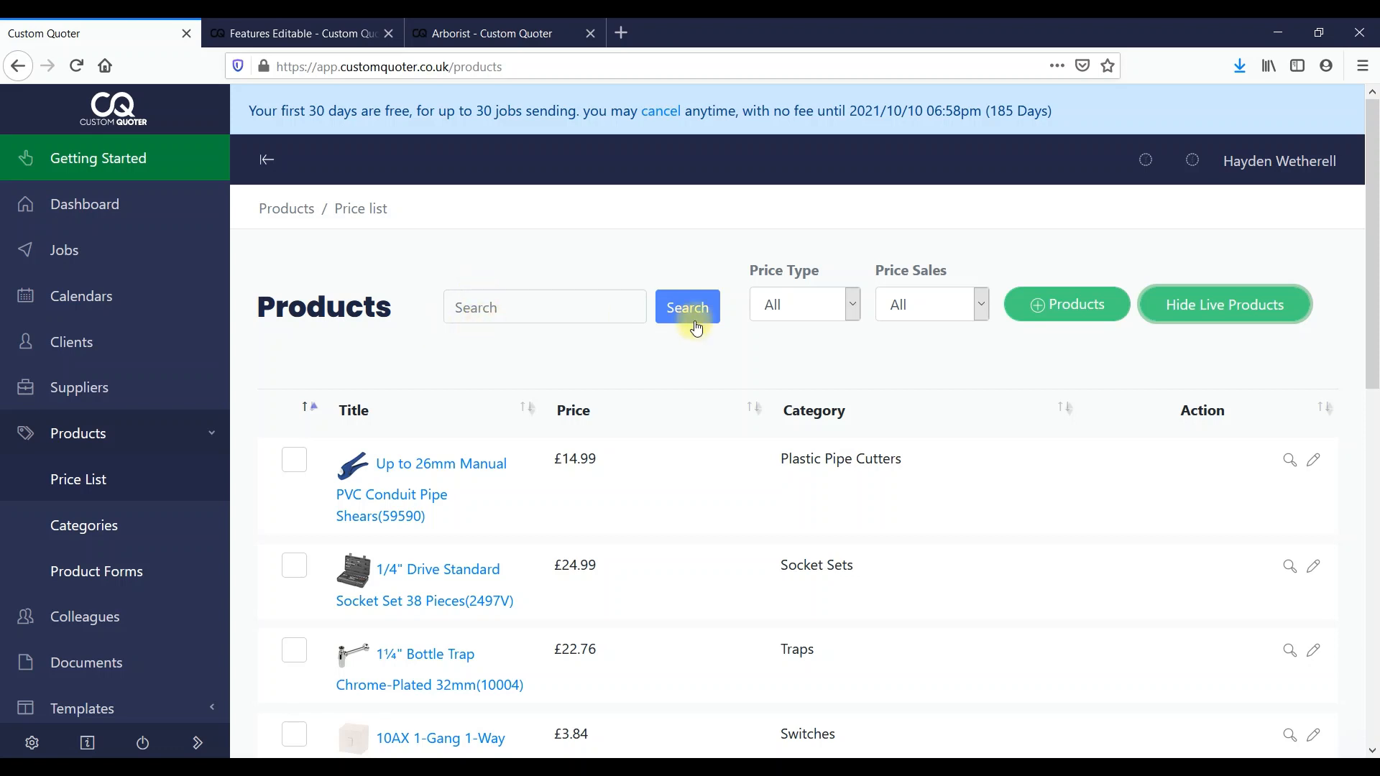
Go to the colleagues list, view the blank new-colleague form and its user level options, and close it without saving
left_click(104, 627)
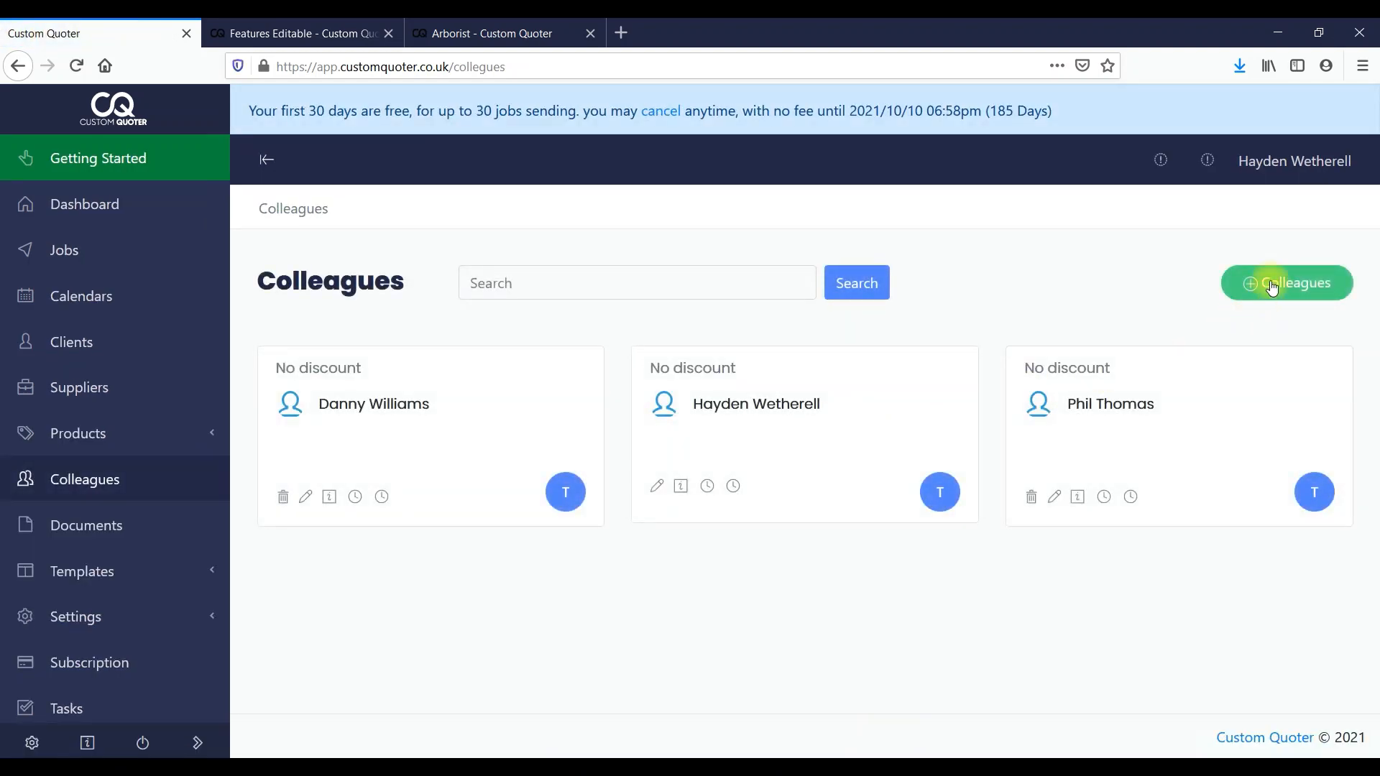
left_click(1273, 284)
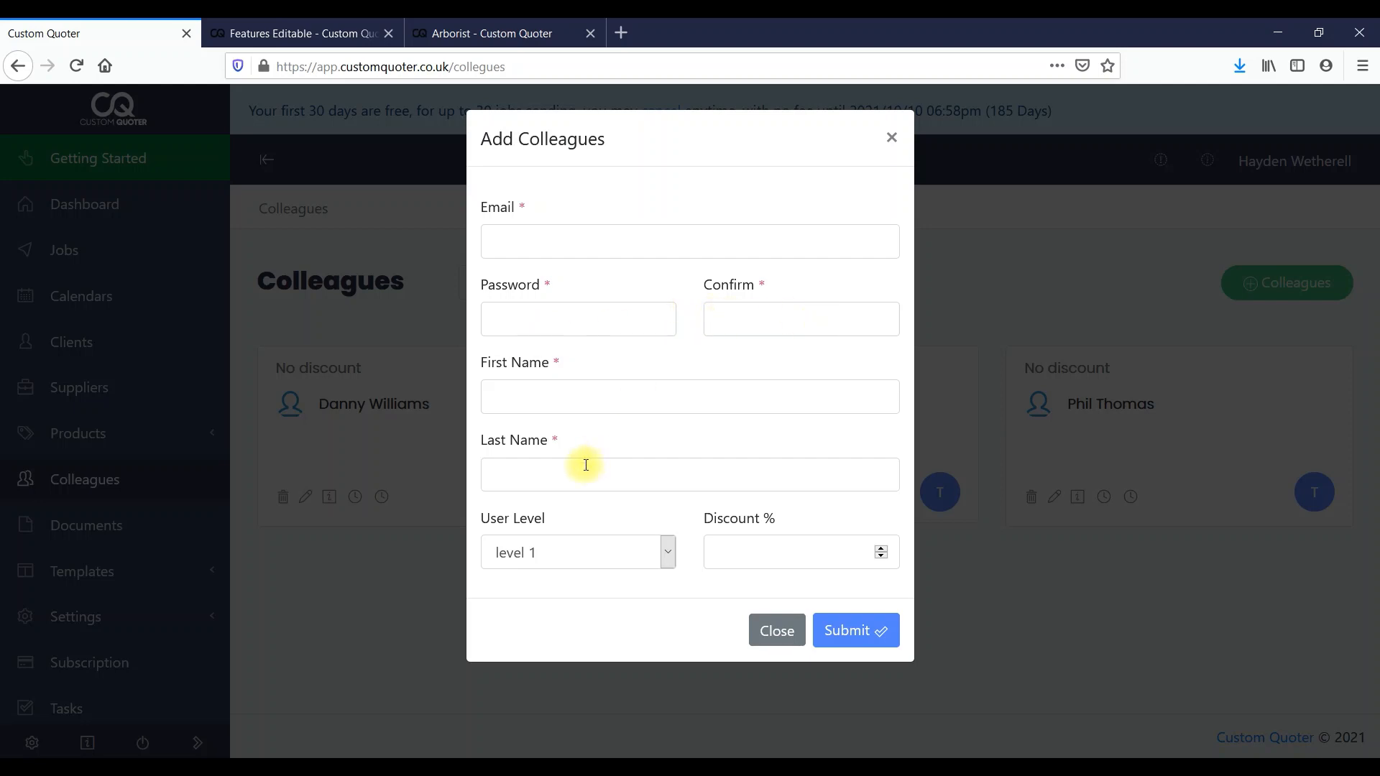
left_click(568, 555)
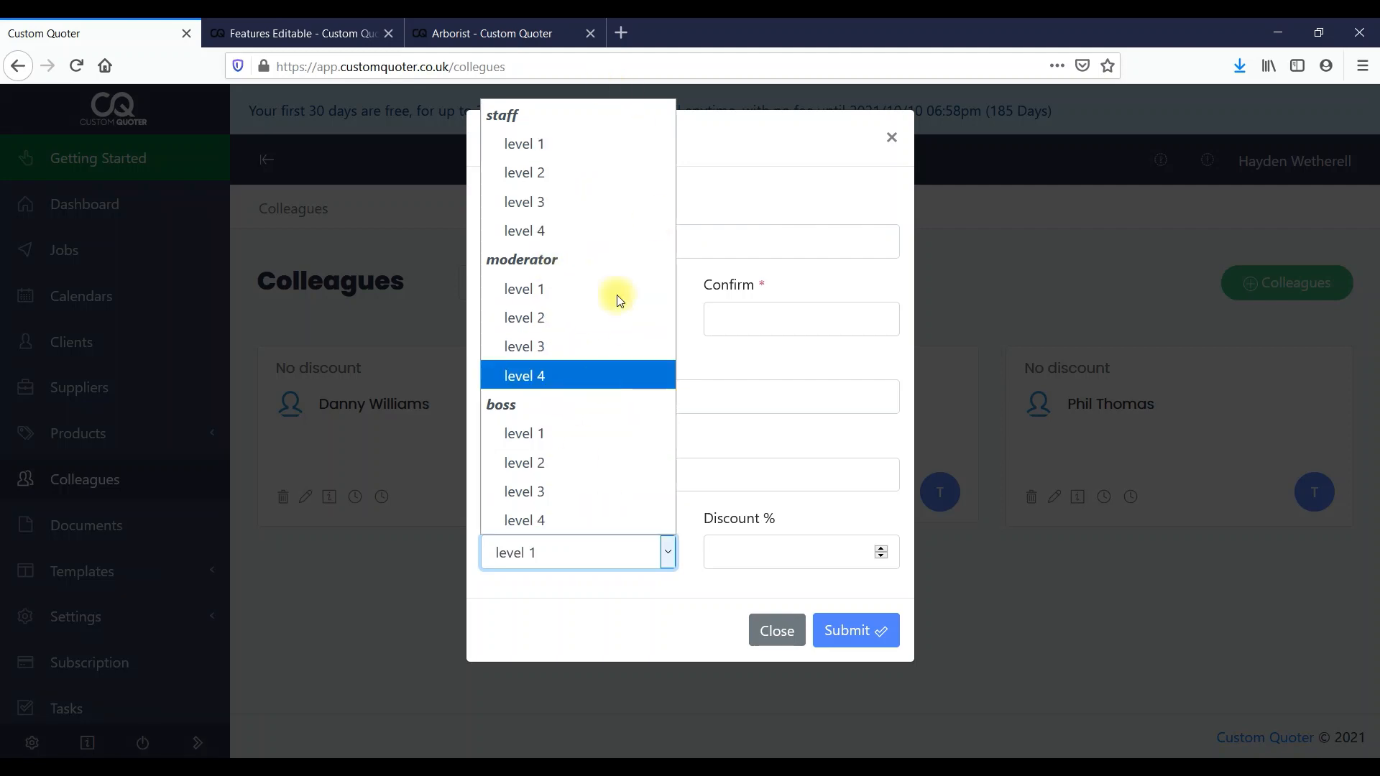
left_click(891, 141)
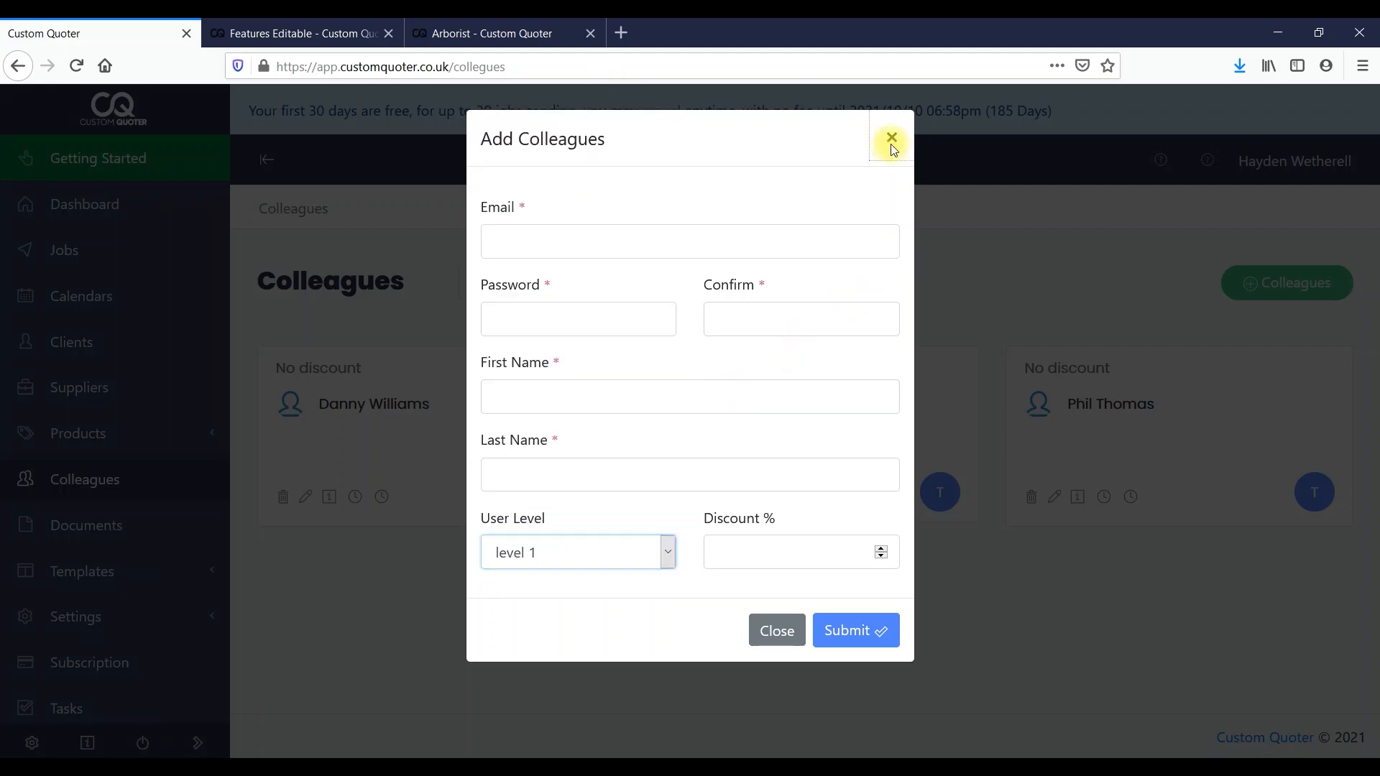
left_click(890, 141)
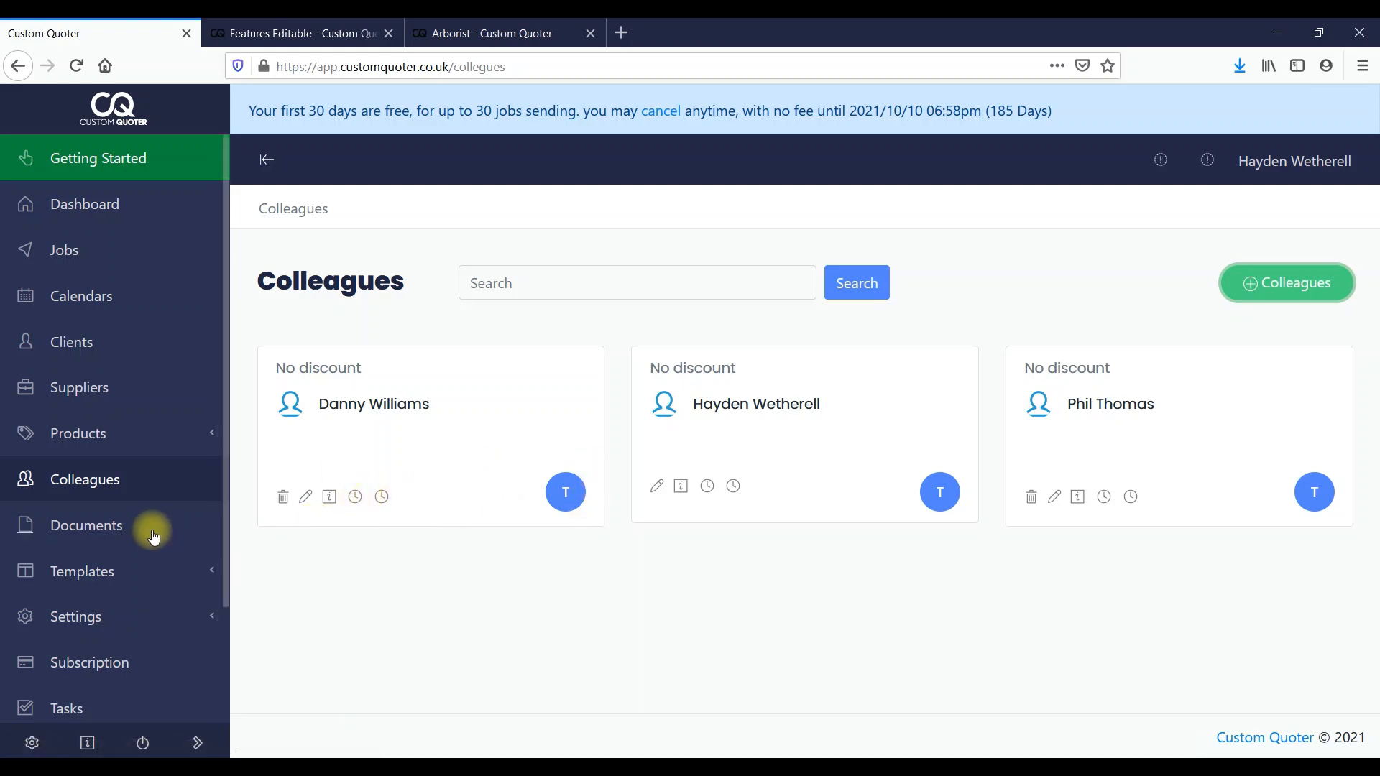
Go to the documents section, look through the documents and open HEALTH AND SAFETY POLICY
left_click(86, 529)
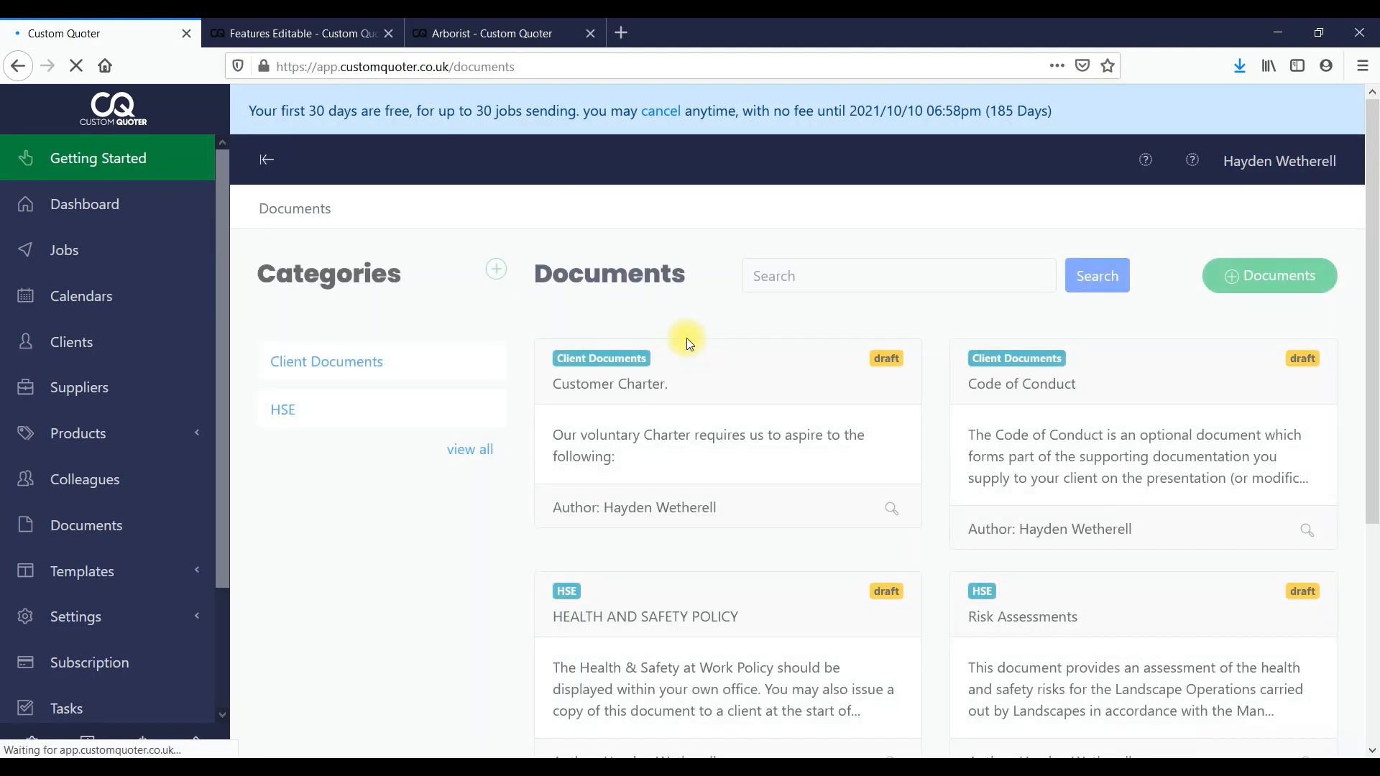
left_click_drag(1365, 215, 1376, 400)
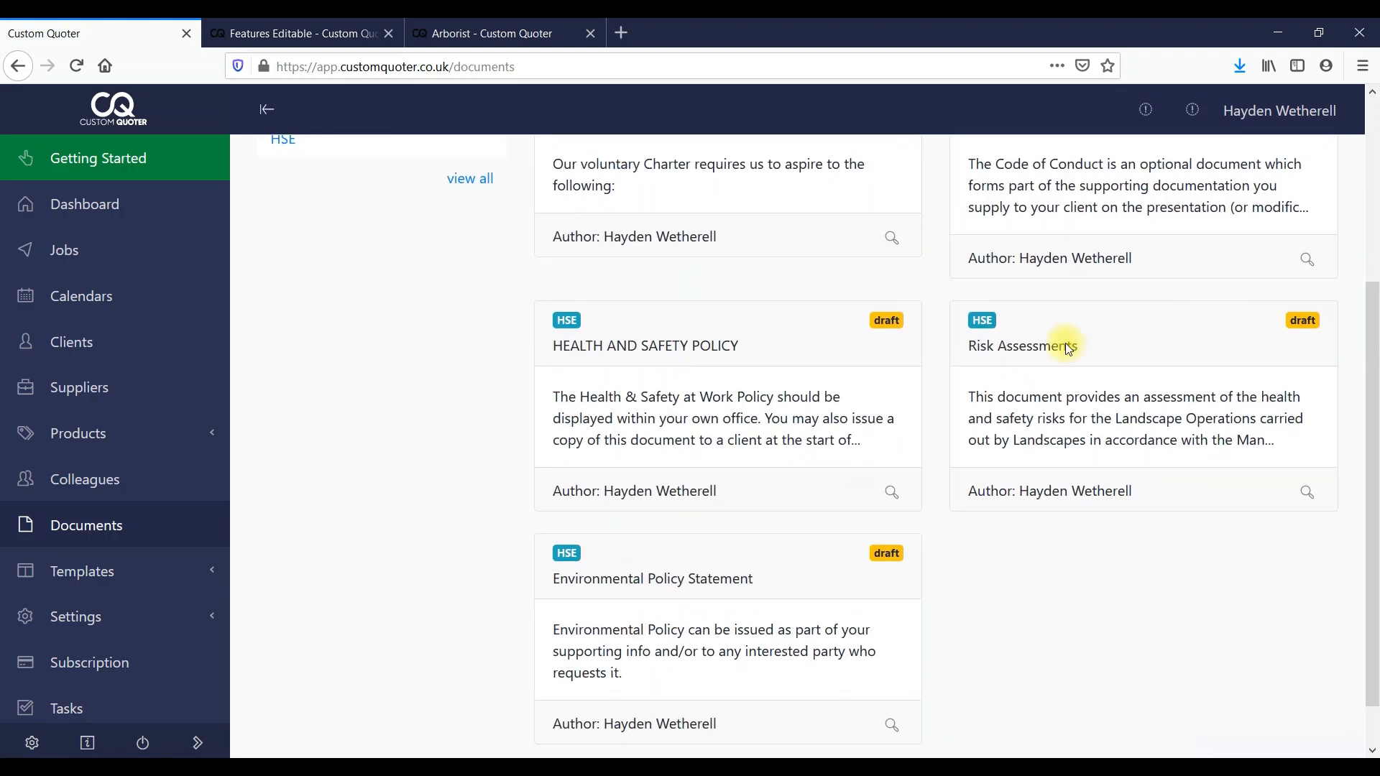
left_click(893, 494)
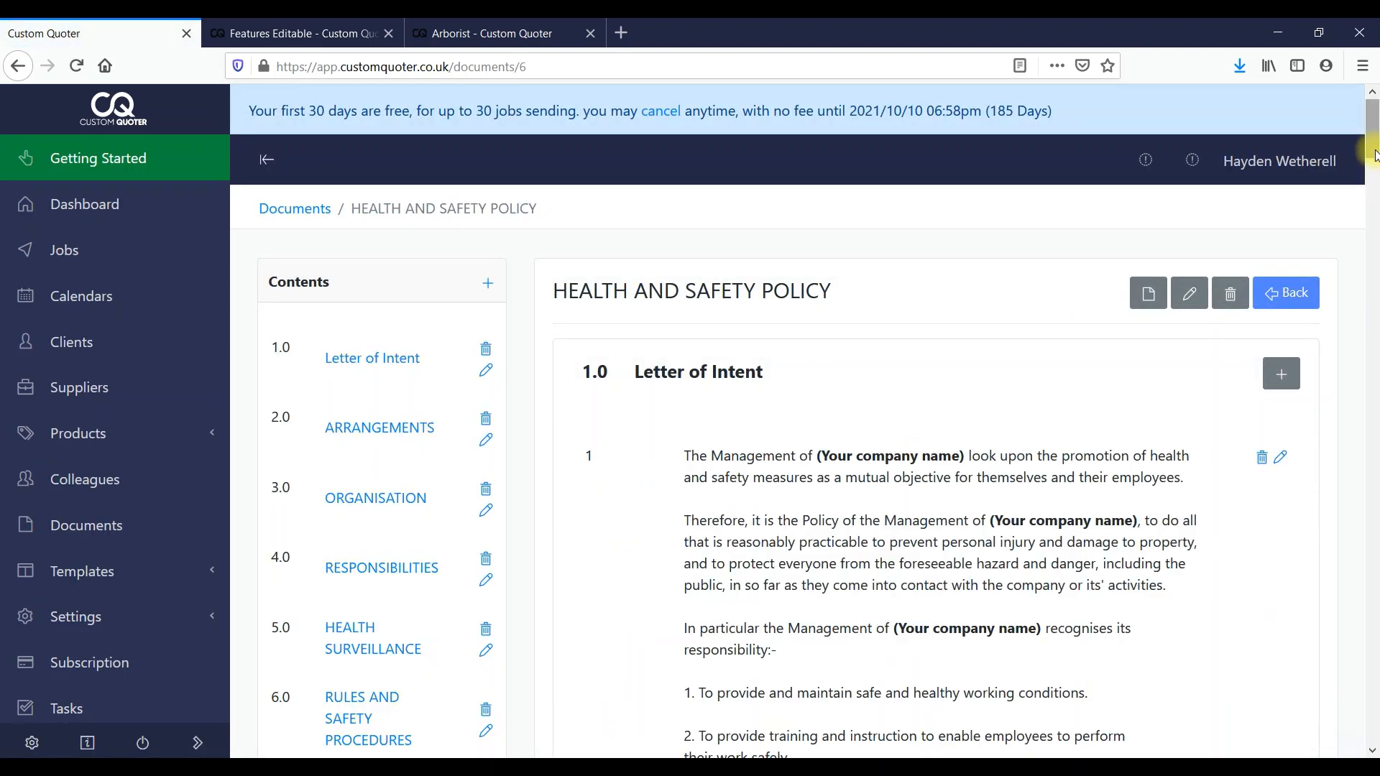
mouse_move(1373, 122)
left_mouse_down()
mouse_move(1374, 277)
mouse_move(1372, 107)
left_mouse_up()
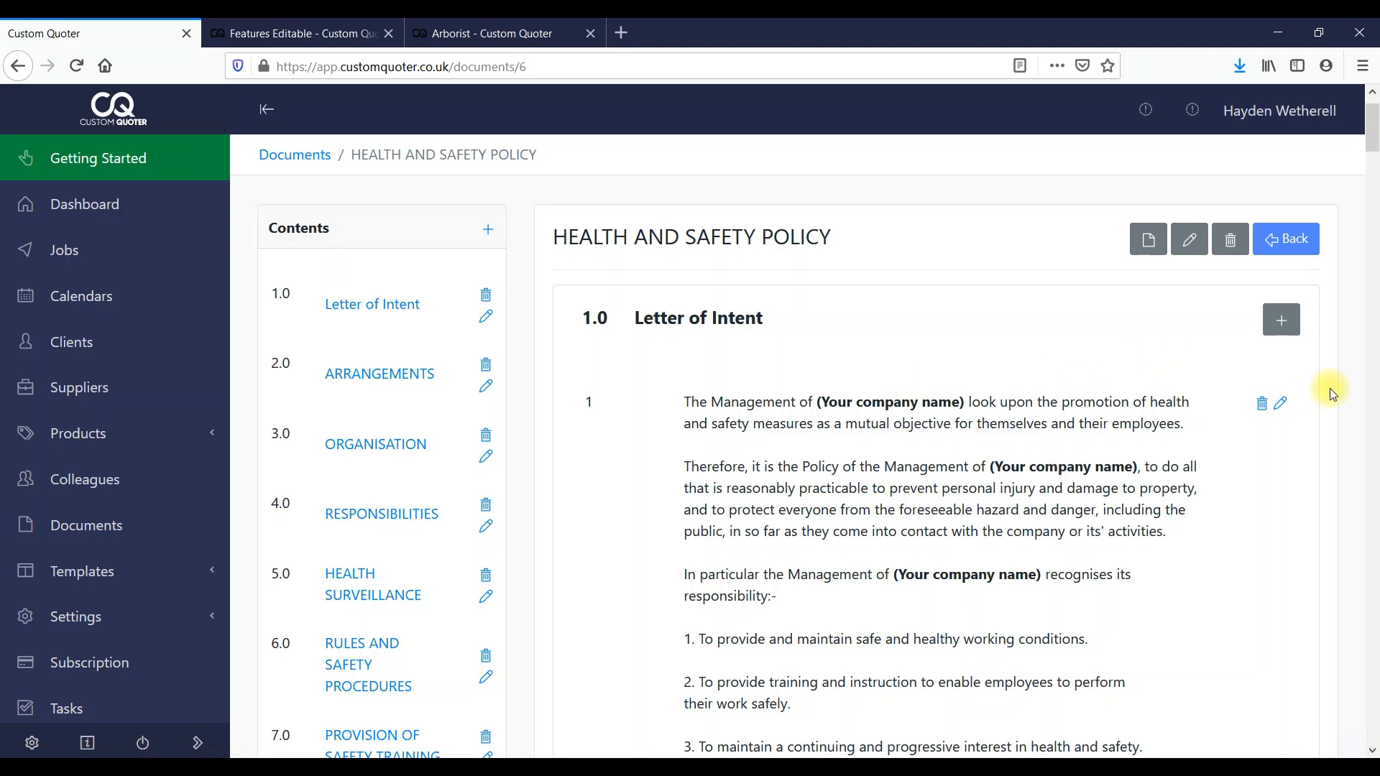
View paragraph 1 of the Letter of Intent in its editor, check the company name placeholder and close without saving
left_click(1282, 401)
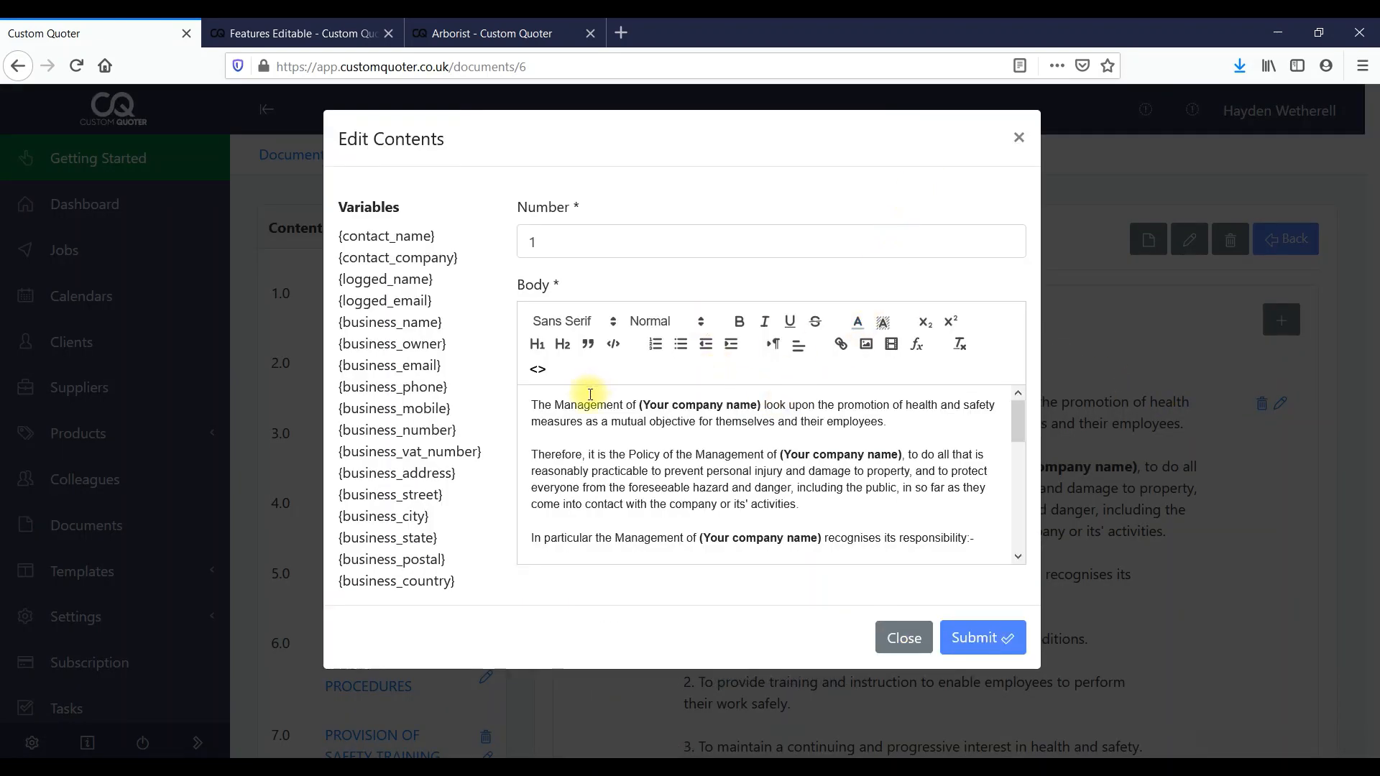
left_click_drag(649, 403, 728, 399)
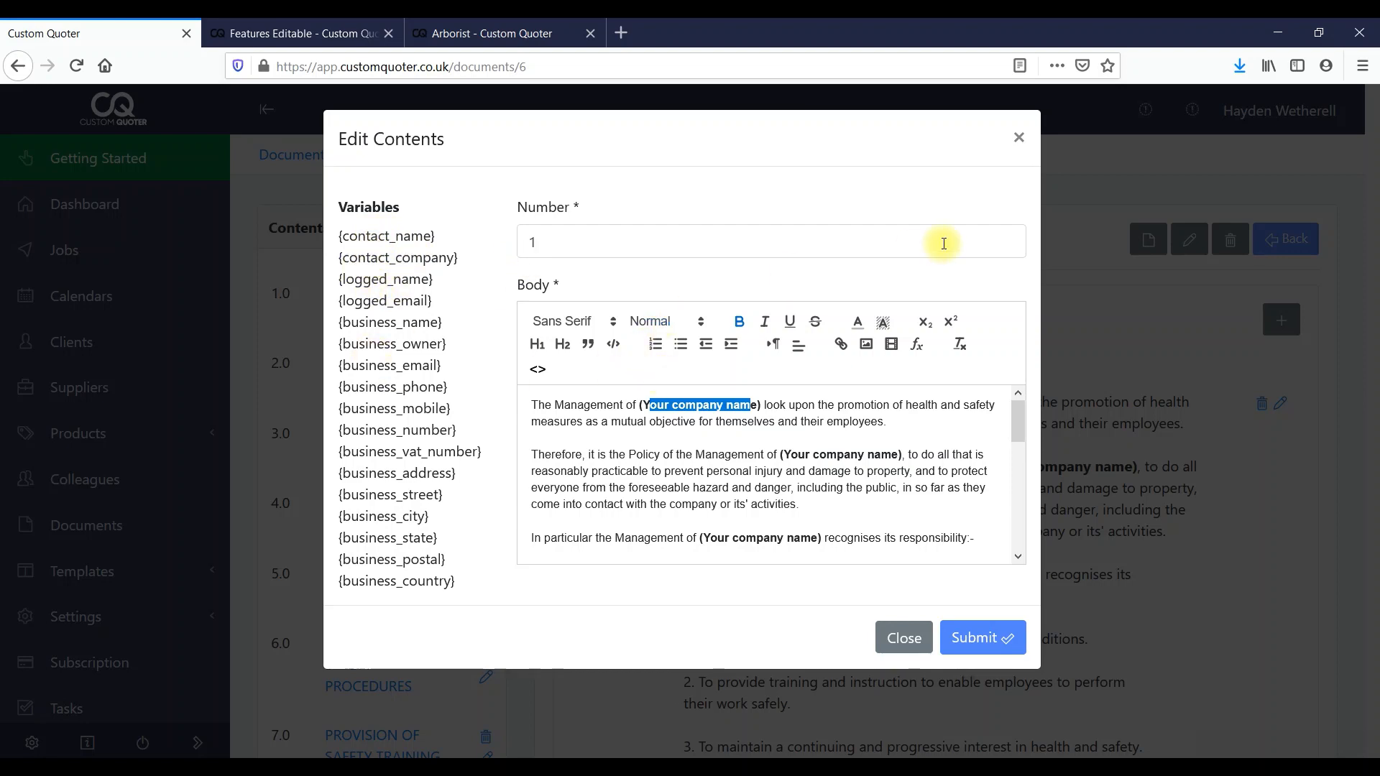
left_click(1019, 143)
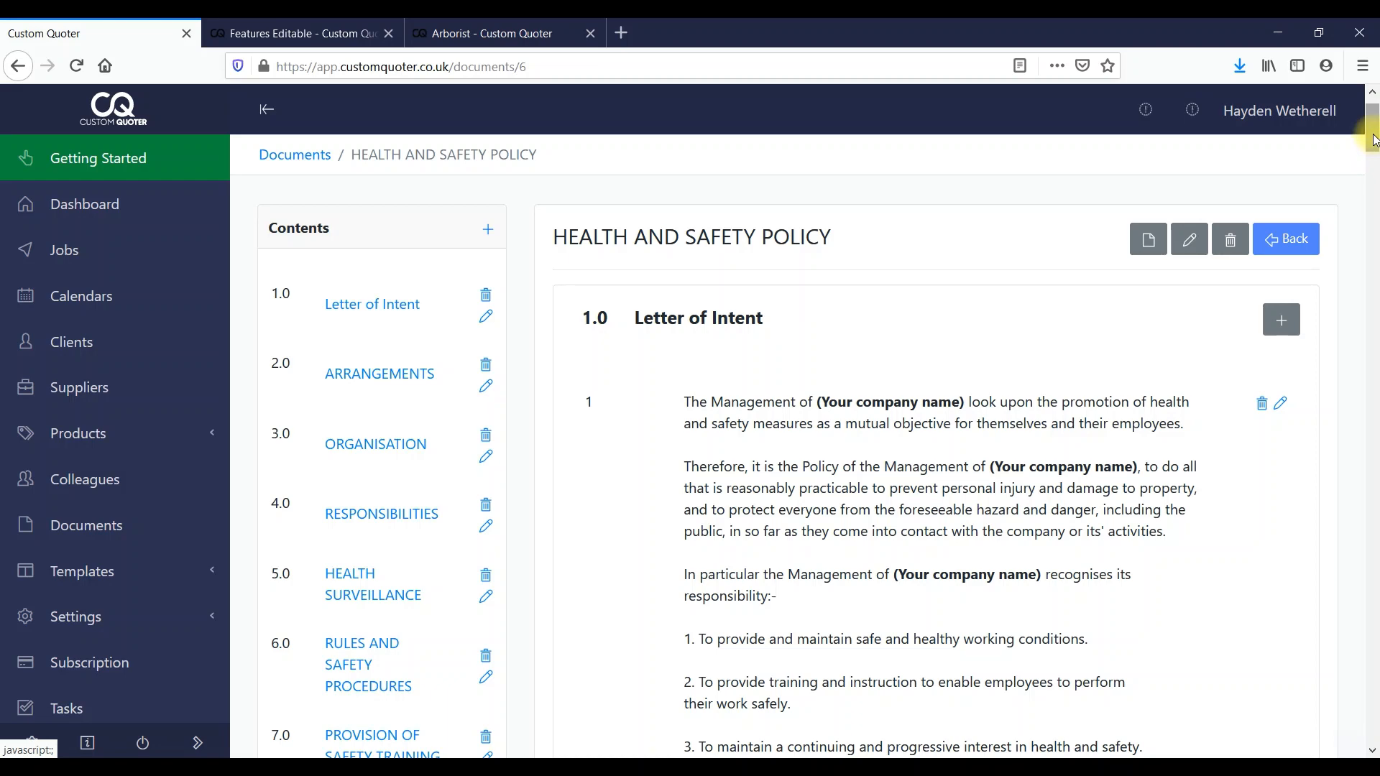
Add a paragraph reading "add a section here" to section 1.0 Letter of Intent
mouse_move(1372, 140)
left_mouse_down()
mouse_move(1373, 189)
mouse_move(1372, 142)
left_mouse_up()
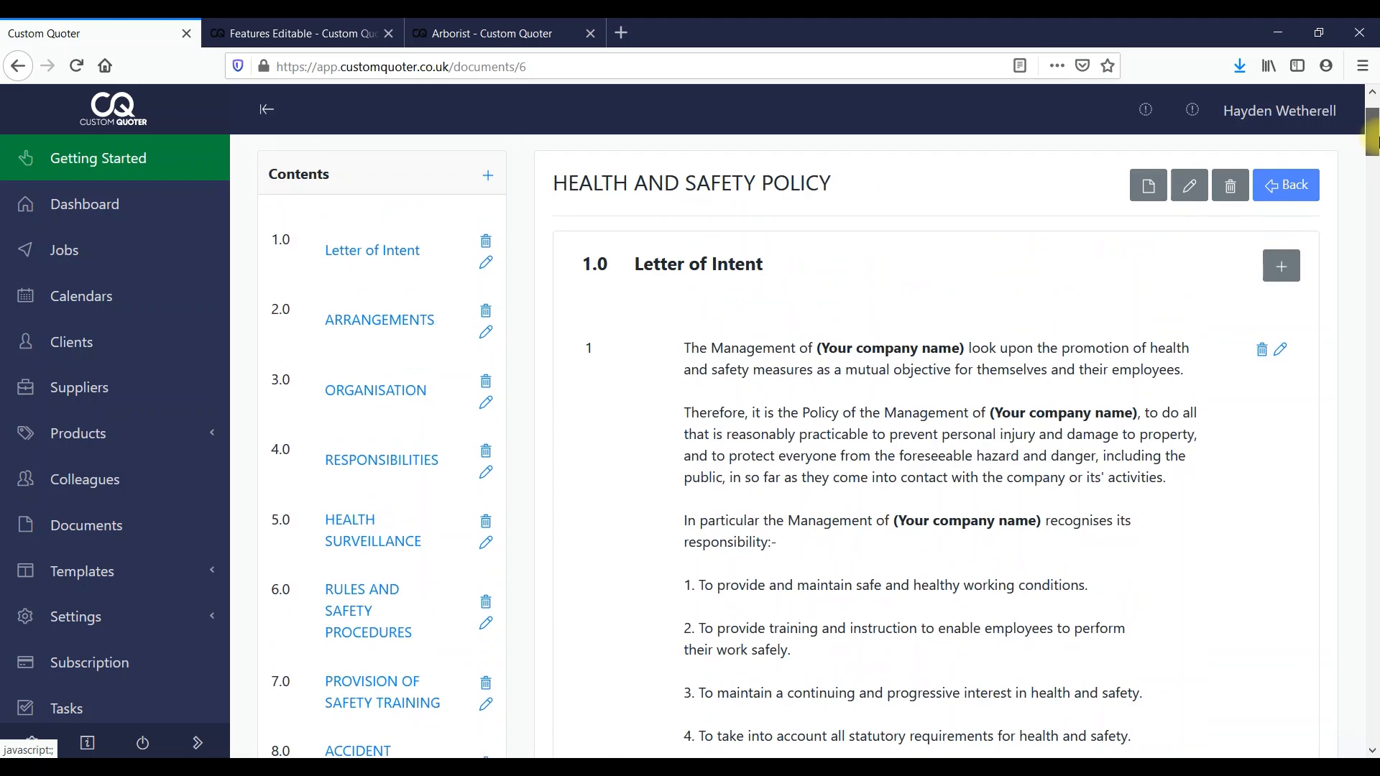
left_click(1283, 284)
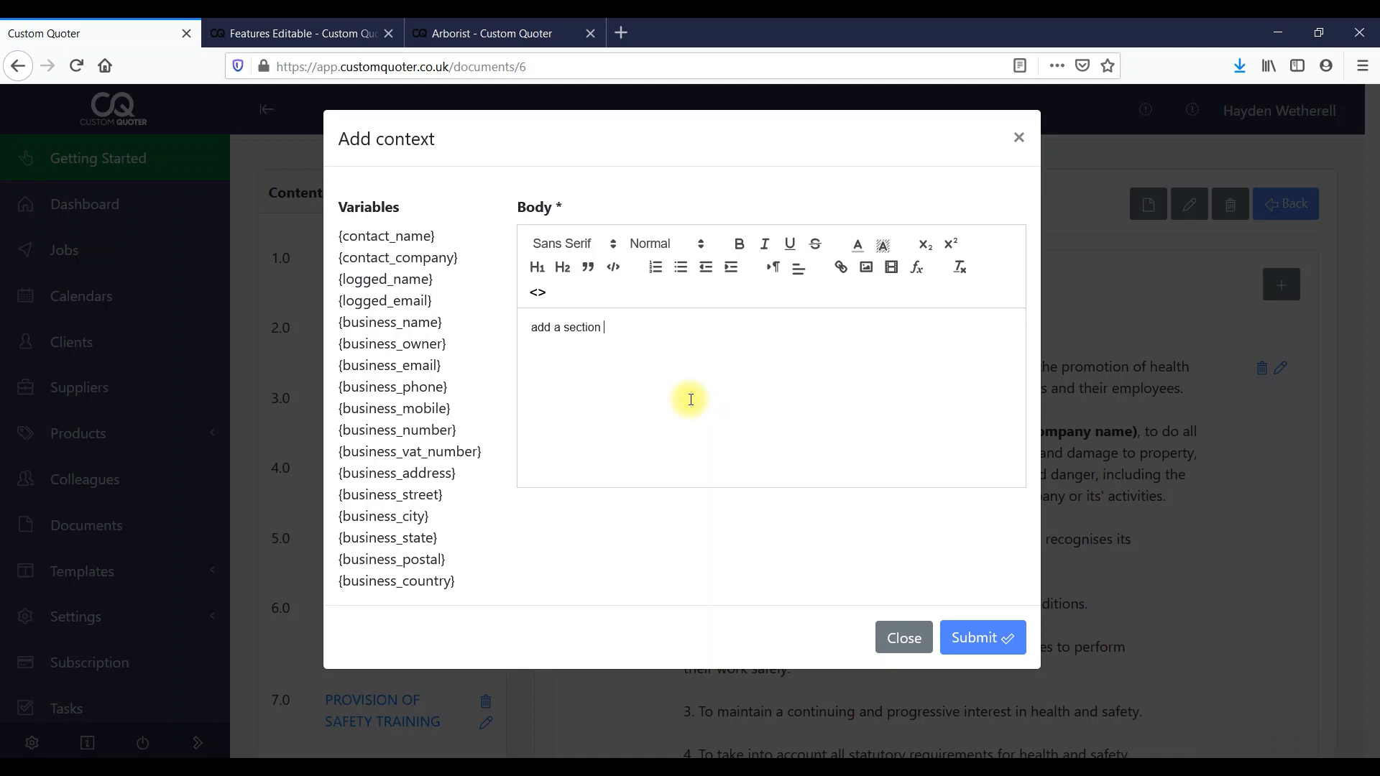
type("e")
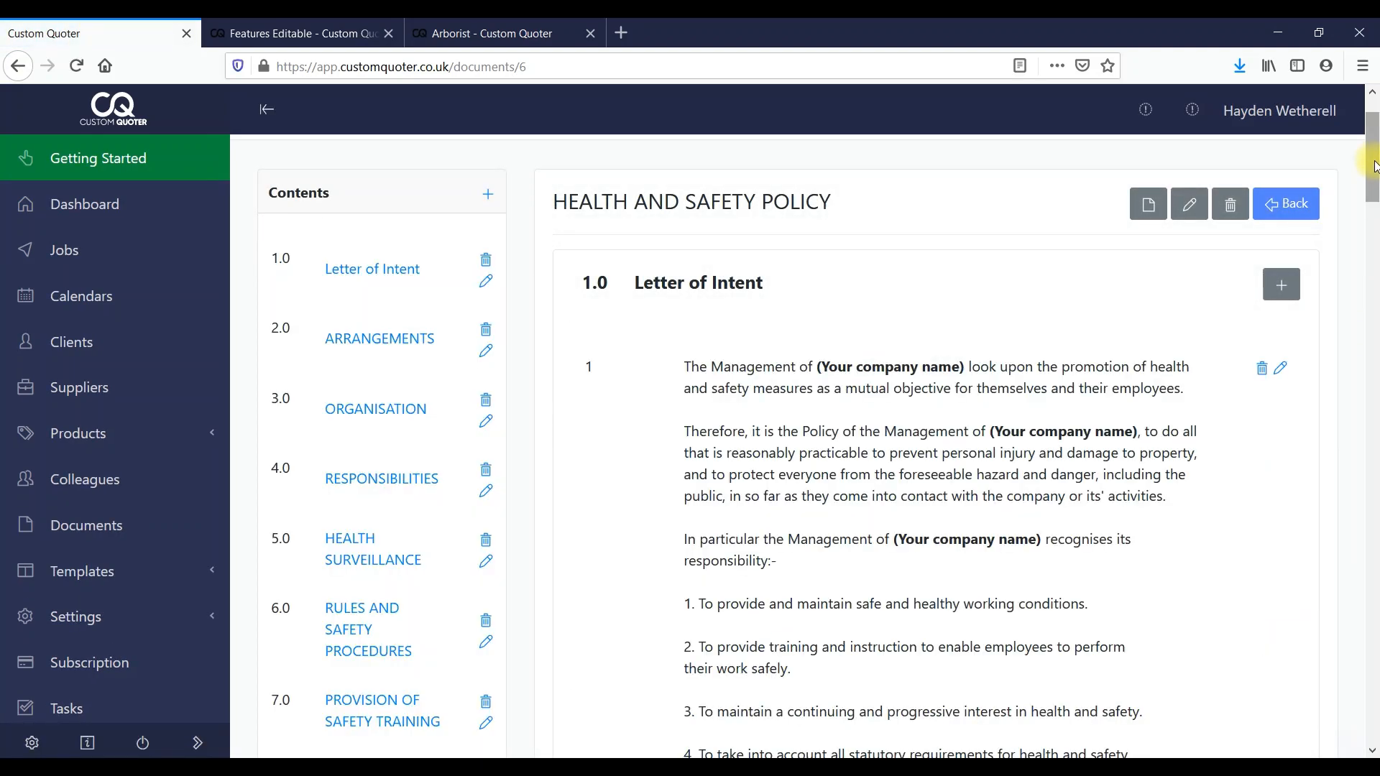
Delete the "add a section here" paragraph from section 1.0 Letter of Intent and confirm the deletion
scroll(1374, 178, "down", 8)
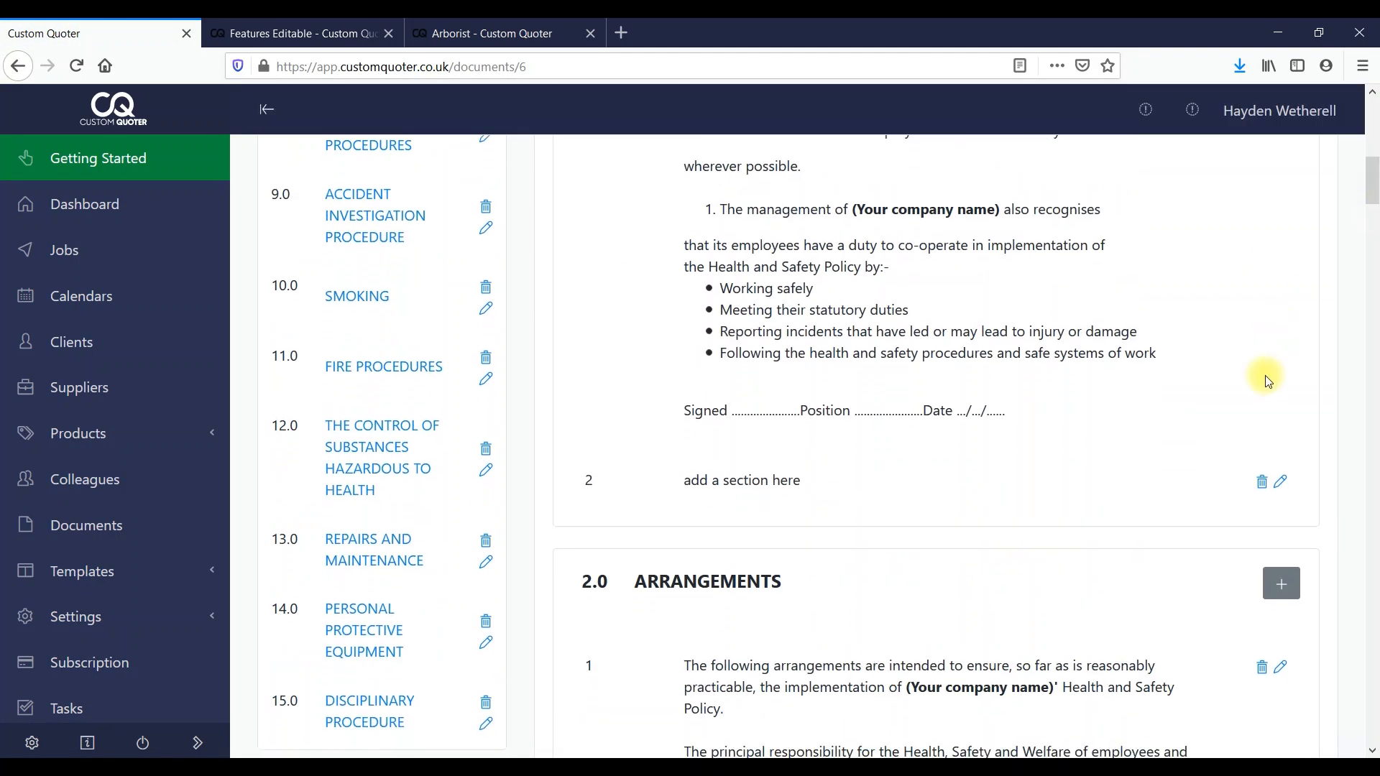
left_click(1265, 486)
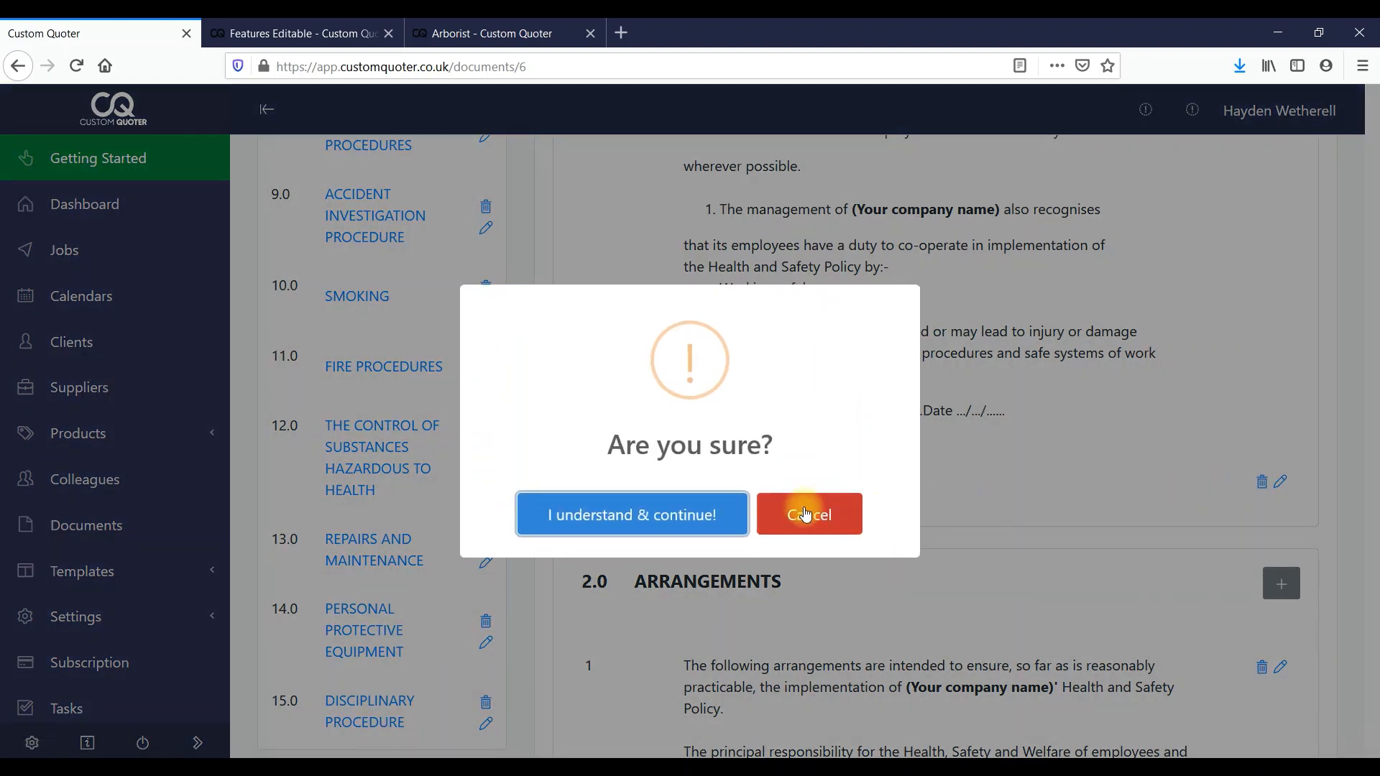
left_click(721, 512)
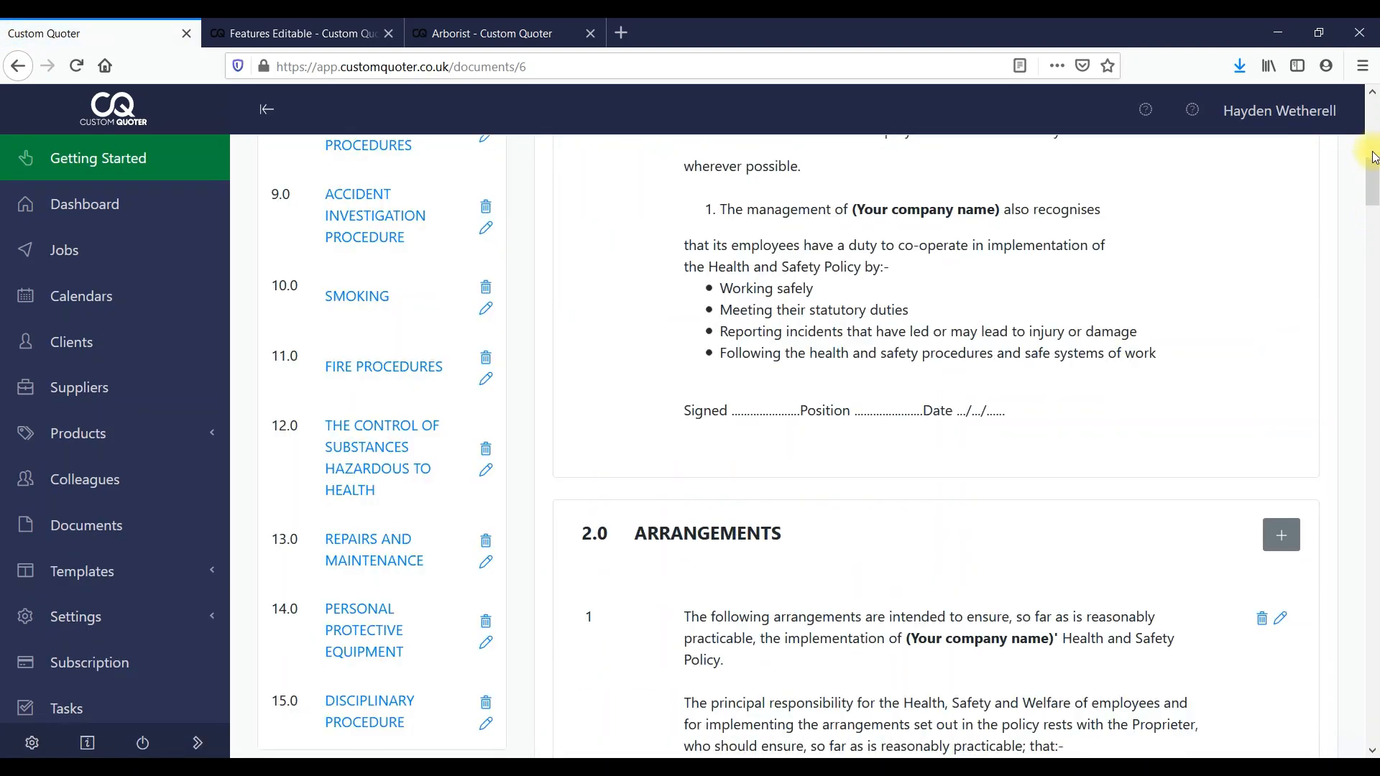
View the form for adding a contents section to the policy, check its type options and close it without saving
mouse_move(1371, 188)
left_mouse_down()
mouse_move(1372, 425)
mouse_move(1376, 209)
left_mouse_up()
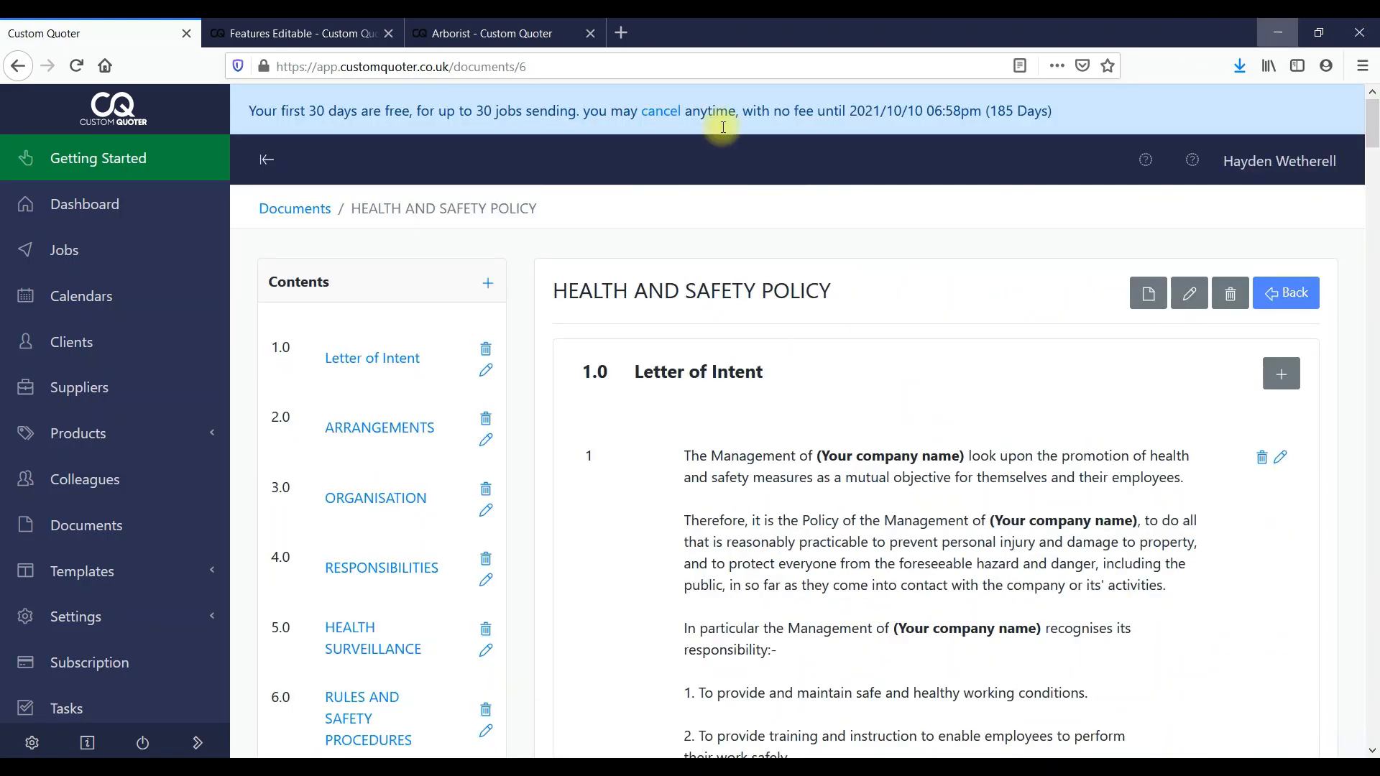
left_click(488, 278)
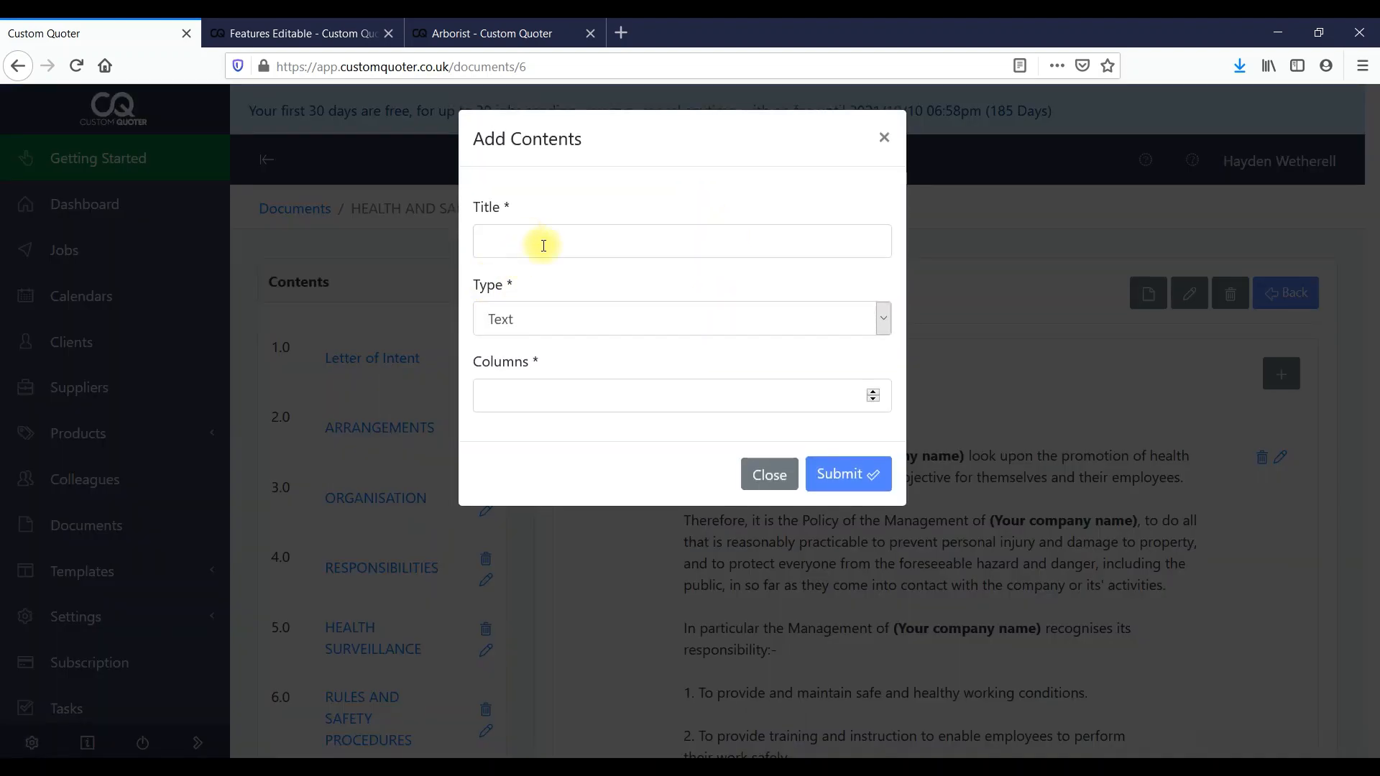
left_click(584, 319)
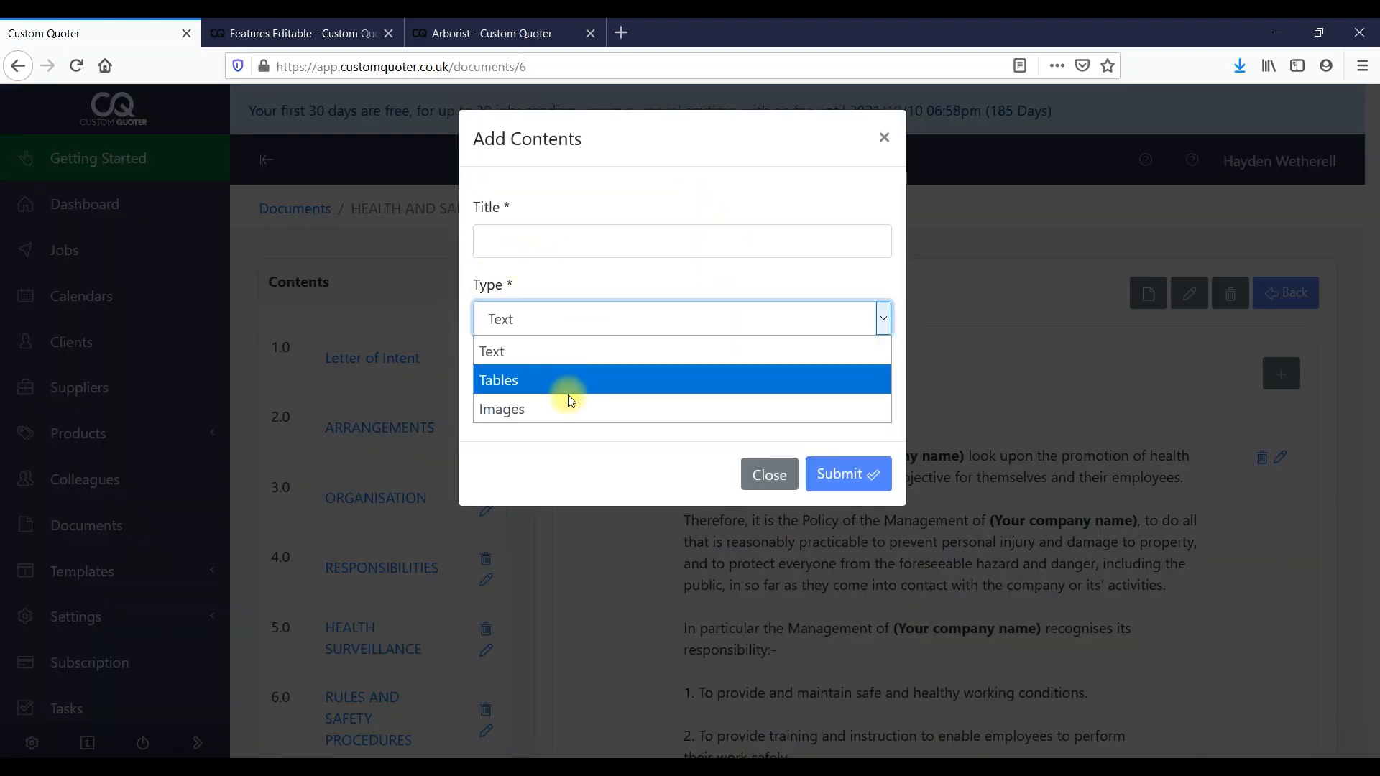
left_click(885, 137)
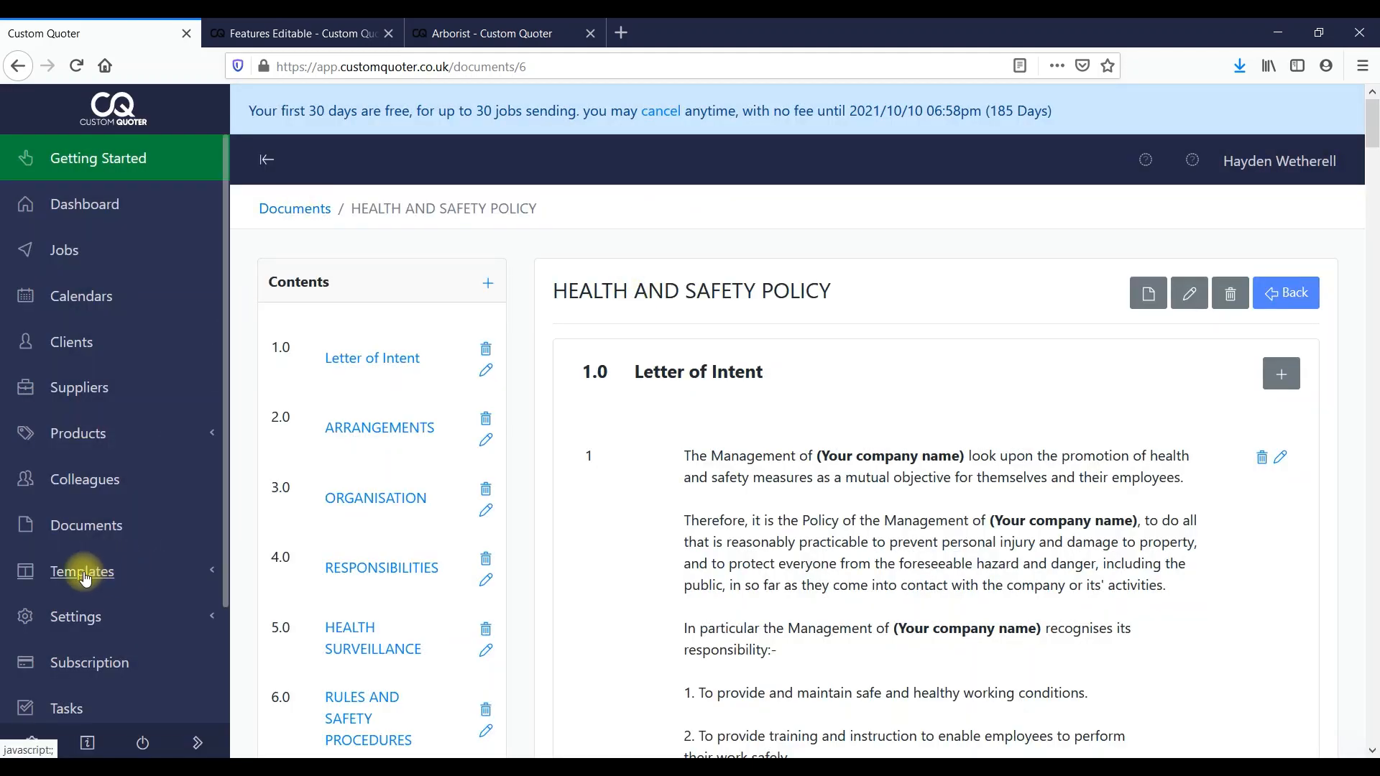
Go to the email templates and examine the available variables, the email subject and the {quote_type} variable in the message body
left_click(84, 575)
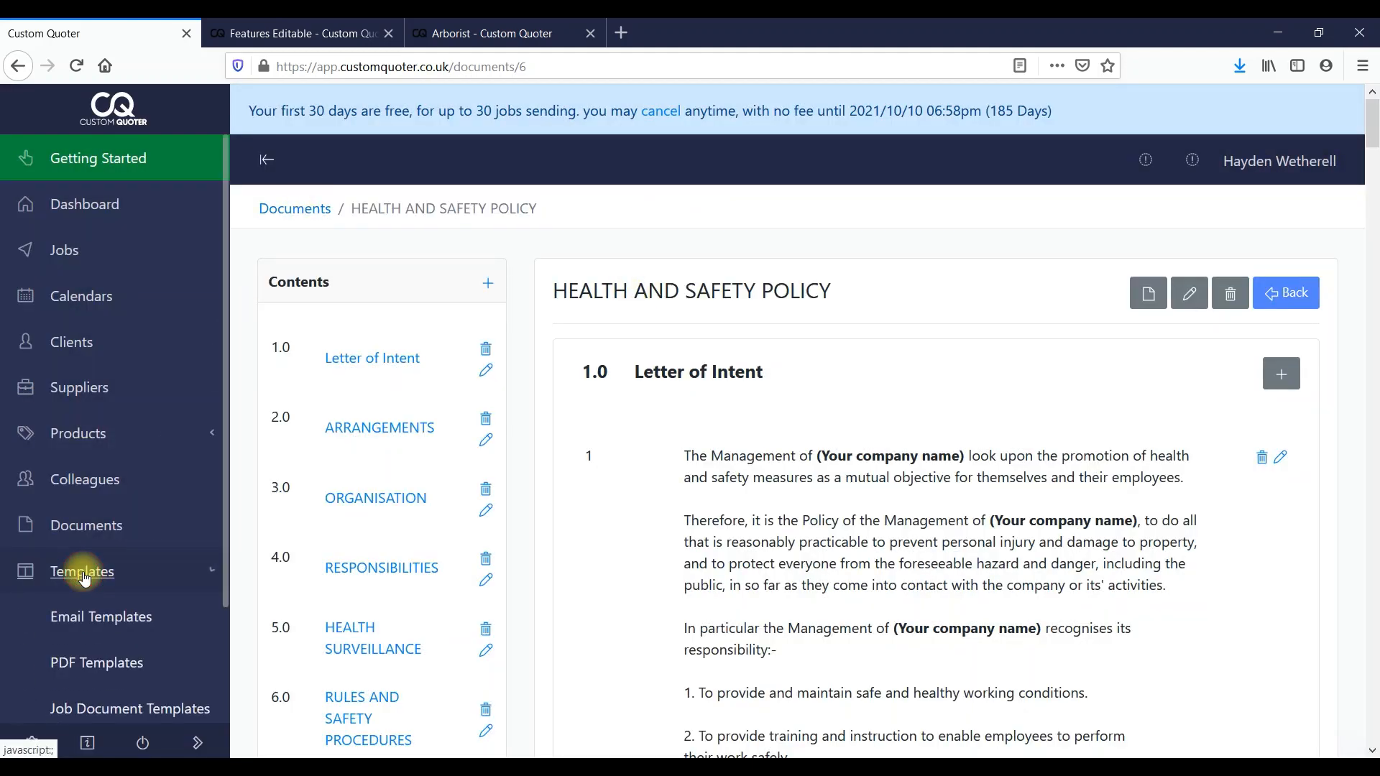
left_click(92, 615)
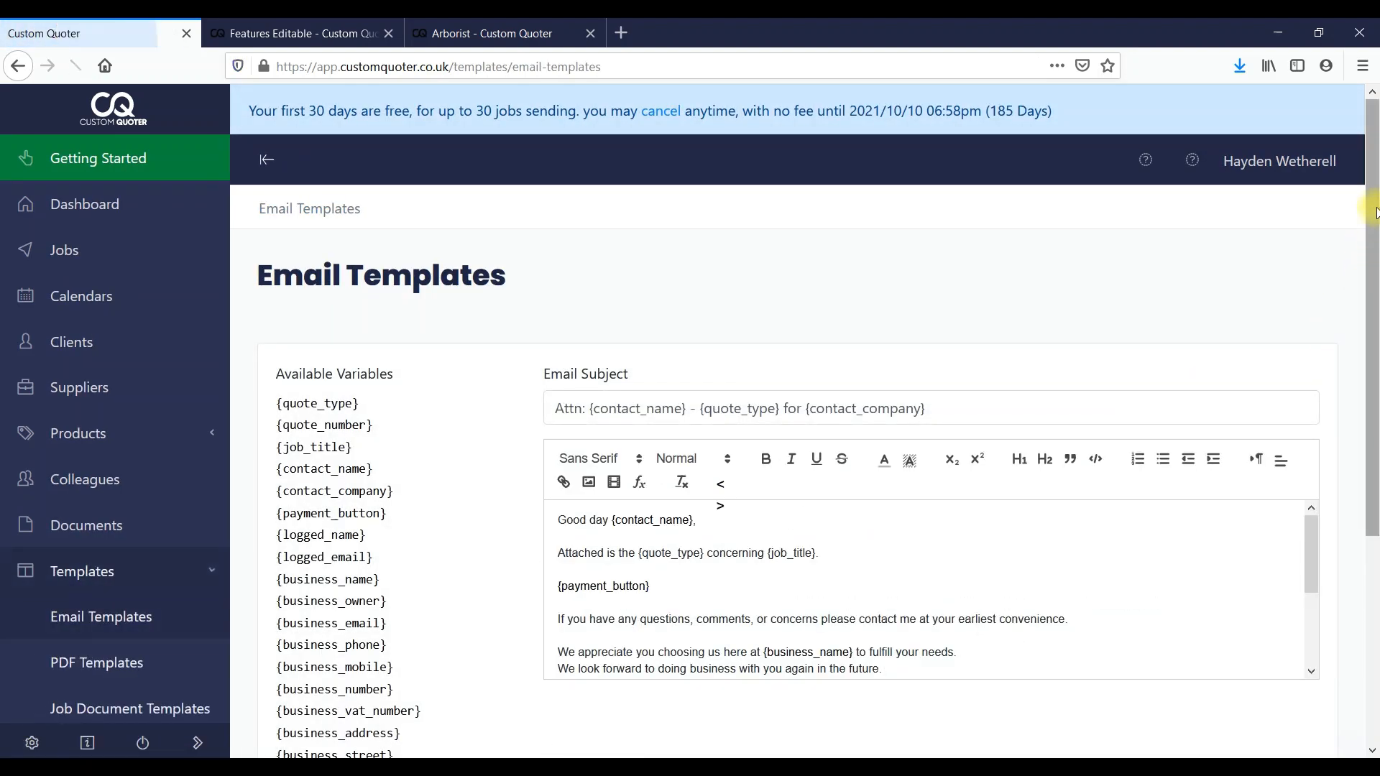
scroll(1373, 204, "down", 2)
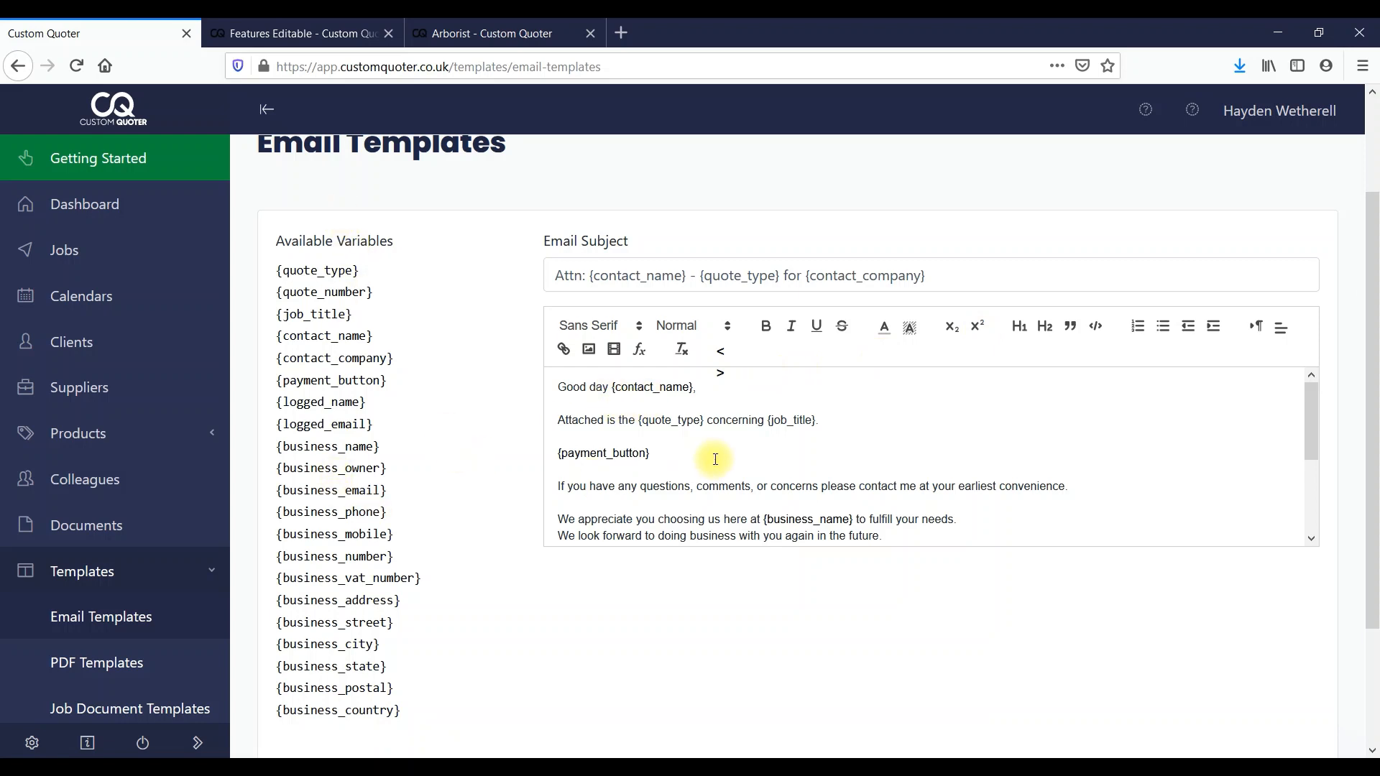
left_click_drag(639, 421, 689, 423)
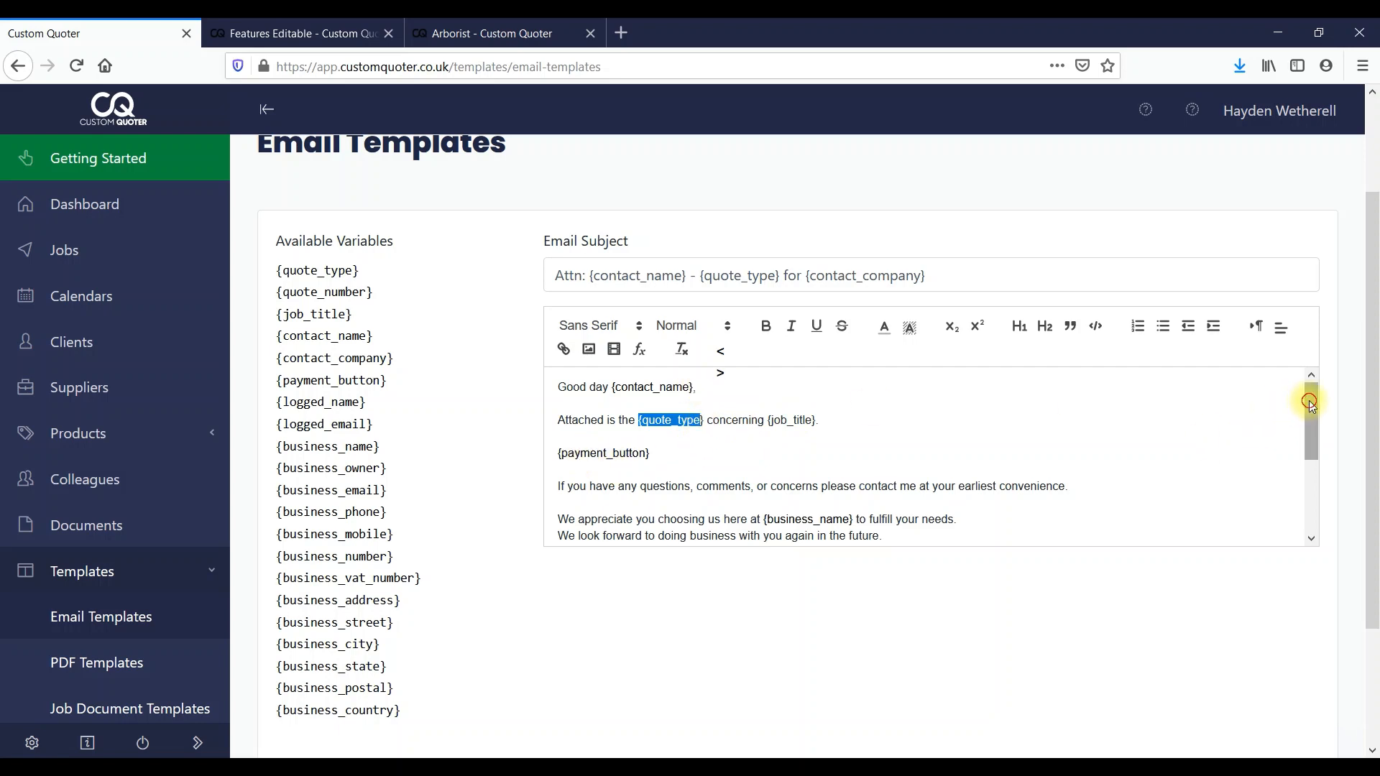
left_click_drag(1310, 405, 1307, 346)
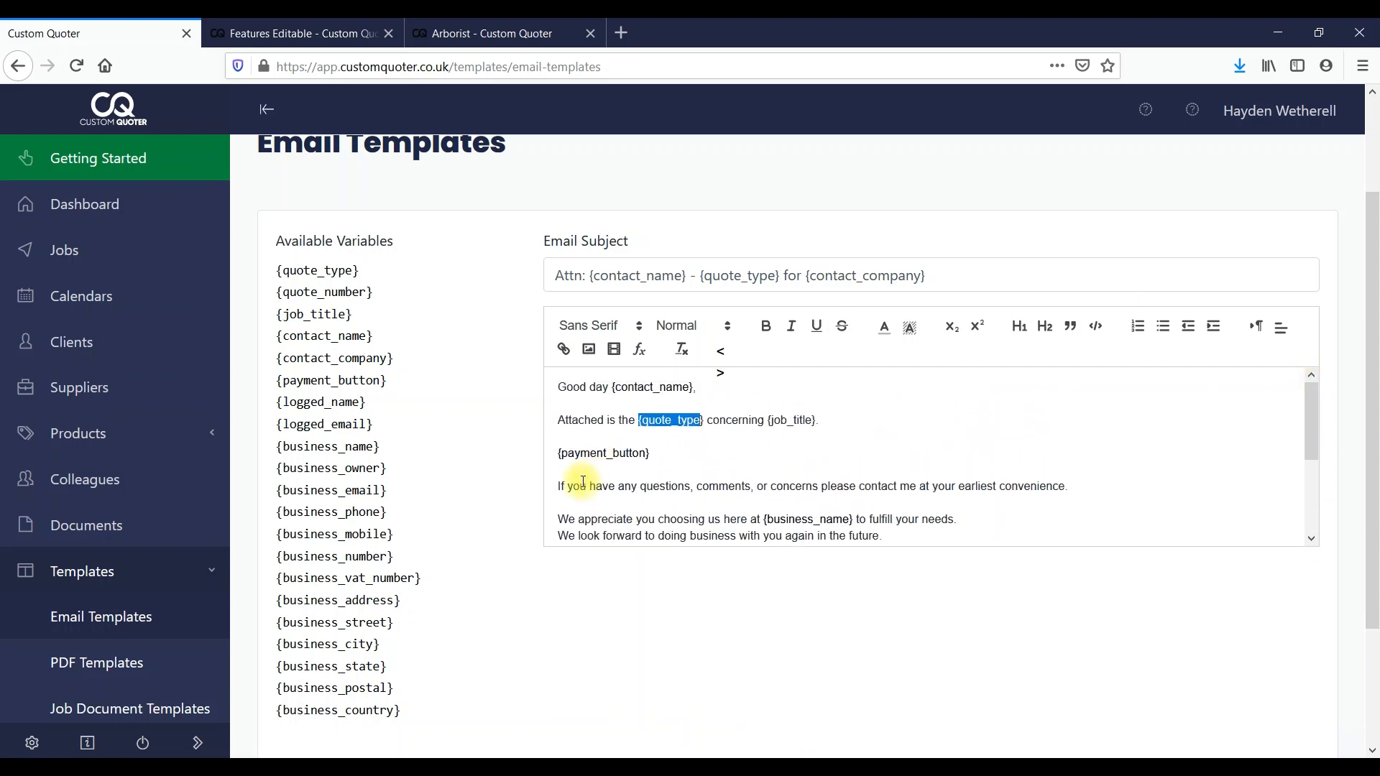
Check the available PDF template formats, and open a job document template to examine its content sections and inputs
left_click(72, 665)
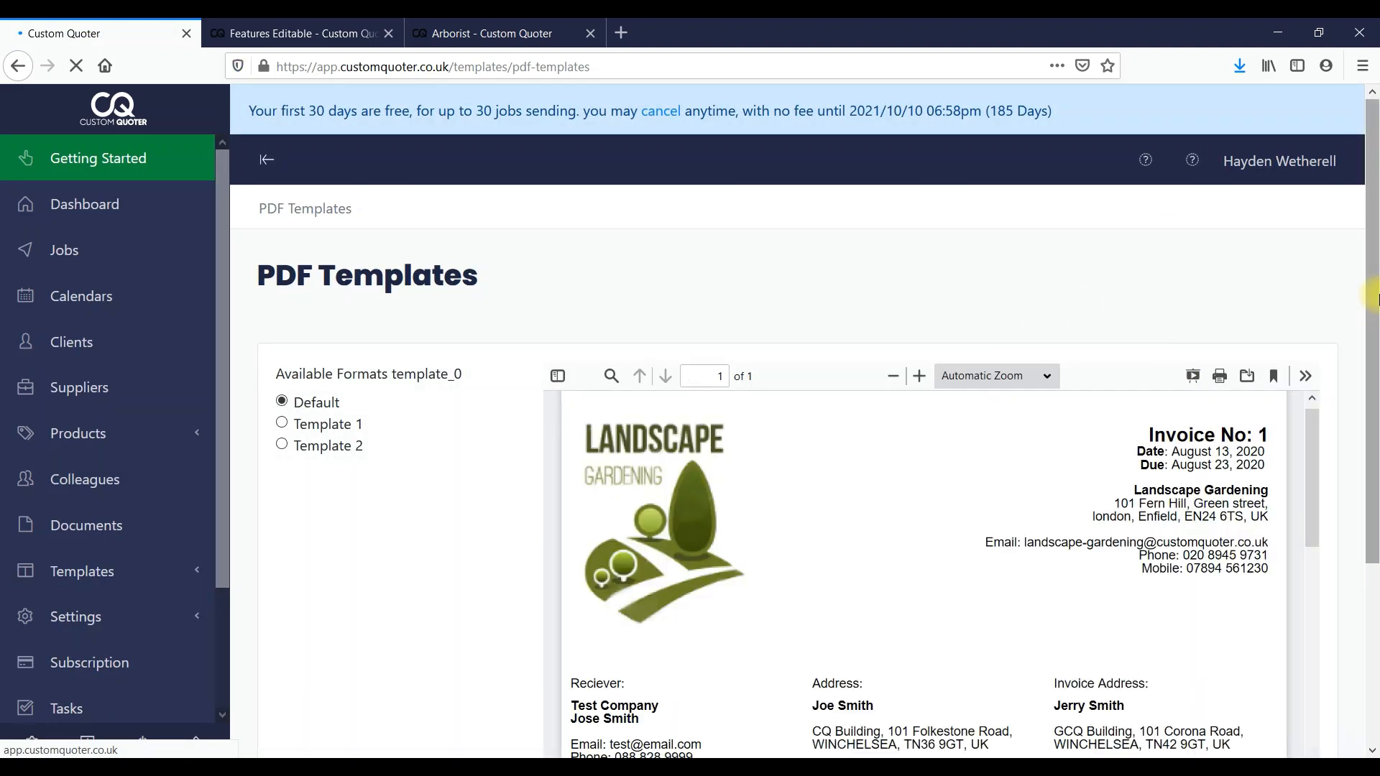
left_click_drag(1374, 269, 1377, 415)
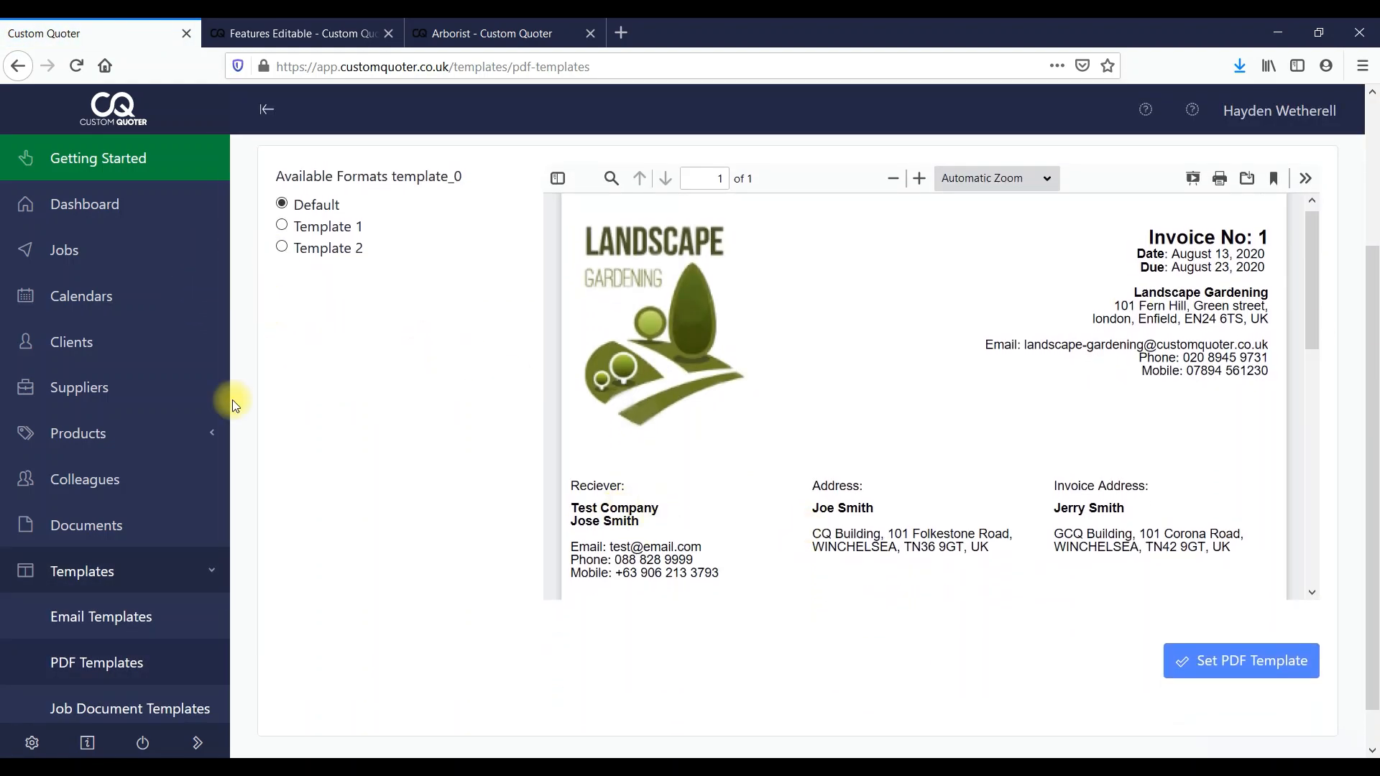
left_click(107, 707)
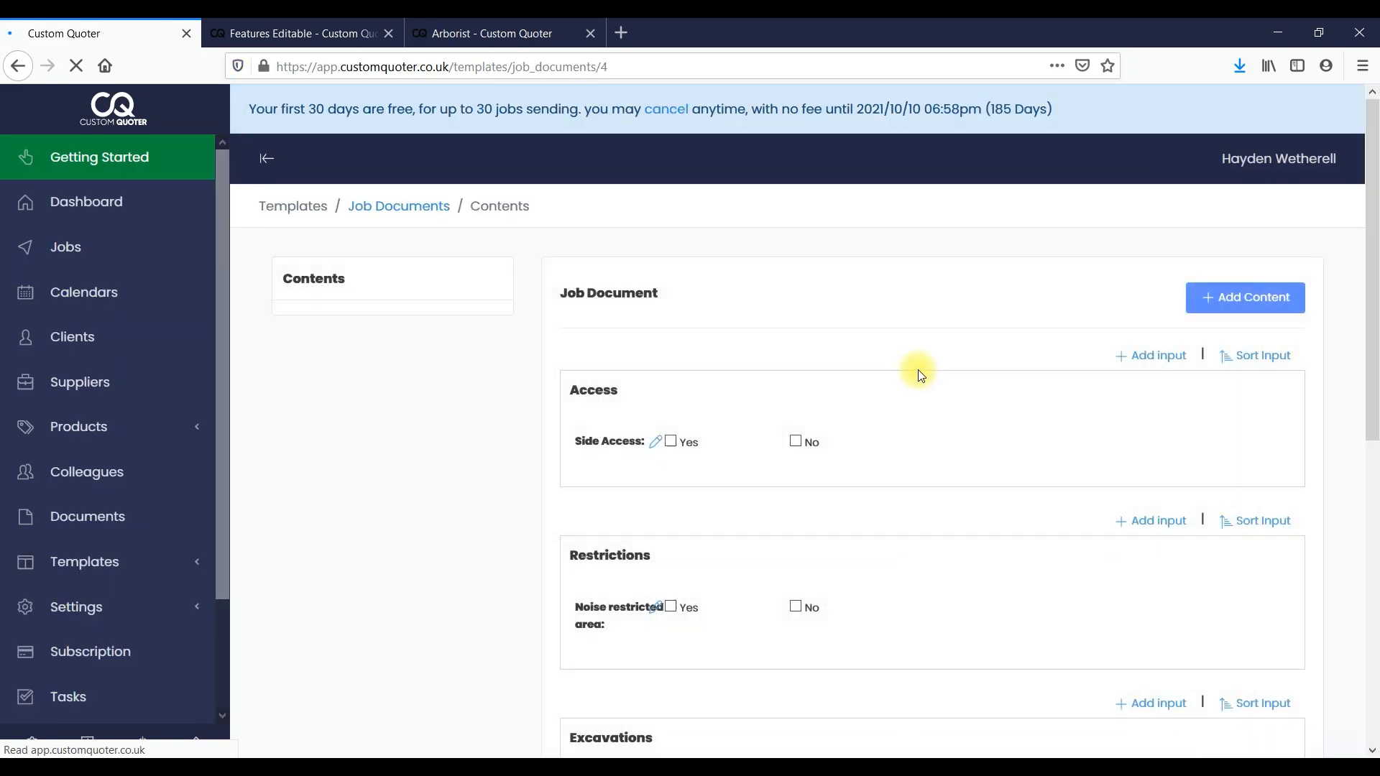
scroll(1373, 300, "down", 3)
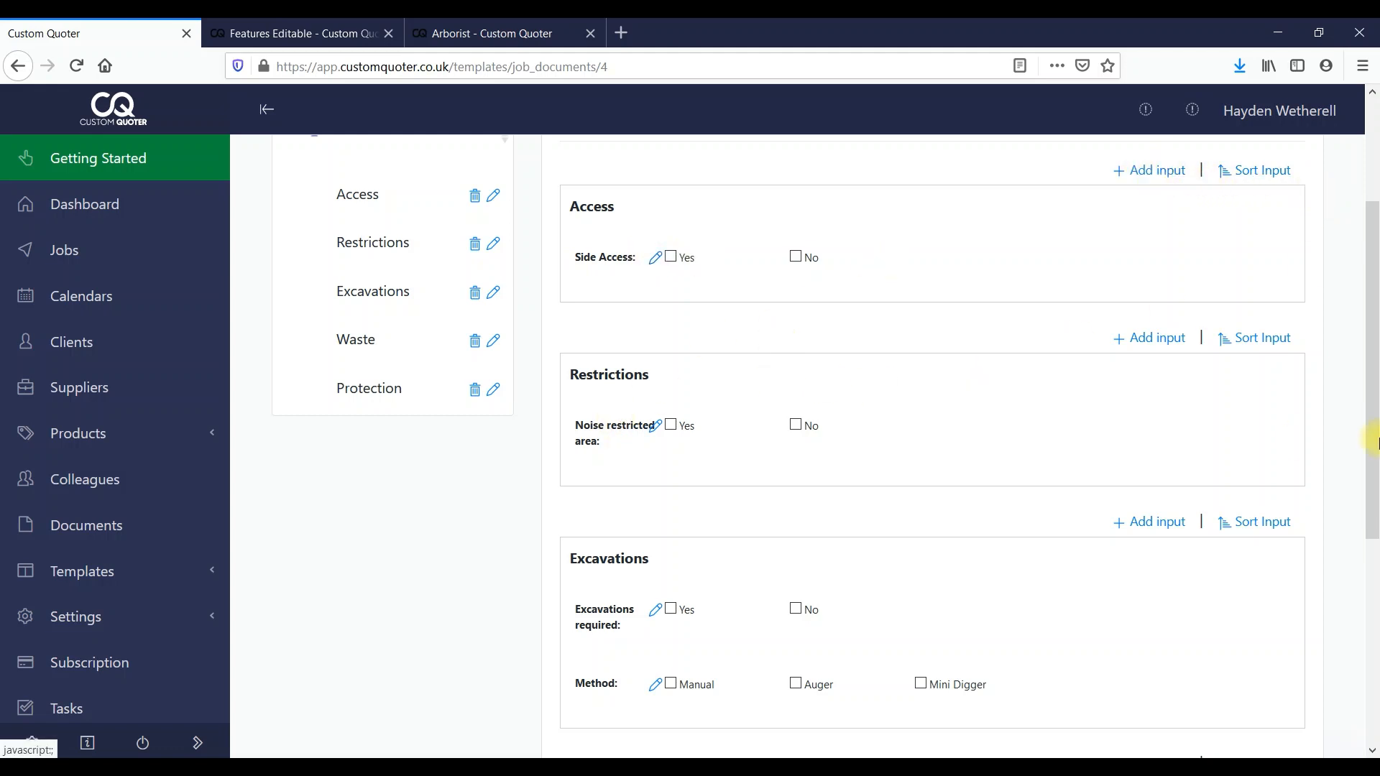
scroll(1373, 438, "up", 2)
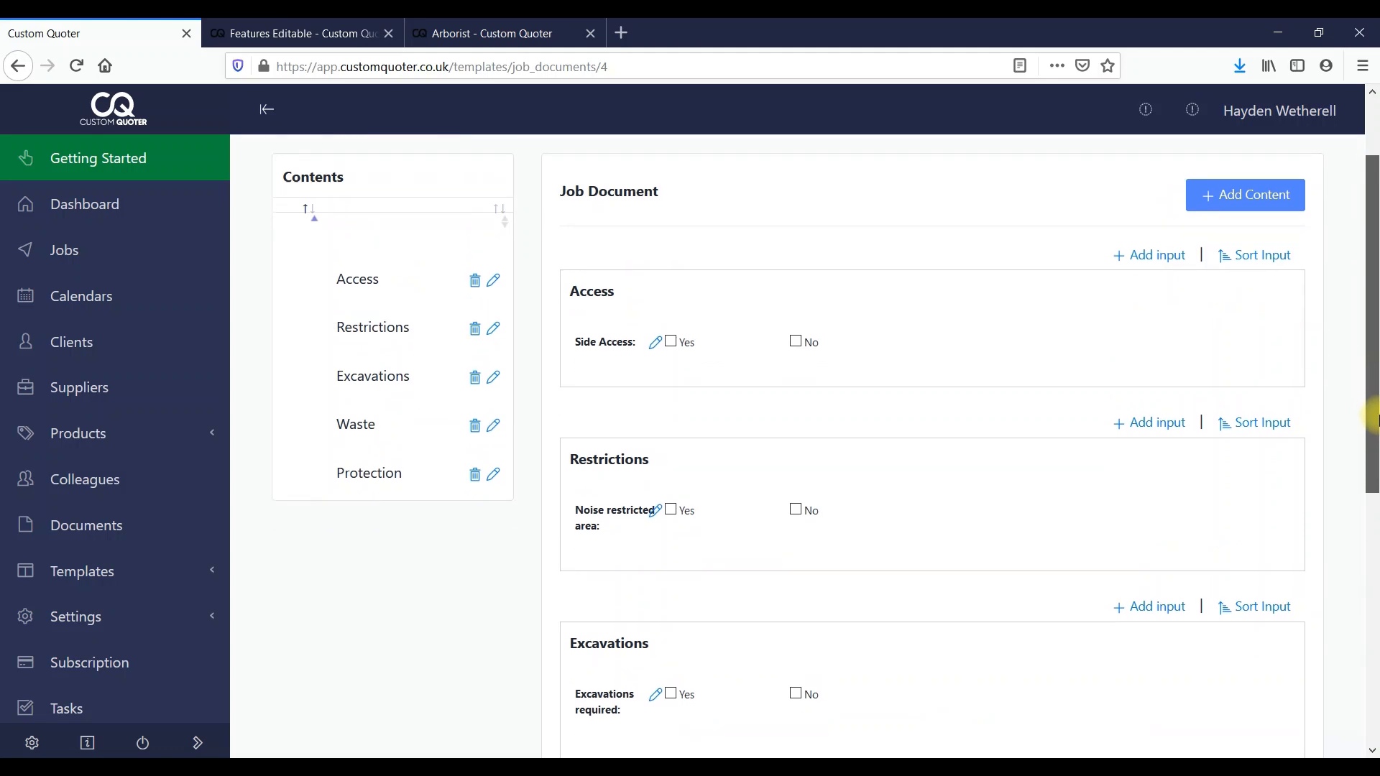
scroll(1373, 424, "down", 2)
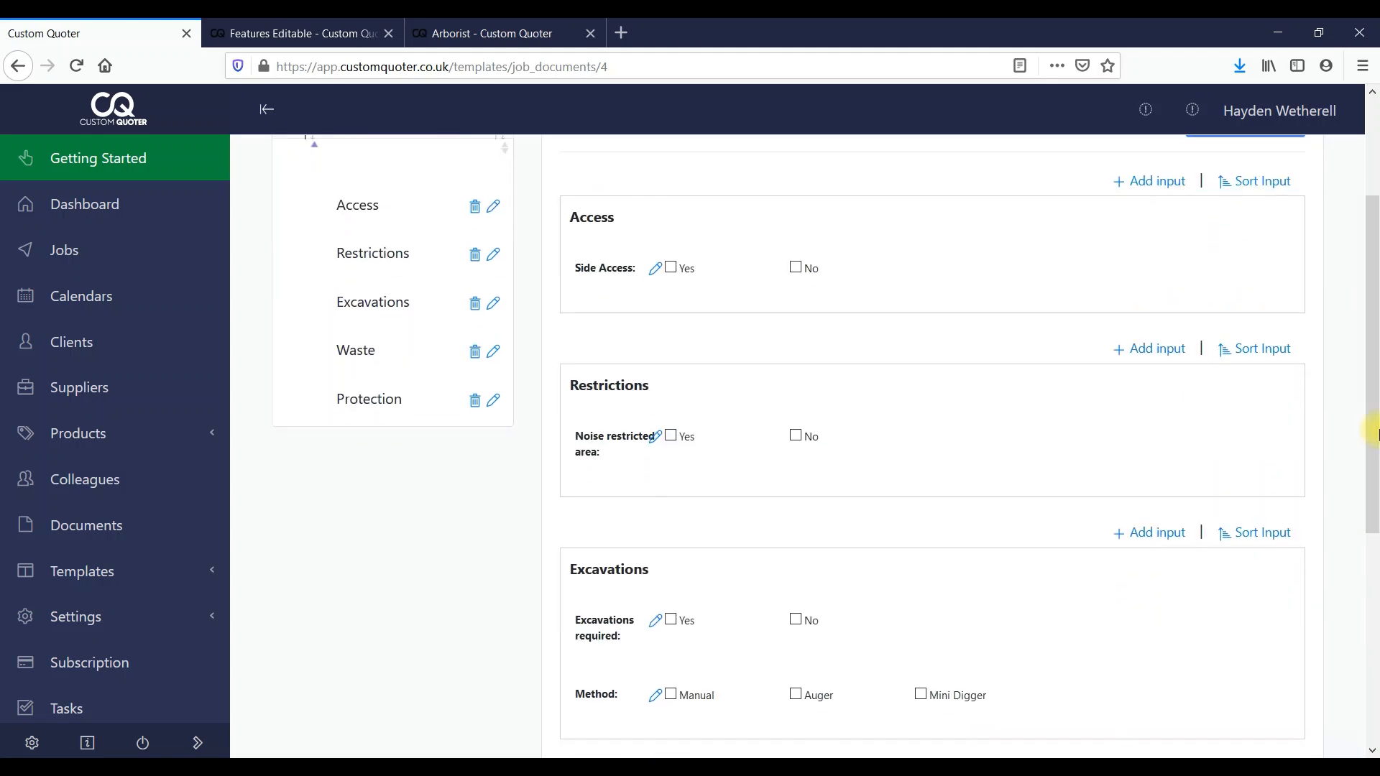
Go to the access controls settings and examine the permissions table for Staff, Moderator and Boss
left_click(100, 623)
left_click(102, 666)
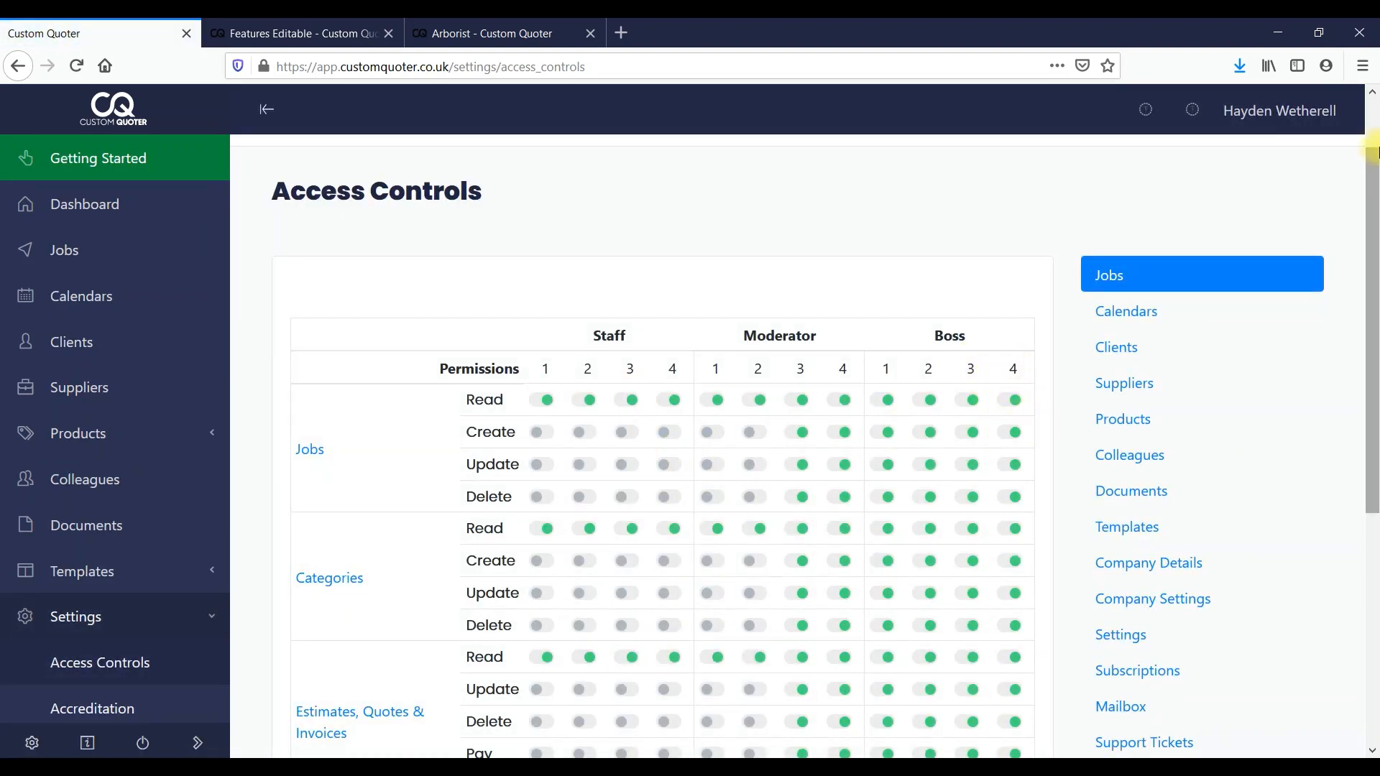
left_click_drag(1374, 188, 1375, 235)
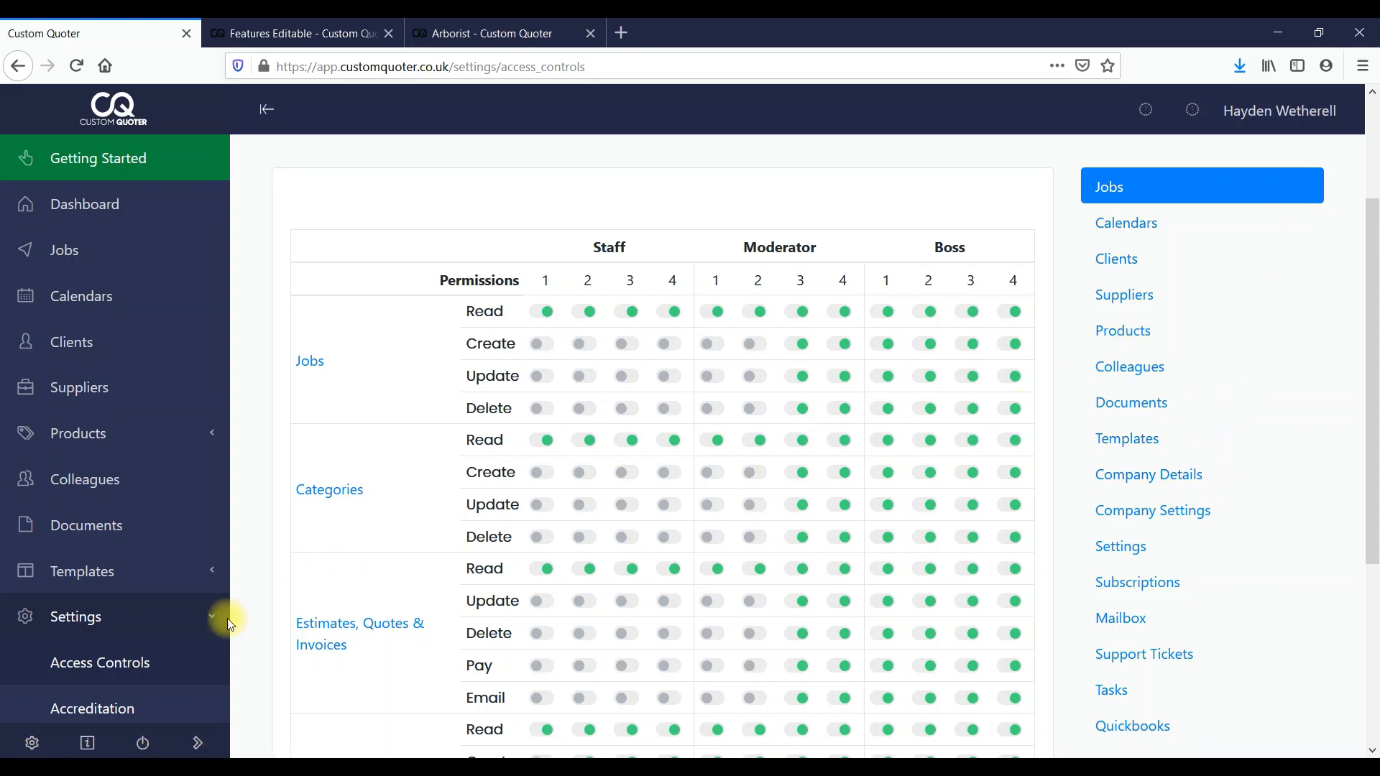
Go to the accreditation settings, view the file selection for accreditation images and cancel it without choosing a file
left_click(88, 708)
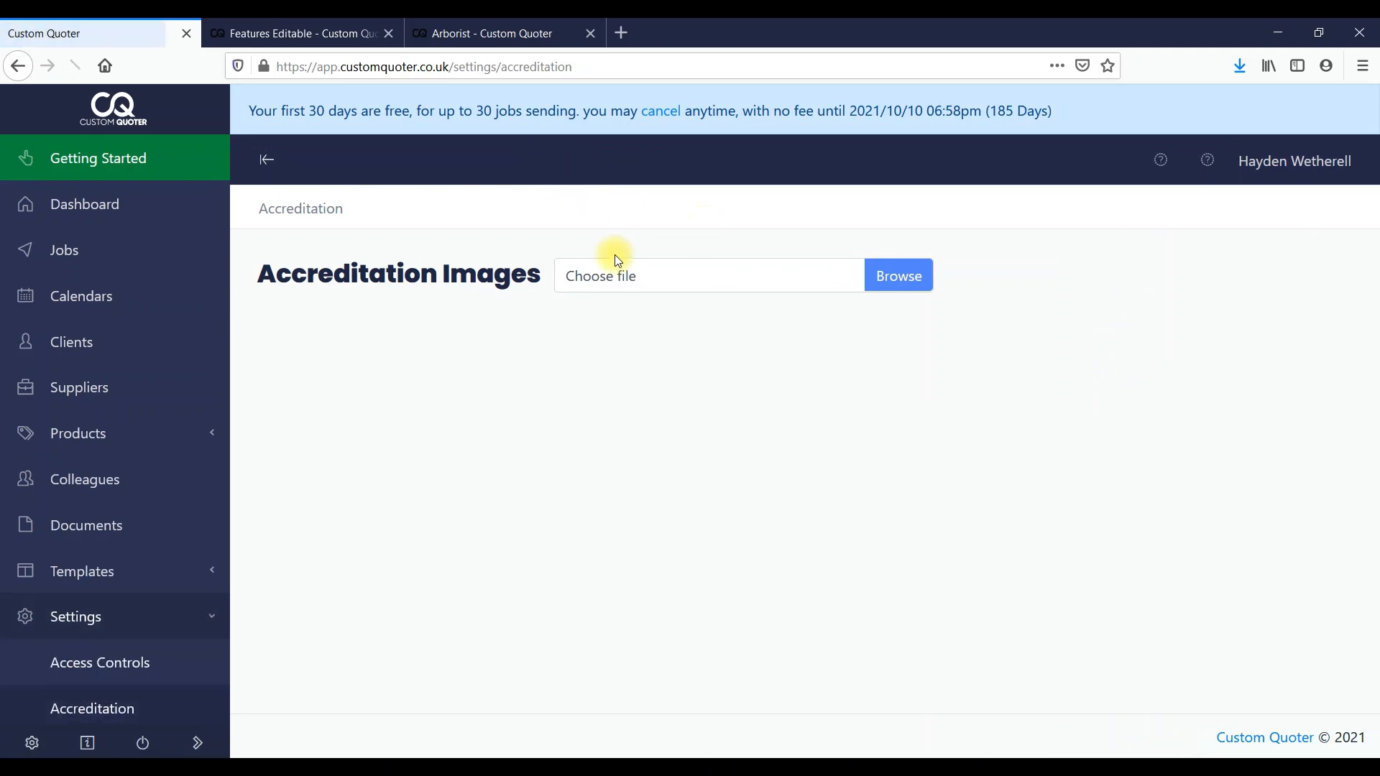
left_click(889, 279)
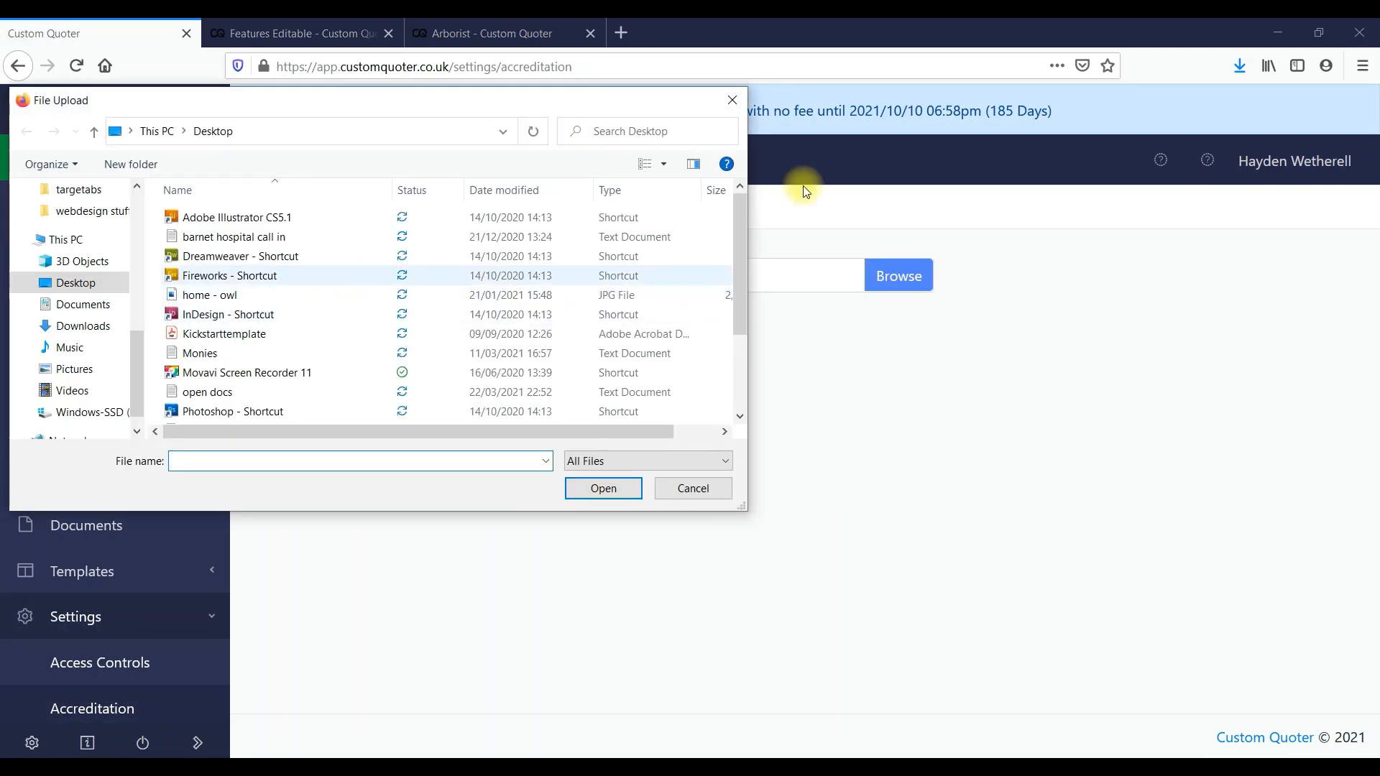
left_click(726, 102)
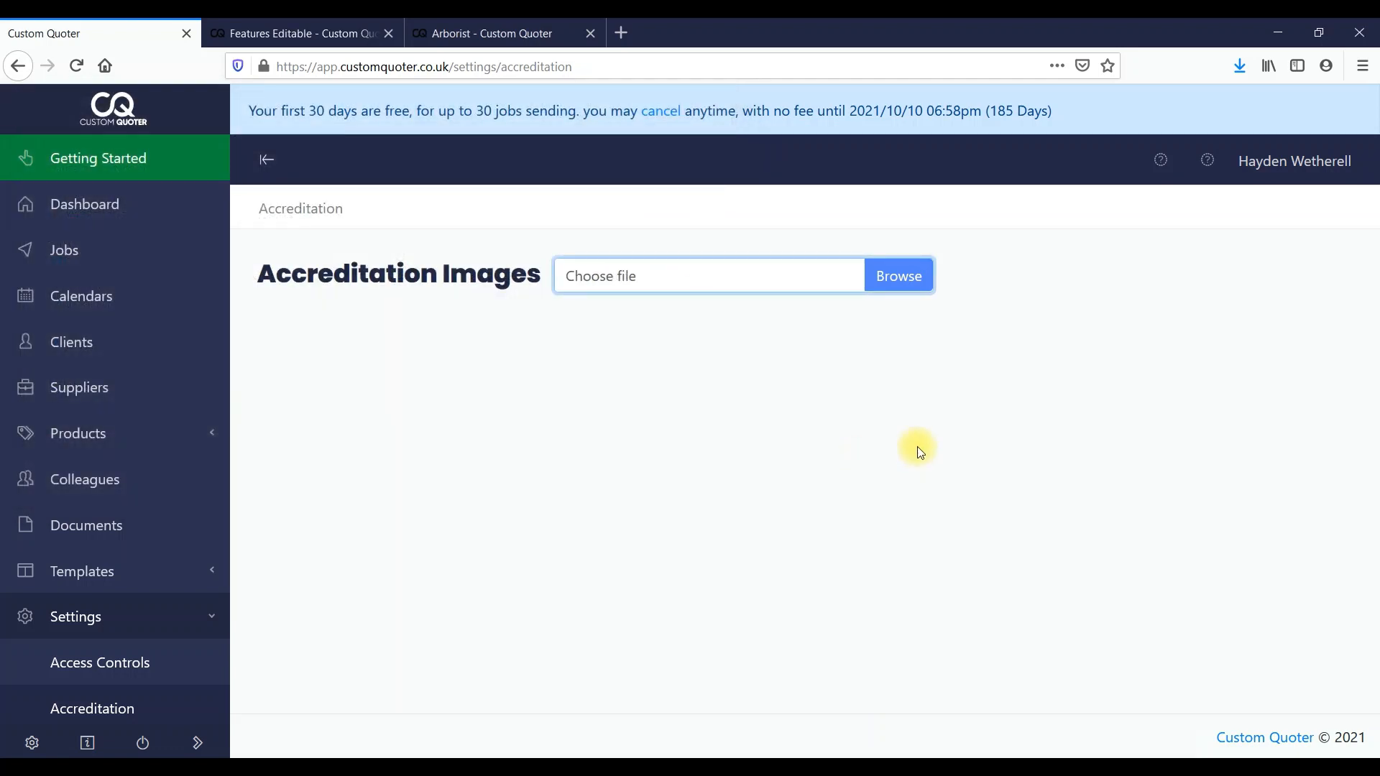
Go to the company details and examine the logo, business registration, contact and address fields
scroll(226, 446, "down", 4)
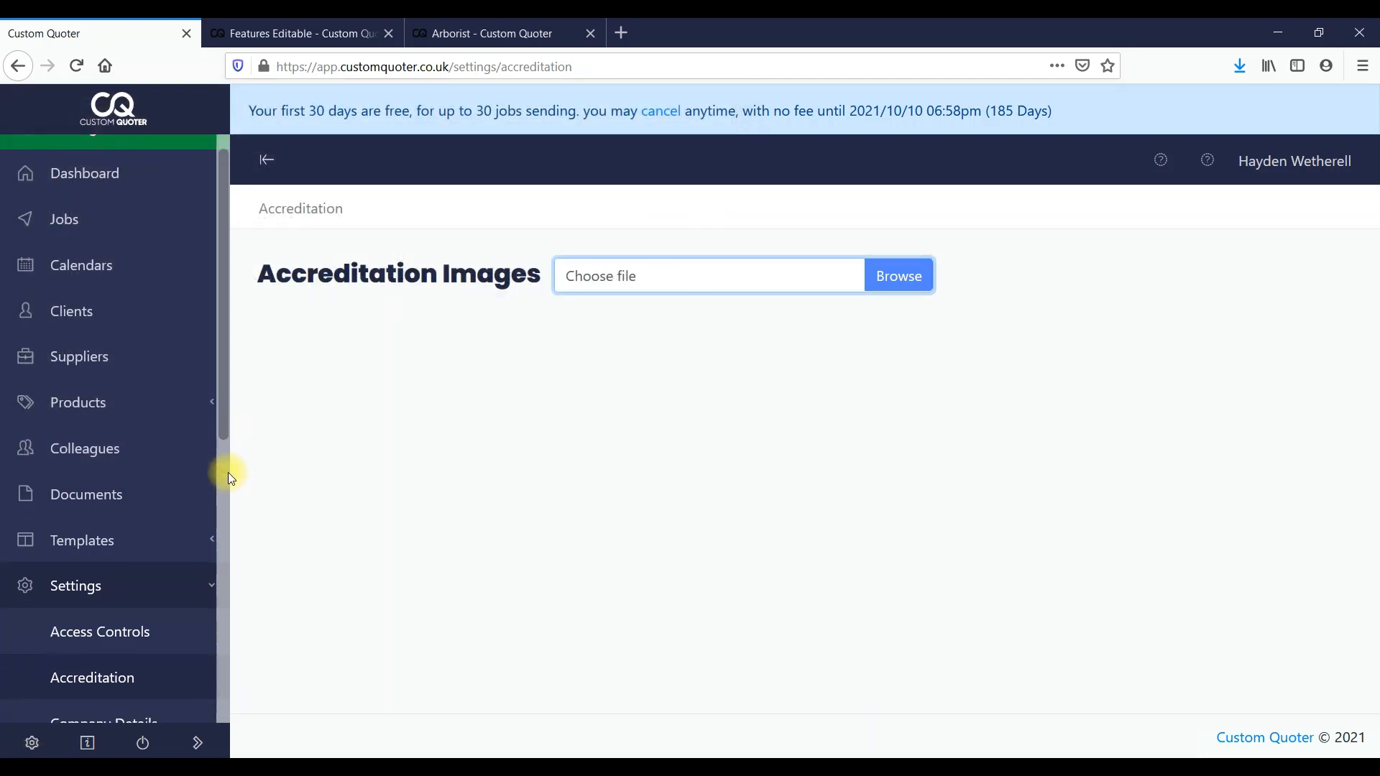
left_click(109, 483)
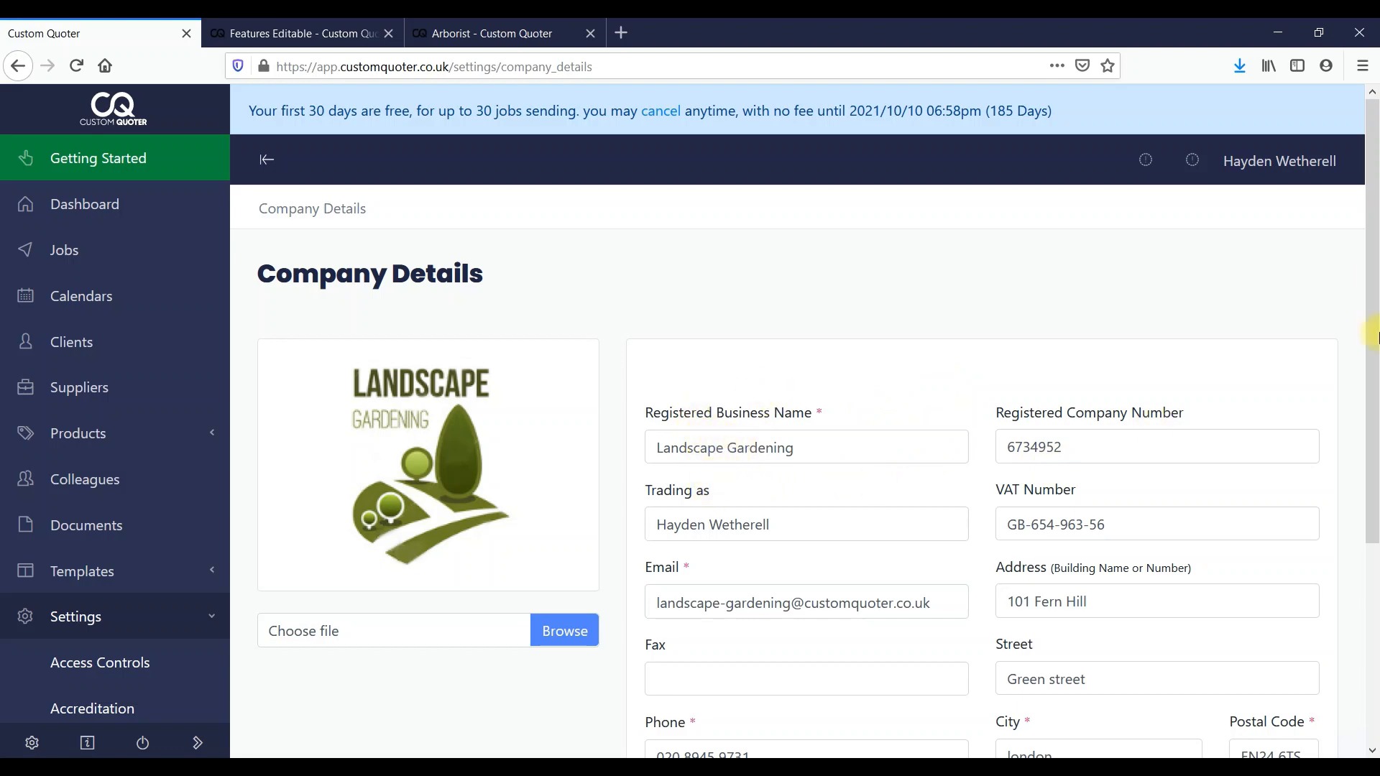
scroll(1374, 334, "down", 5)
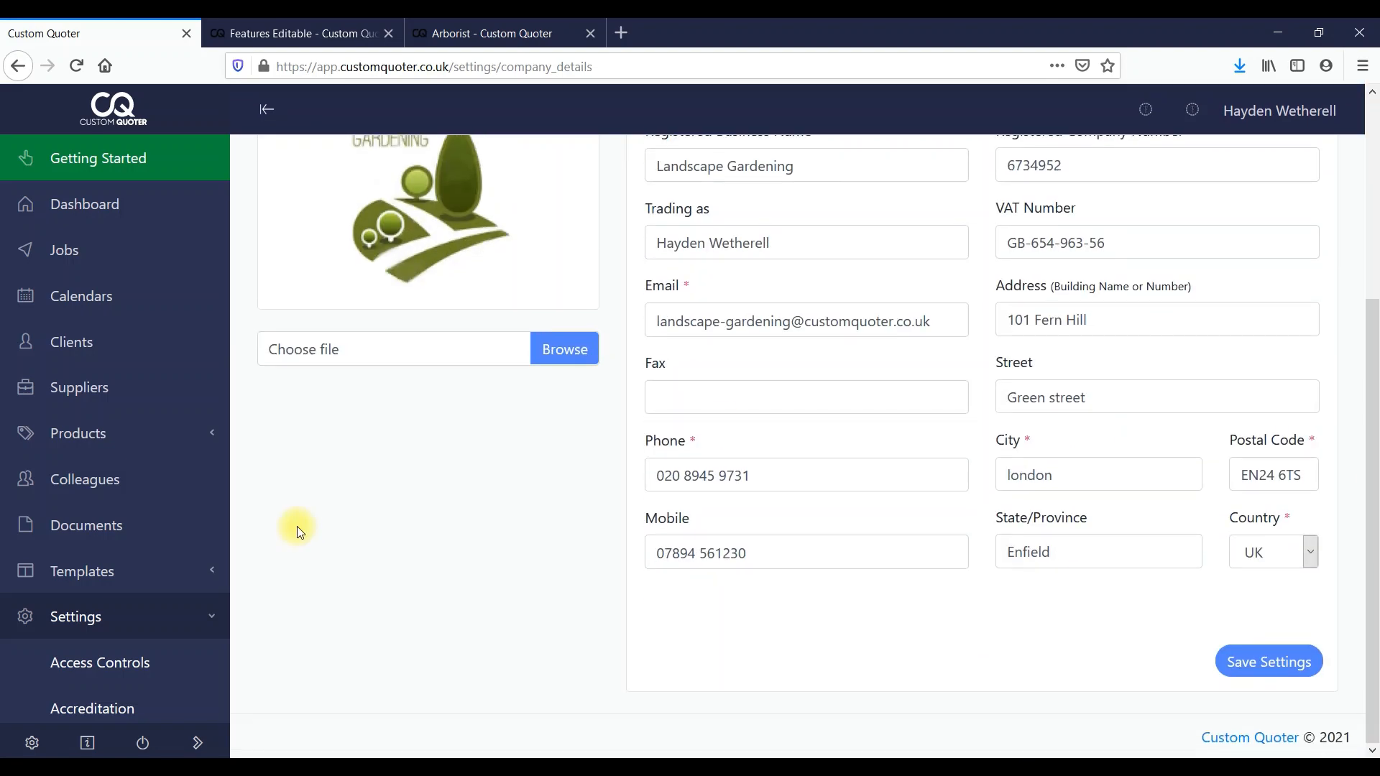
Go to the company settings page
left_click(103, 663)
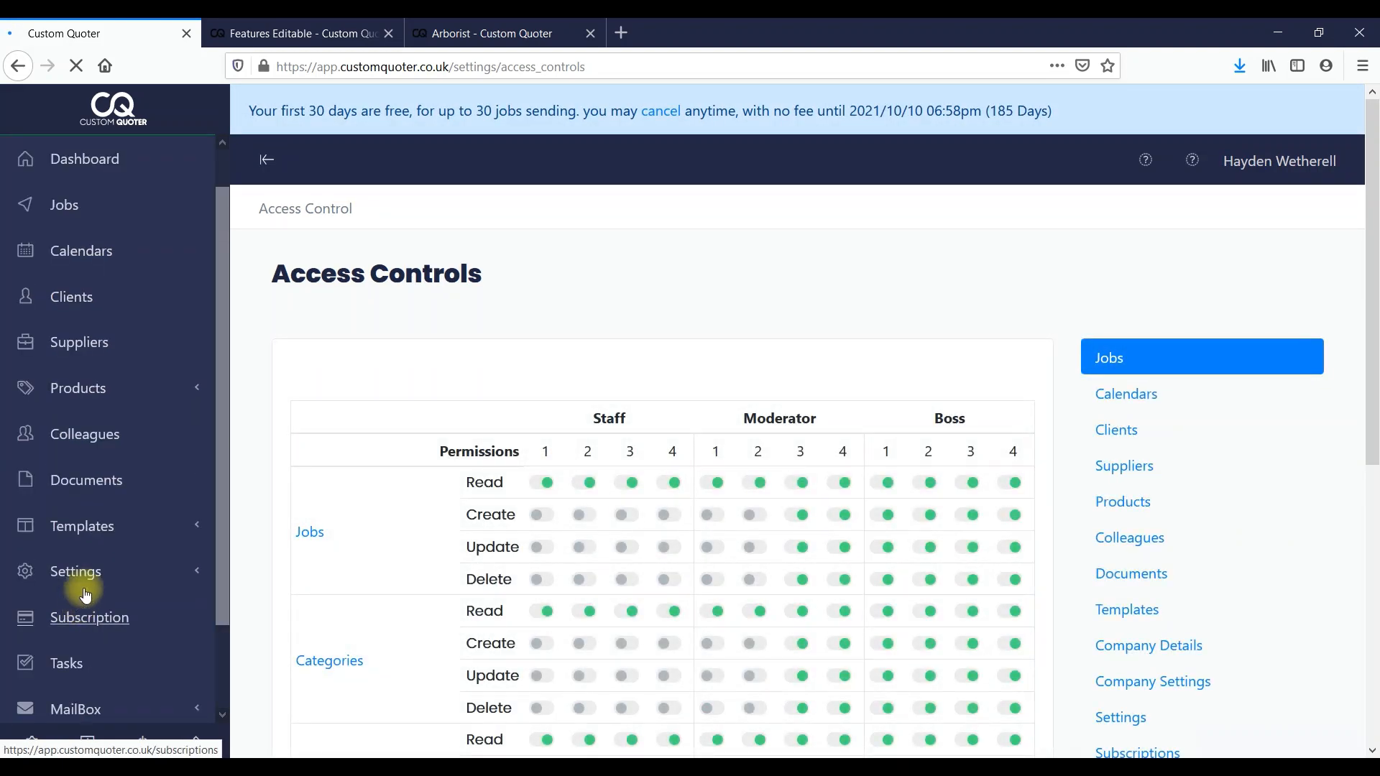
left_click(88, 578)
left_click(84, 575)
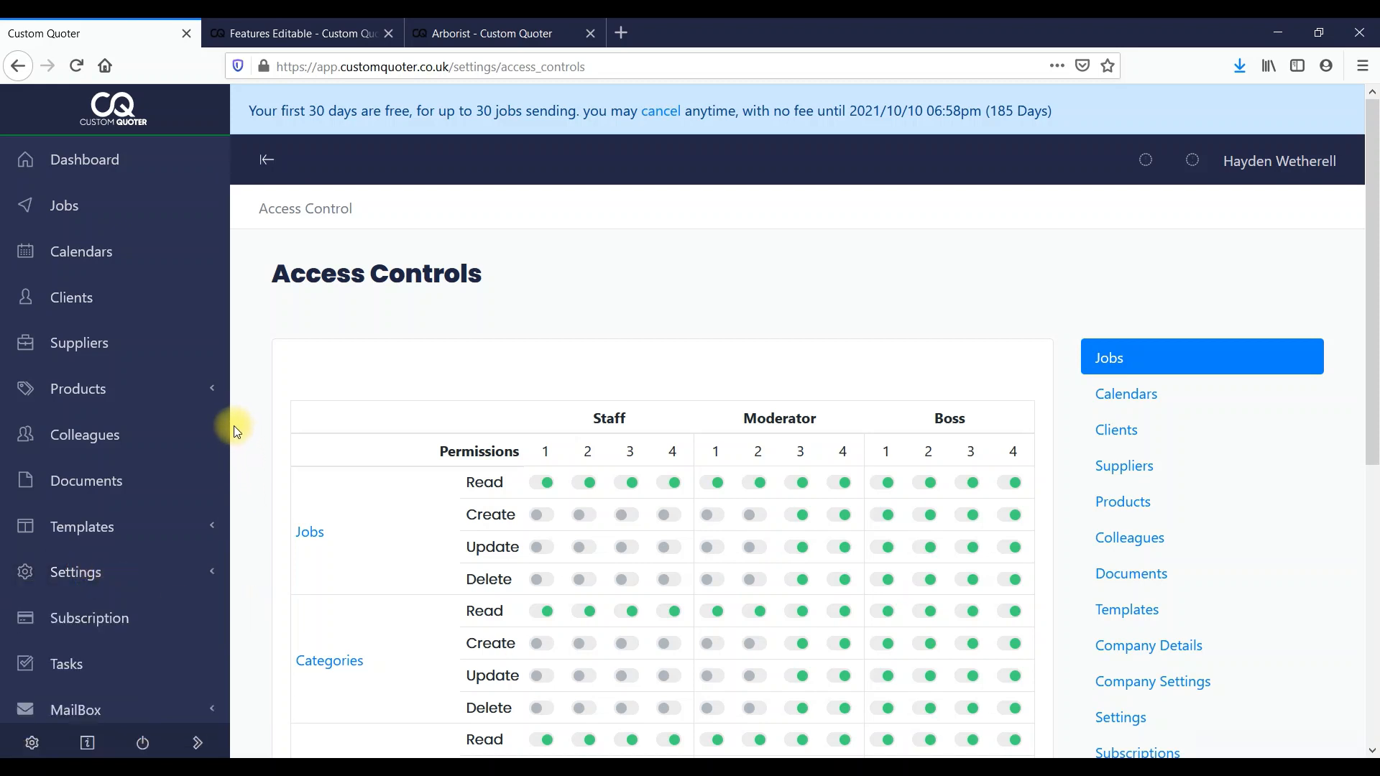
left_click(65, 575)
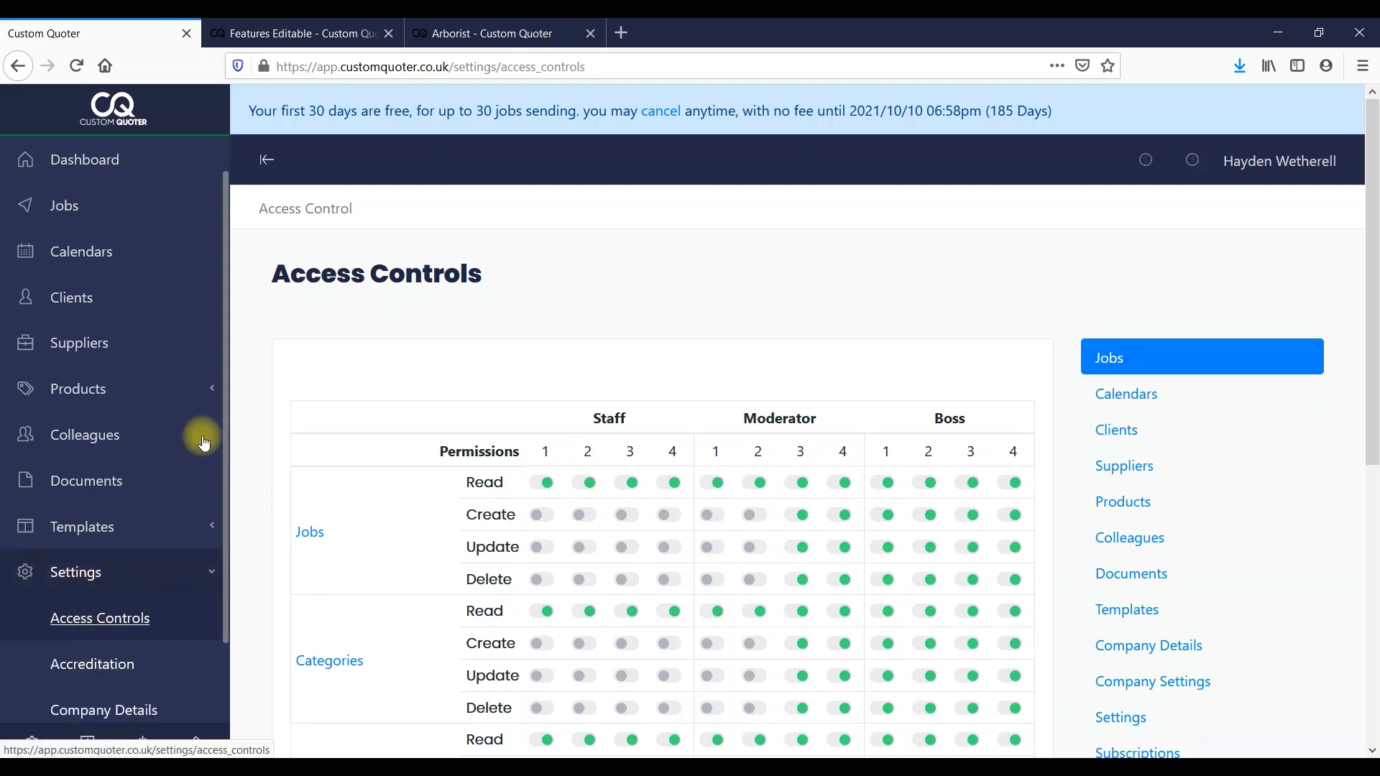
scroll(221, 618, "down", 5)
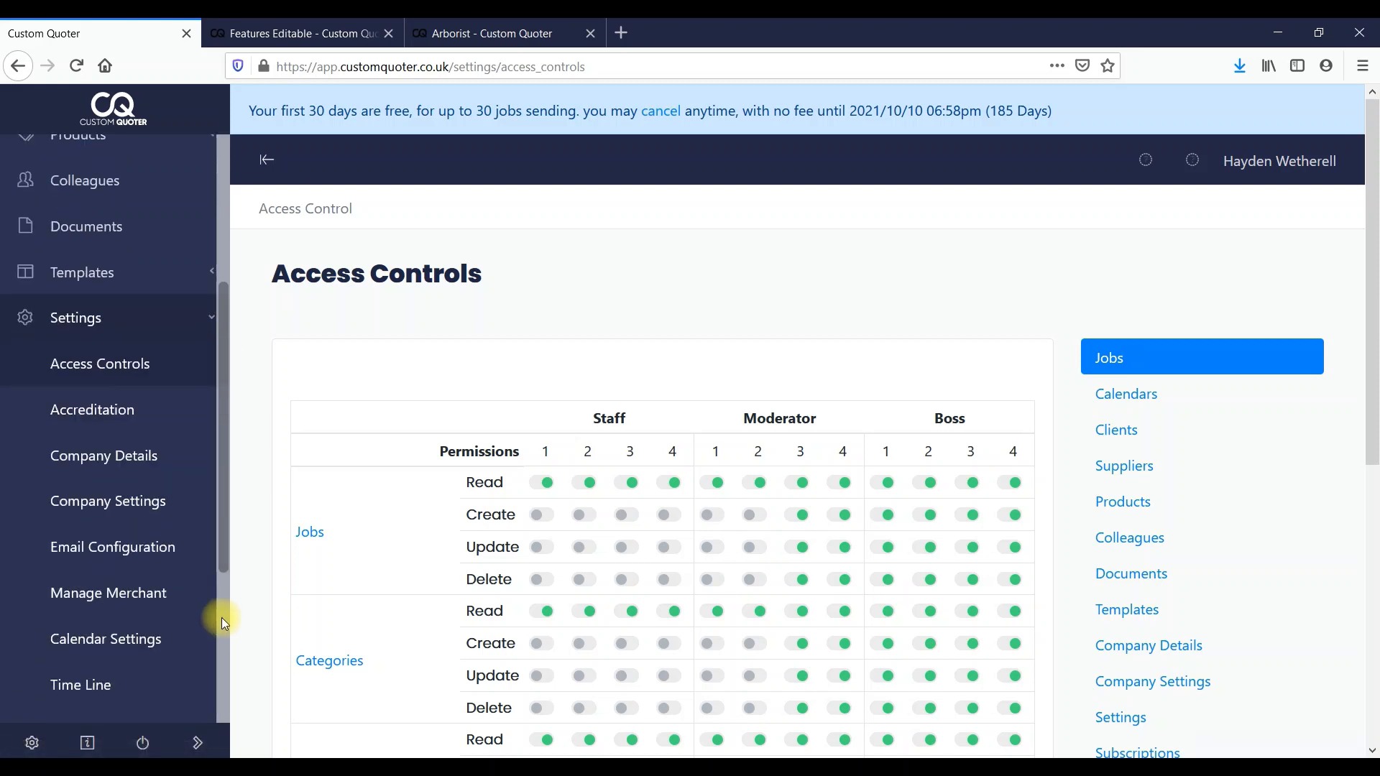
left_click(78, 479)
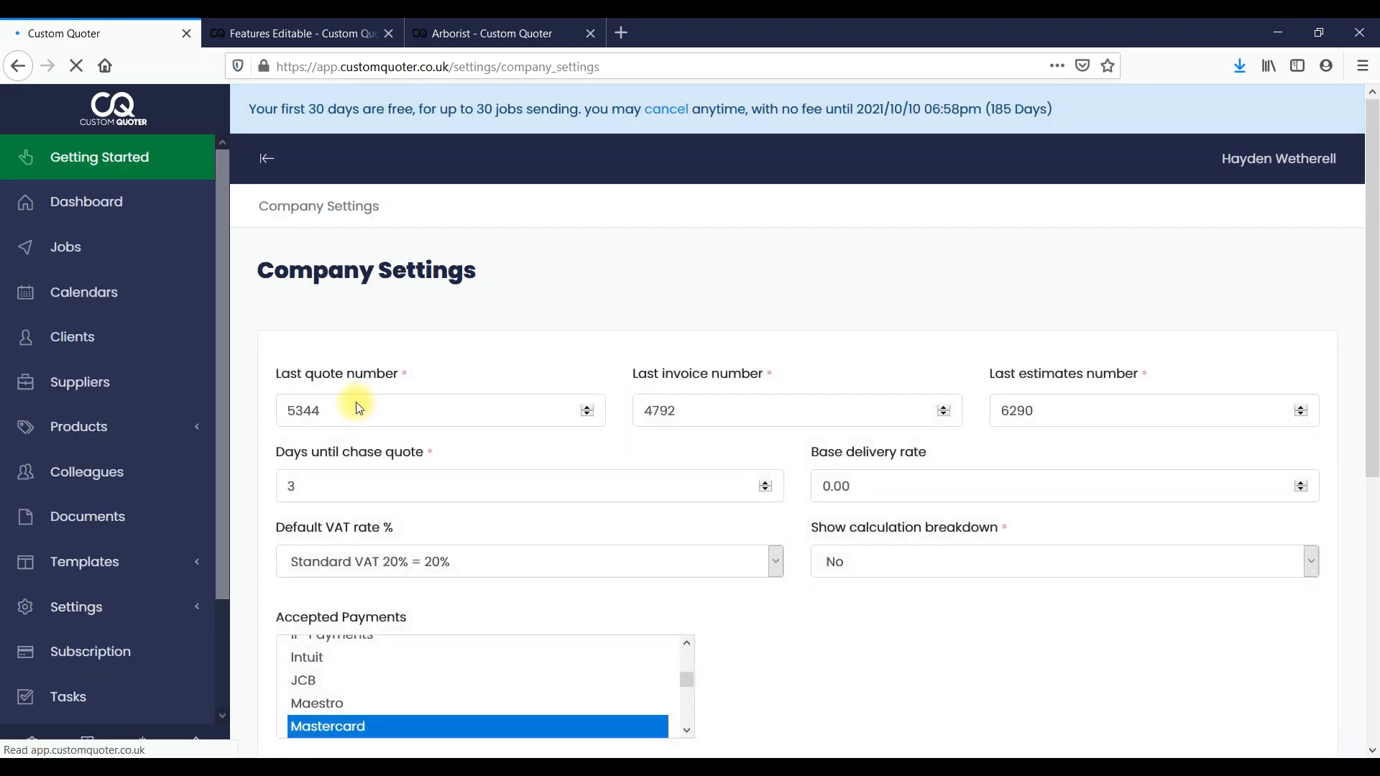
Examine the last quote, last invoice and last estimates number fields and the days until chase quote field
left_click(281, 421)
double_click(299, 421)
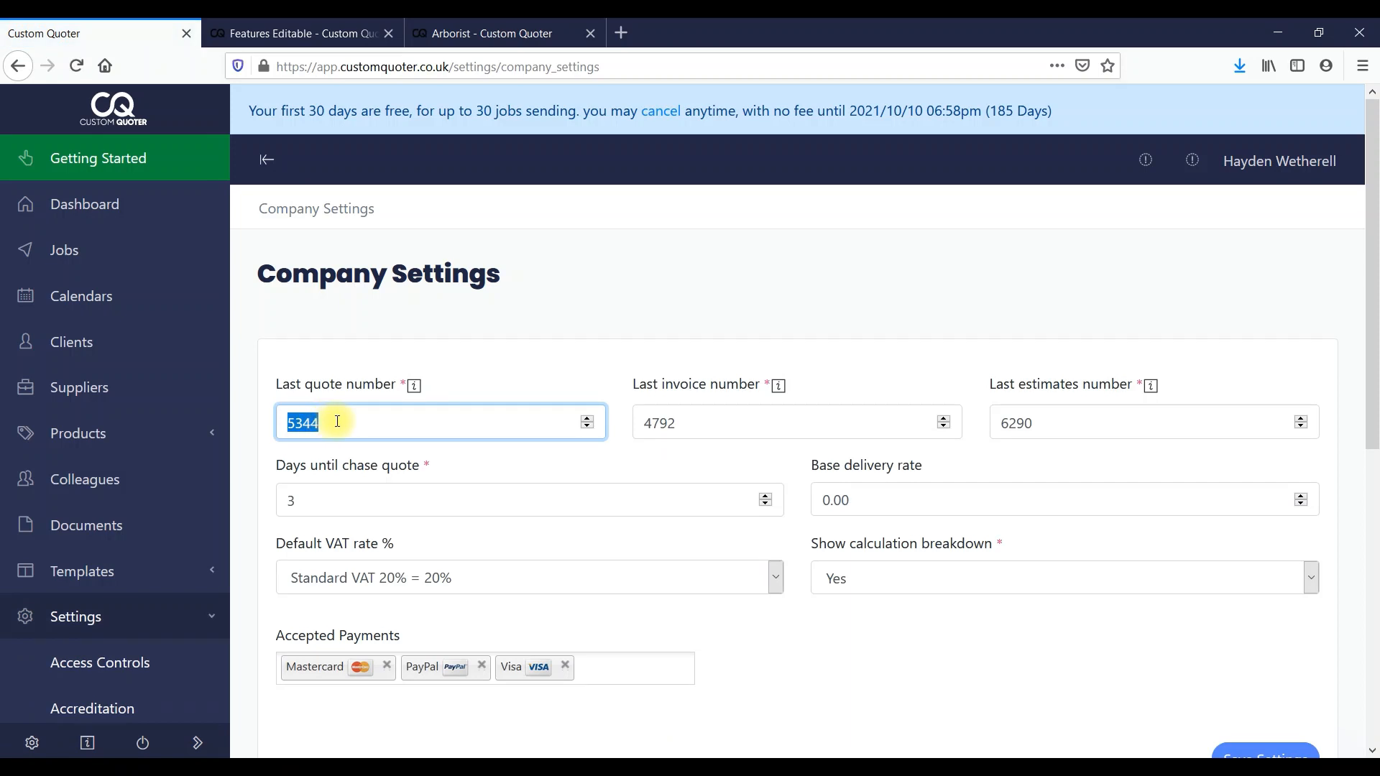
left_click_drag(649, 424, 706, 424)
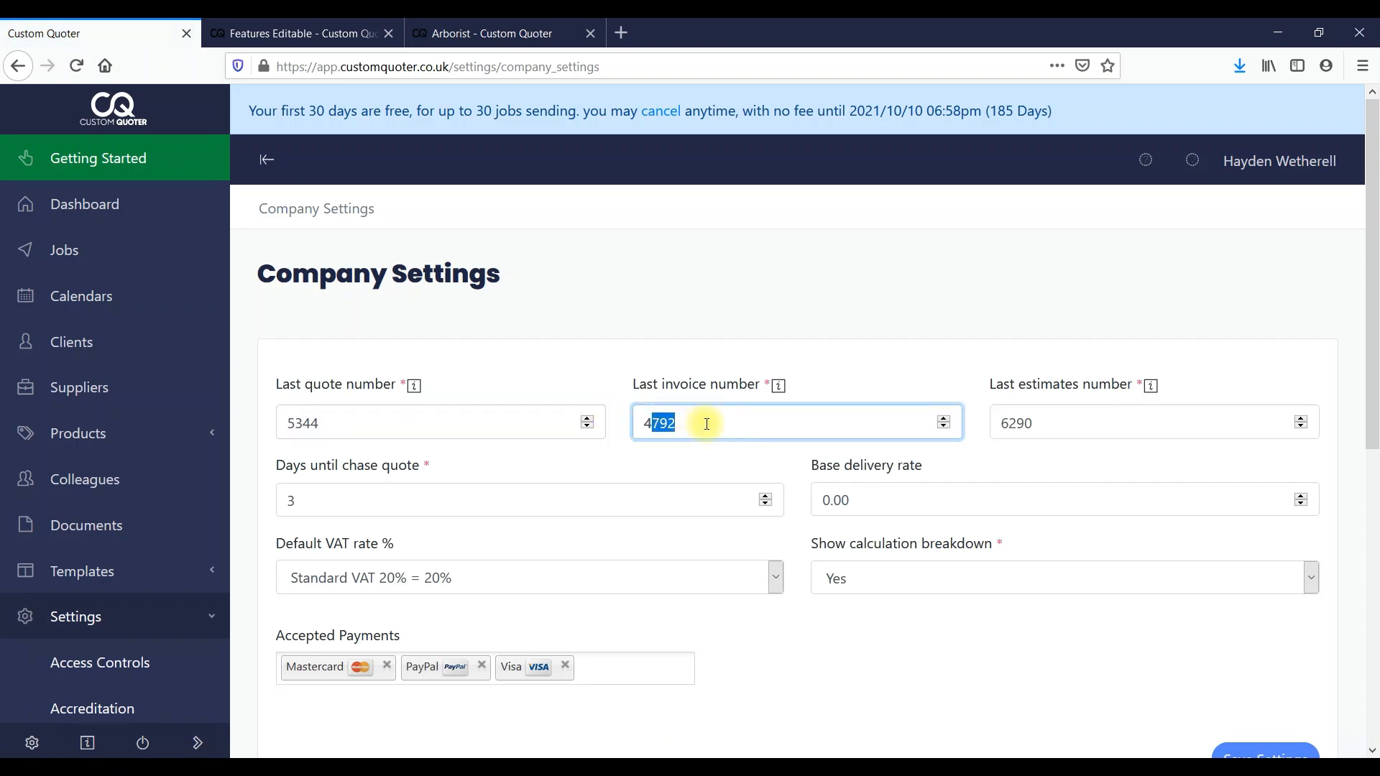
left_click(1002, 424)
double_click(1003, 424)
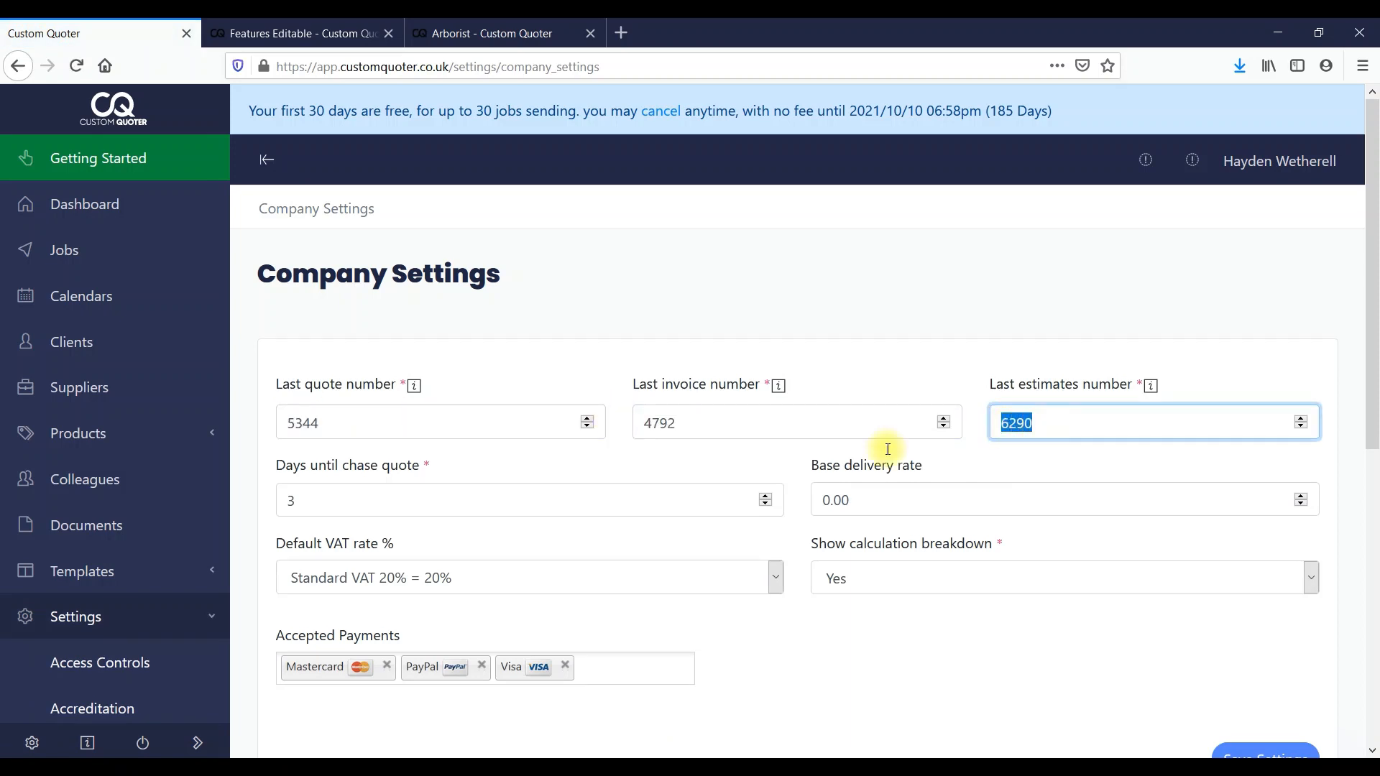
left_click(291, 501)
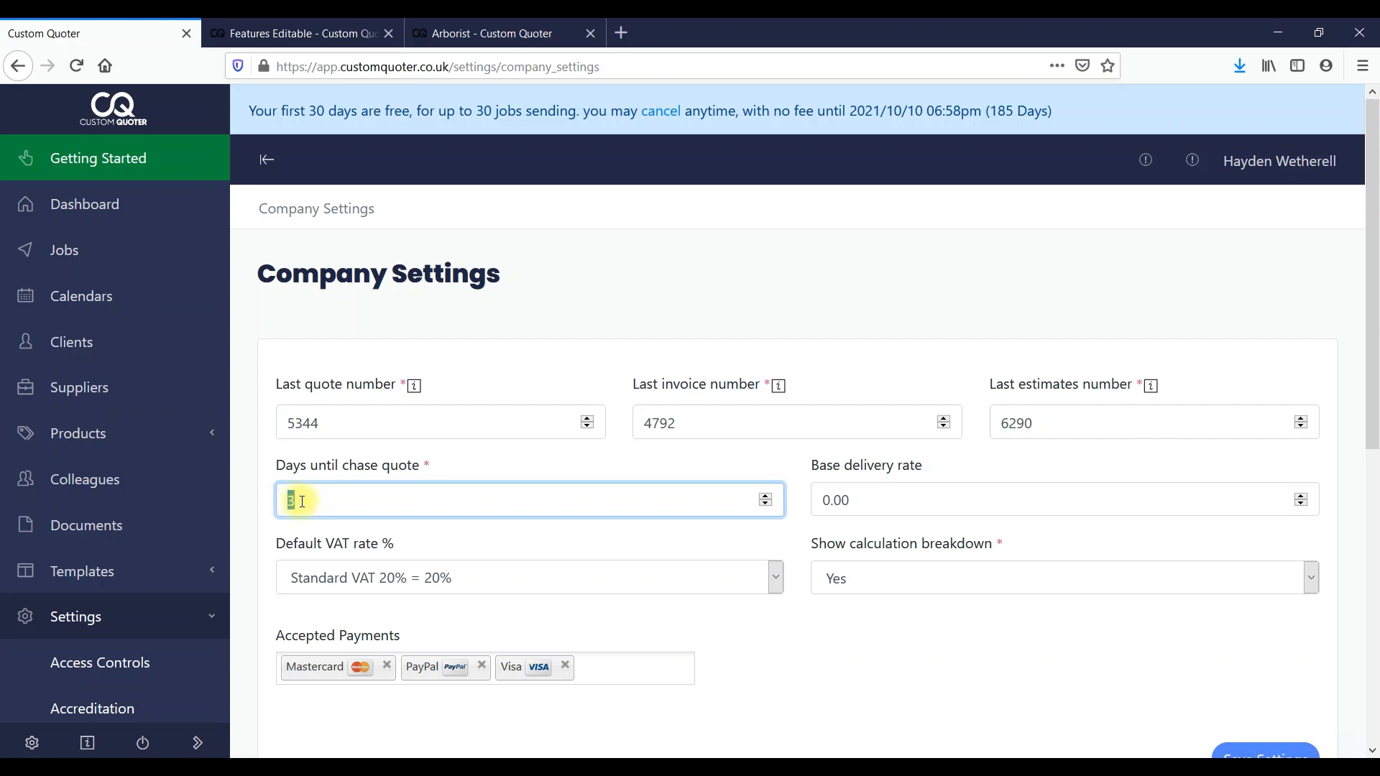
Check the default VAT rate options and pick Standard VAT 20%
left_click_drag(1373, 380, 1372, 503)
left_click(774, 350)
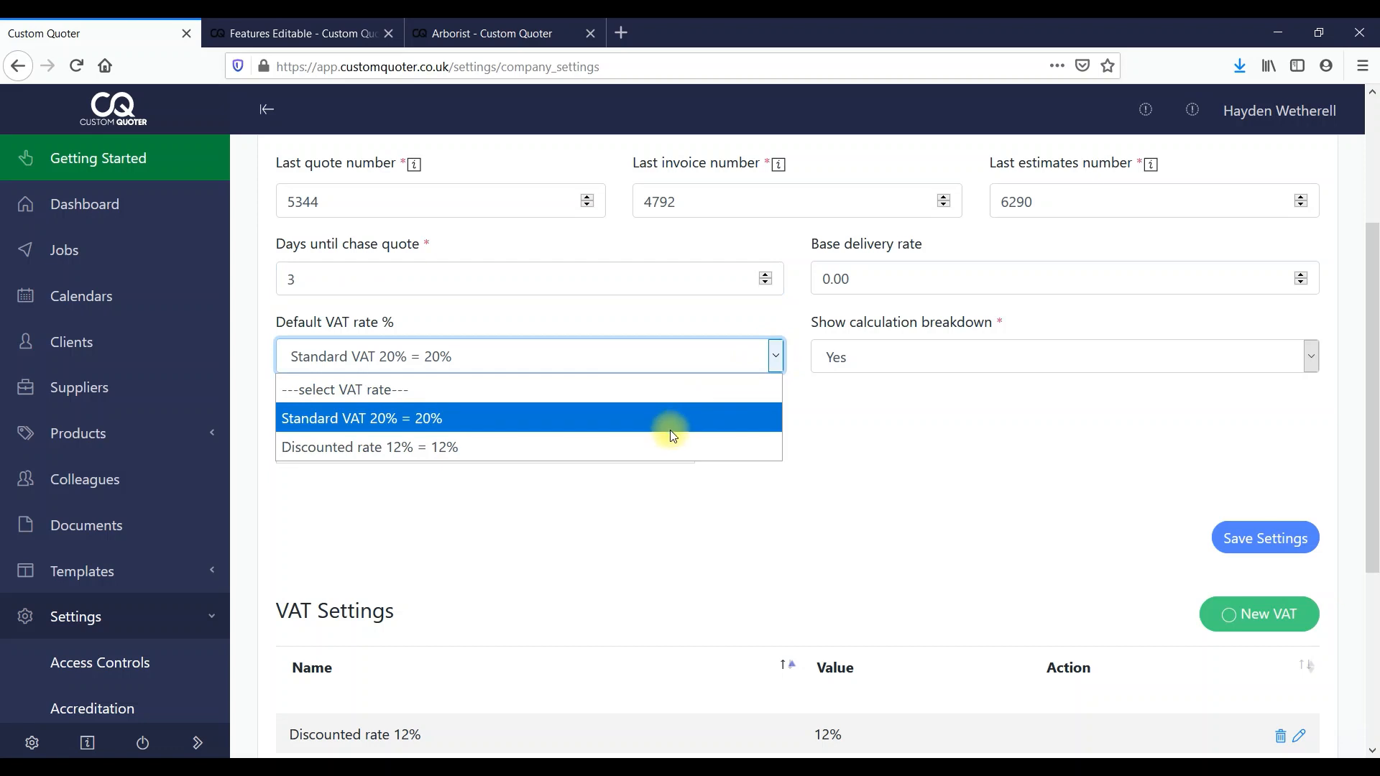
left_click(672, 418)
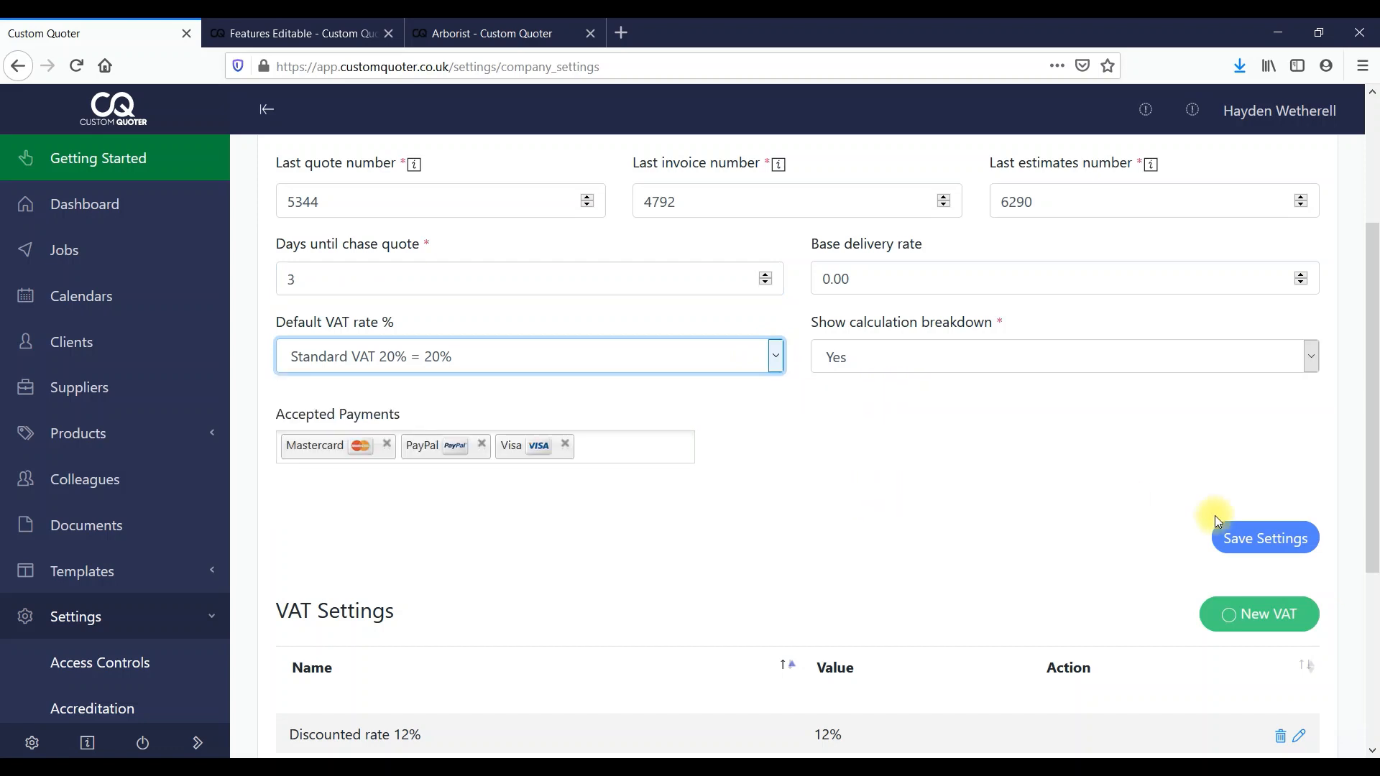
View the form for adding a new VAT rate and close it without saving
left_click(1229, 616)
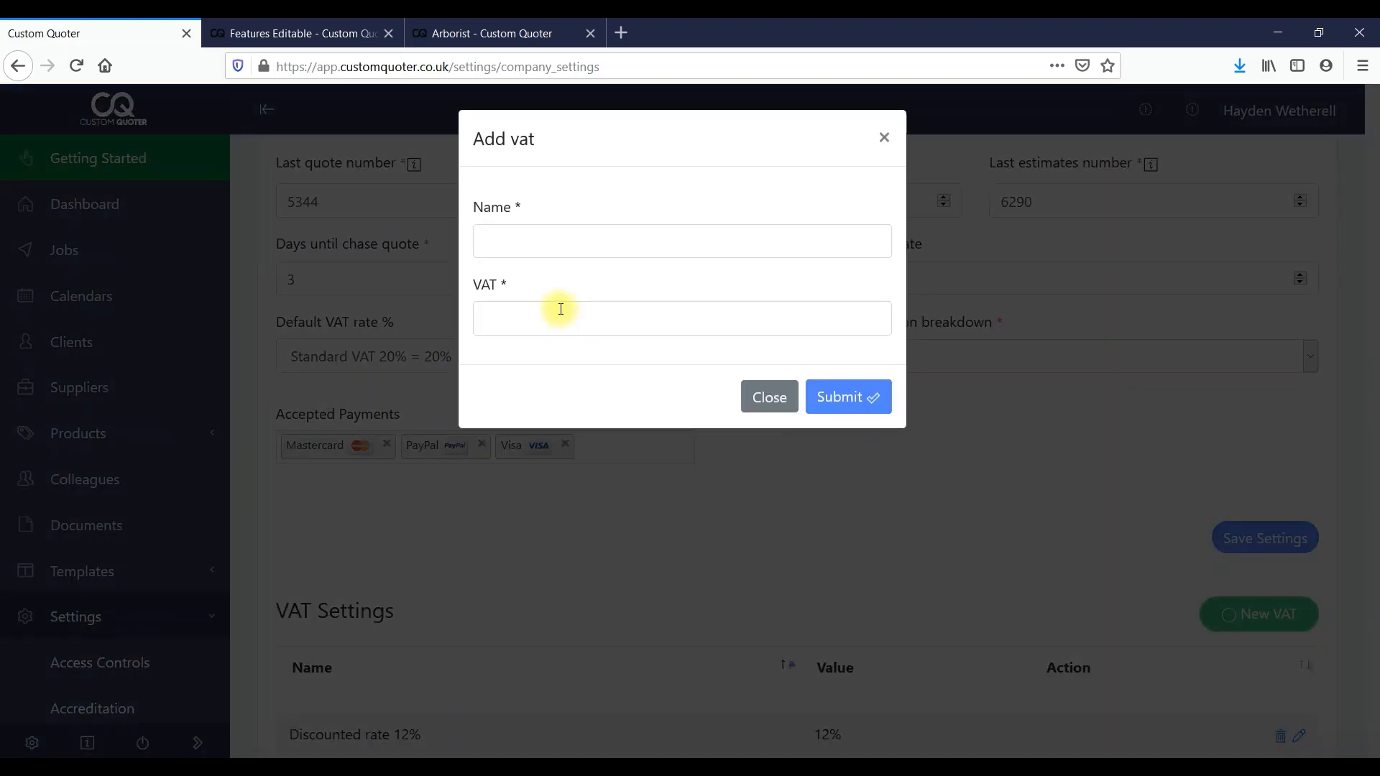
scroll(875, 158, "down", 2)
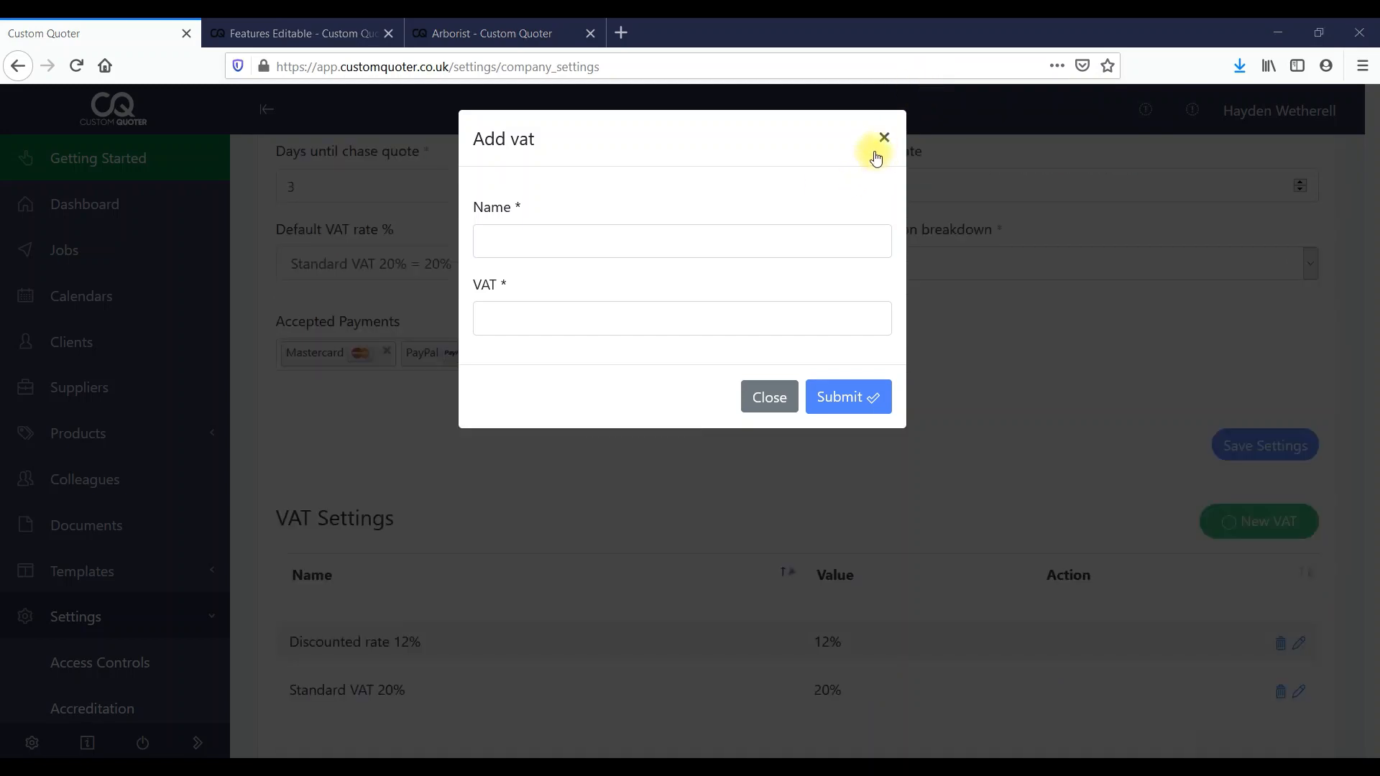
left_click(883, 138)
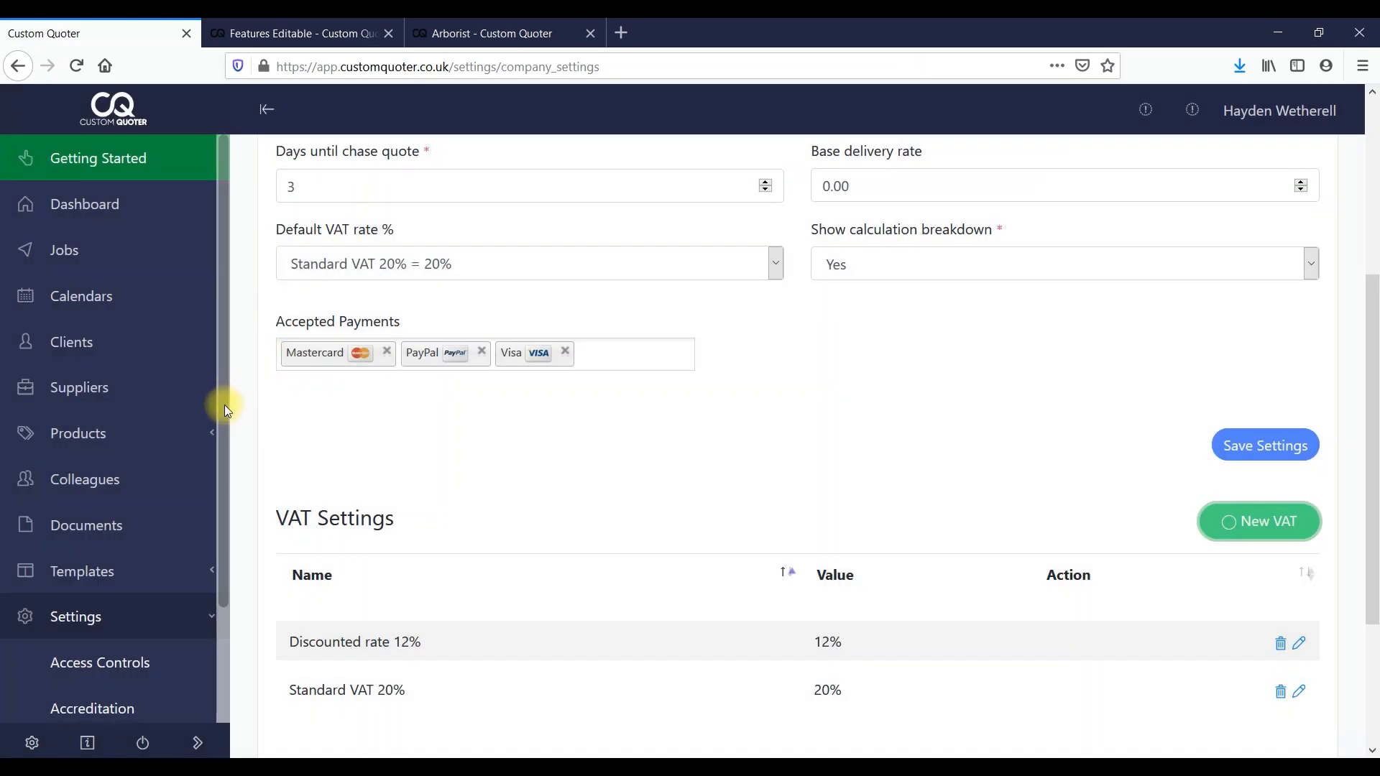
Go to the email configuration, view the incoming server settings of the Landscaping Team account and close them
scroll(224, 404, "down", 2)
scroll(223, 537, "down", 2)
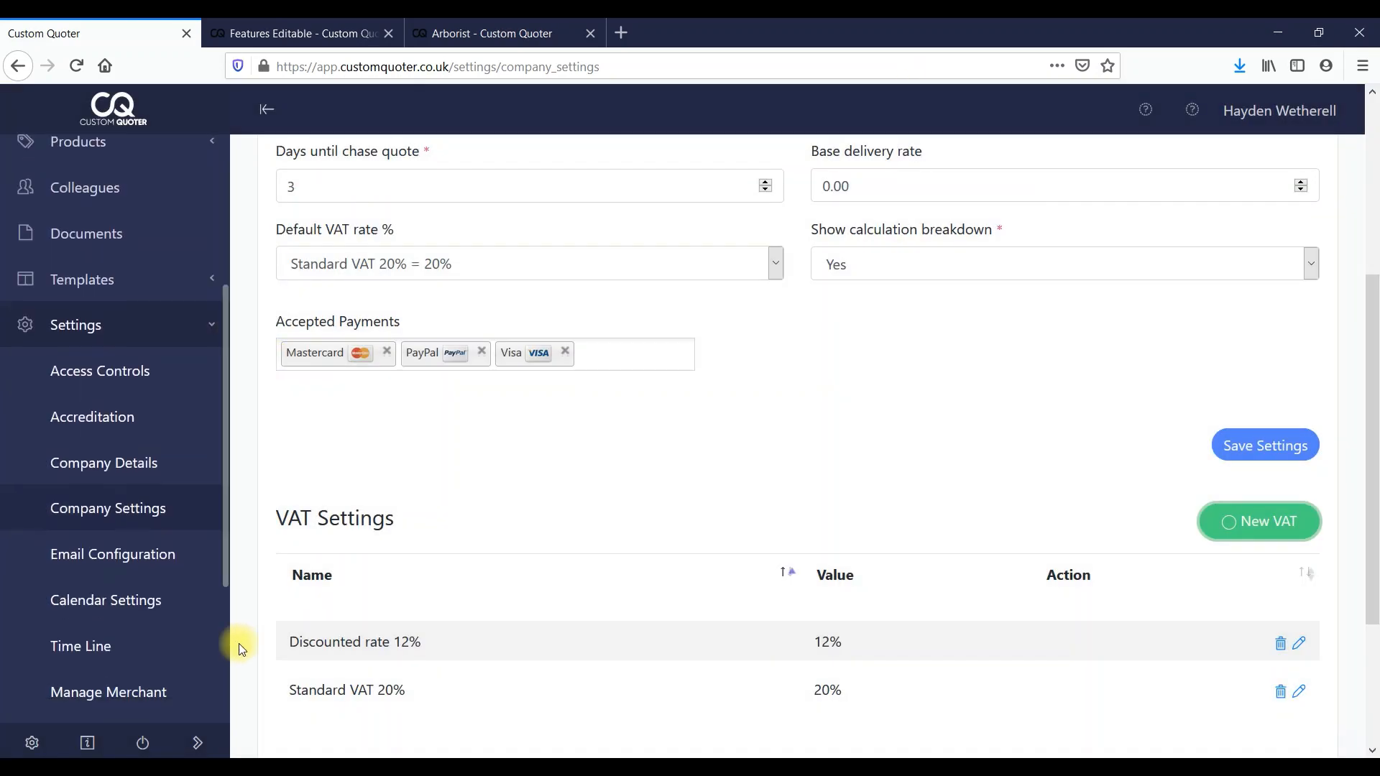
left_click(99, 558)
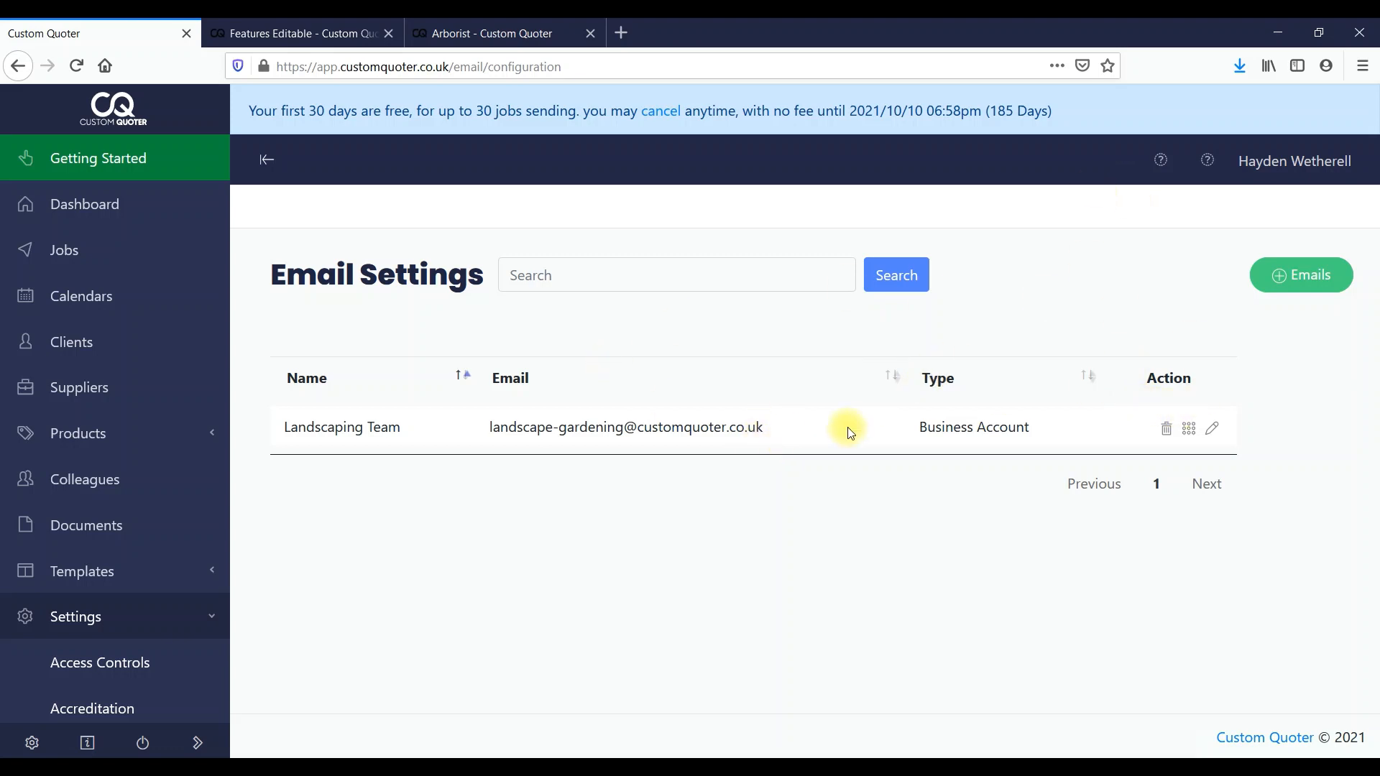
left_click(1186, 430)
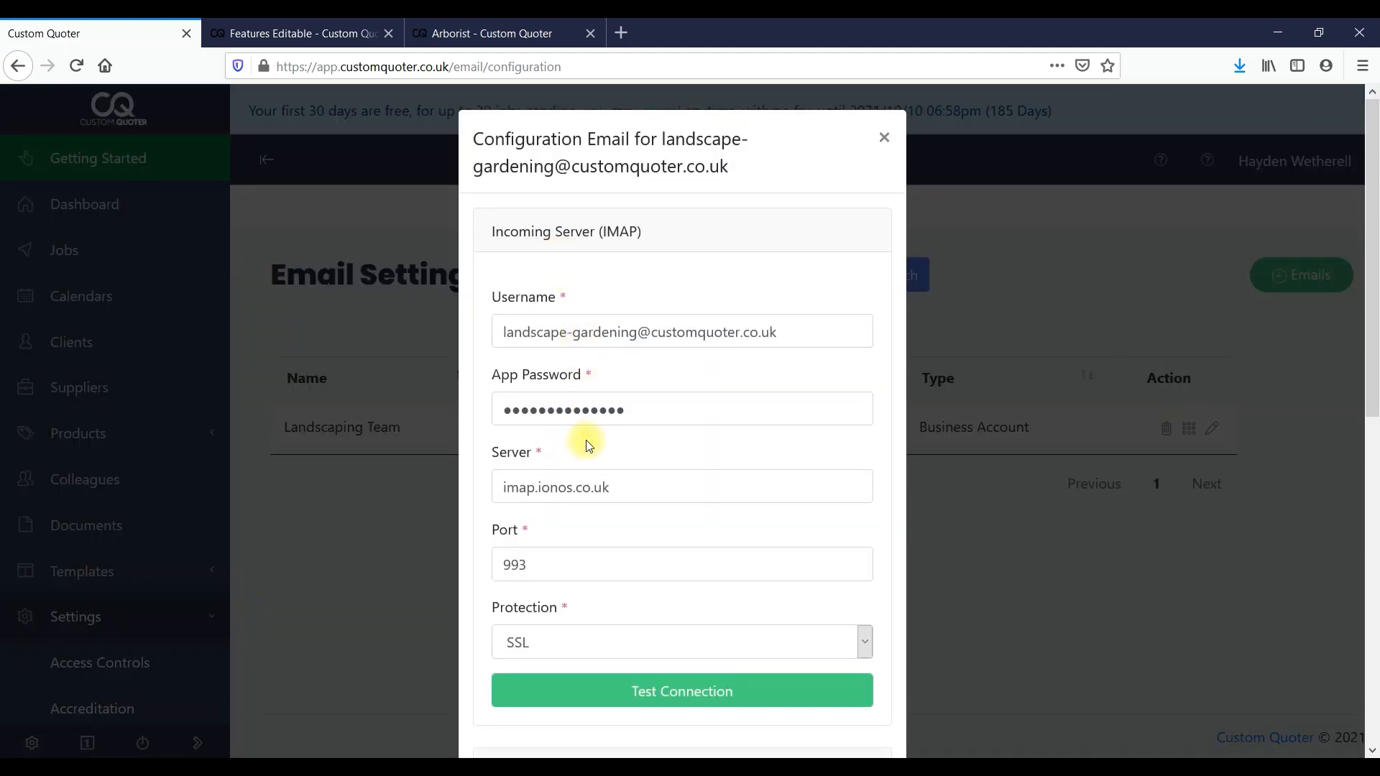
left_click(885, 138)
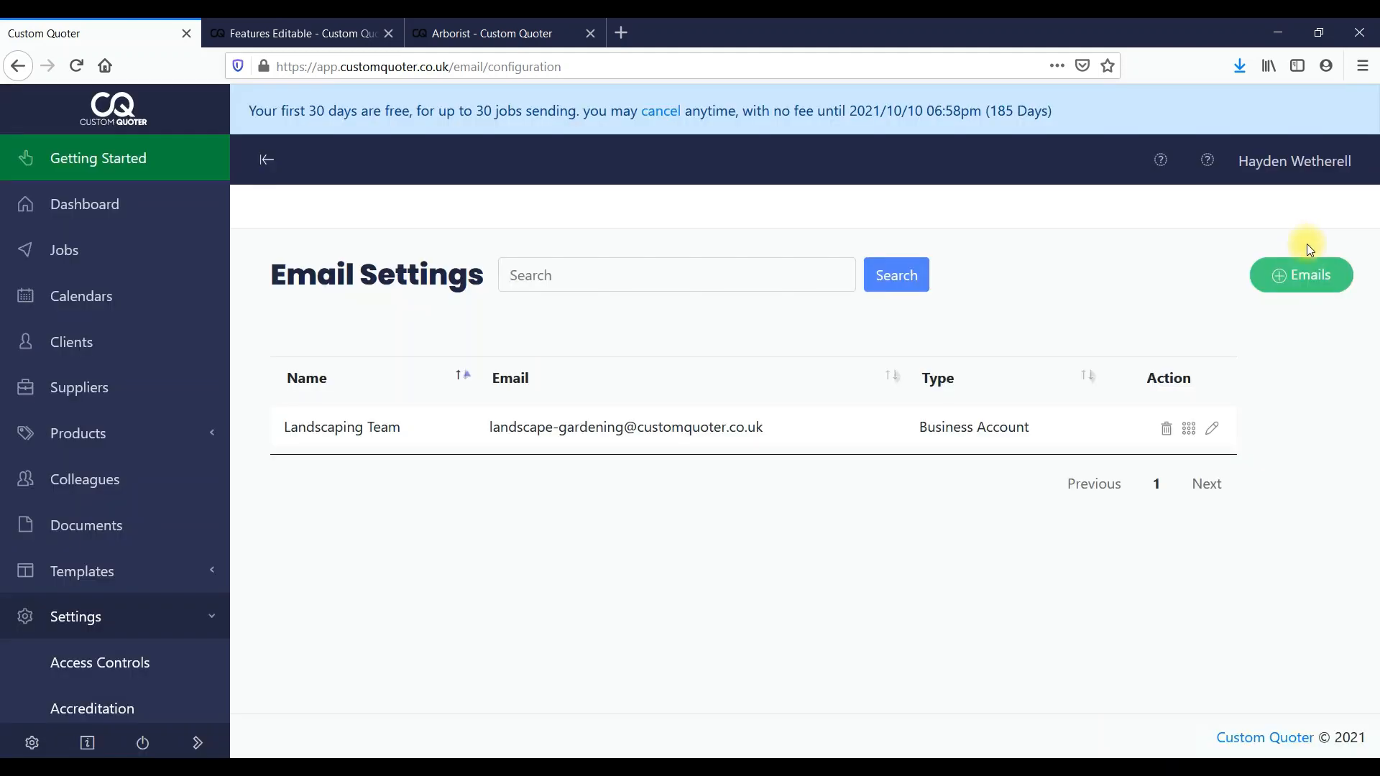
View the form for adding an email account, close it without saving and reopen the Landscaping Team account's server configuration
left_click(1295, 271)
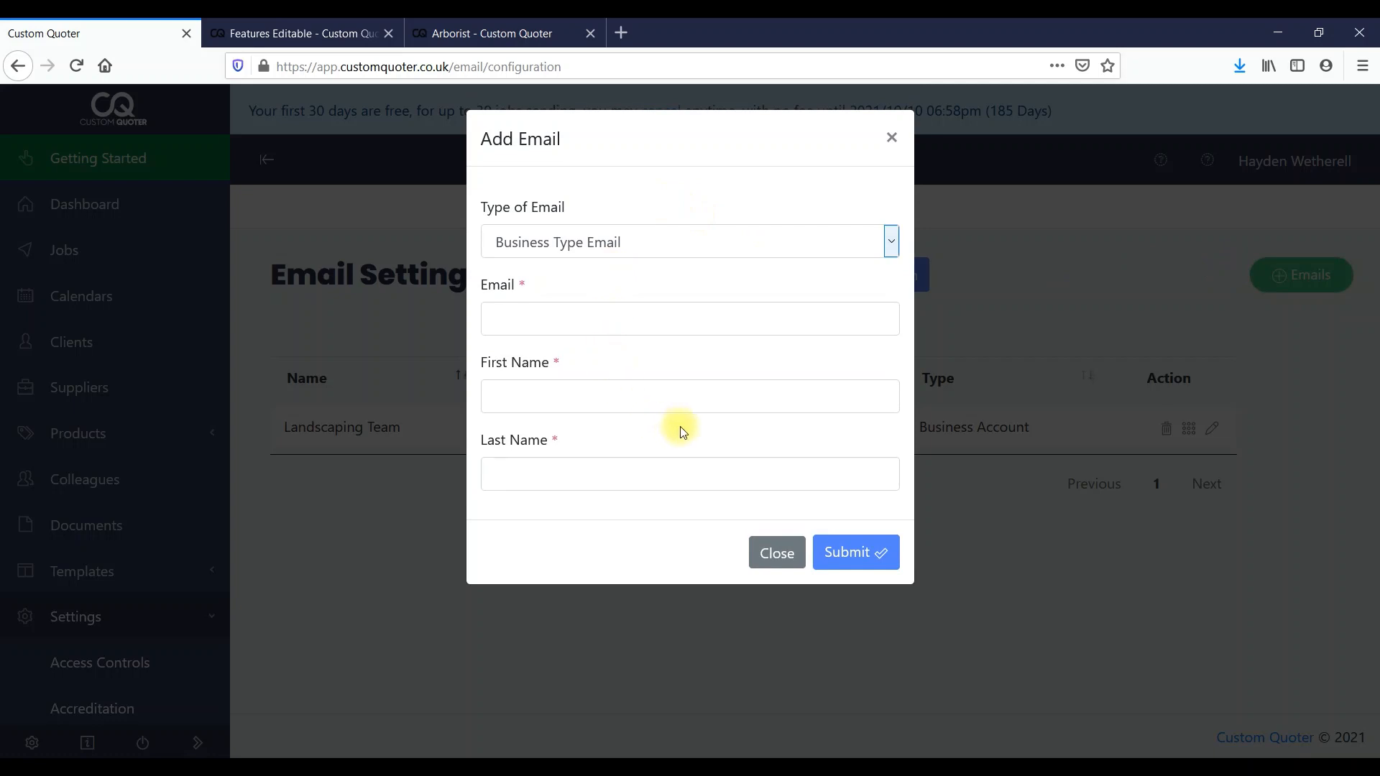
left_click(892, 137)
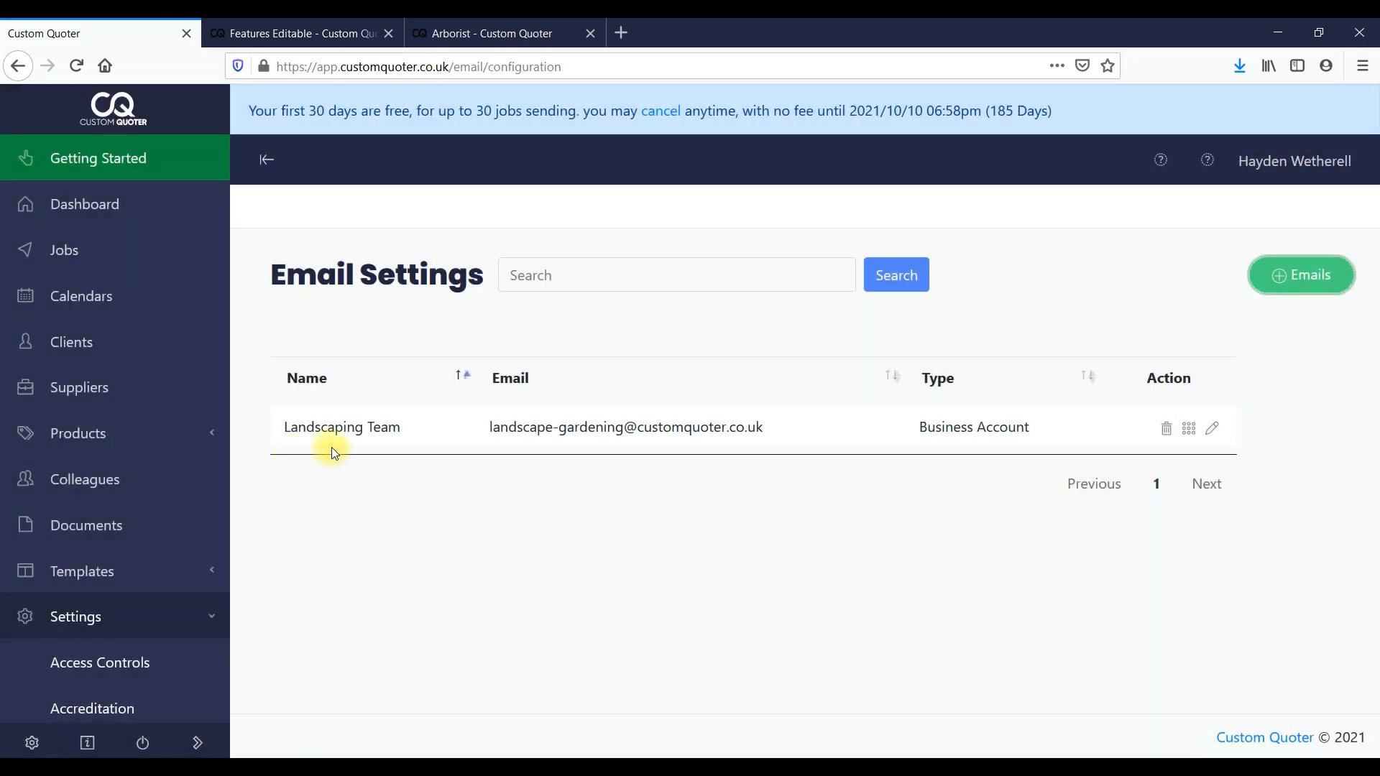
left_click(1188, 428)
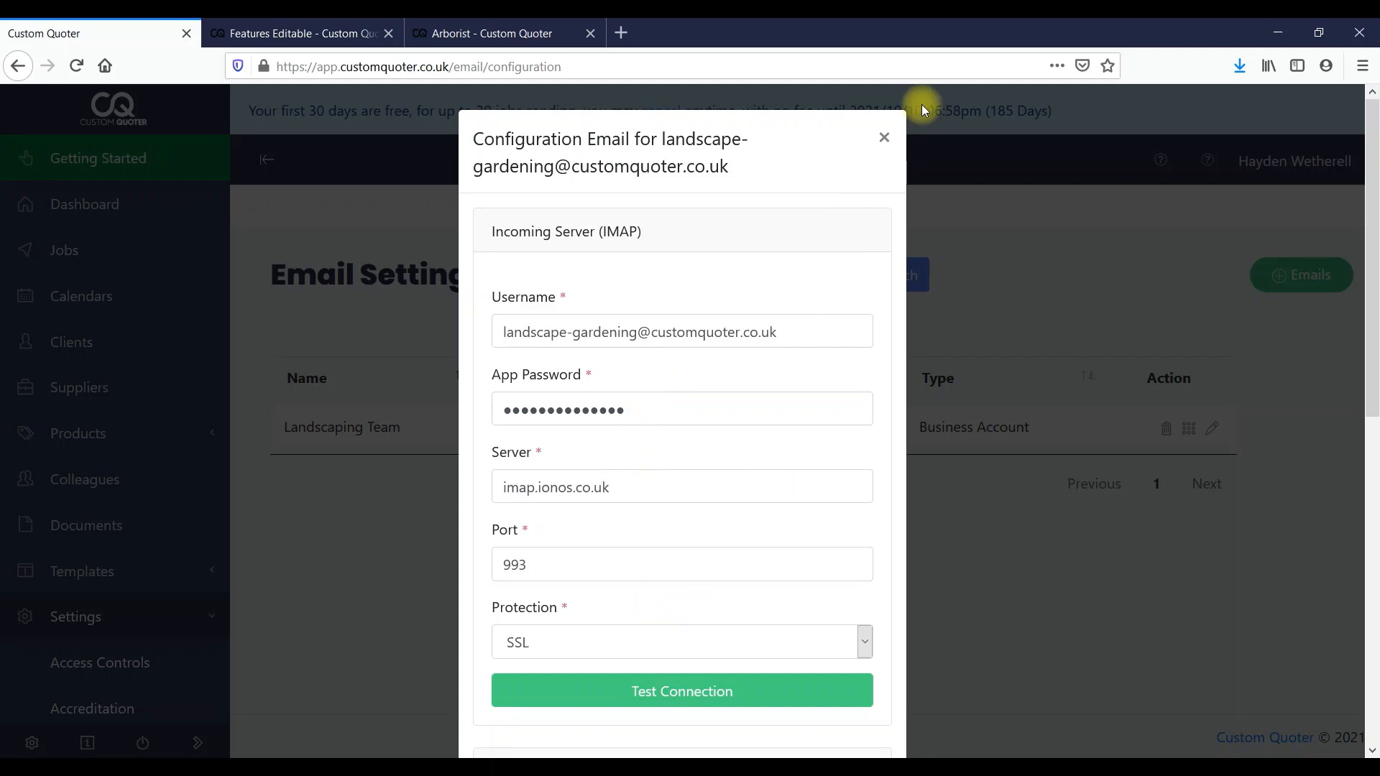
Close the Landscaping Team account's email configuration and go to the calendar settings to view the event types
left_click(884, 137)
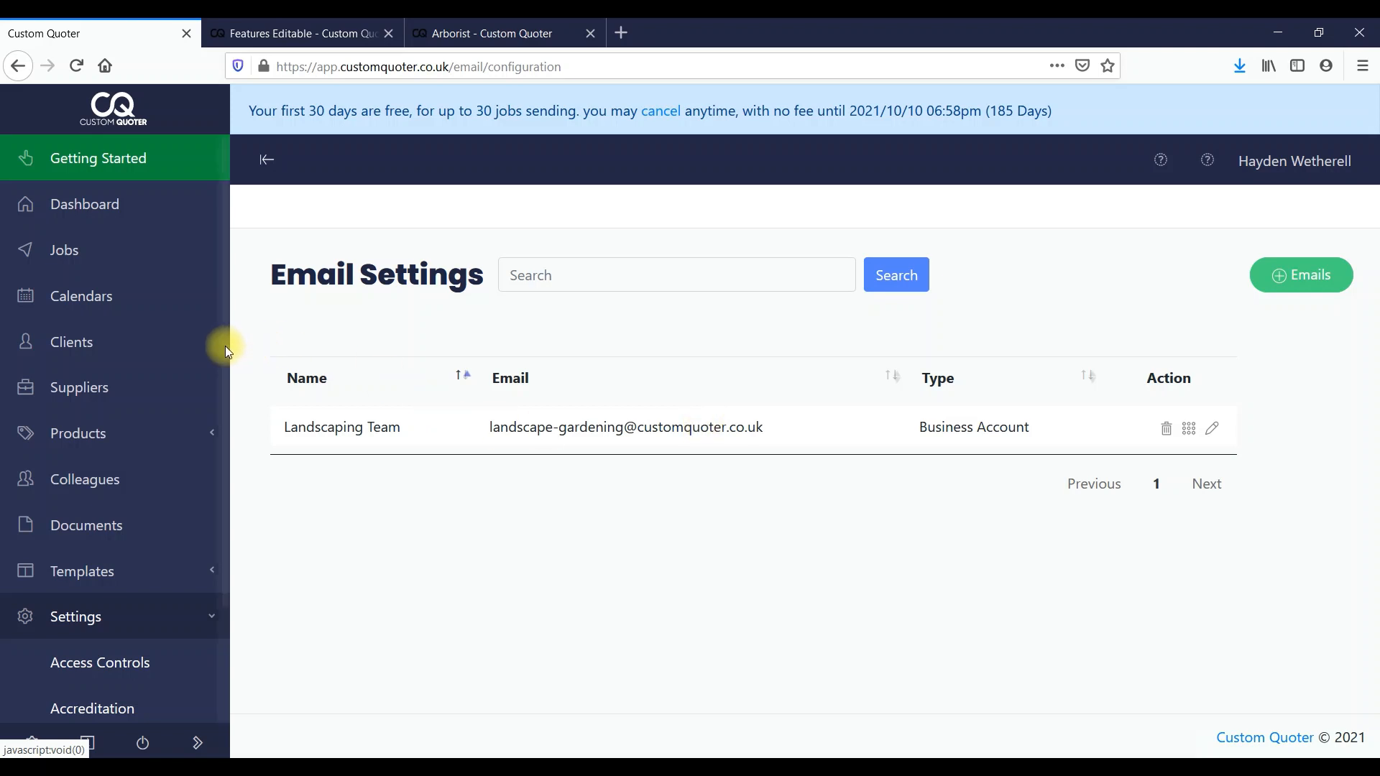
scroll(221, 343, "down", 5)
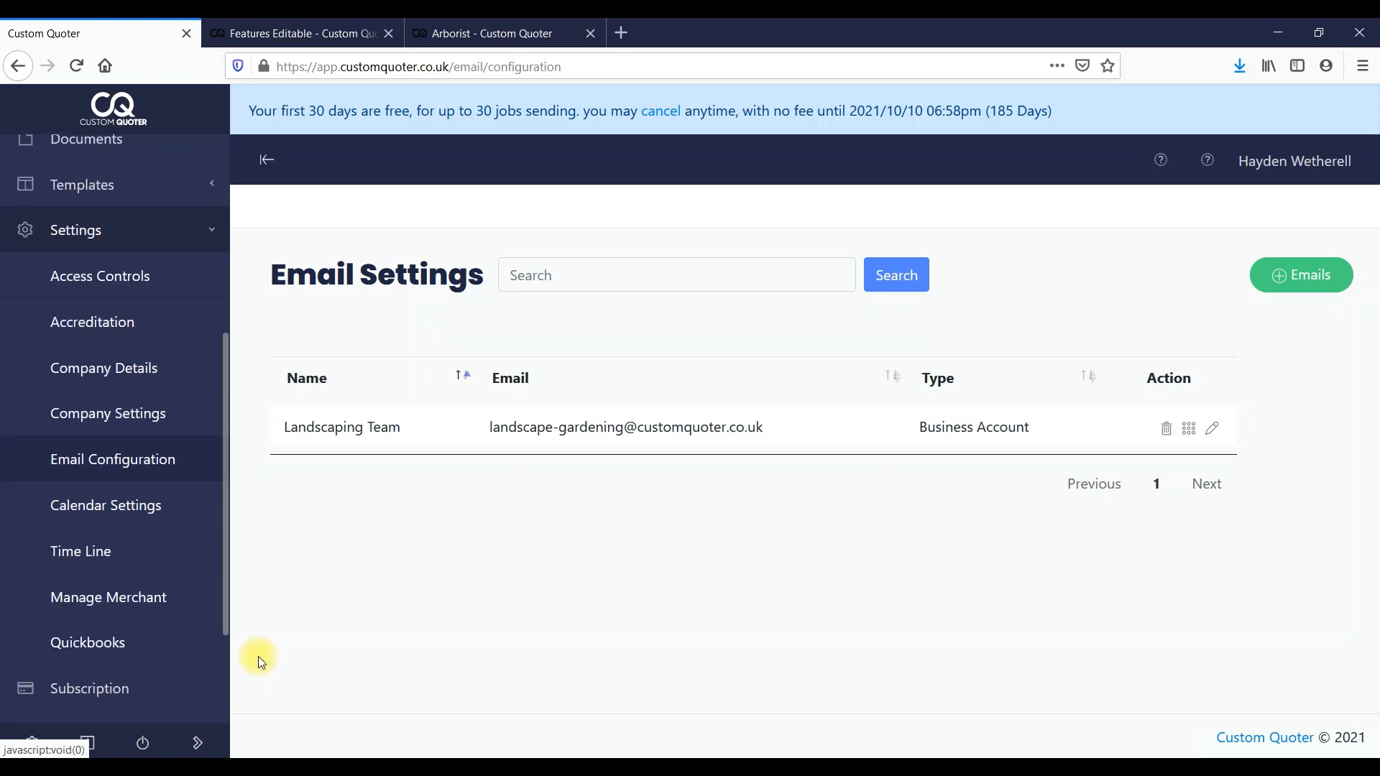
left_click(144, 503)
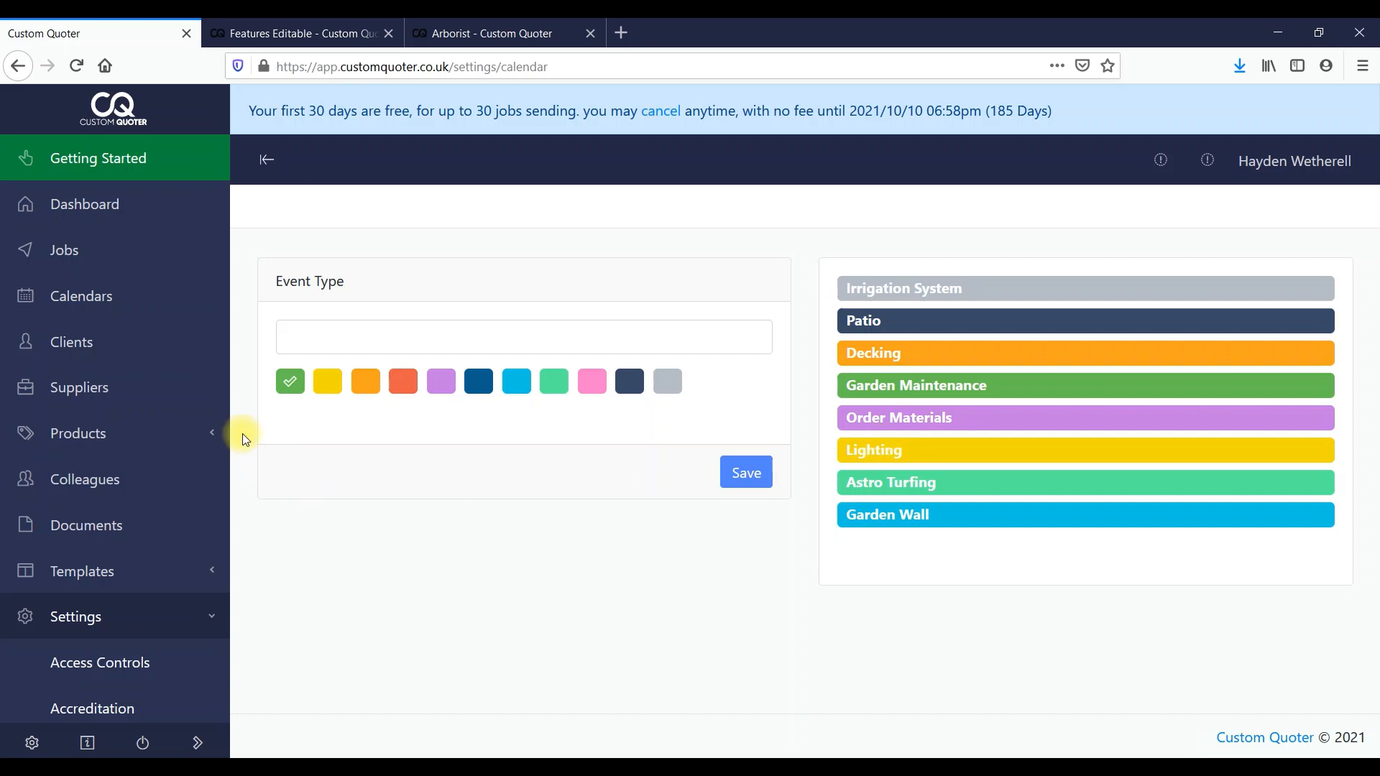
Go to the timeline and review the sheets and documents in the New Garden Fence job update
left_click_drag(220, 404, 256, 587)
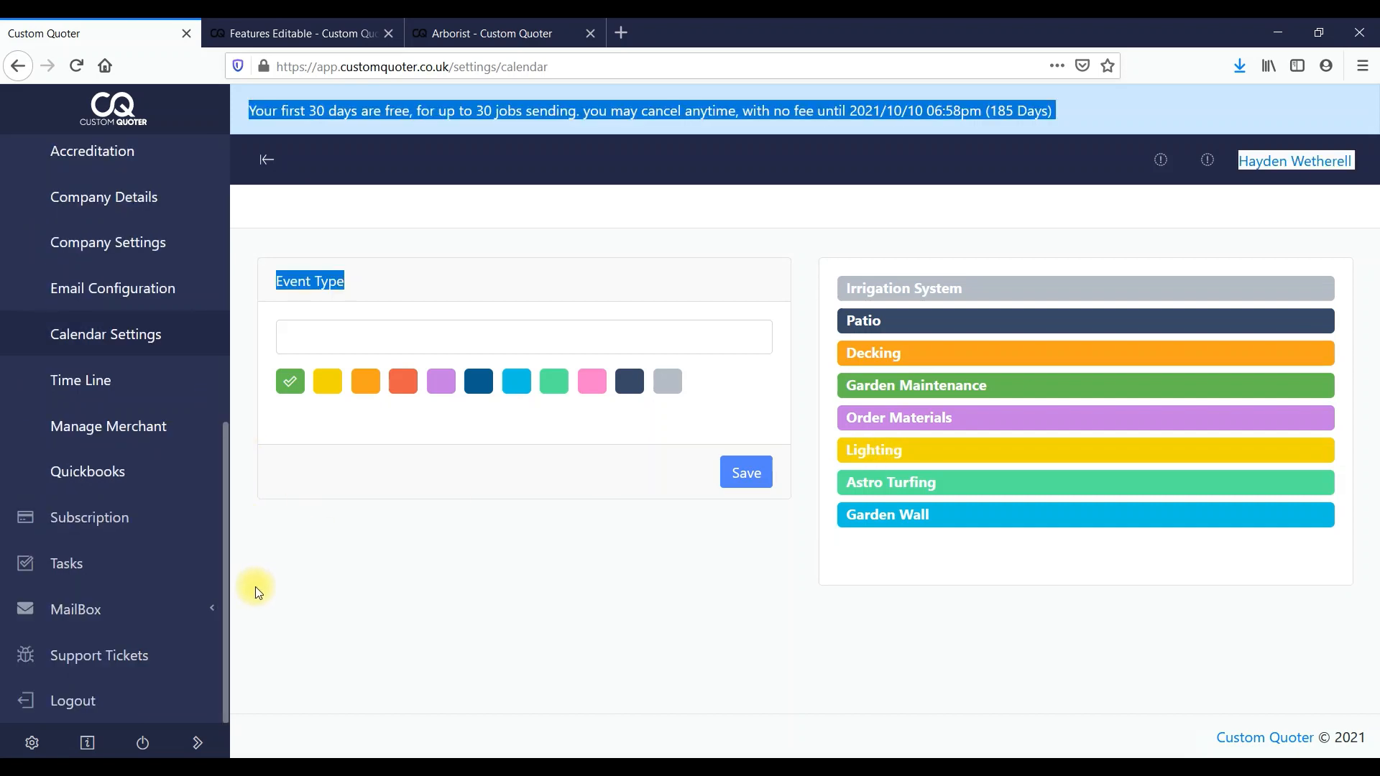
left_click(92, 381)
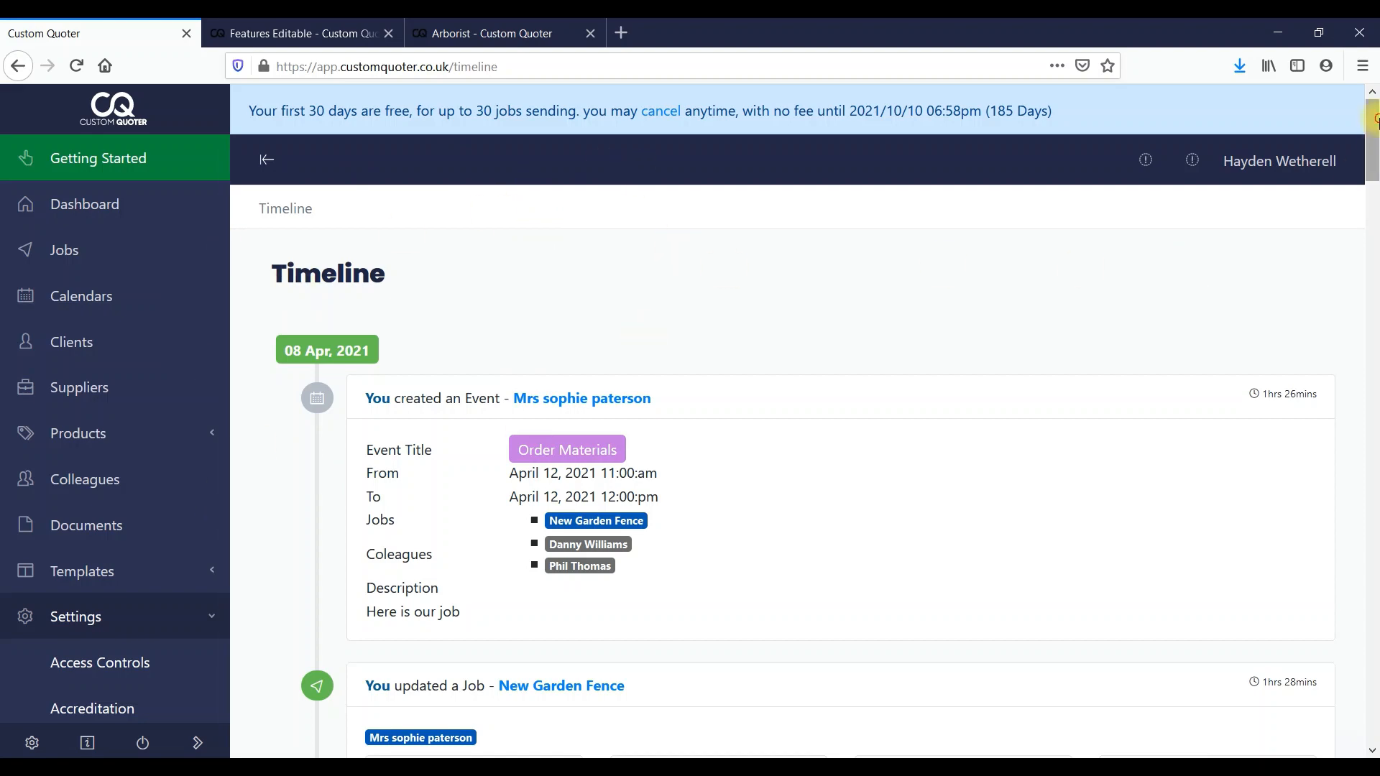
left_click_drag(1373, 140, 1375, 184)
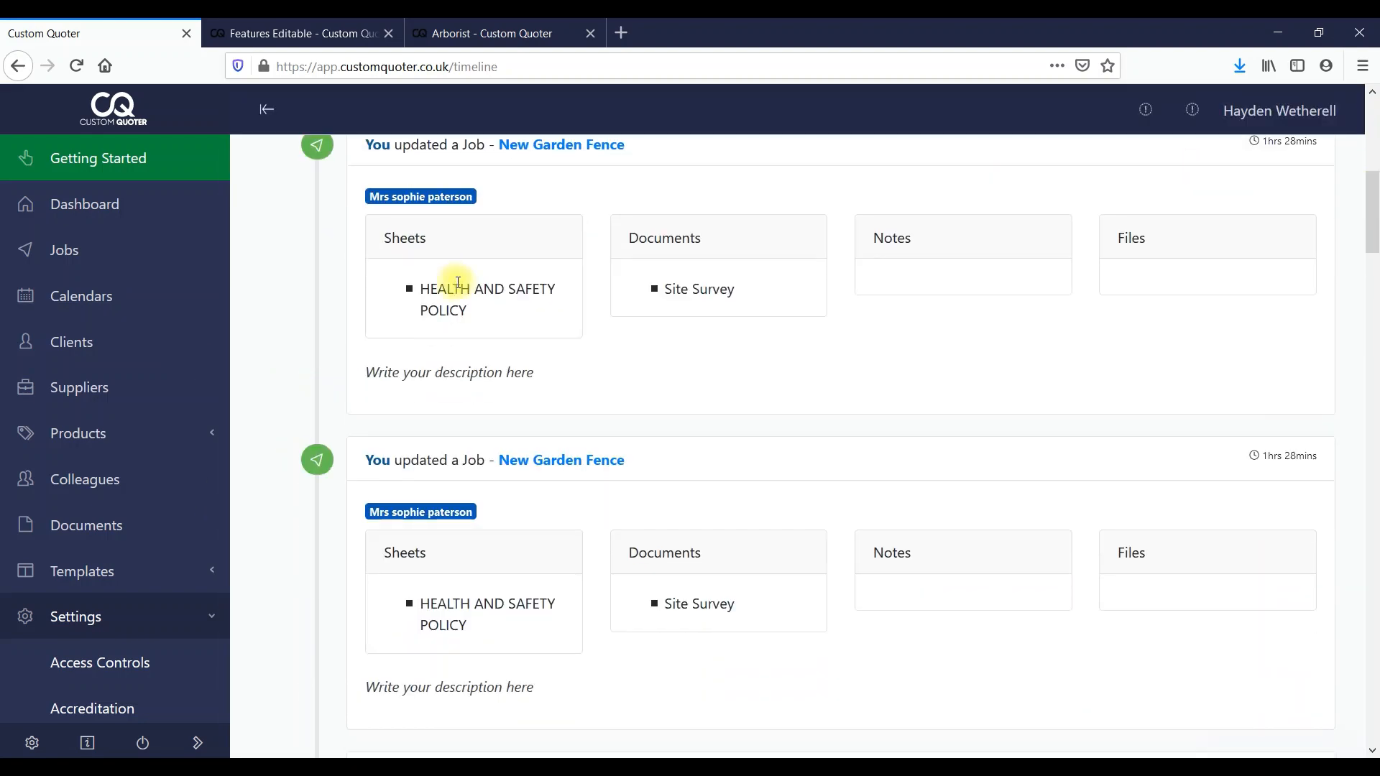
left_click_drag(437, 289, 470, 288)
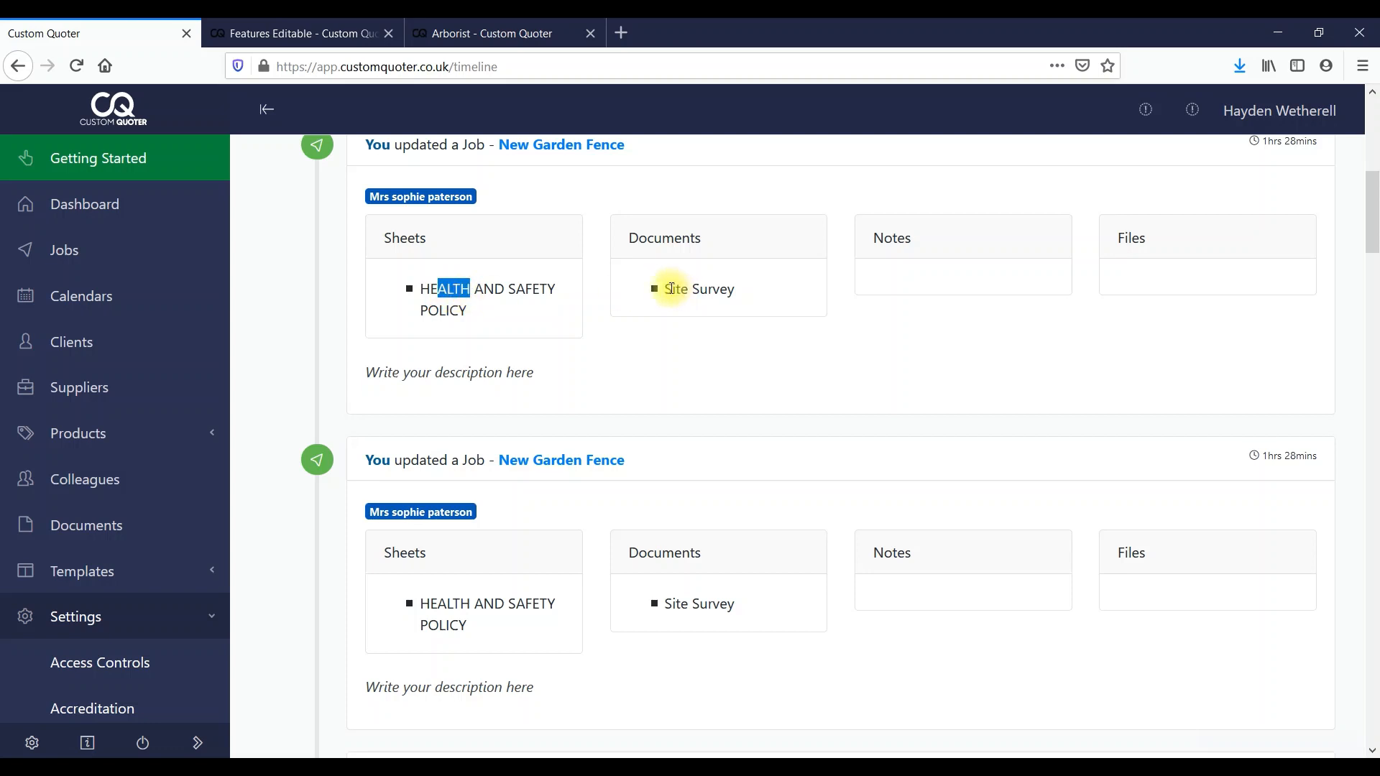
left_click_drag(670, 288, 751, 296)
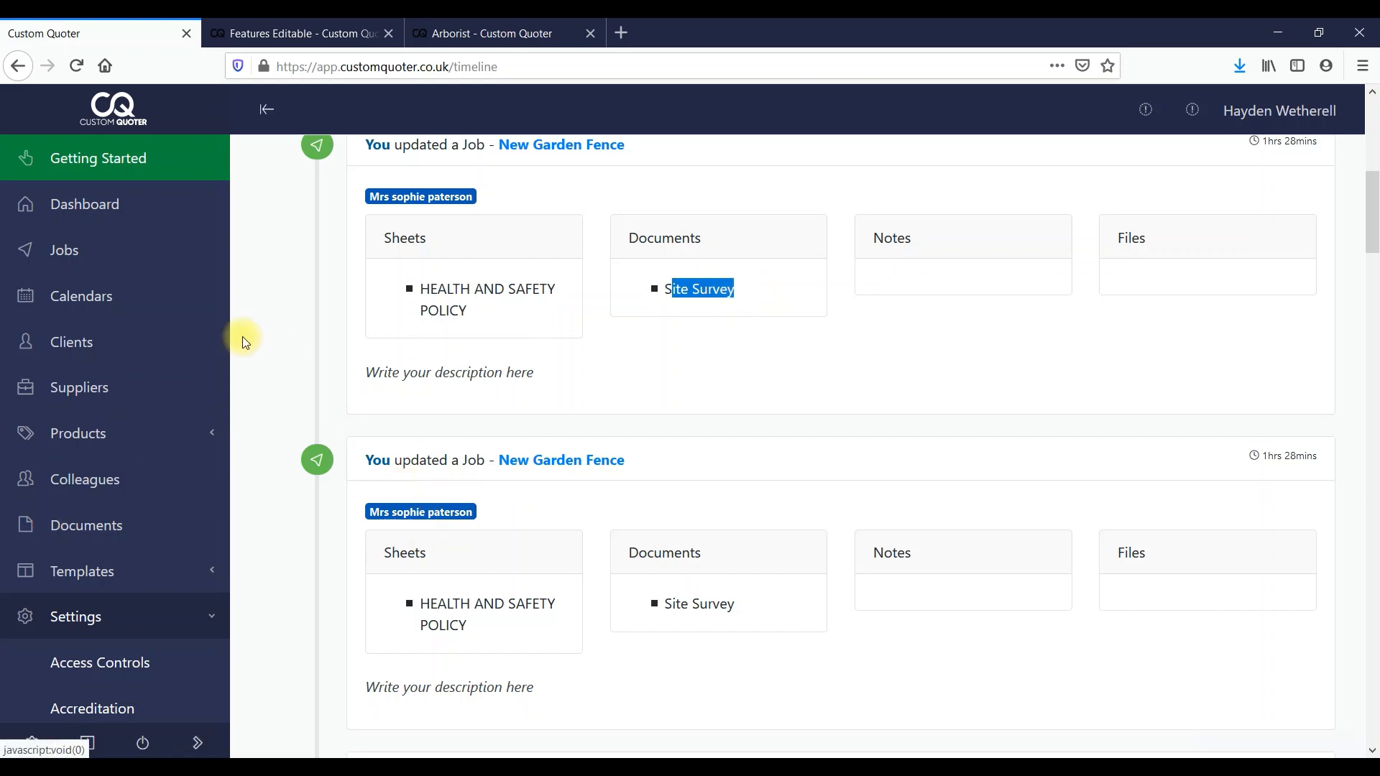
Go to the merchant management settings to view which merchants are included in the product list
scroll(224, 374, "down", 5)
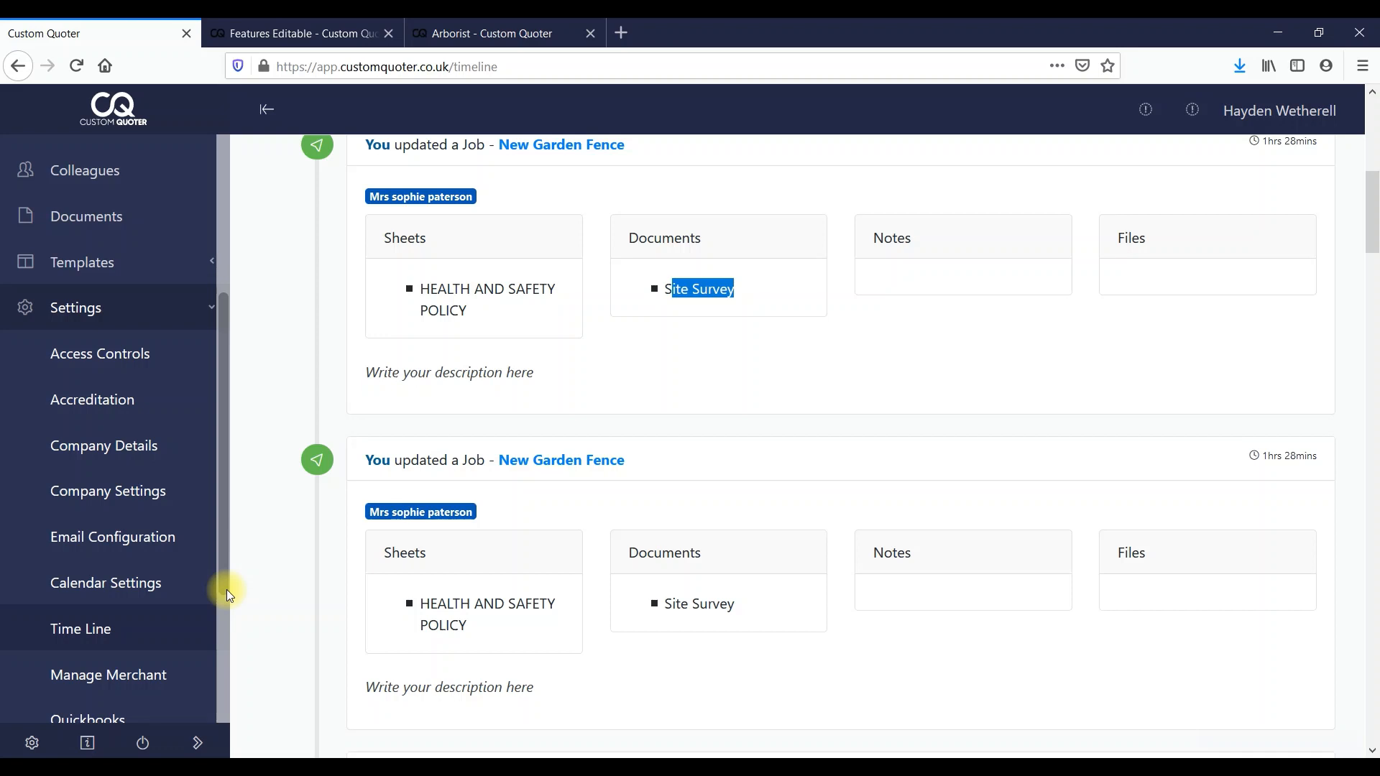
scroll(226, 589, "down", 2)
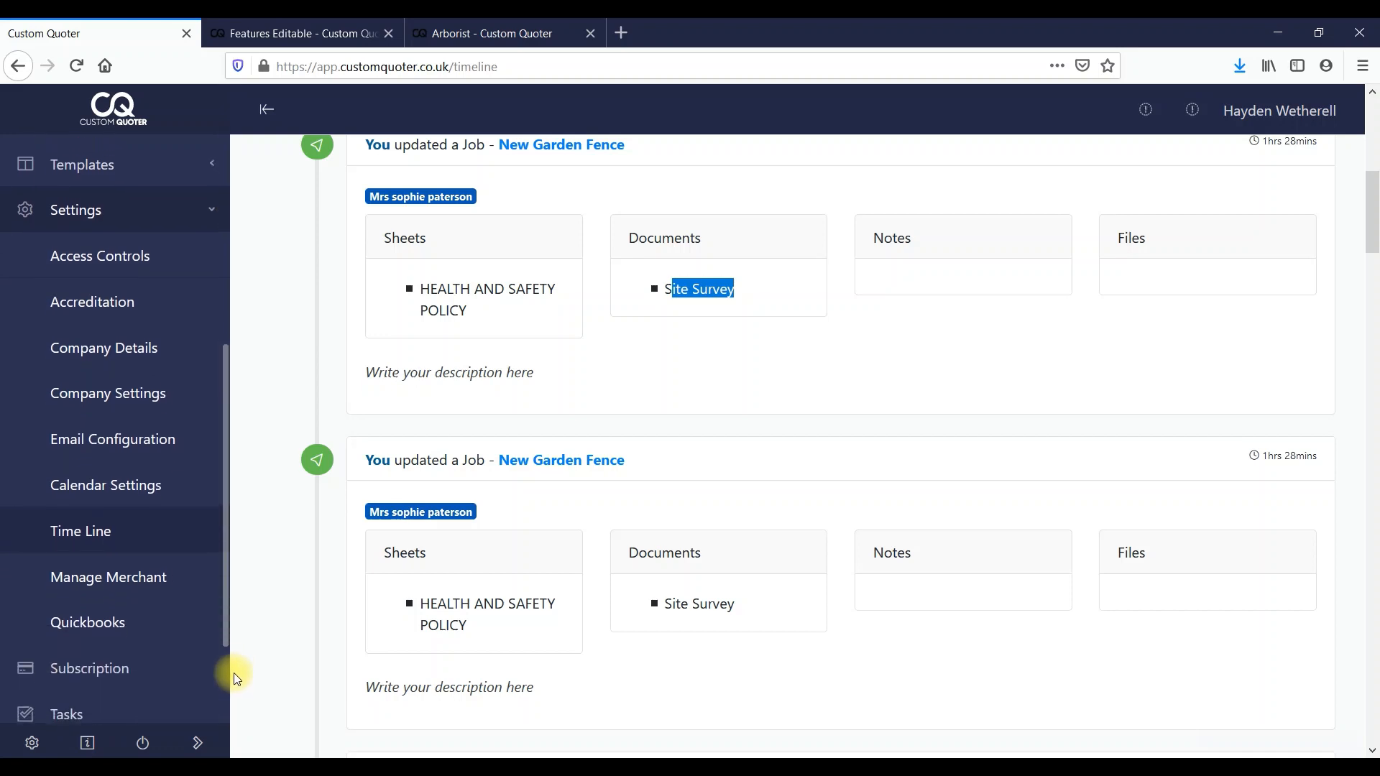
left_click(111, 551)
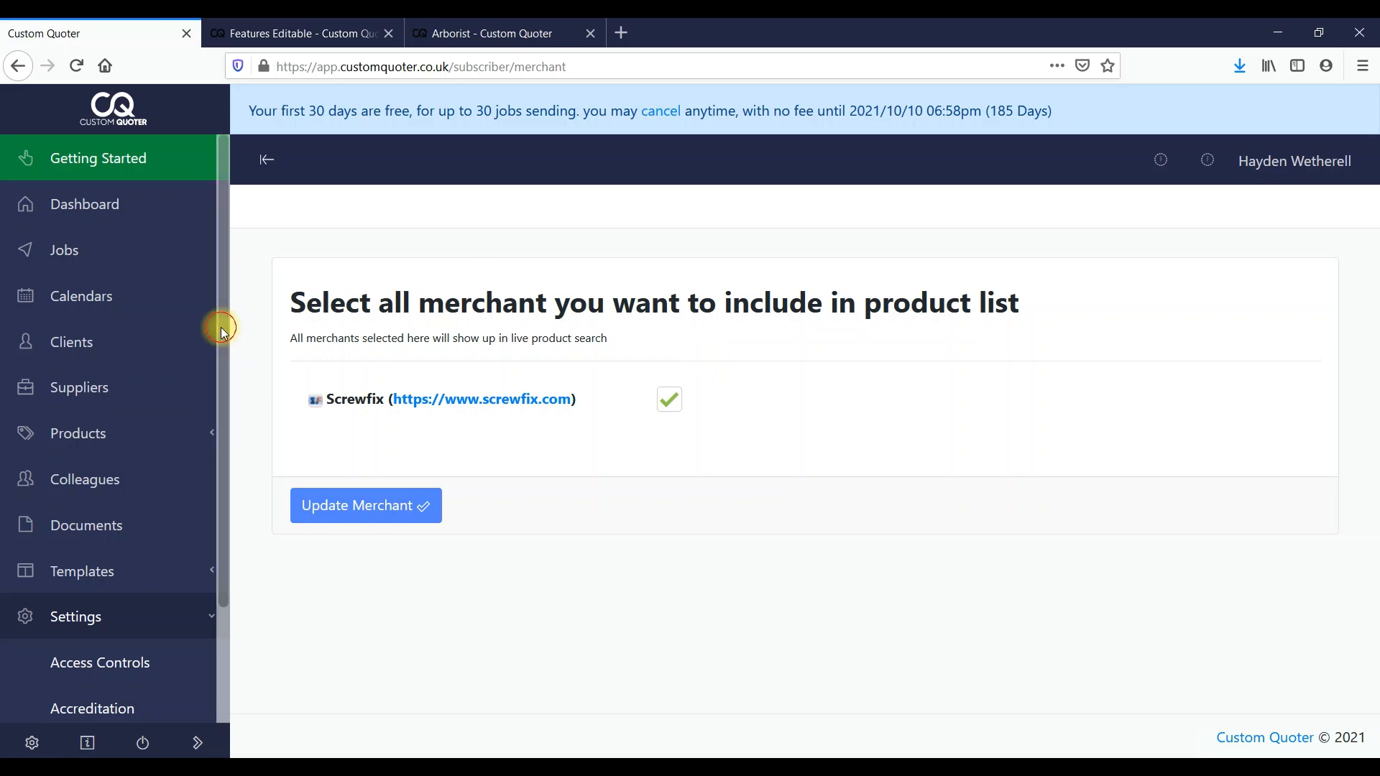
Go to the Quickbooks settings to view the bulk sync actions for customers, vendors and accounting entries
scroll(222, 345, "down", 2)
scroll(223, 416, "down", 6)
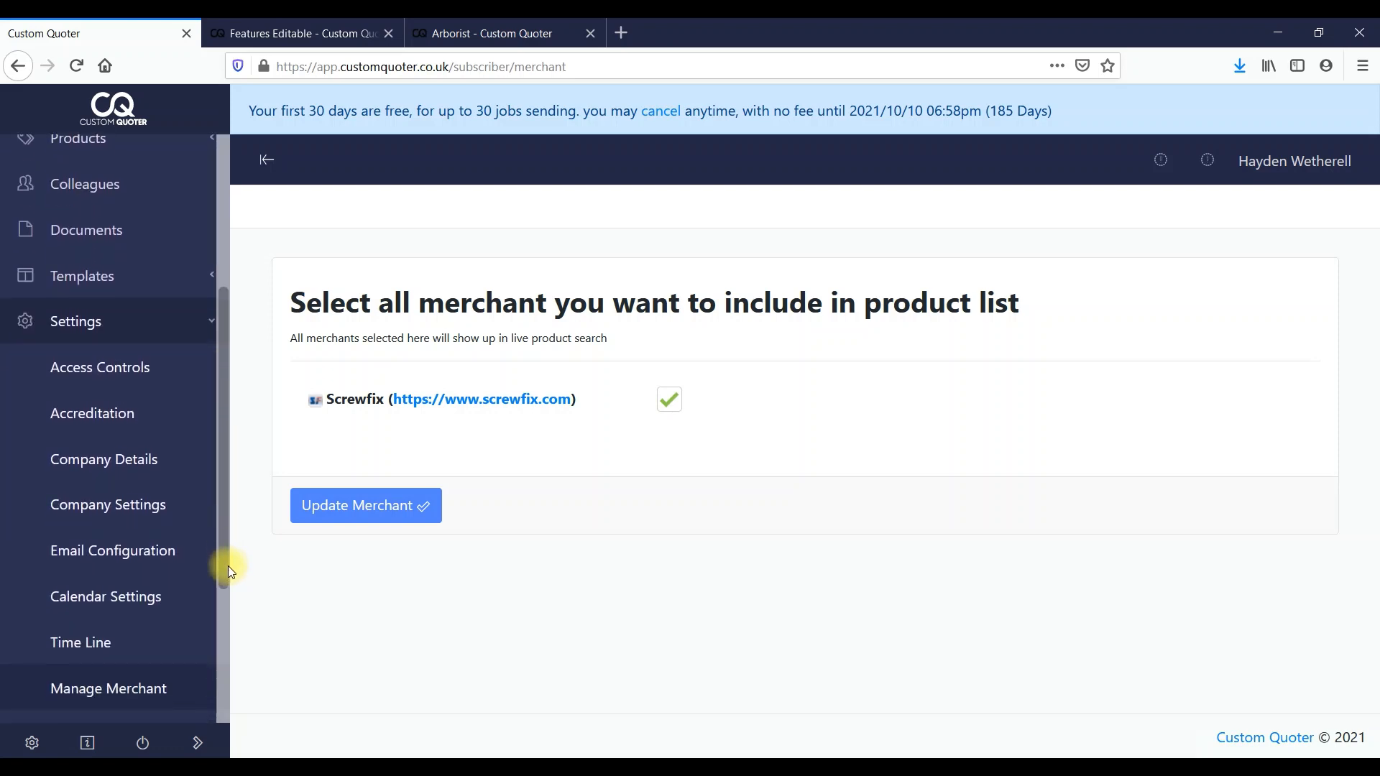
scroll(229, 662, "down", 1)
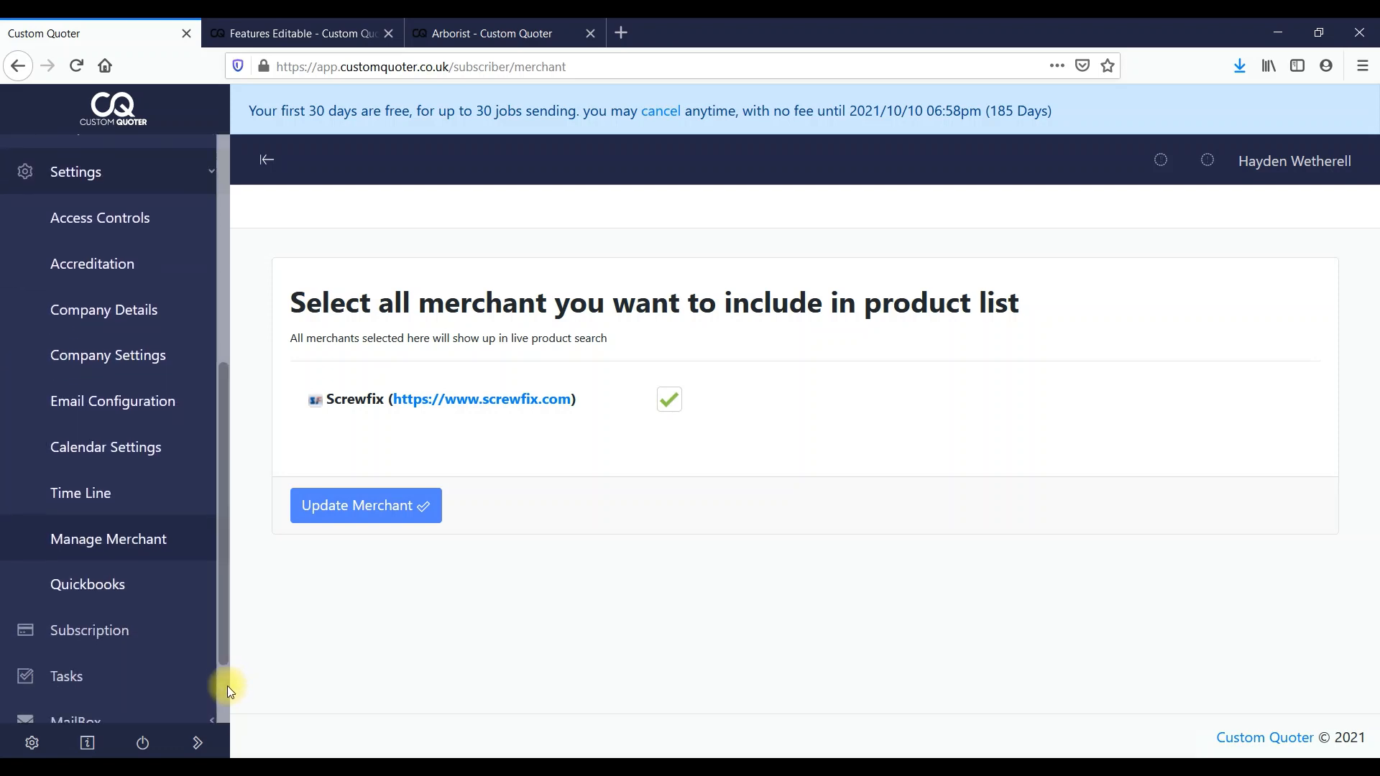
left_click(88, 586)
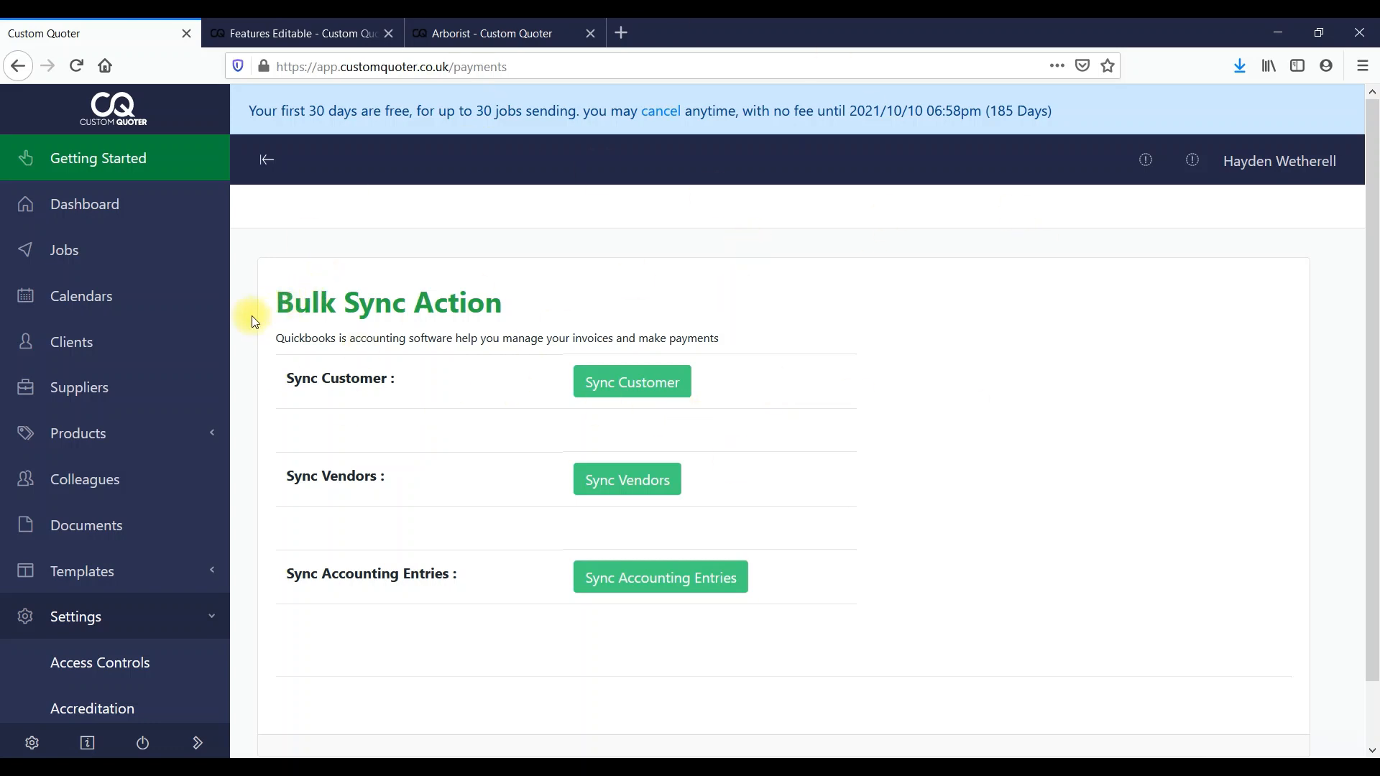
Go to the subscription page and review the job ranges and their prices
scroll(220, 431, "down", 5)
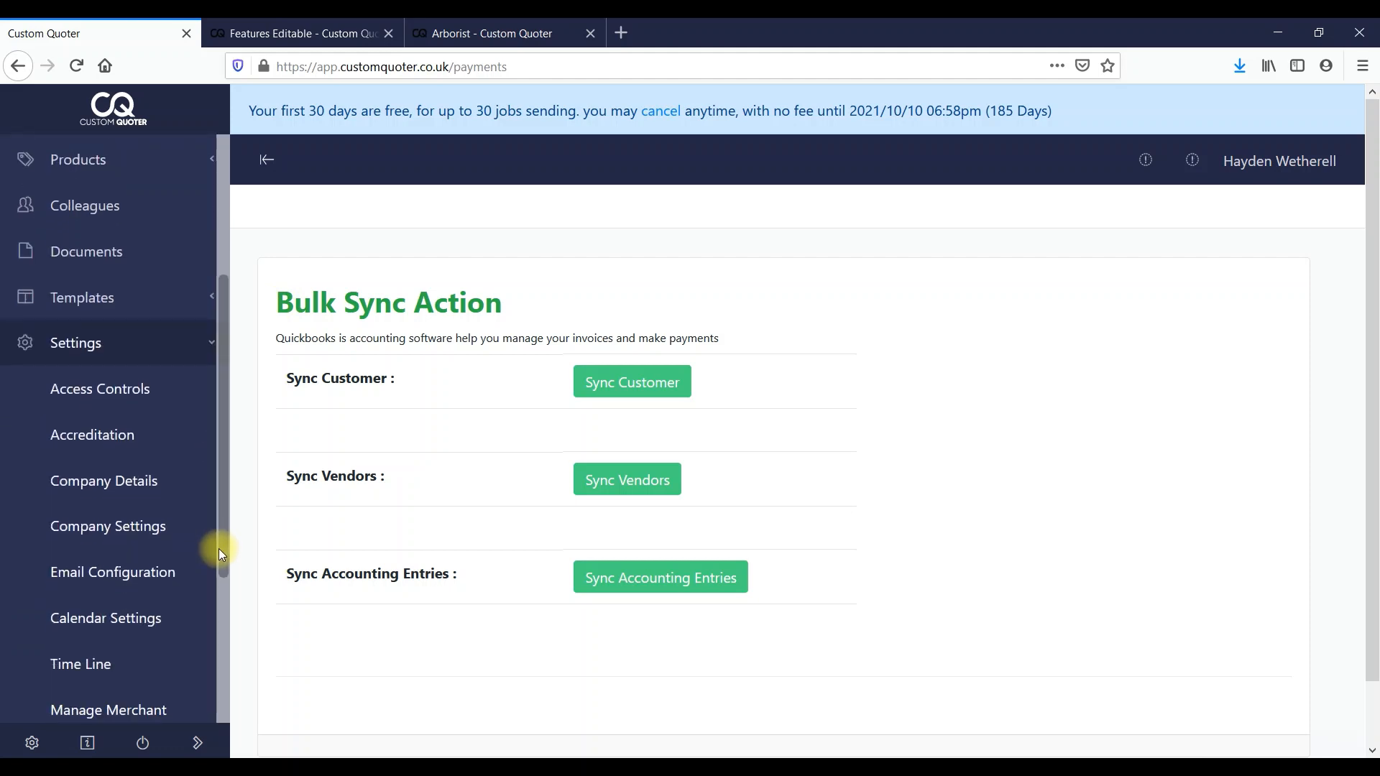
scroll(218, 651, "down", 2)
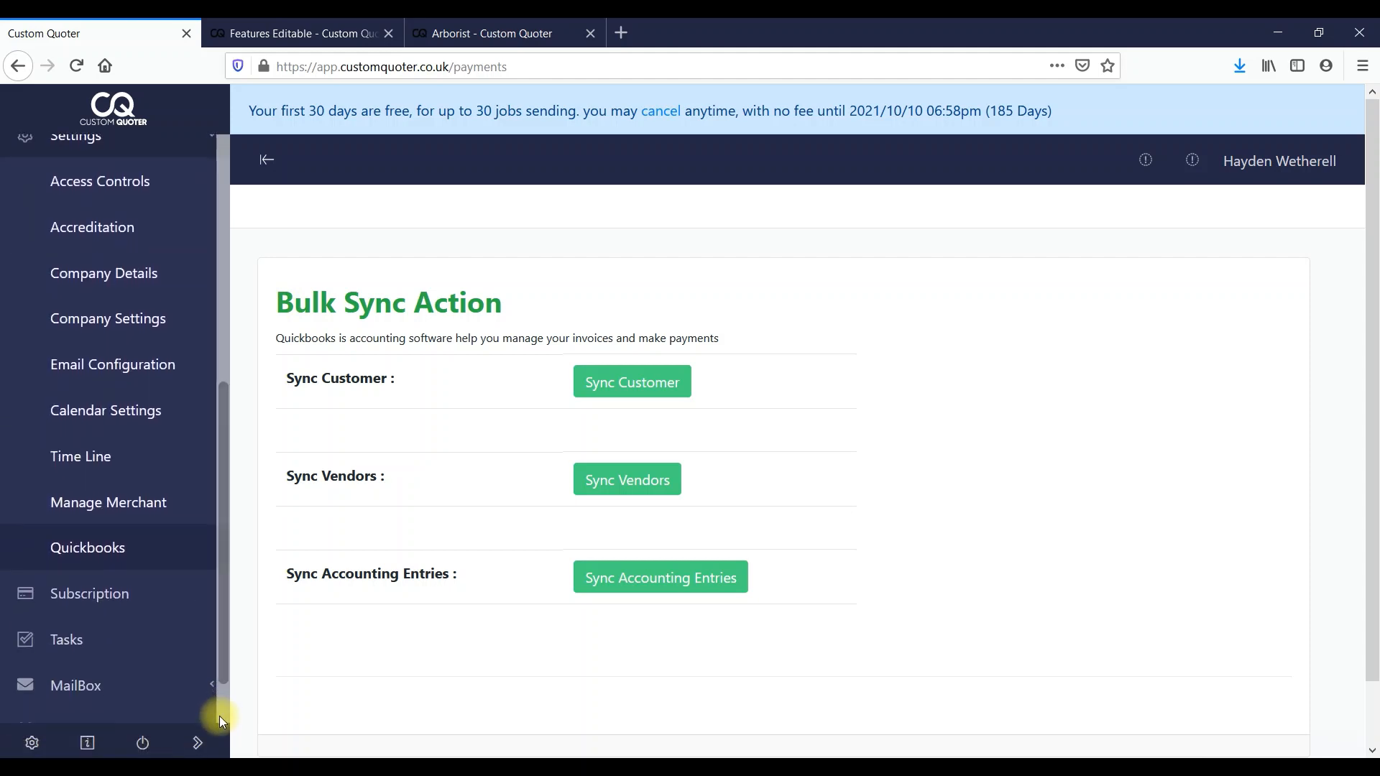
left_click(108, 598)
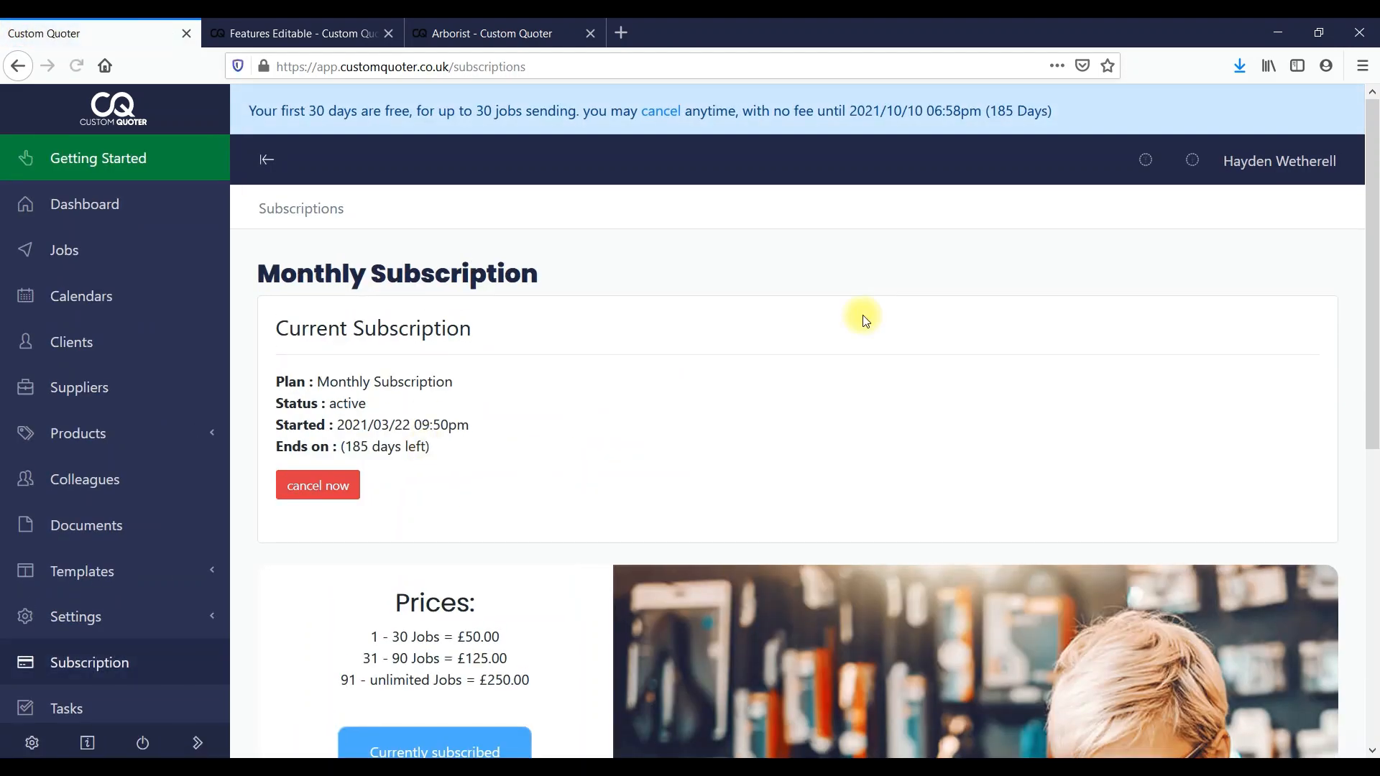
left_click_drag(1372, 168, 1366, 385)
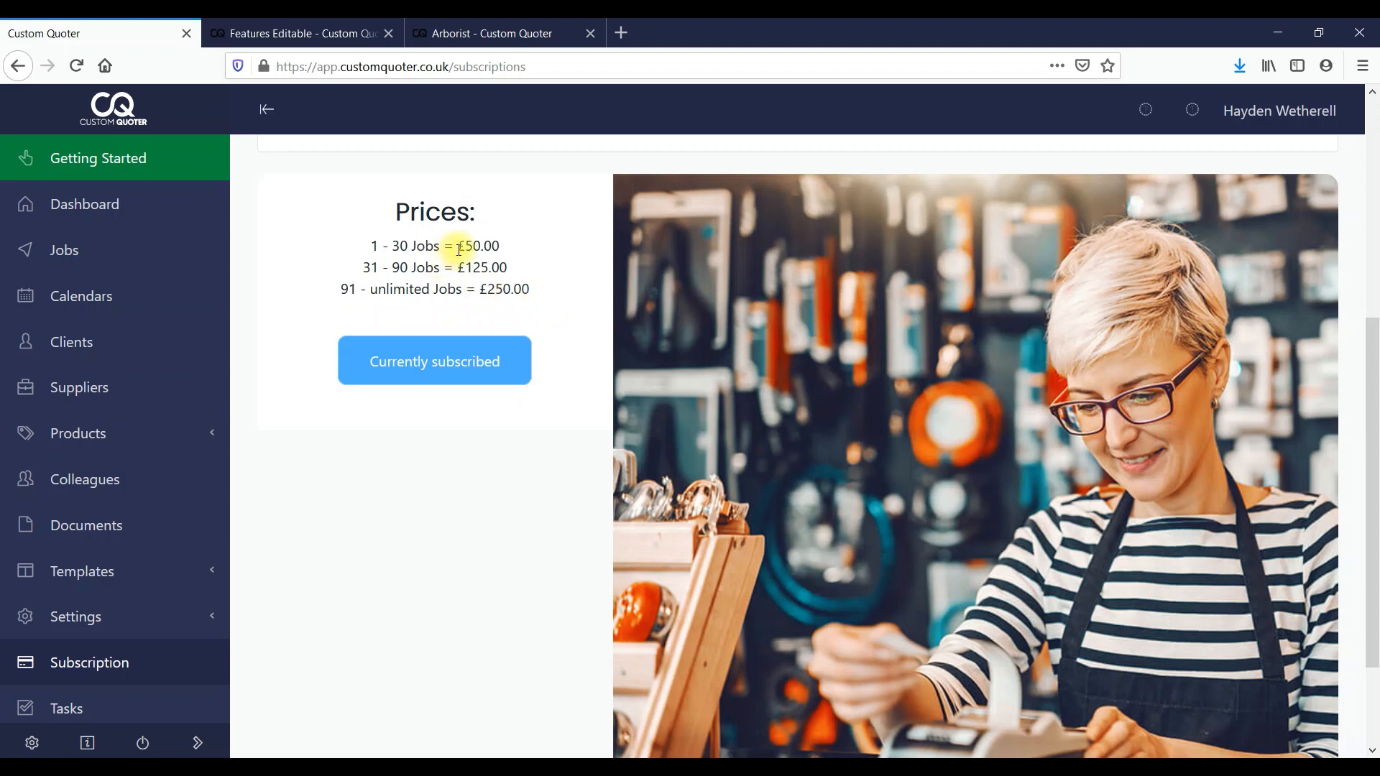
left_click_drag(465, 246, 524, 242)
left_click_drag(465, 267, 530, 287)
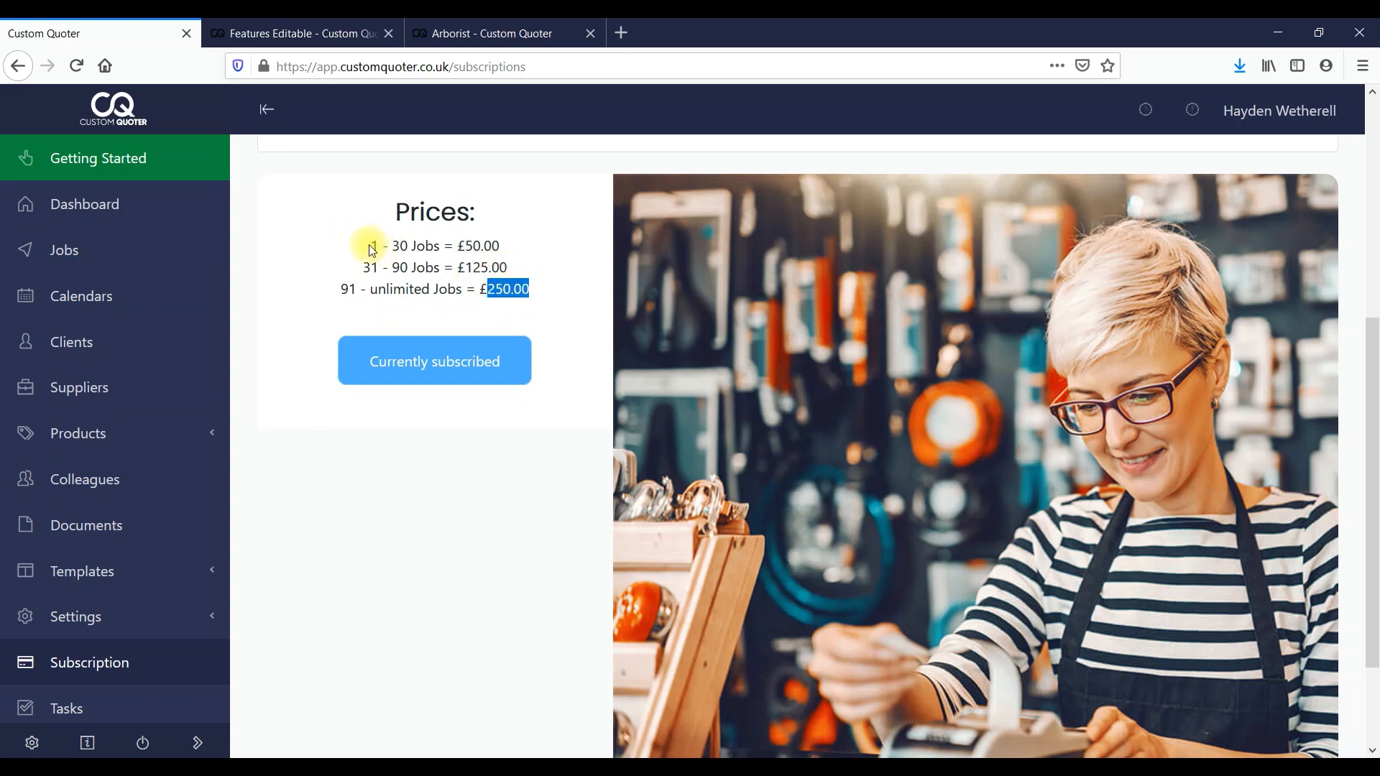
left_click_drag(371, 247, 414, 246)
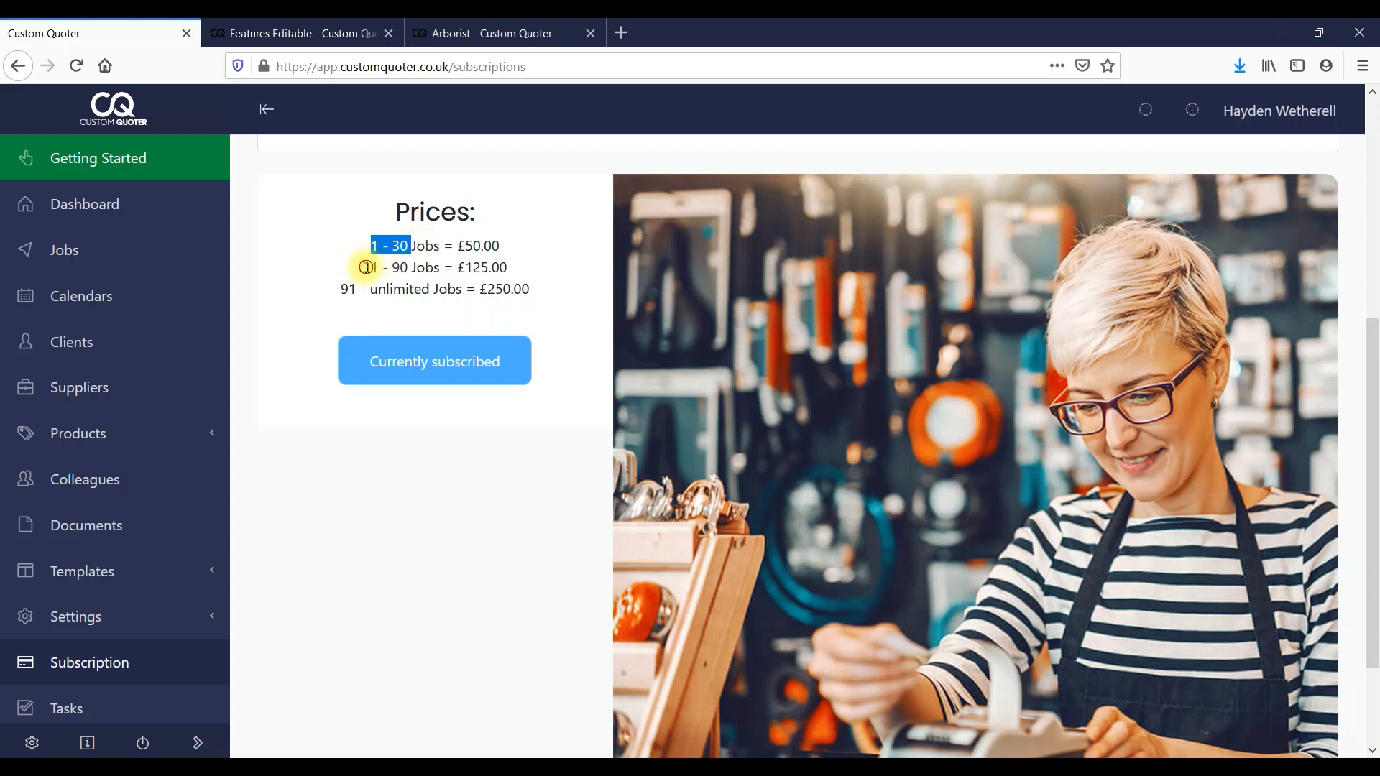
left_click_drag(366, 268, 422, 270)
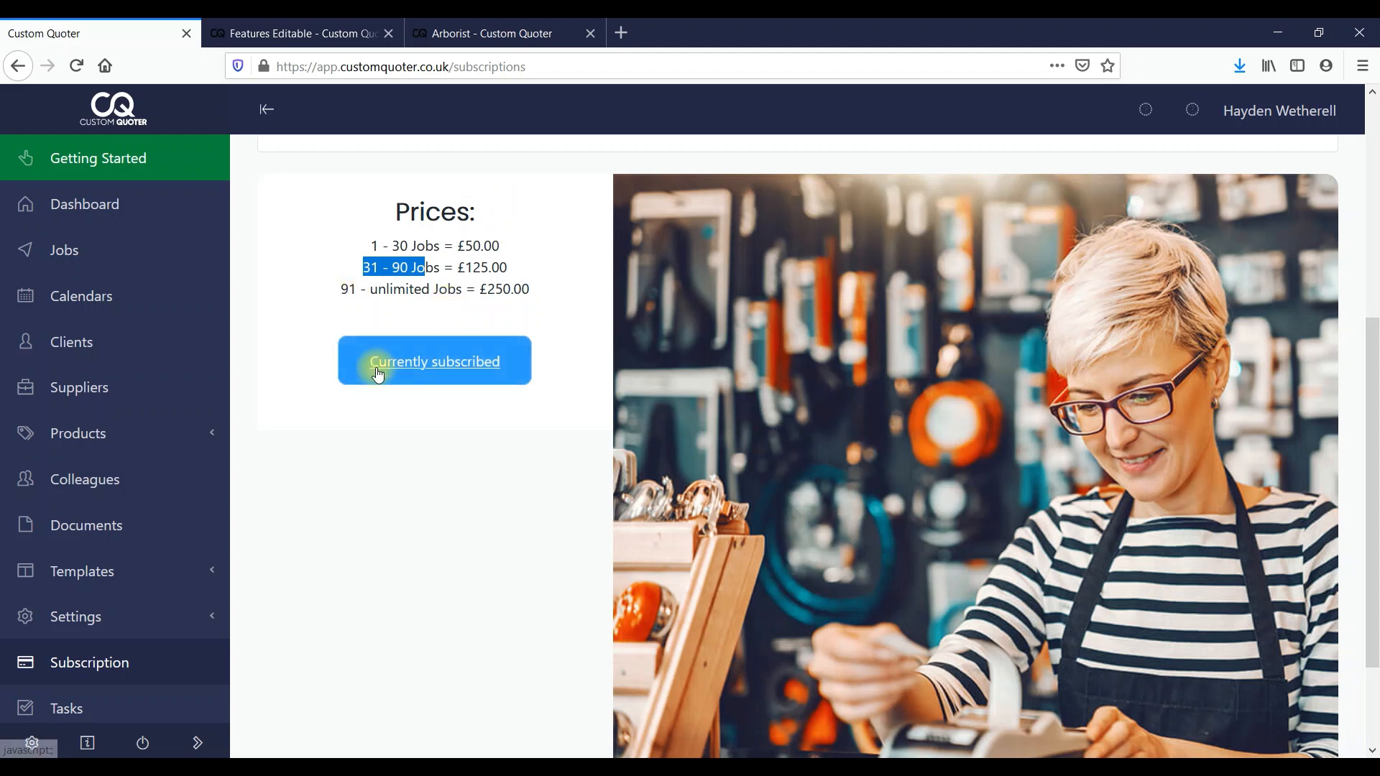
Start a new task in the tasks section for the client with the Garden revamp job and assign the first colleague listed after Me
left_click_drag(222, 381, 238, 472)
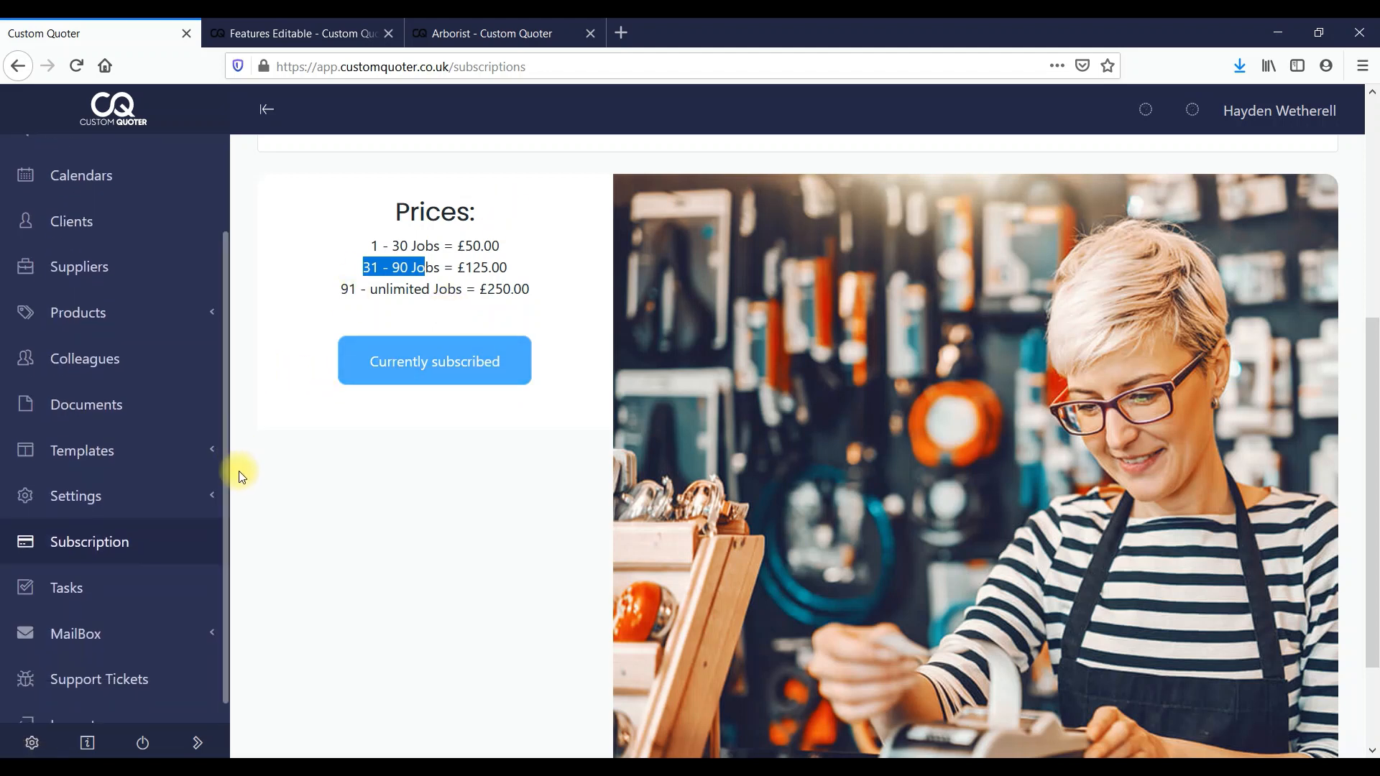
left_click(61, 588)
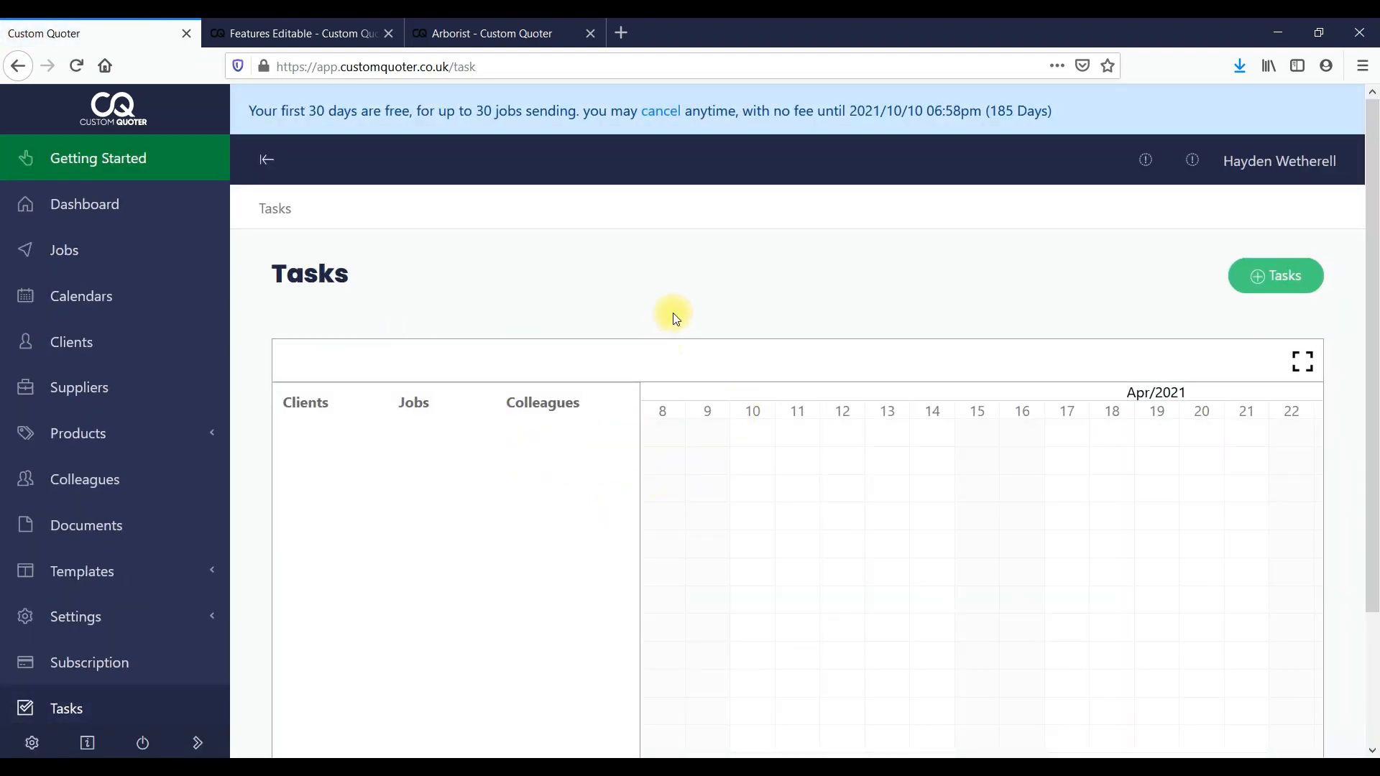
left_click(1268, 284)
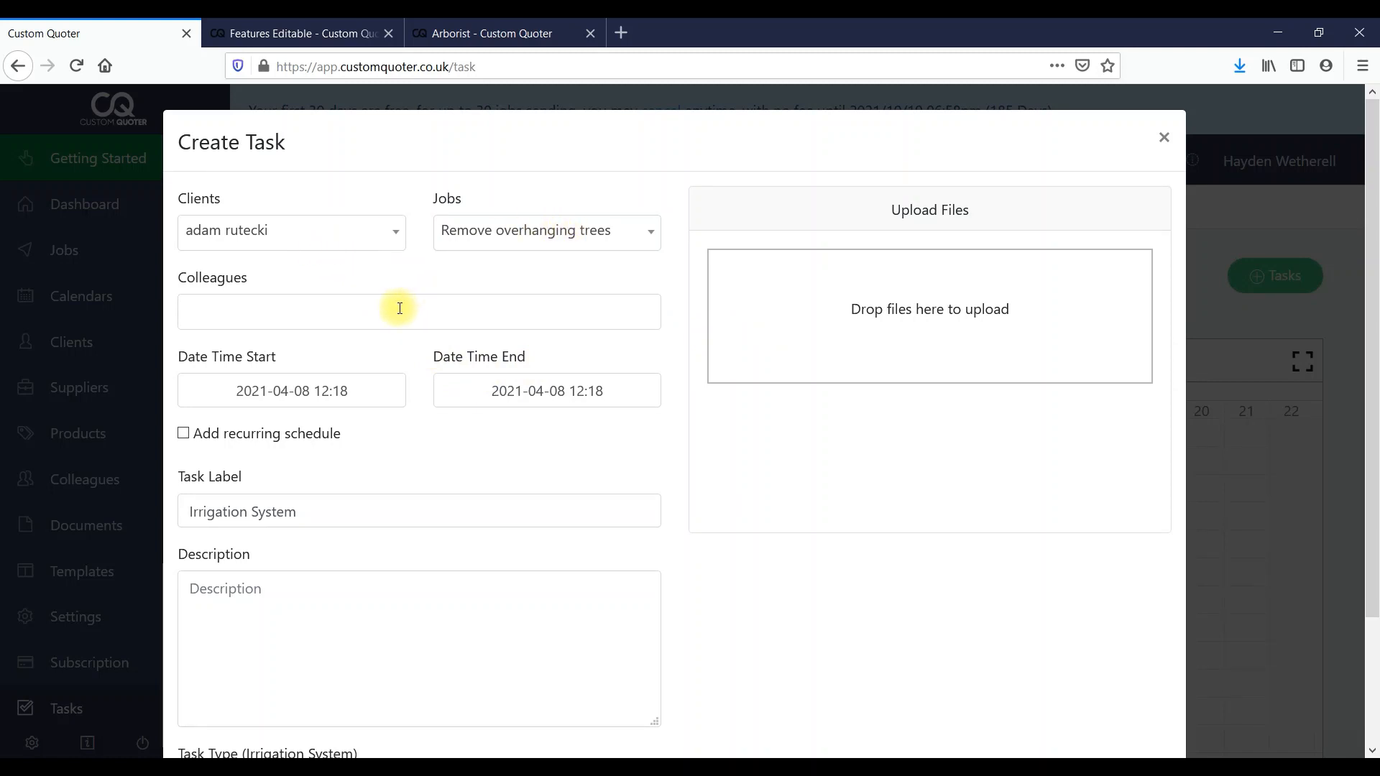
left_click(530, 234)
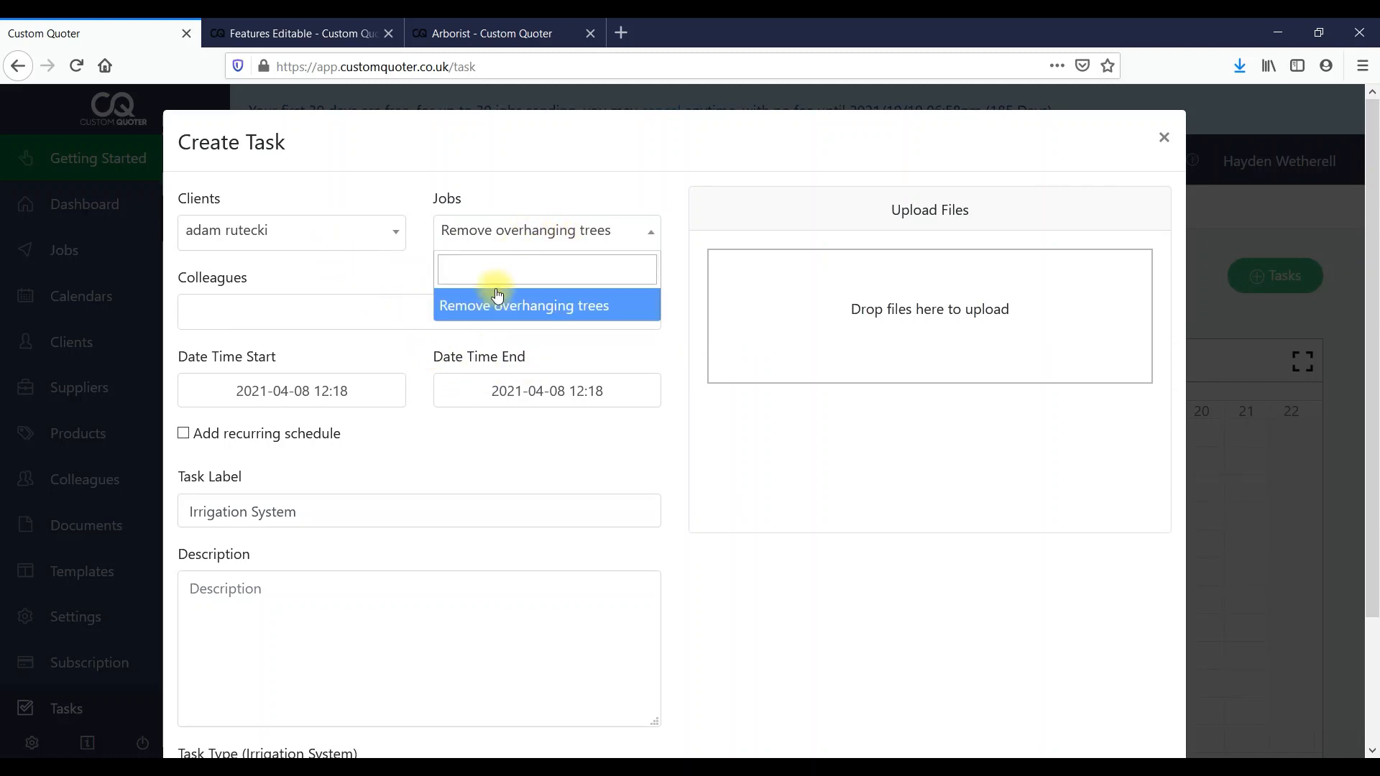
left_click(293, 240)
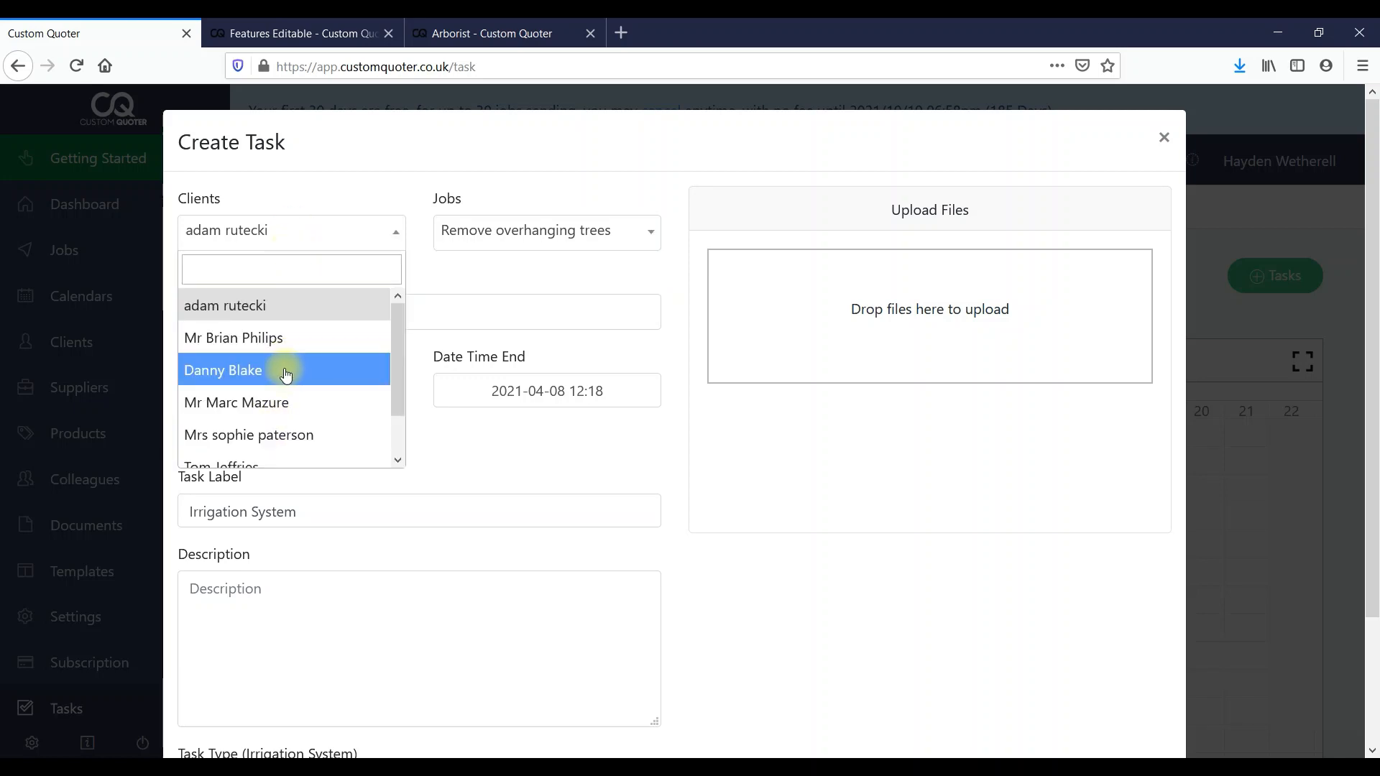
left_click(279, 402)
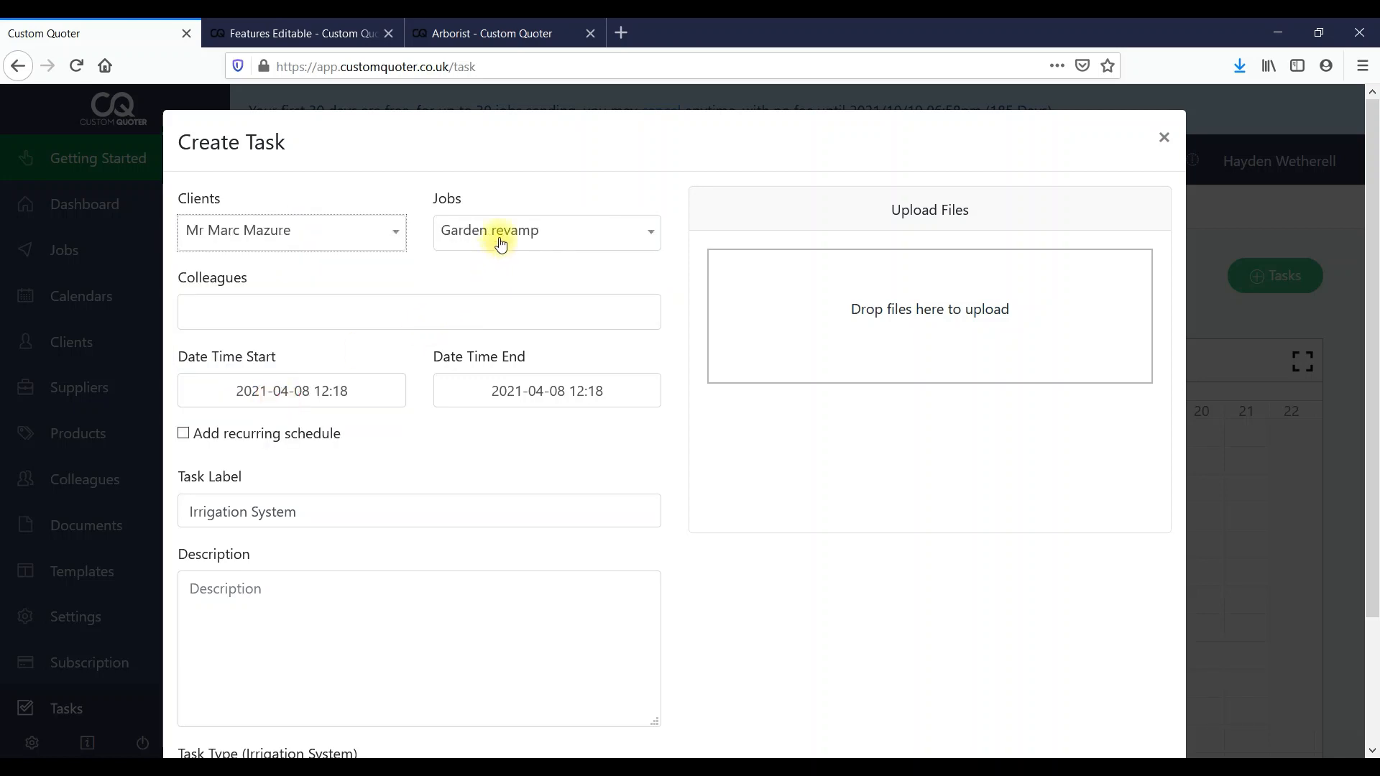
left_click(311, 317)
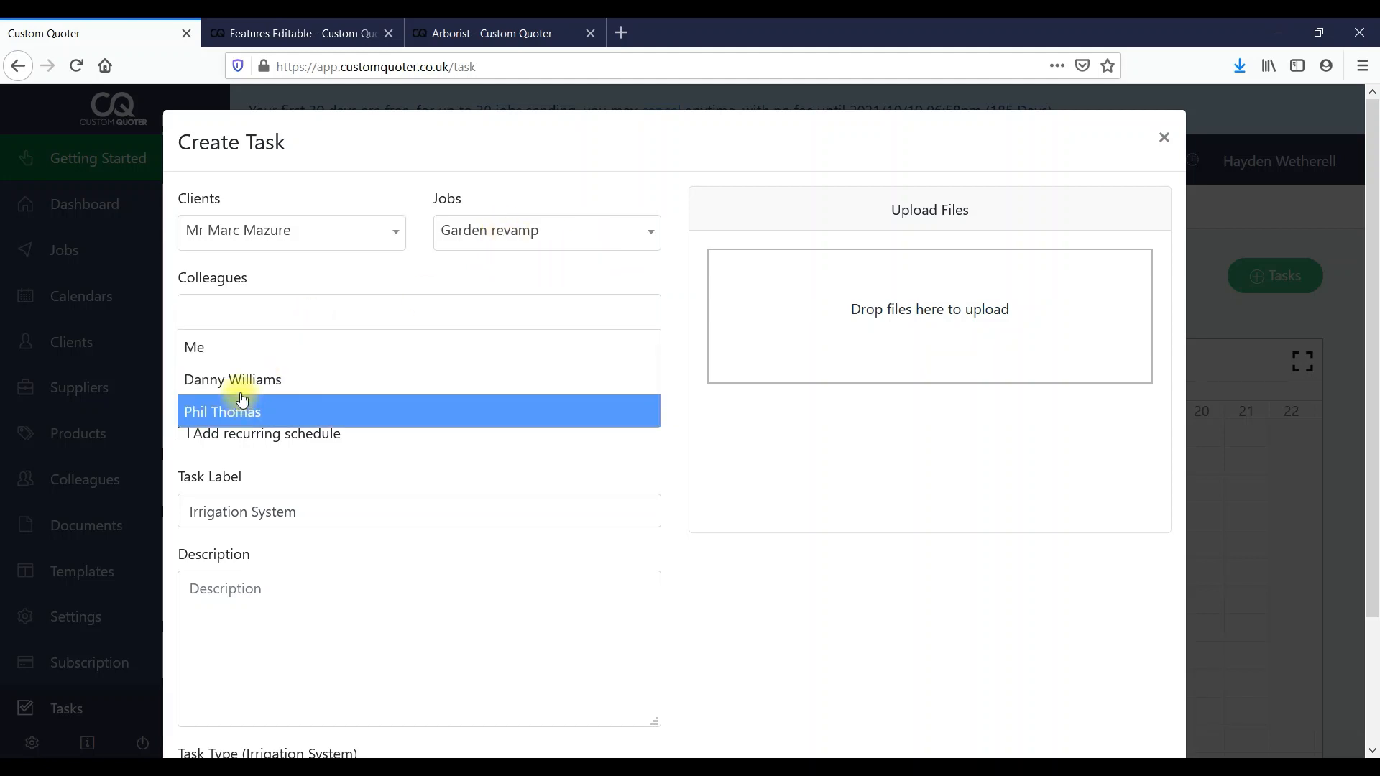
left_click(245, 379)
left_click(368, 391)
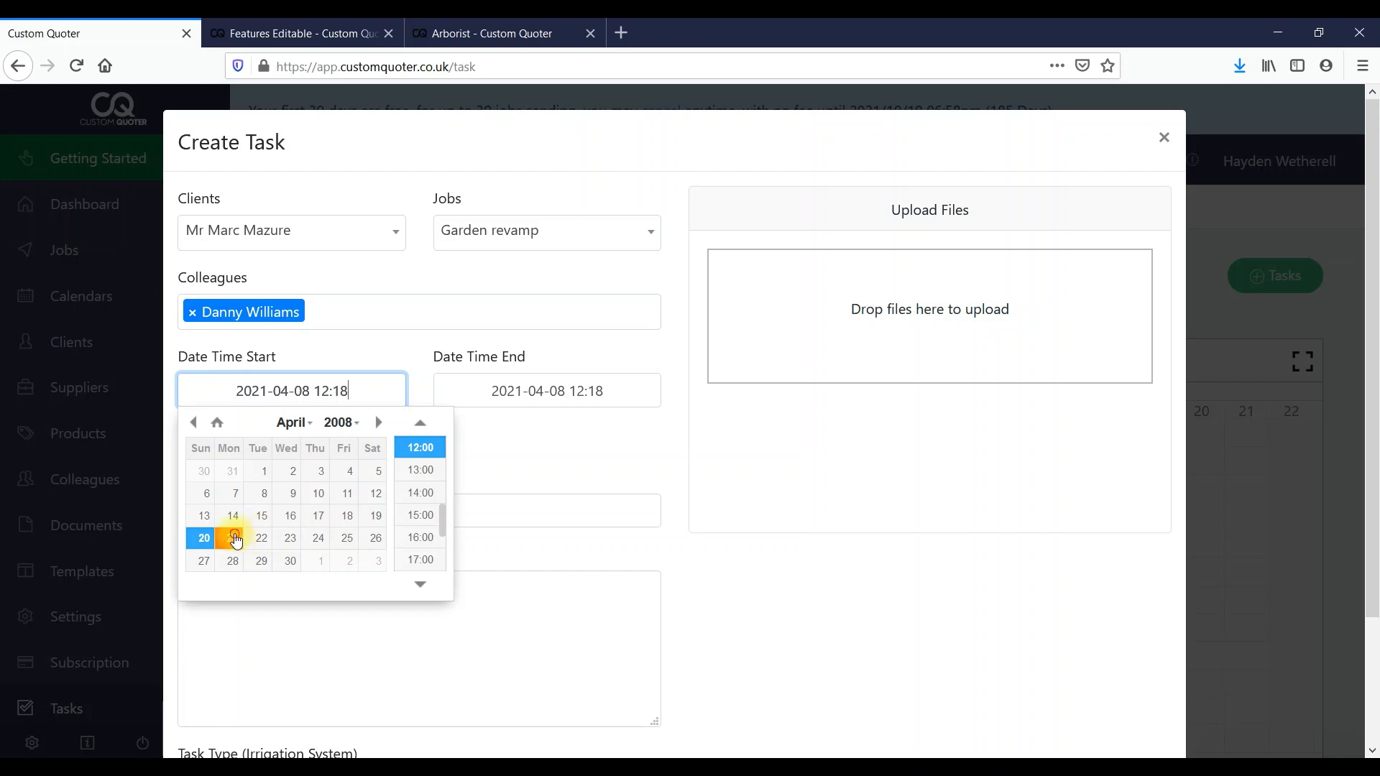
left_click(231, 538)
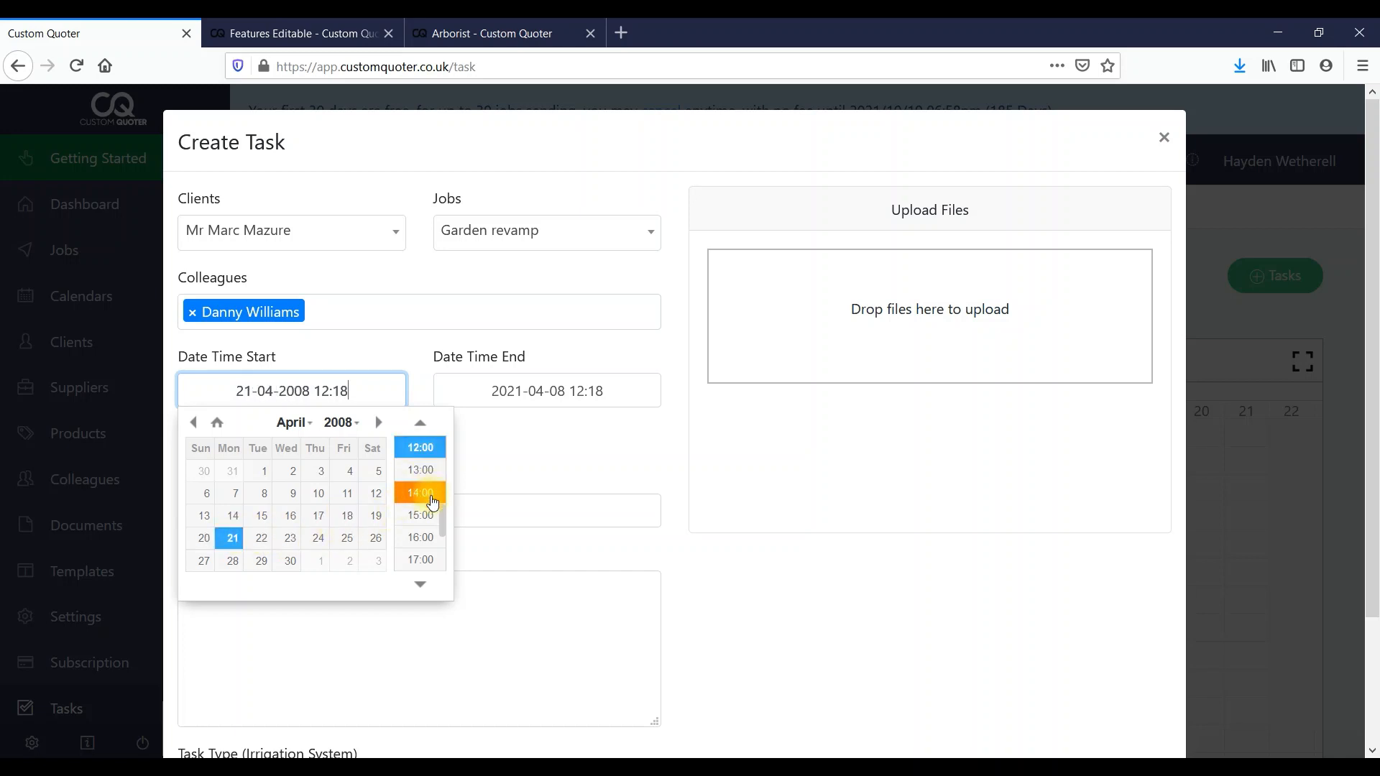
left_click(421, 447)
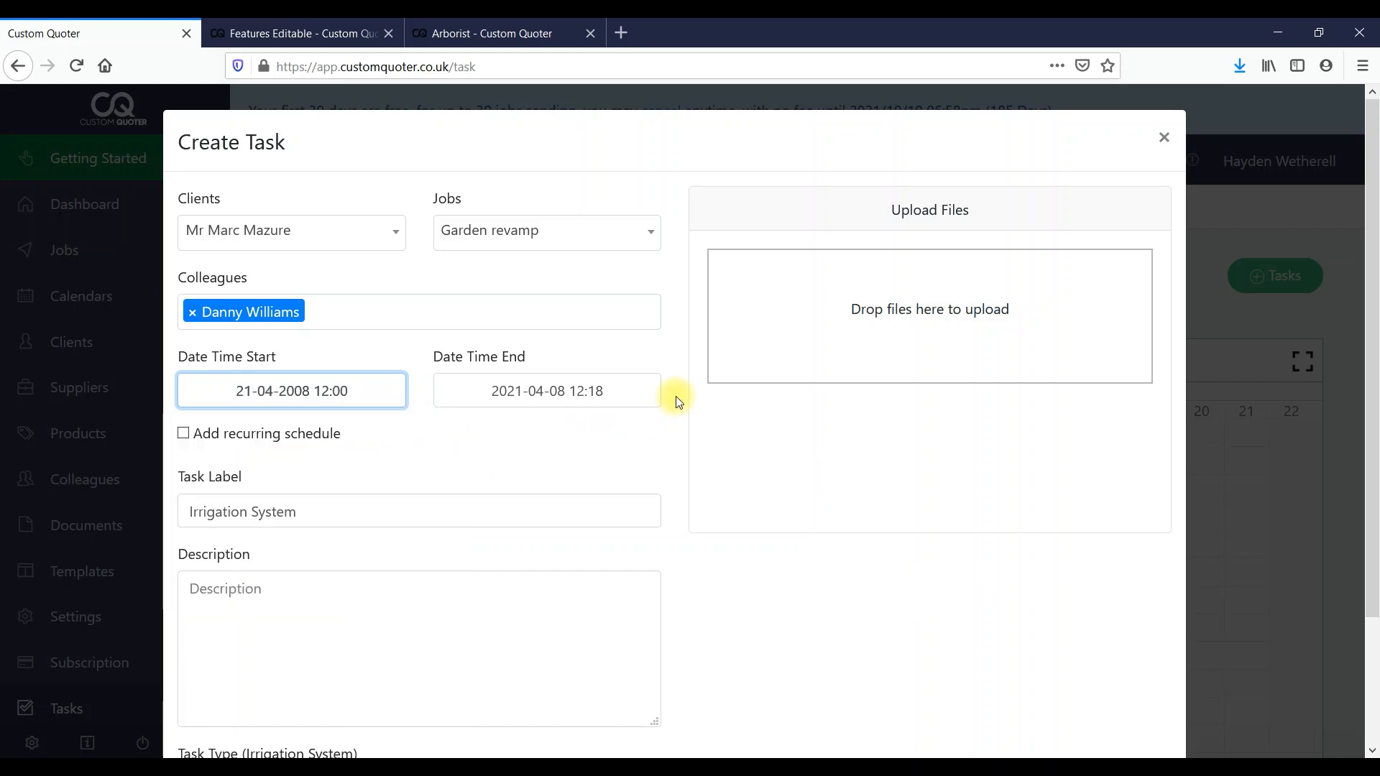
left_click(638, 390)
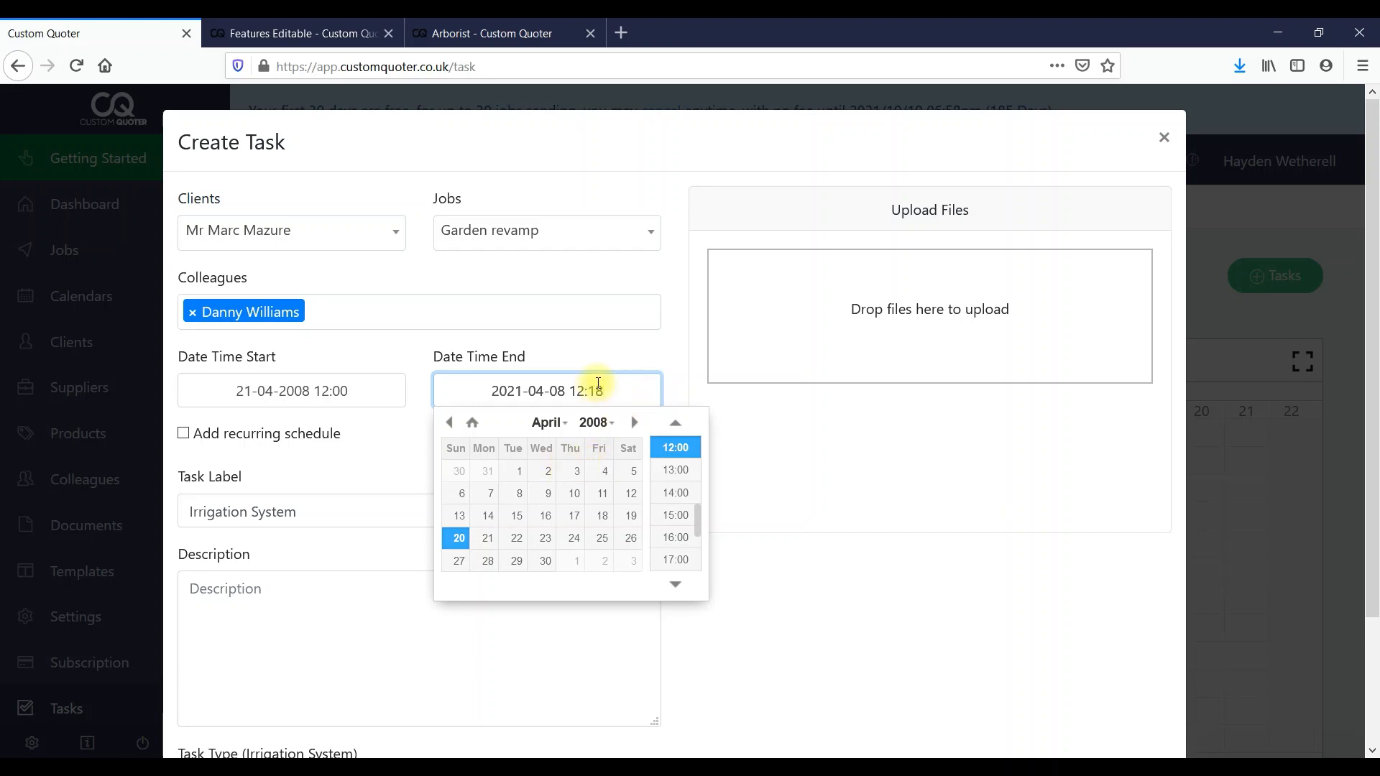
left_click_drag(573, 386, 588, 388)
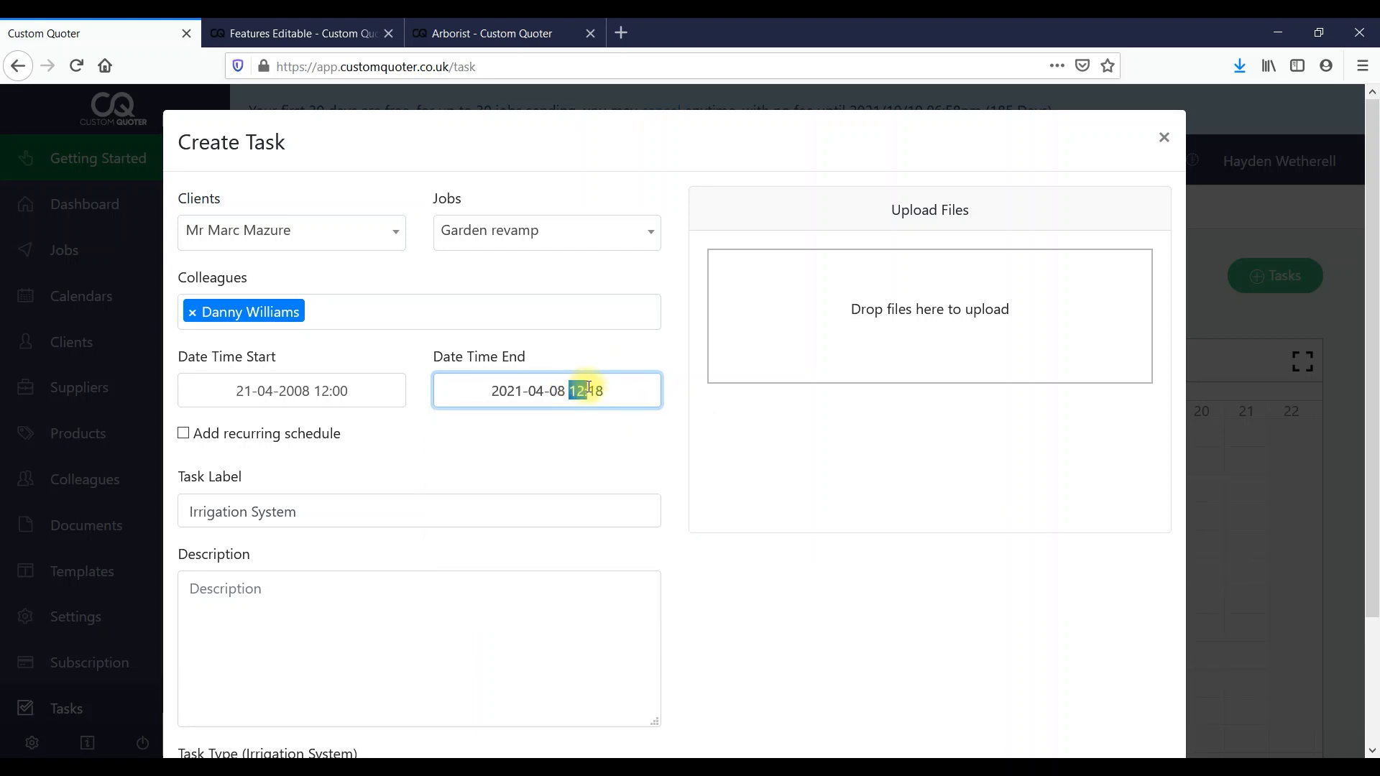
left_click(613, 389)
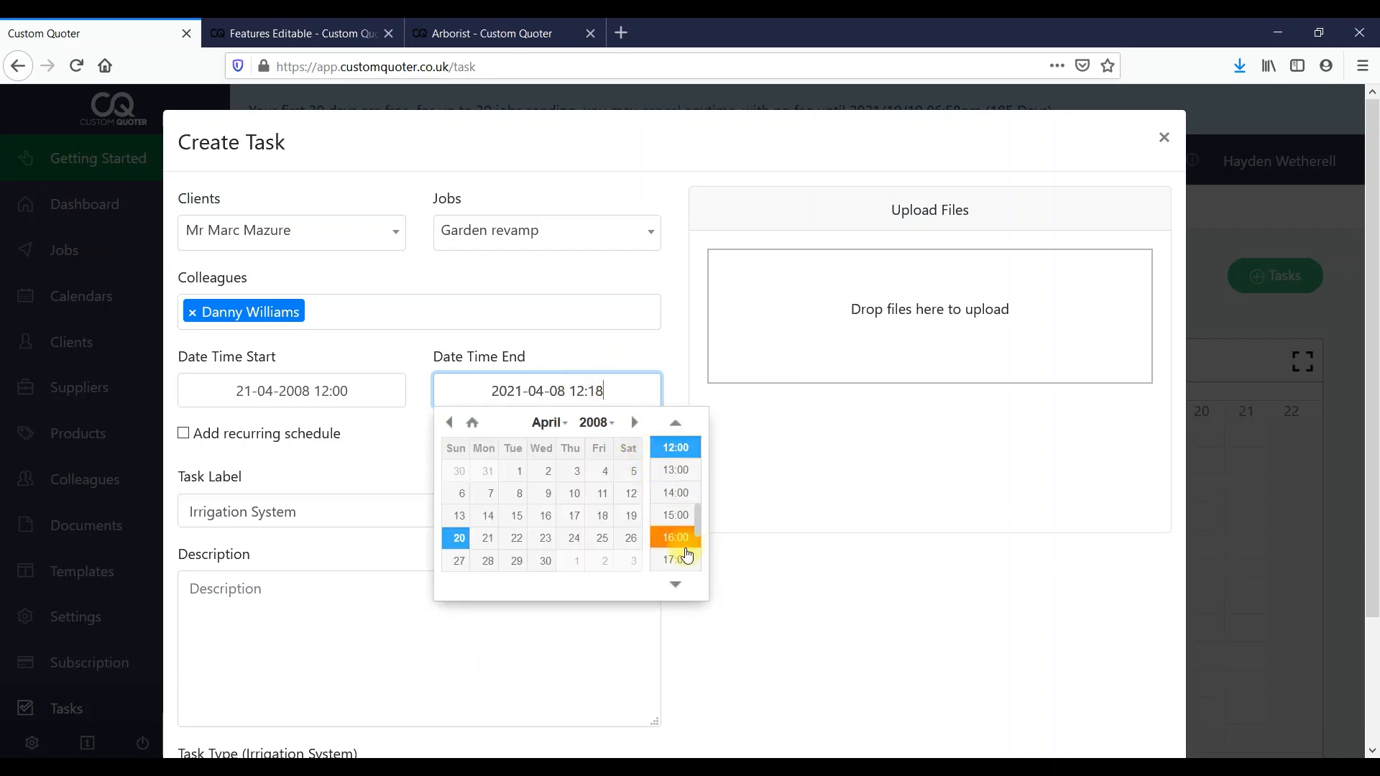
left_click(675, 494)
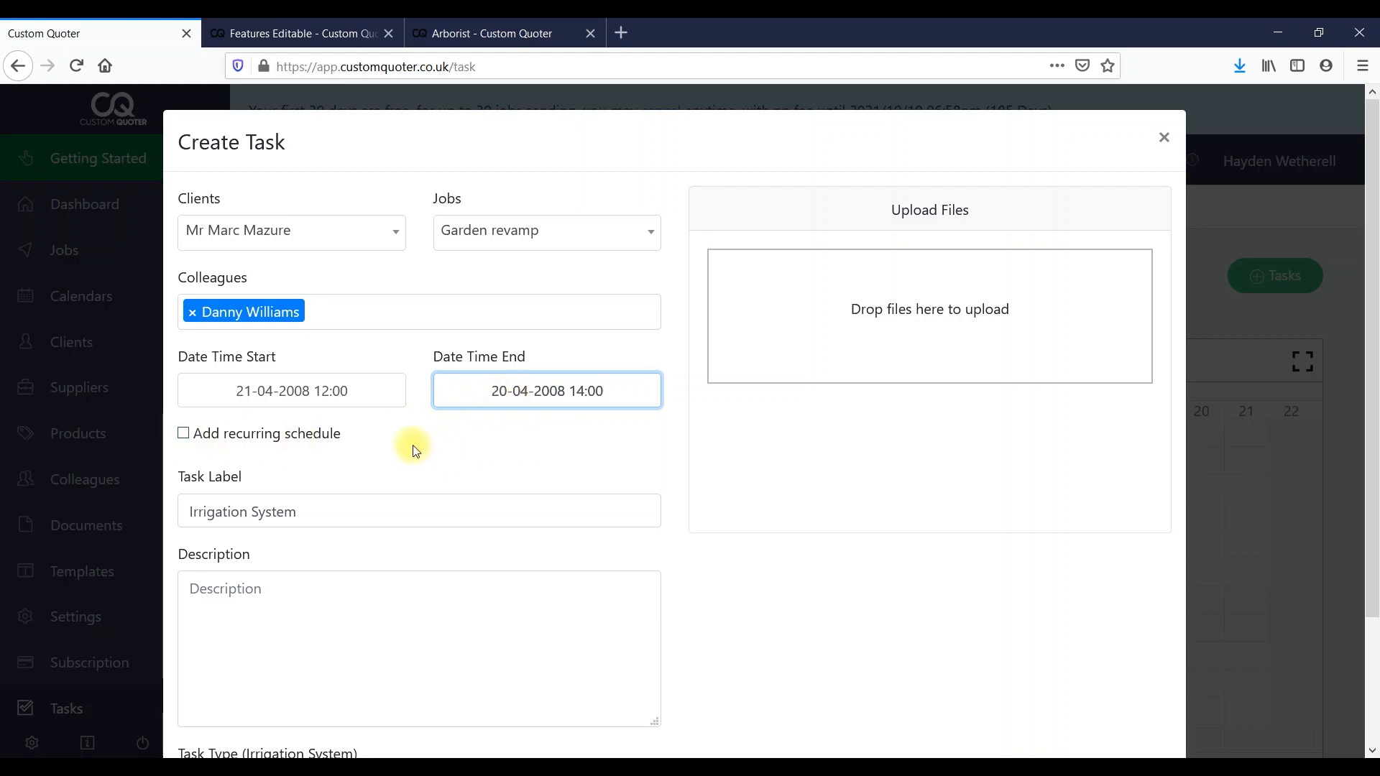
Discard the unsaved Garden revamp task and check the account's notifications
left_click(421, 603)
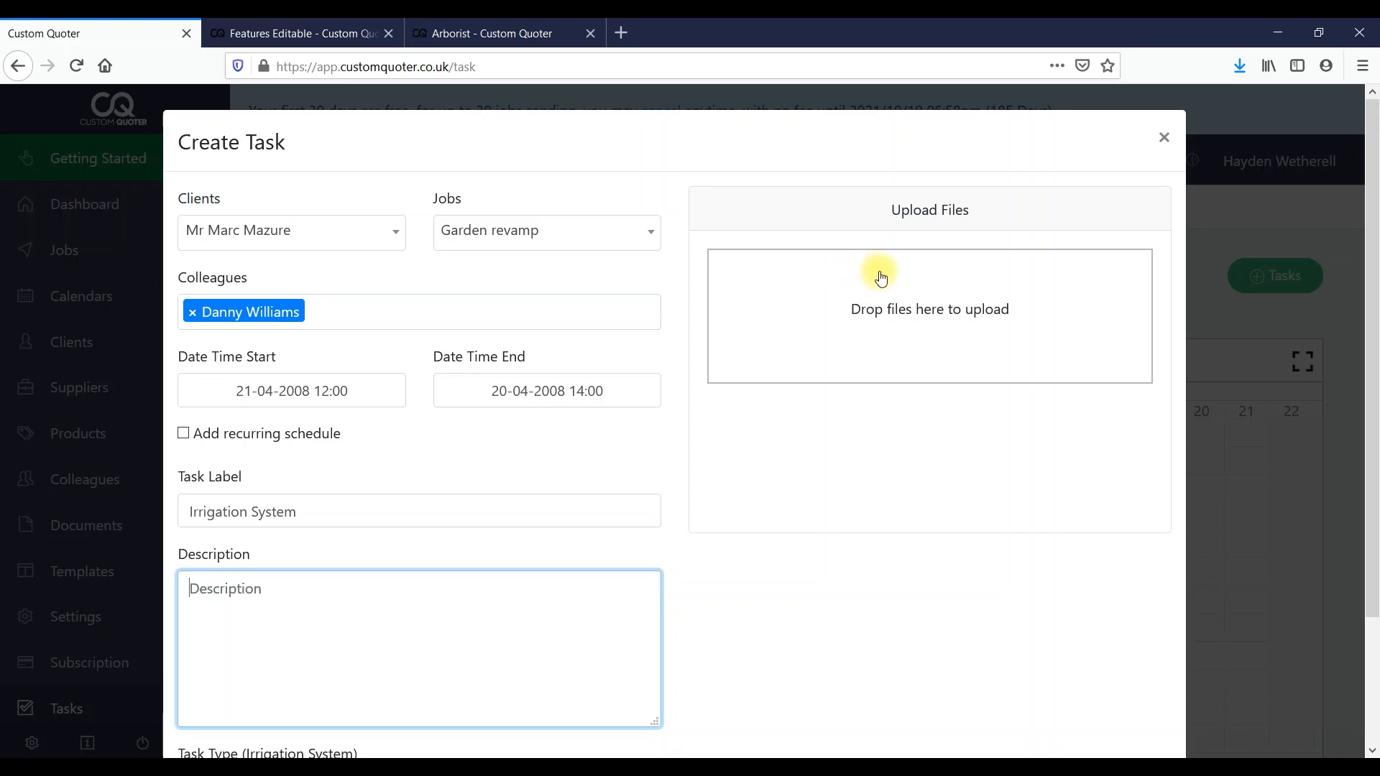
left_click(1163, 137)
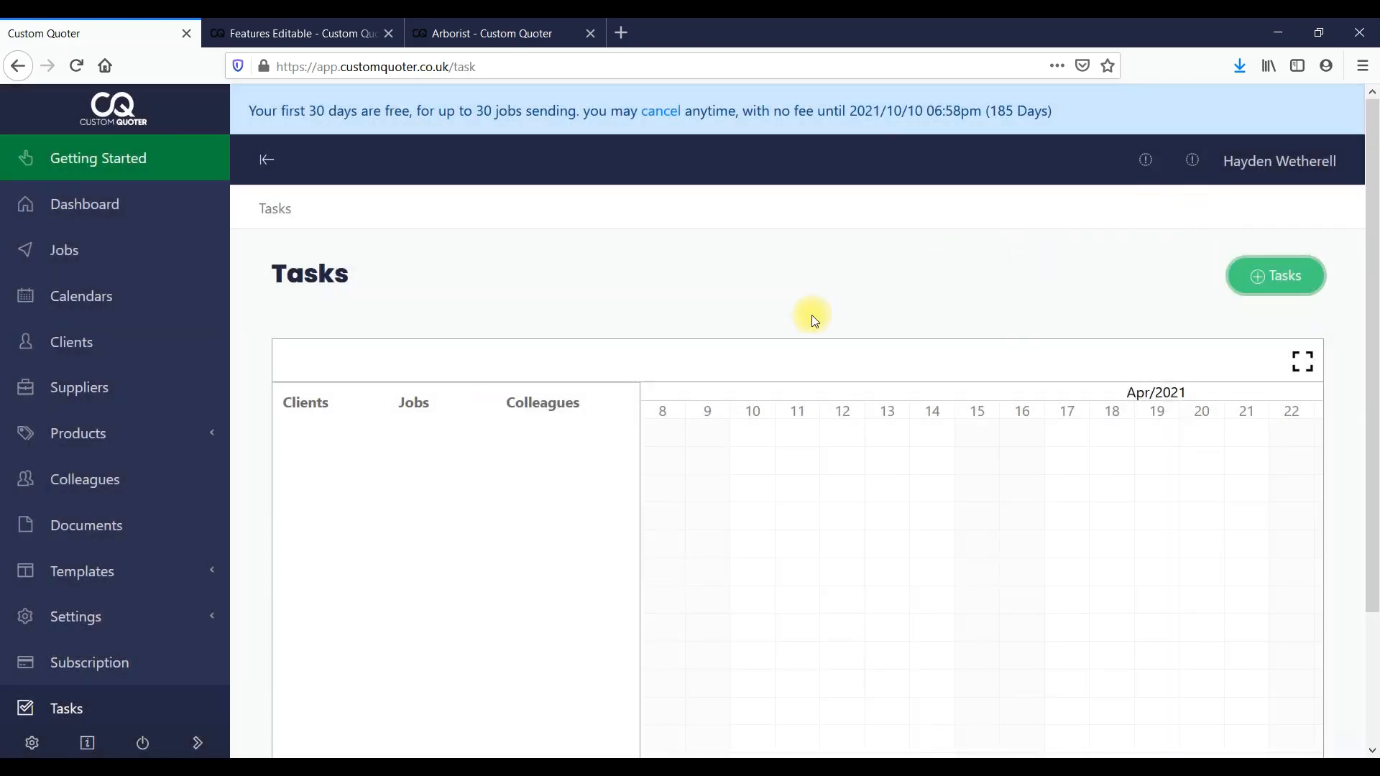
left_click(1145, 158)
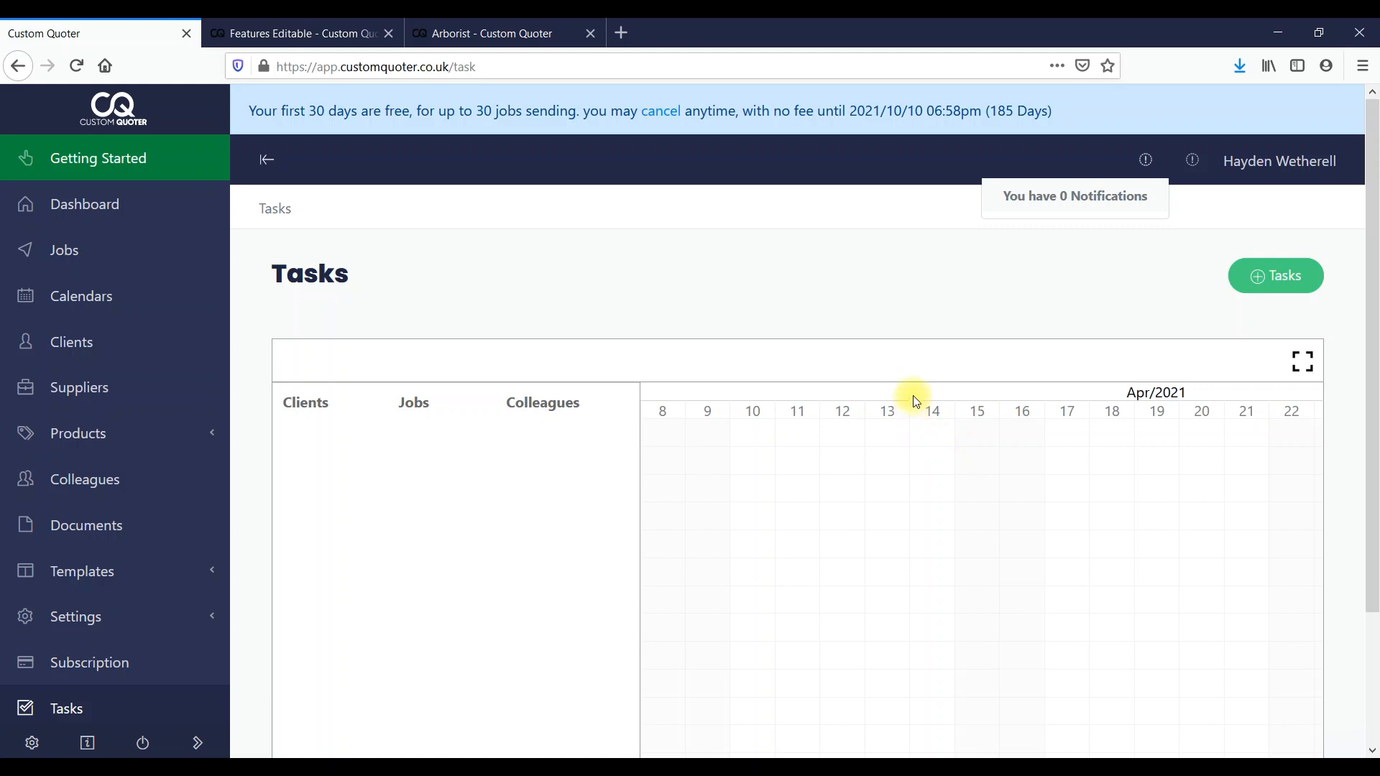
Start a new task to view its file upload dialog, and close both without attaching a file
left_click(1269, 275)
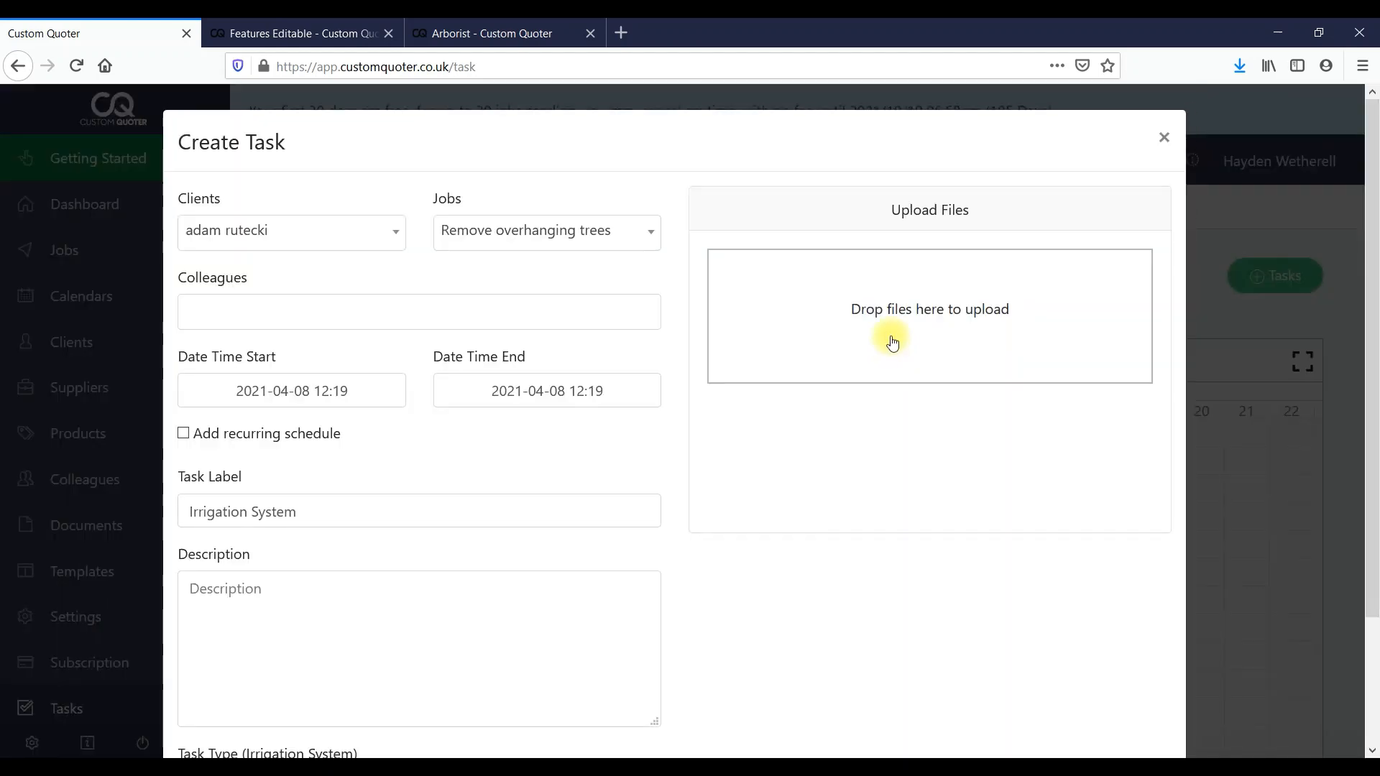
left_click(922, 291)
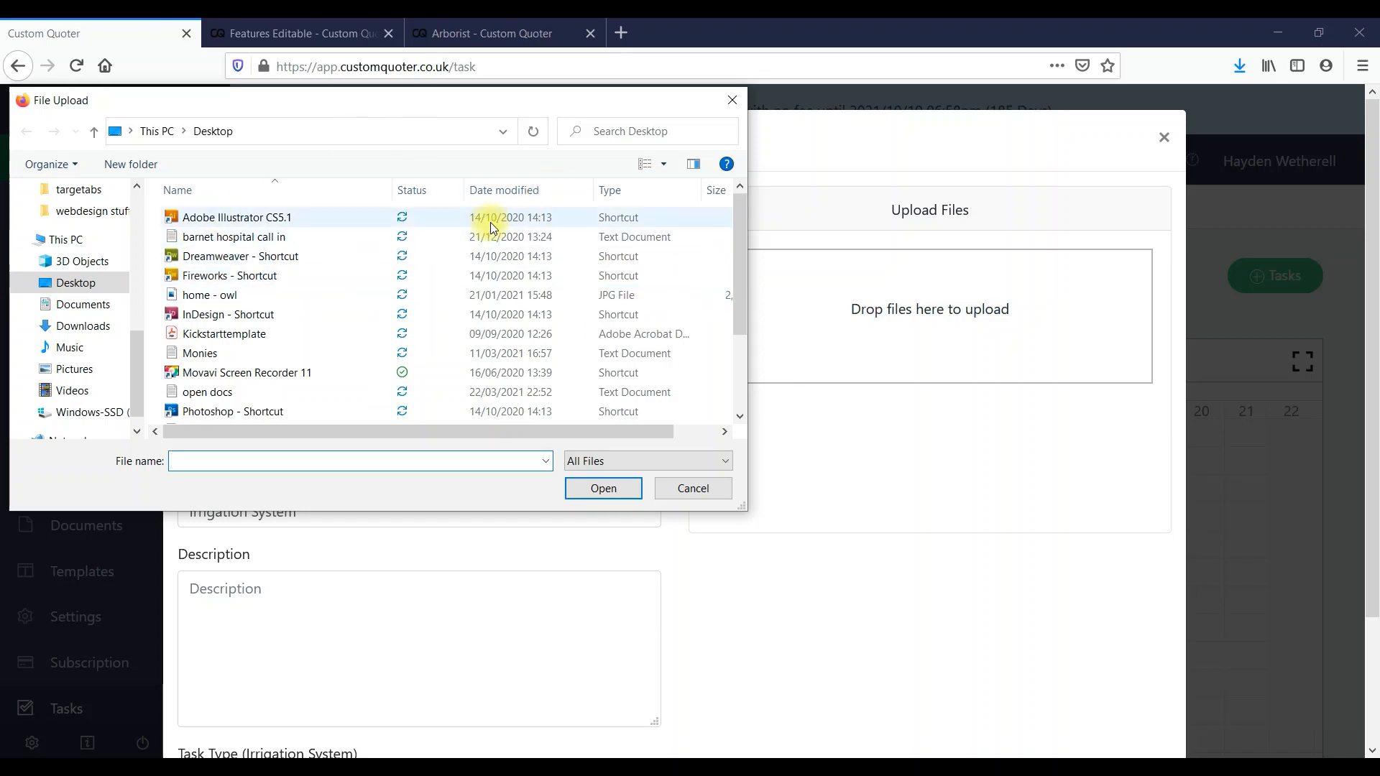
left_click(732, 100)
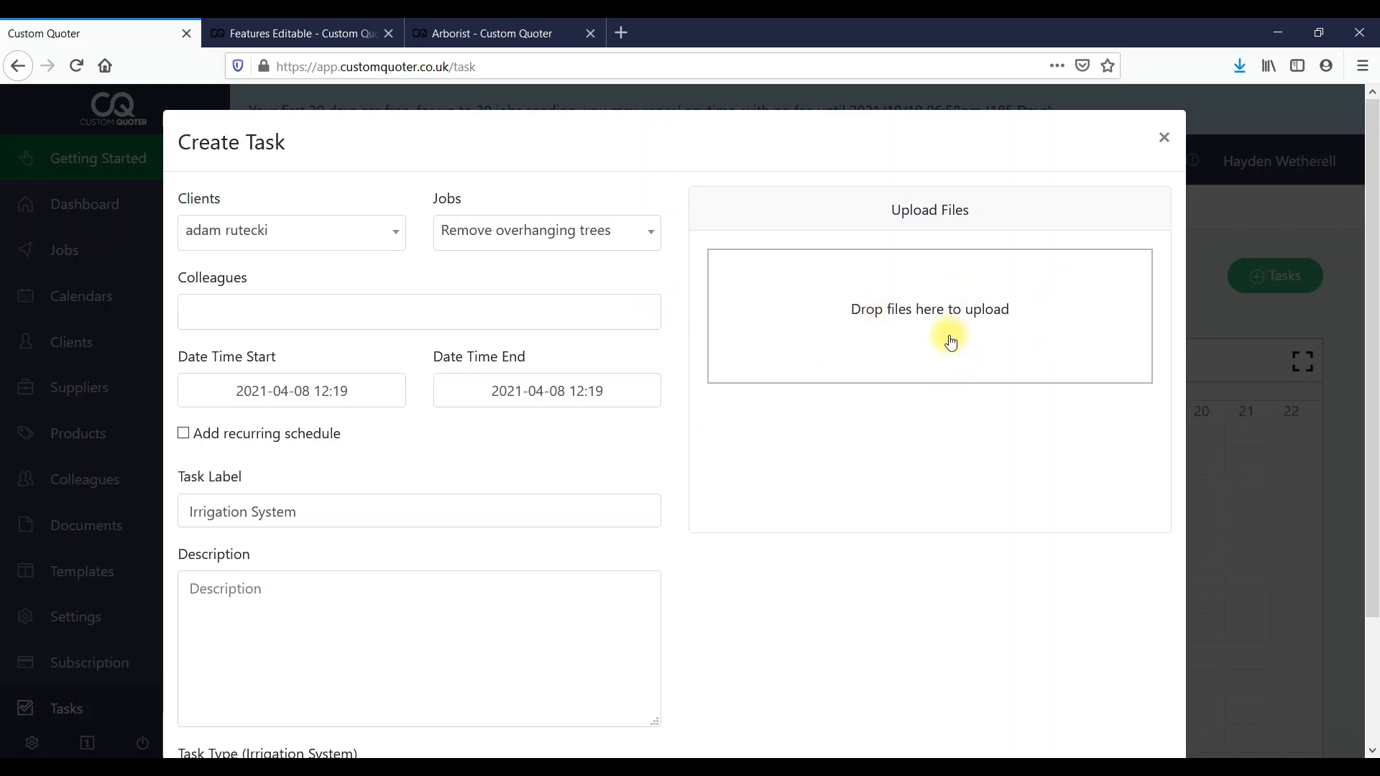
left_click(1166, 135)
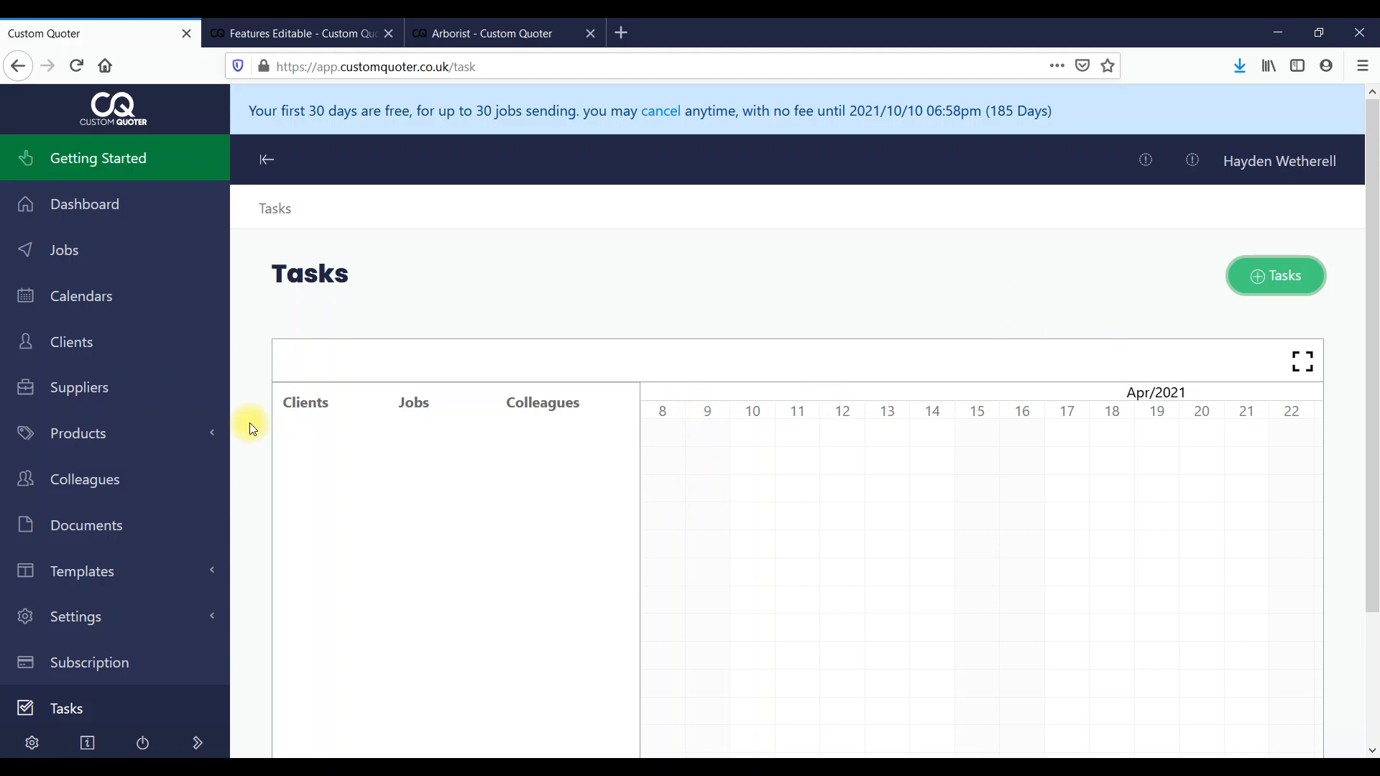
Go to the landscape gardening mailbox and view its message composition form and sent messages
left_click_drag(222, 394, 227, 550)
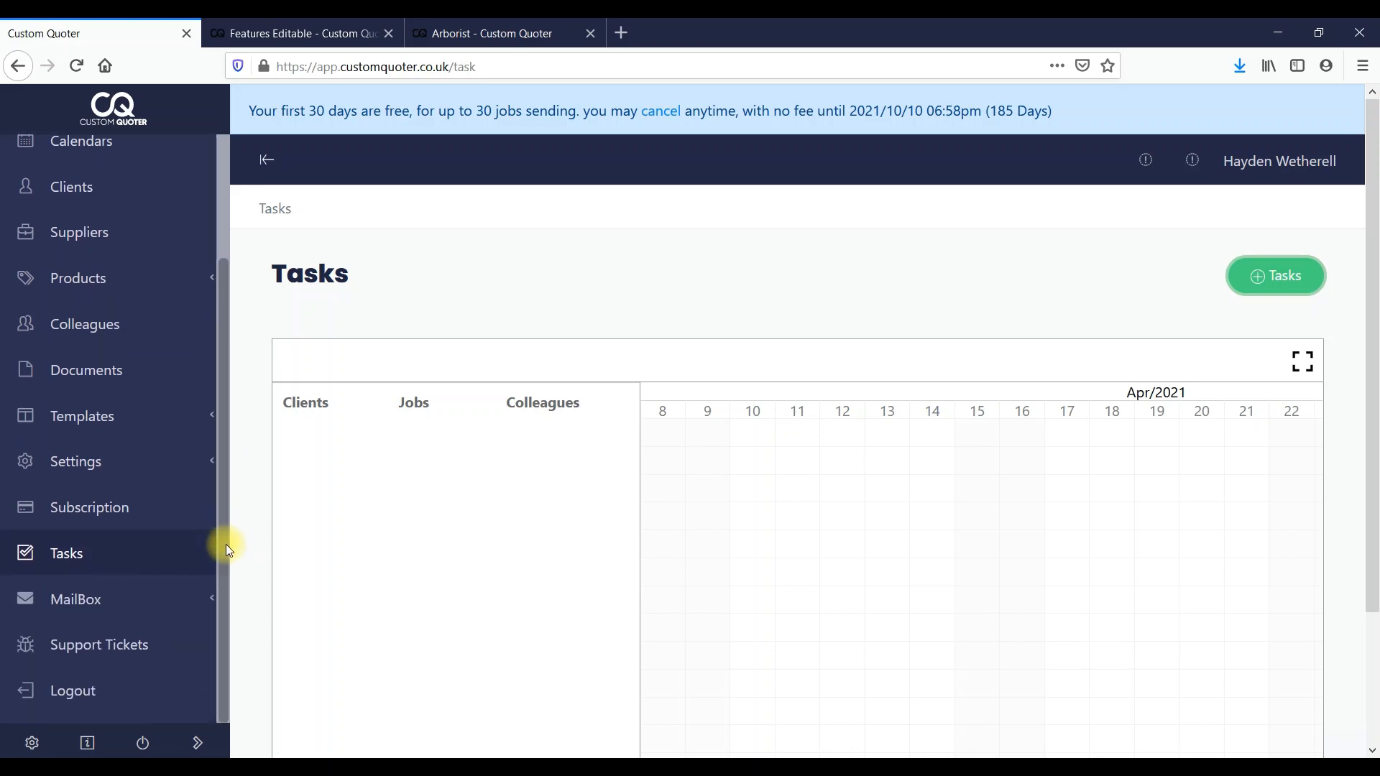
left_click(115, 605)
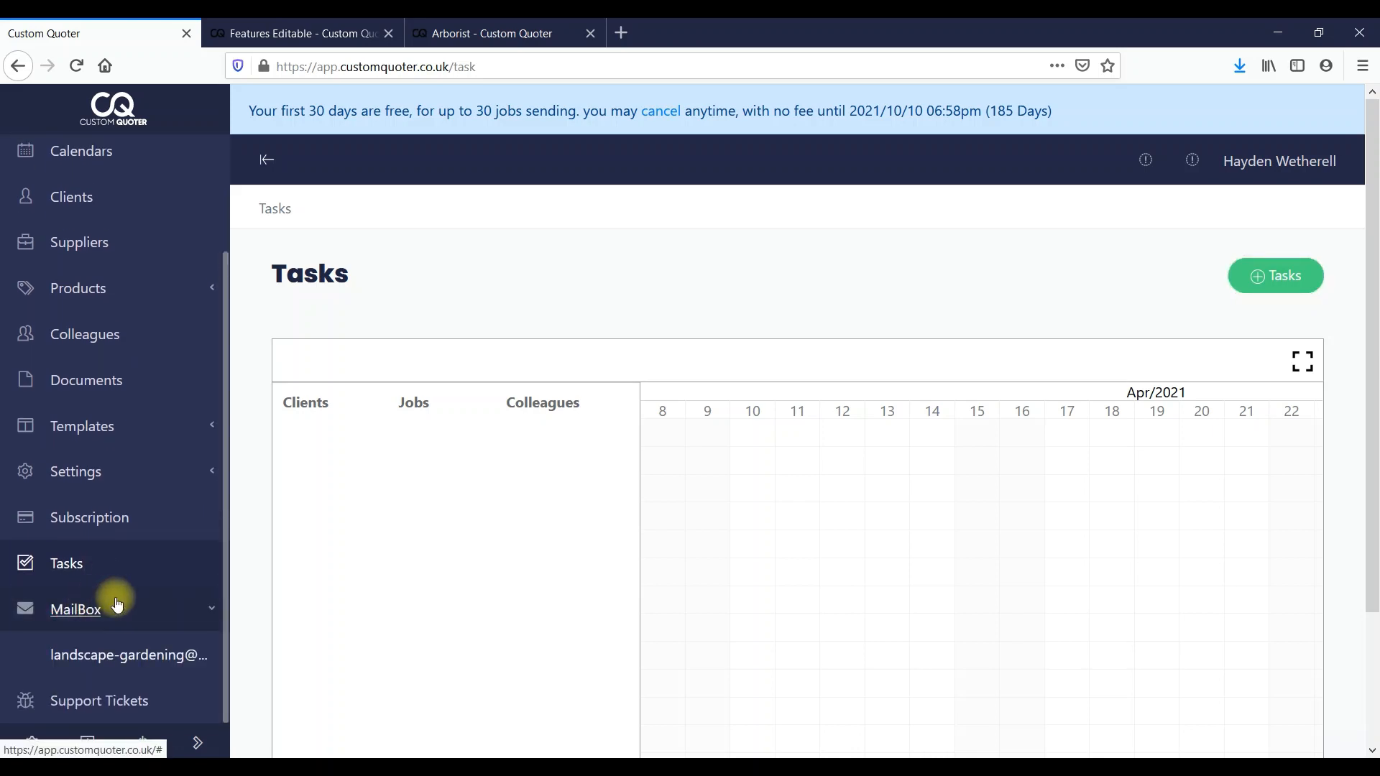
left_click(122, 654)
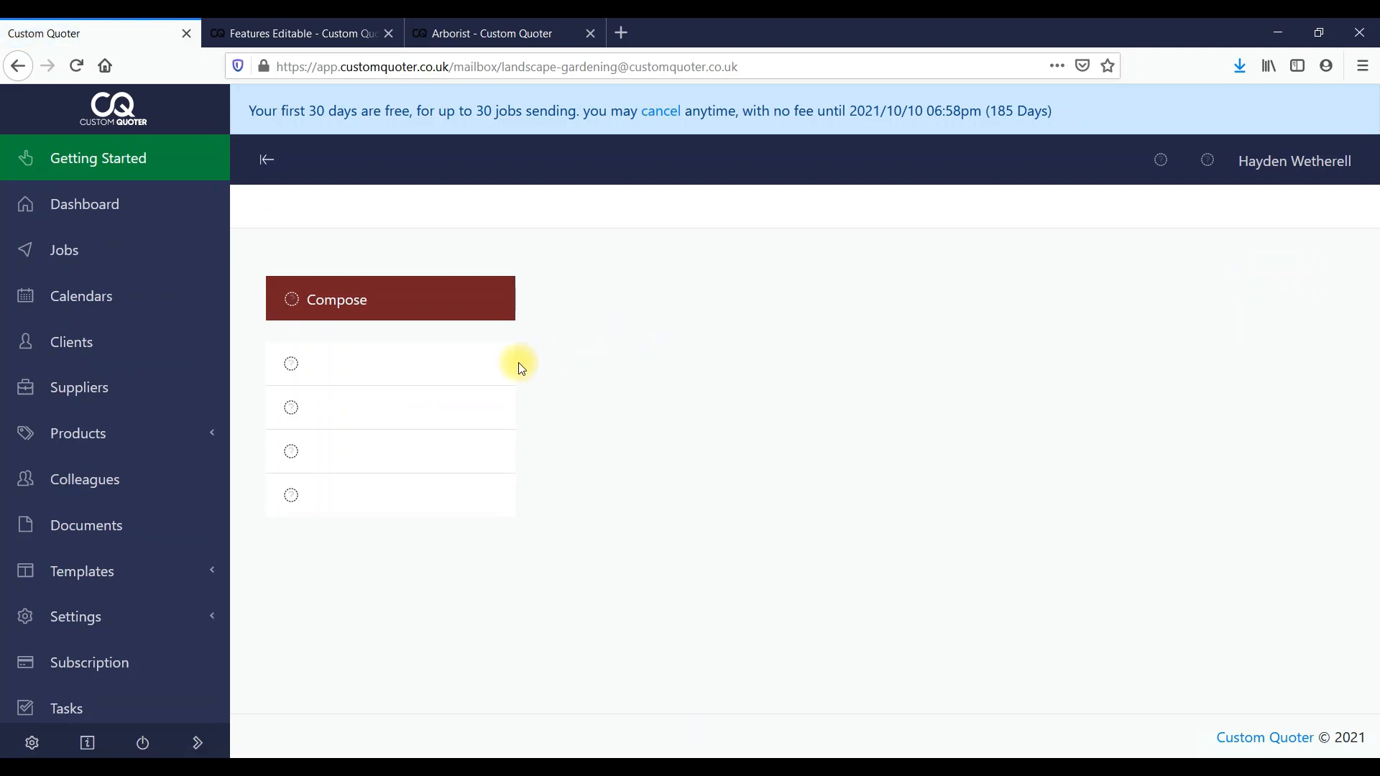
left_click(360, 299)
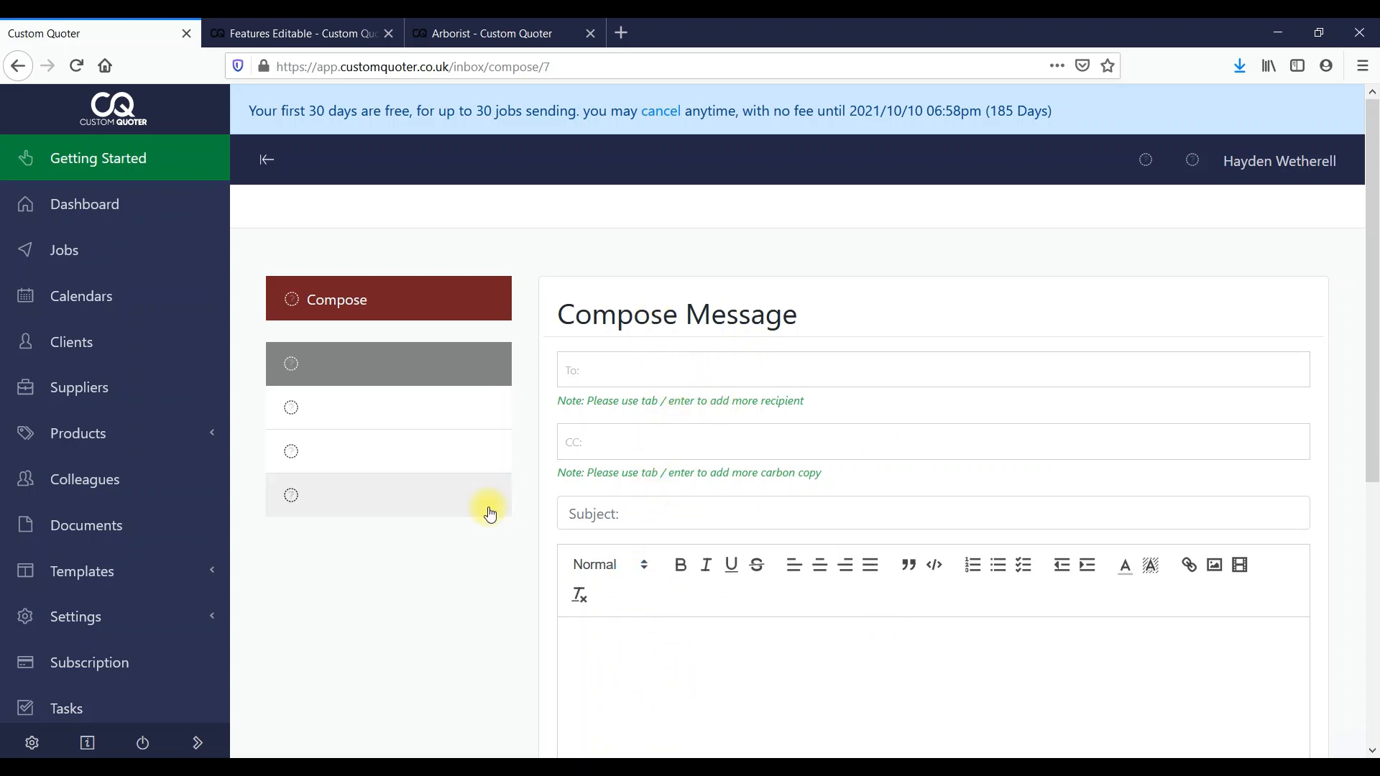
left_click(322, 376)
left_click(374, 399)
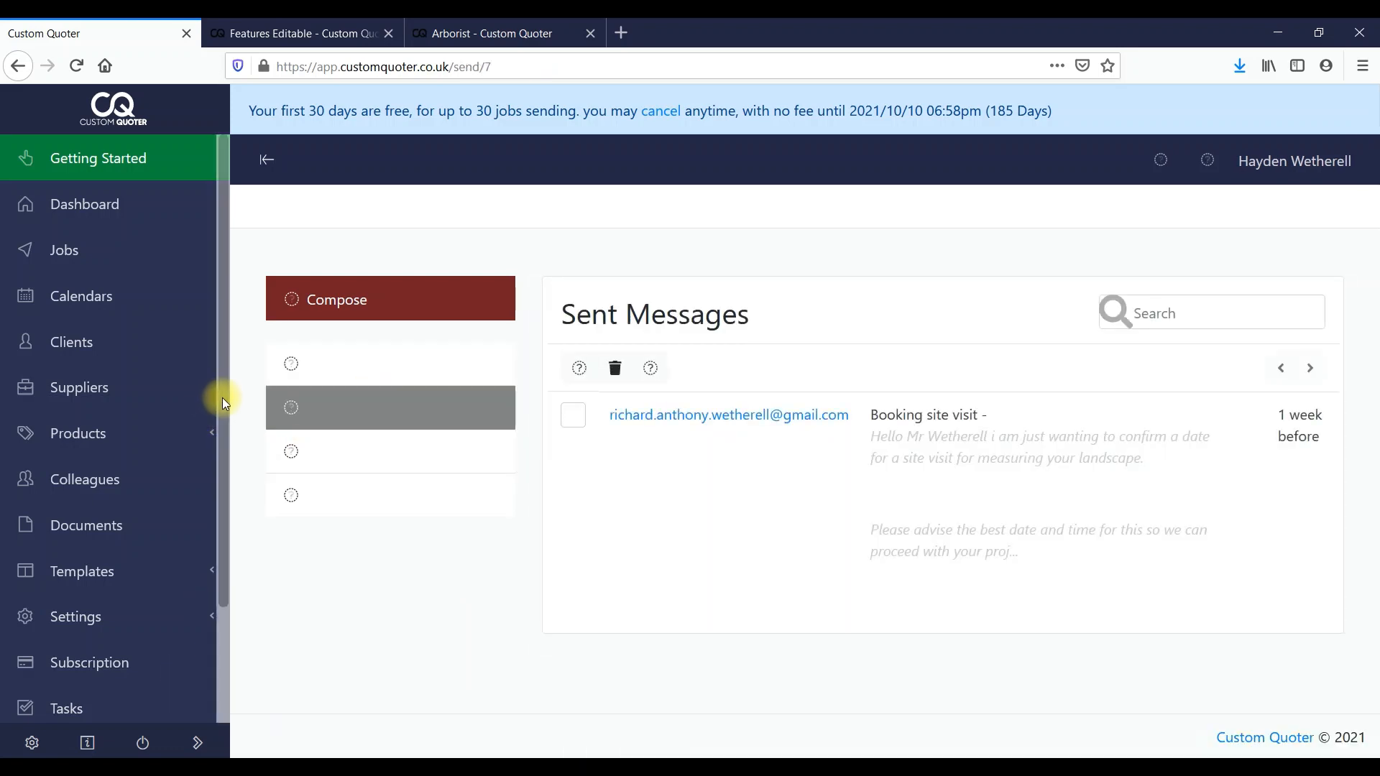
Go to the support tickets and view the category options for a new ticket, closing the form without submitting it
left_click_drag(222, 396, 225, 615)
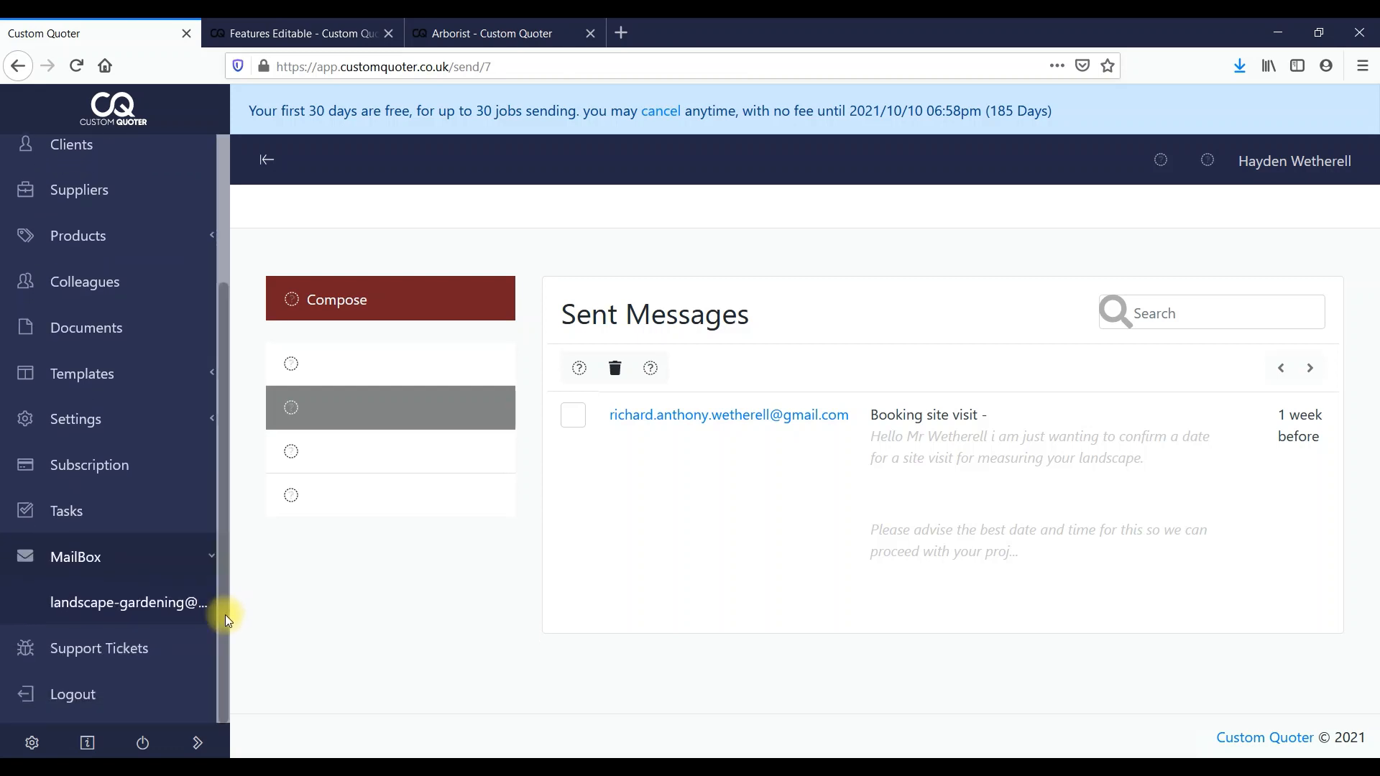
left_click(94, 646)
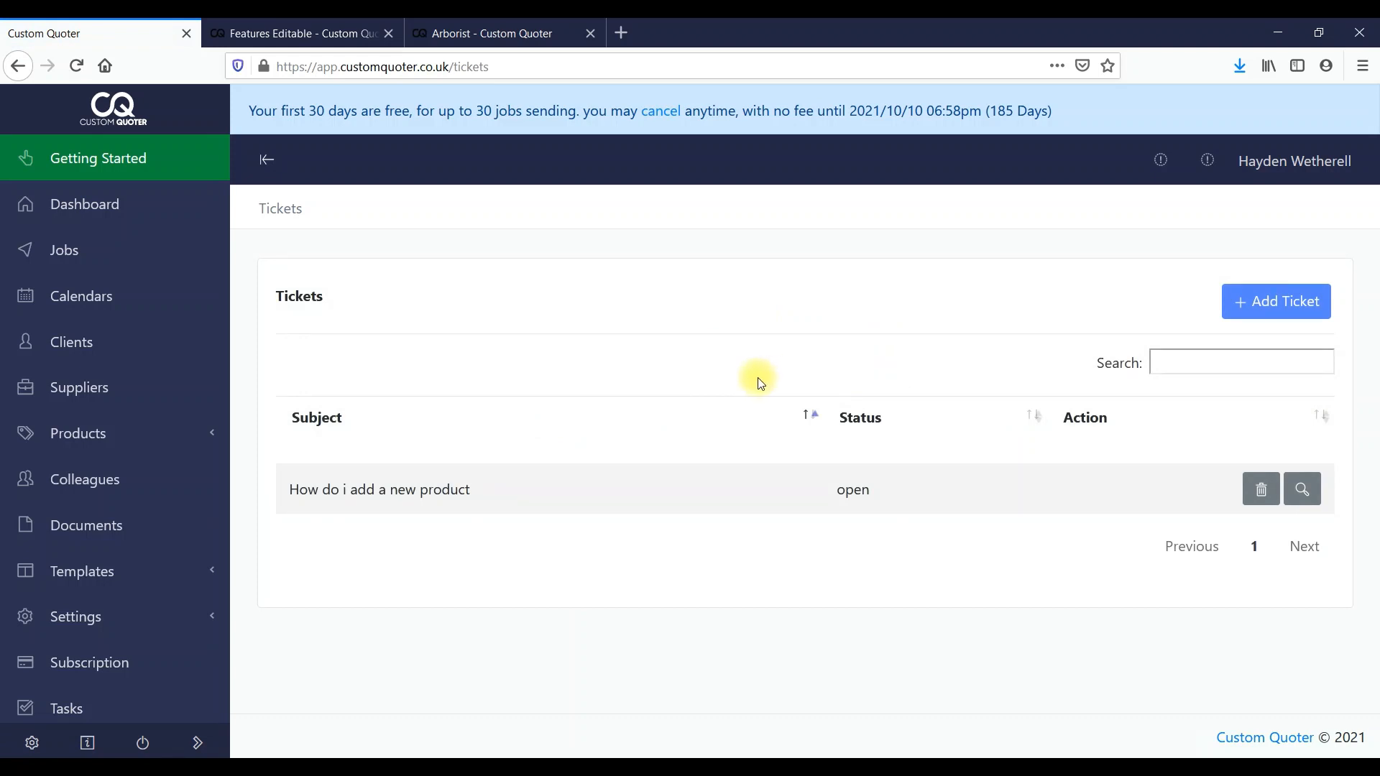
left_click(1223, 307)
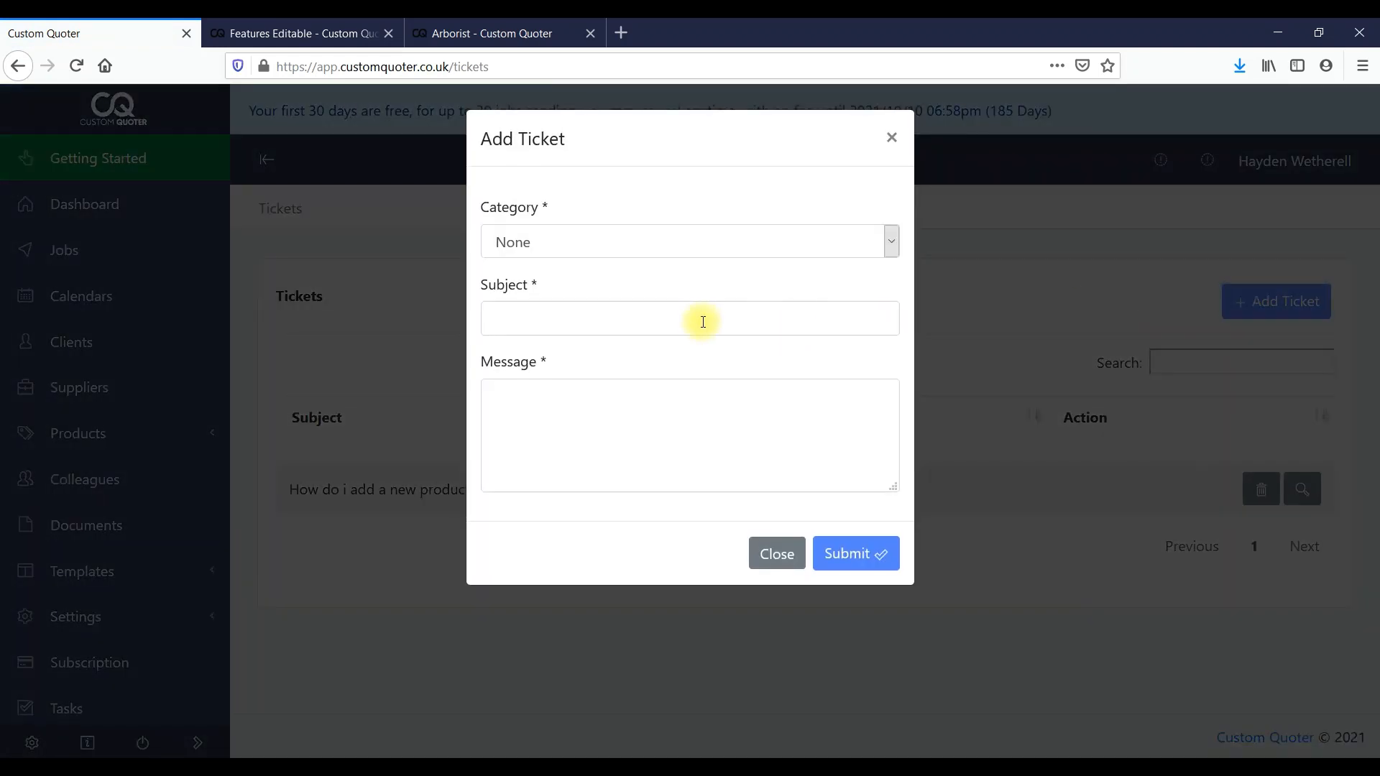
left_click(710, 237)
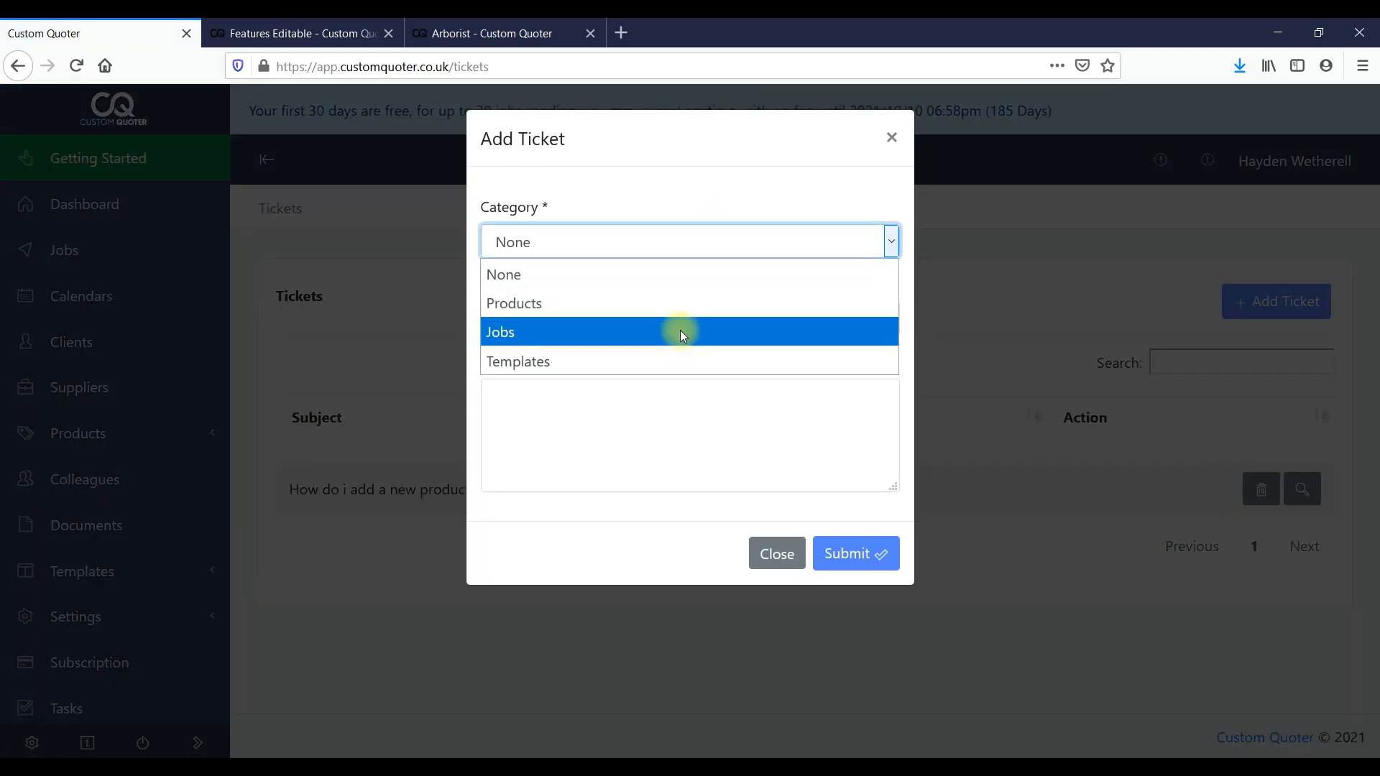
left_click(892, 137)
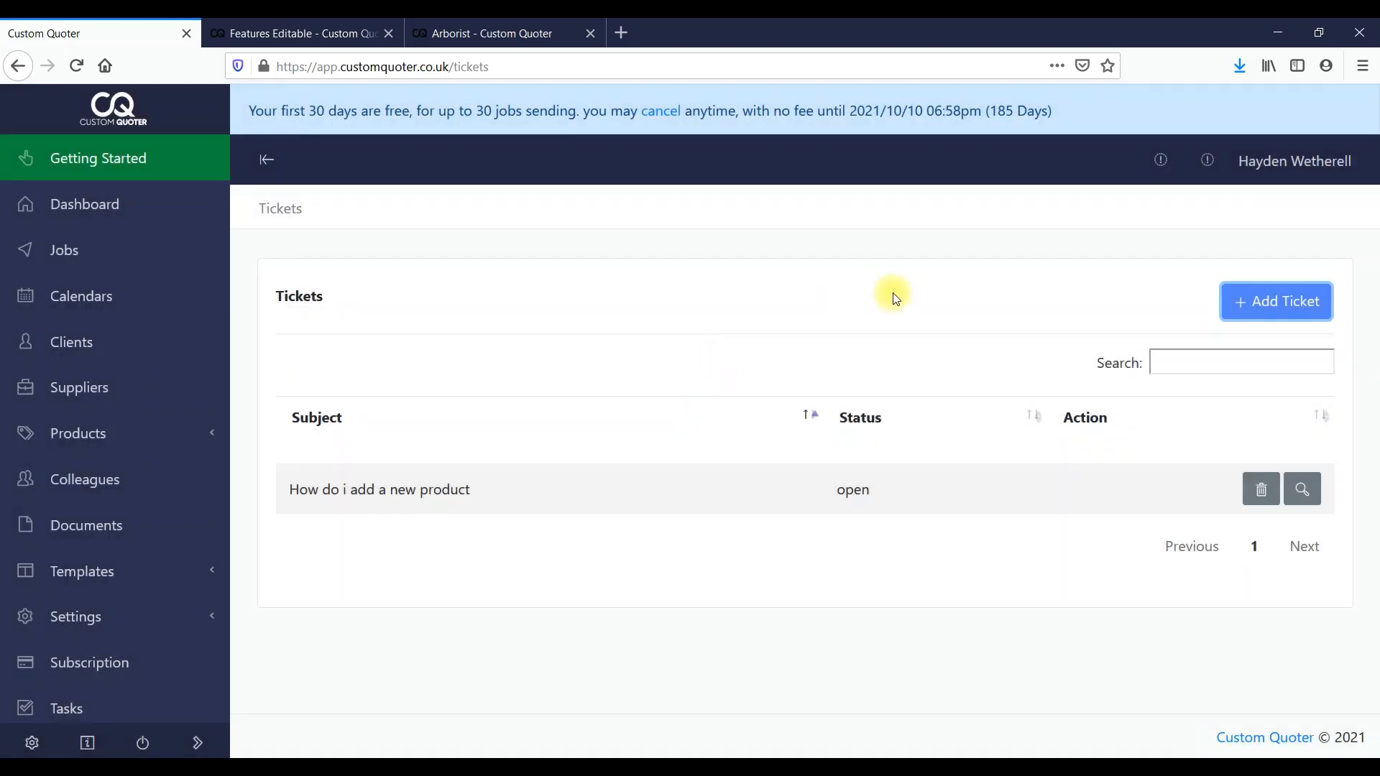